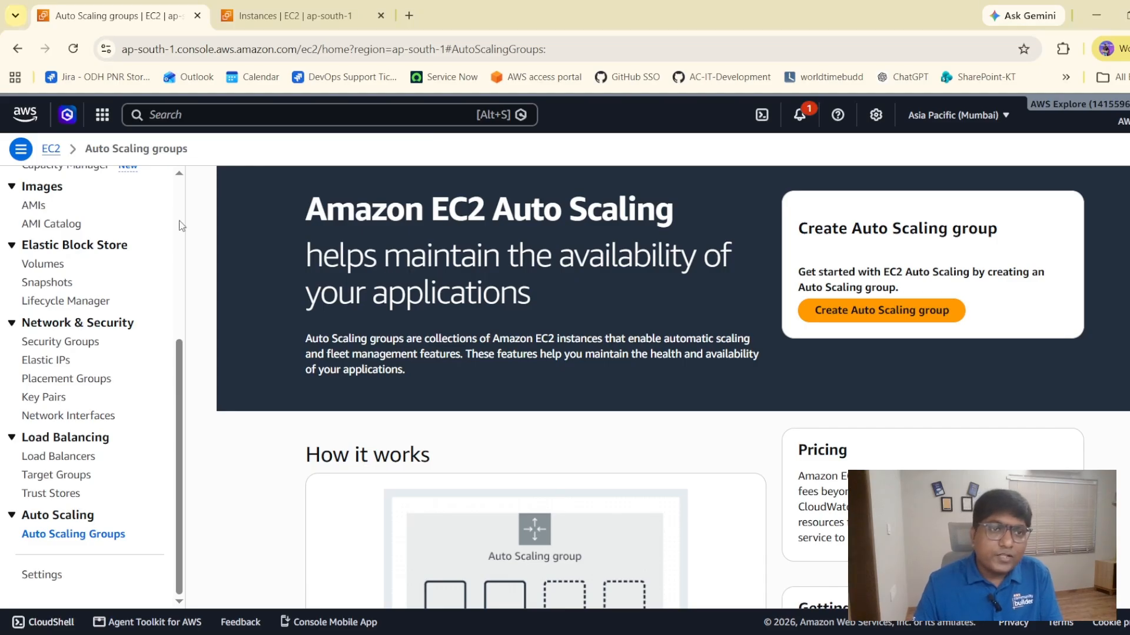
Return to the console home, search for ec2, and open the Auto Scaling Groups page of the EC2 service.
scroll(53, 226, up, 5)
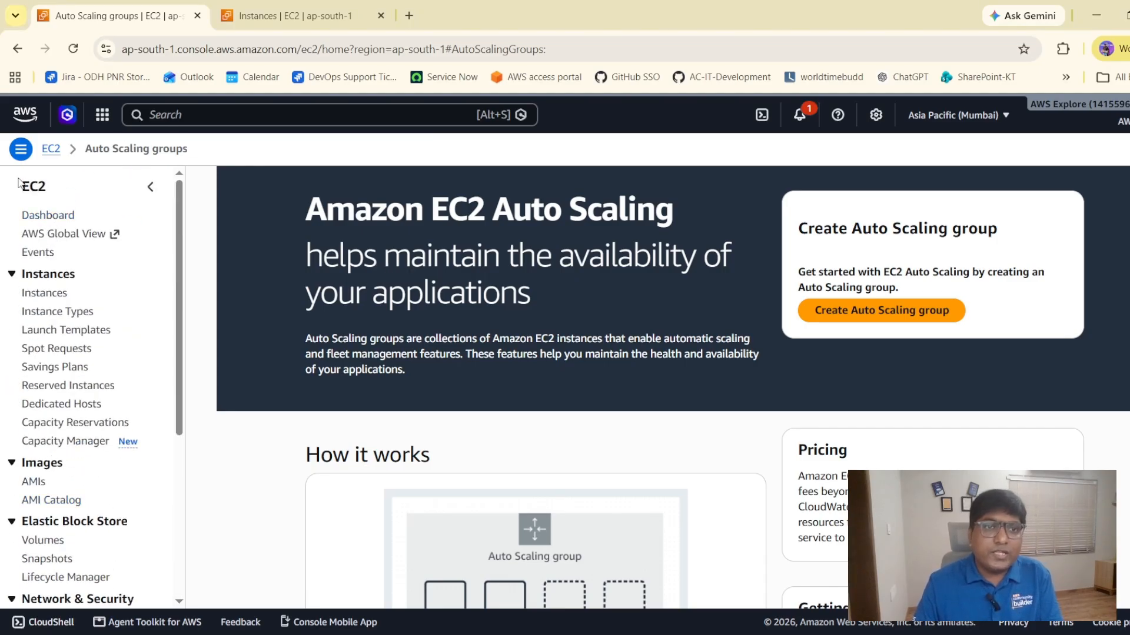
click(26, 118)
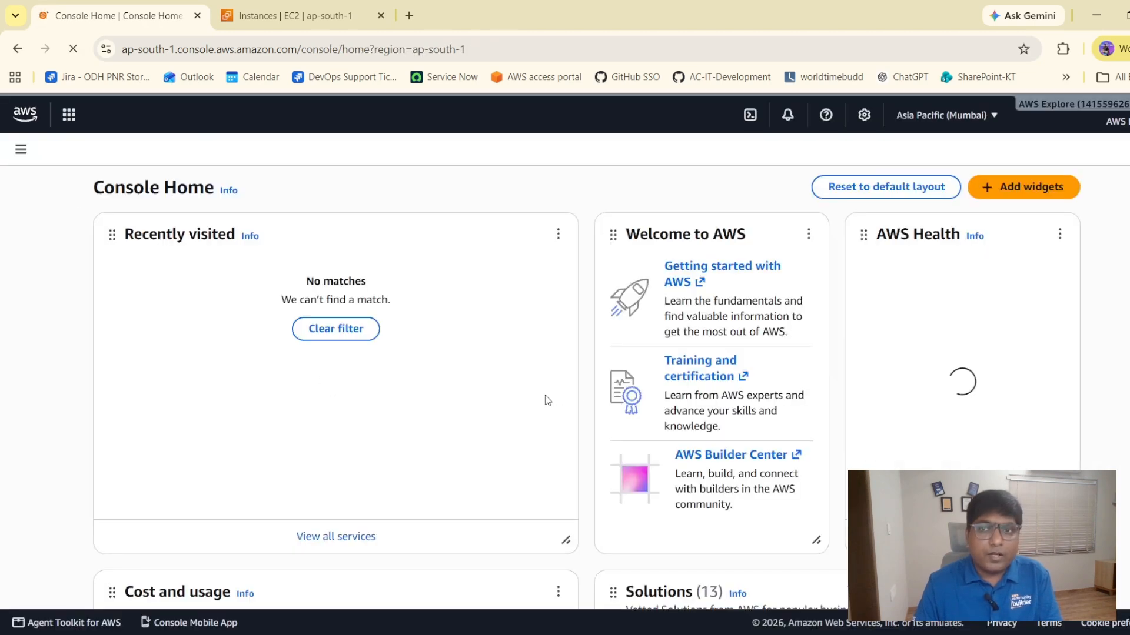
click(175, 116)
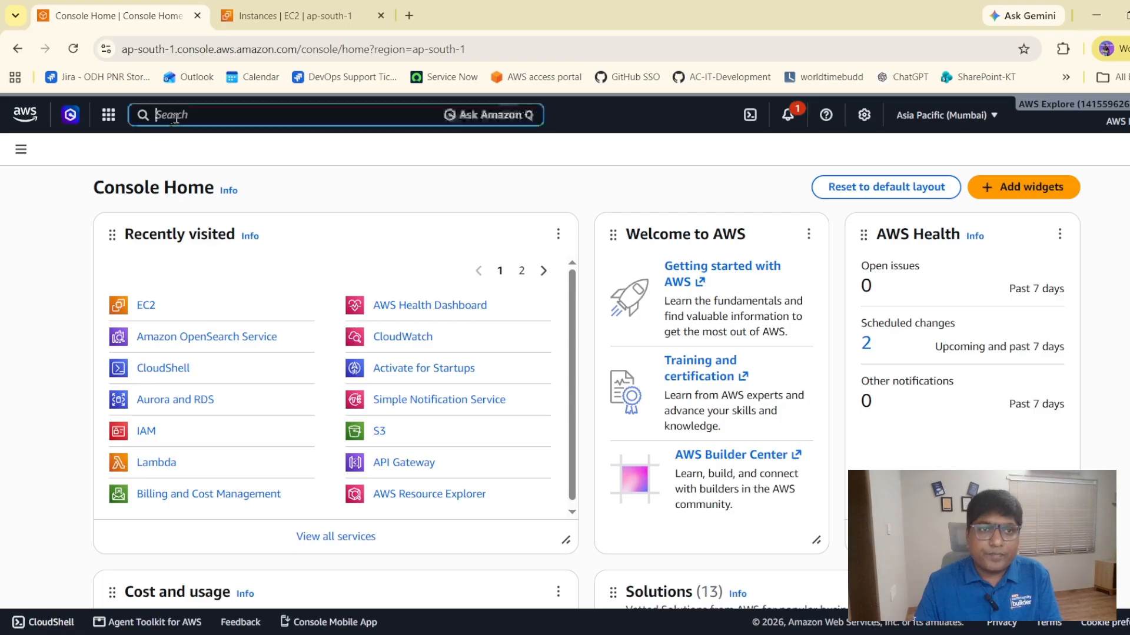
text(ec2)
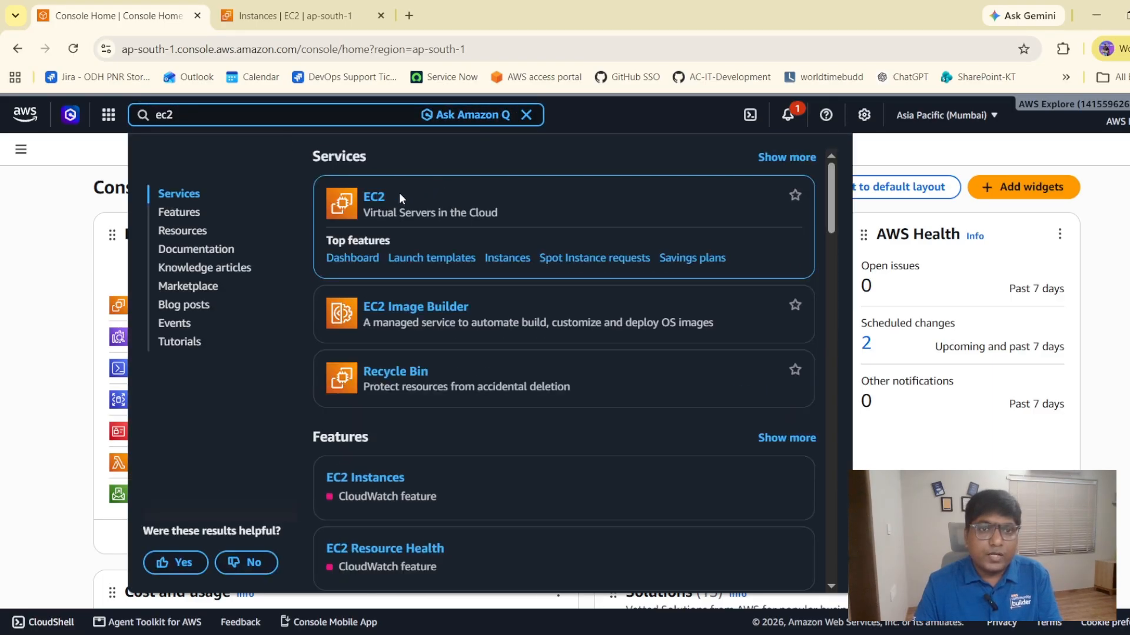
click(378, 200)
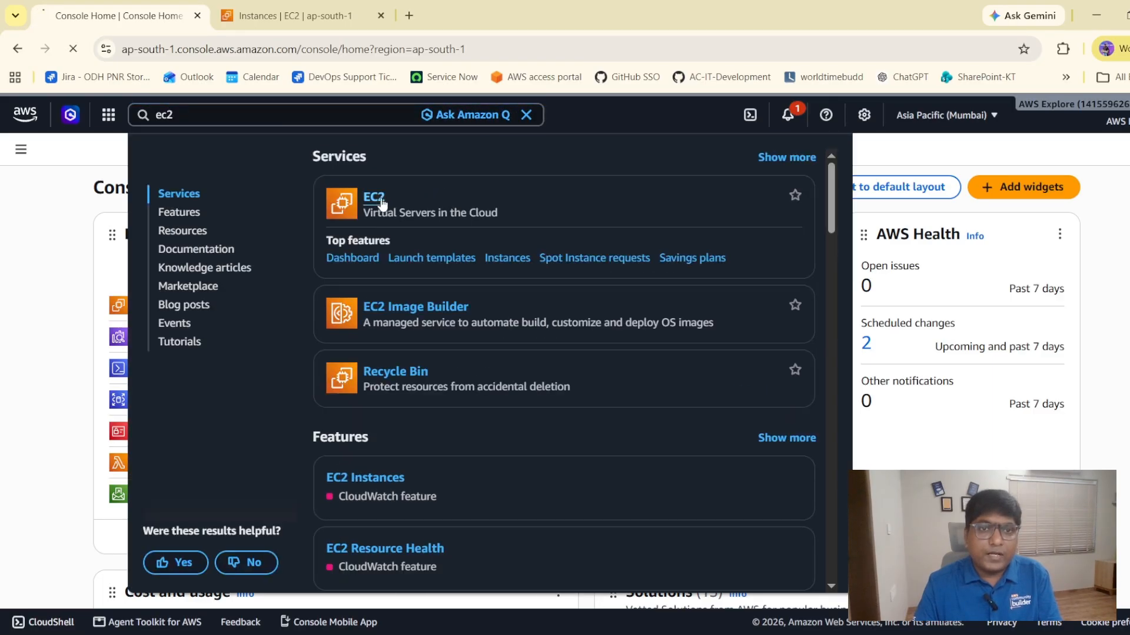
scroll(64, 370, down, 2)
scroll(63, 441, down, 2)
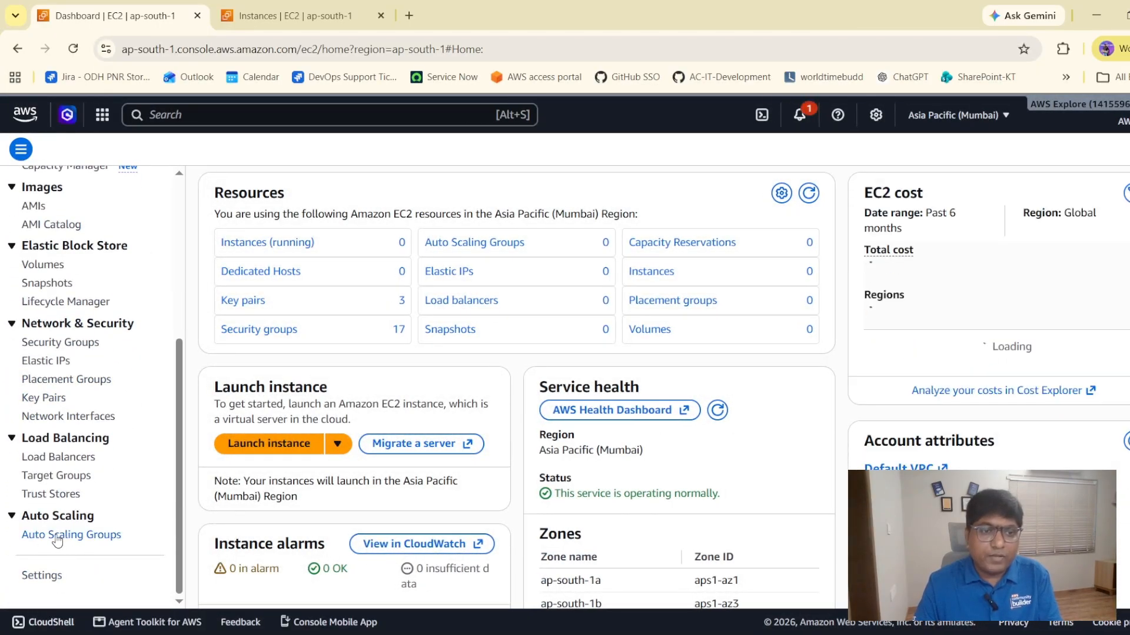
click(68, 536)
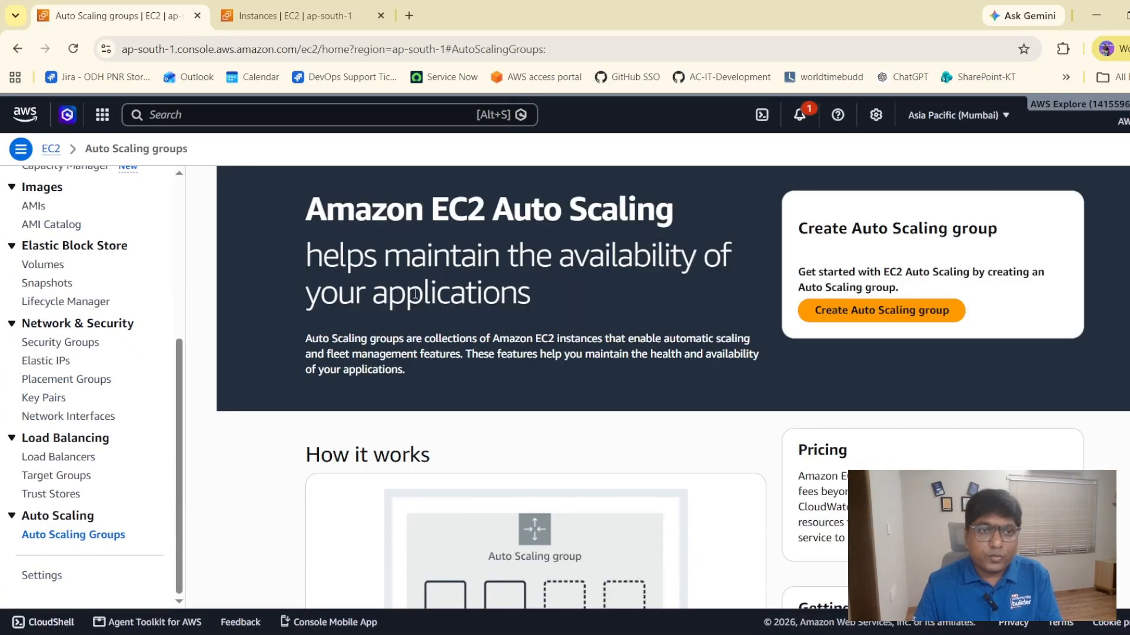
Check the EC2 instances list and return to the Auto Scaling groups page.
scroll(77, 360, up, 5)
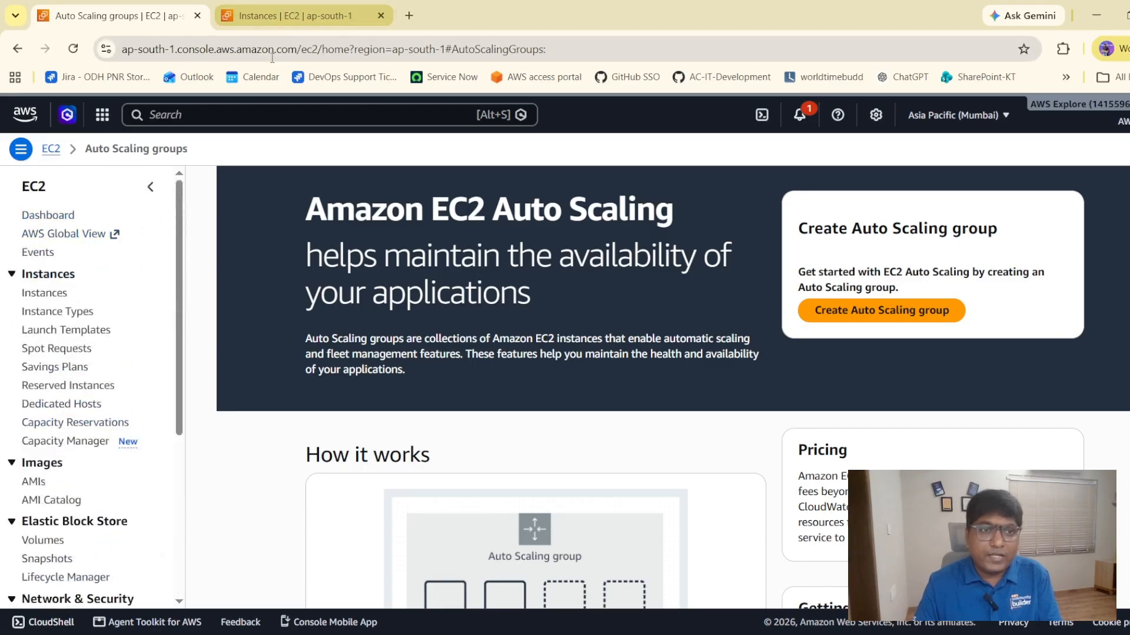
click(42, 292)
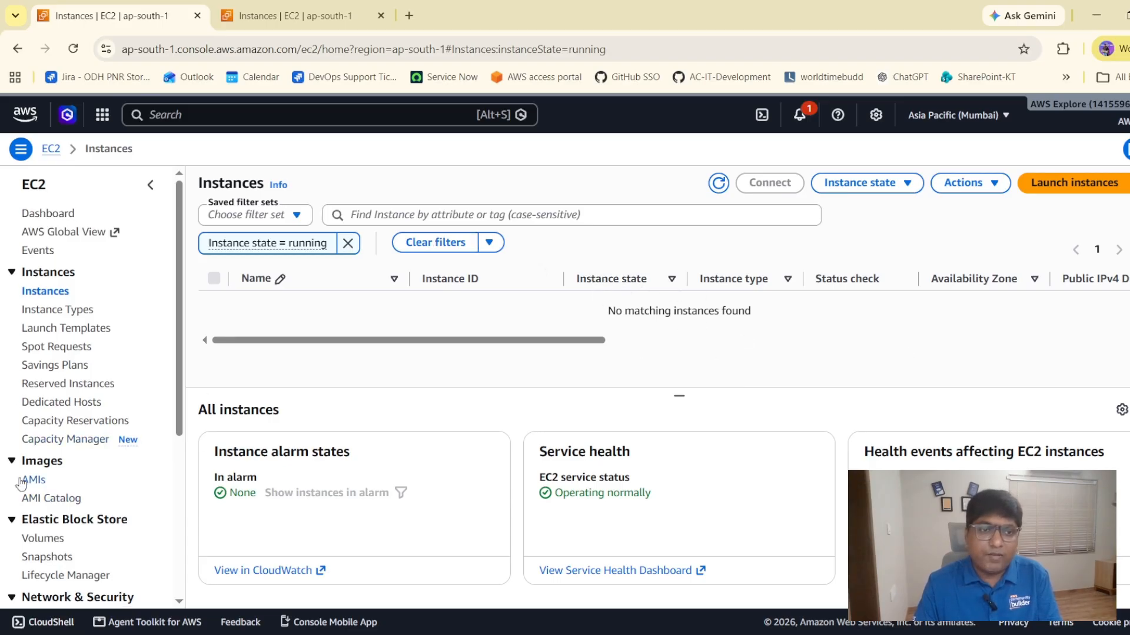
scroll(21, 483, down, 5)
click(73, 534)
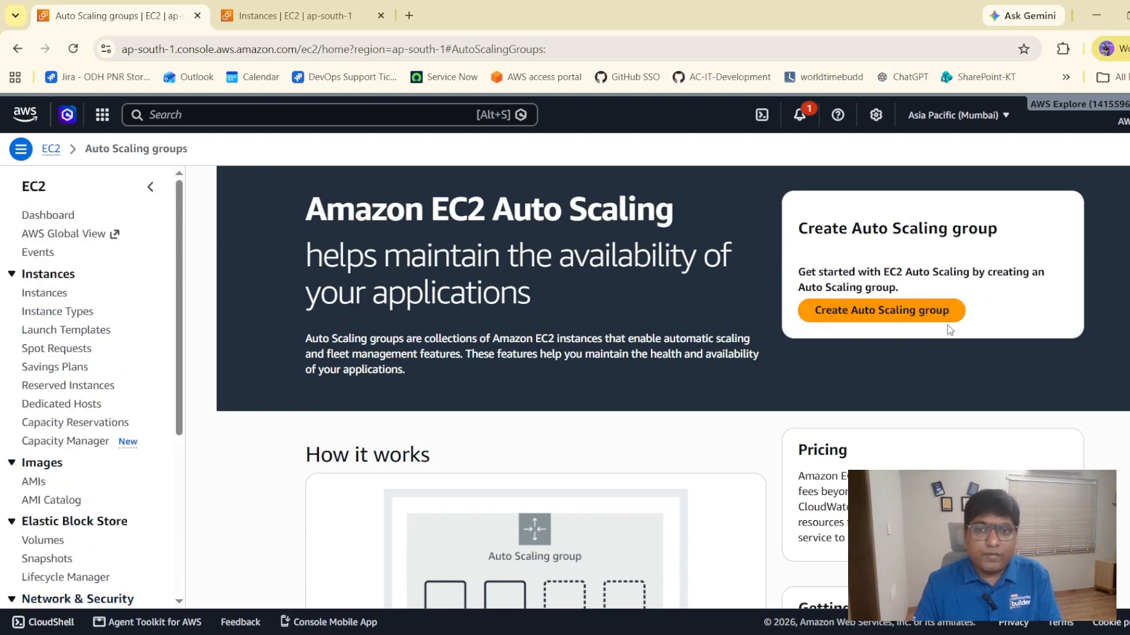
click(882, 311)
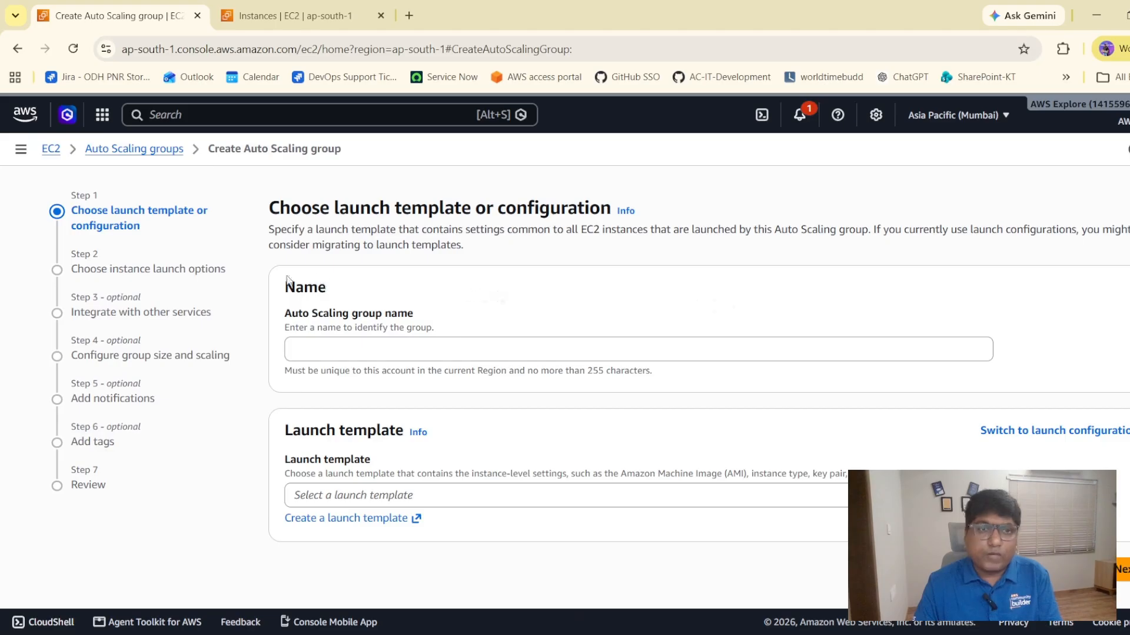
click(138, 157)
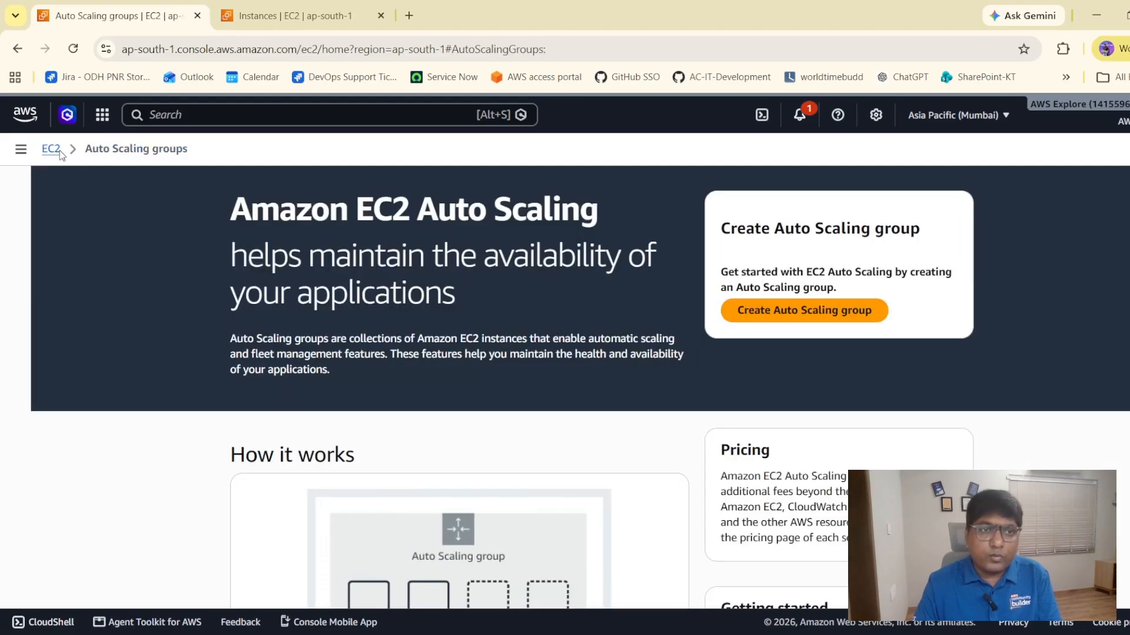
click(59, 151)
scroll(88, 353, down, 5)
click(61, 517)
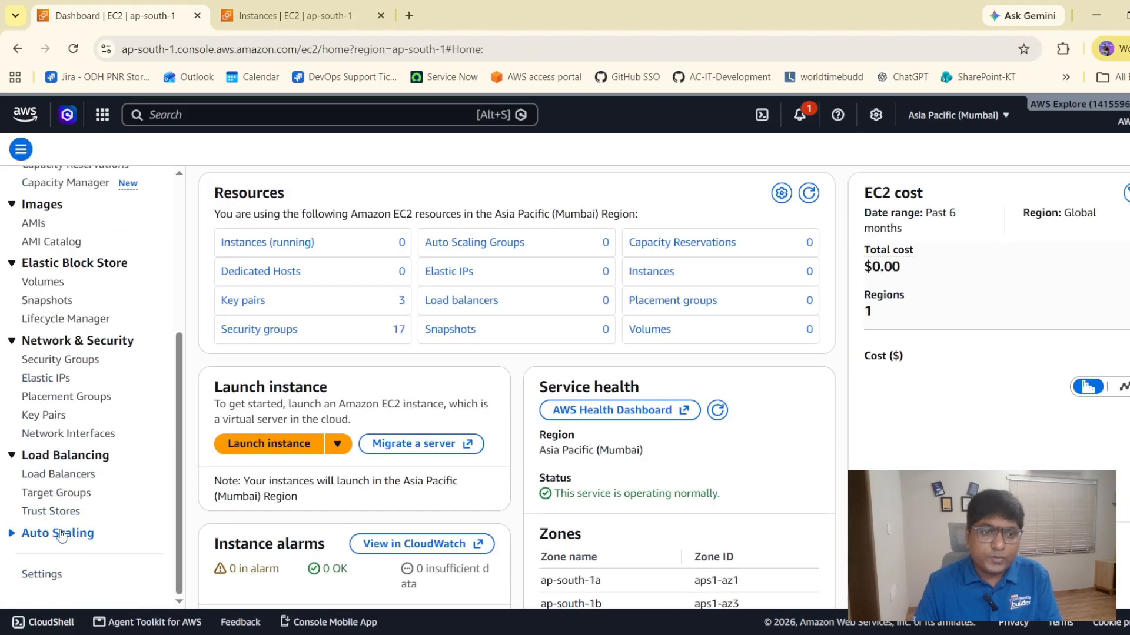
click(62, 533)
click(70, 536)
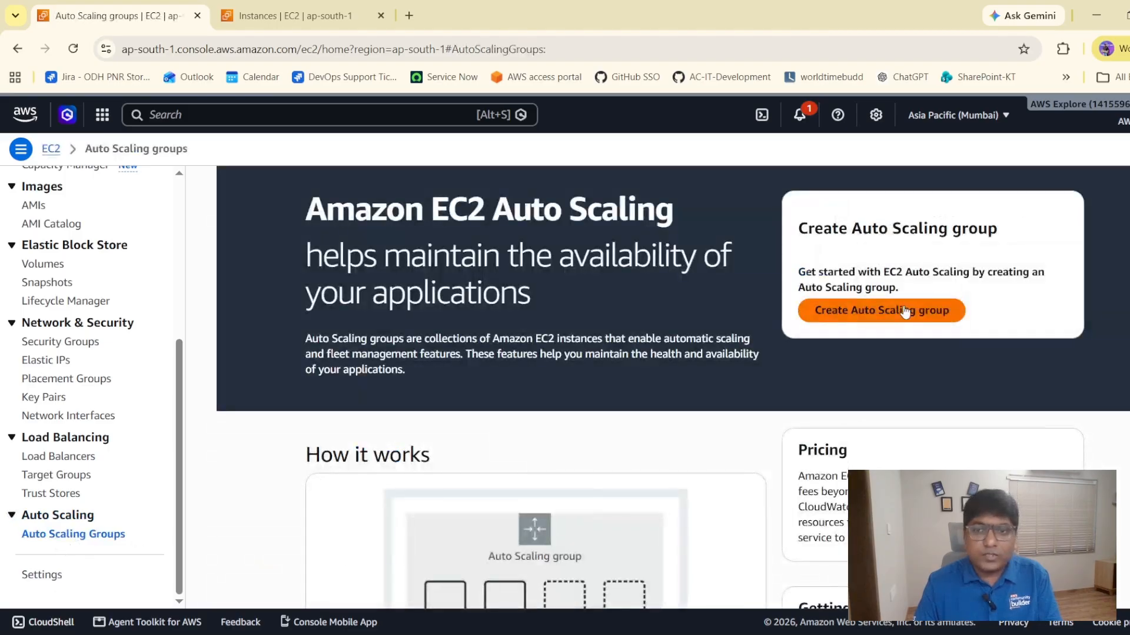
Start creating an Auto Scaling group and name it application-server-scaling.
click(874, 315)
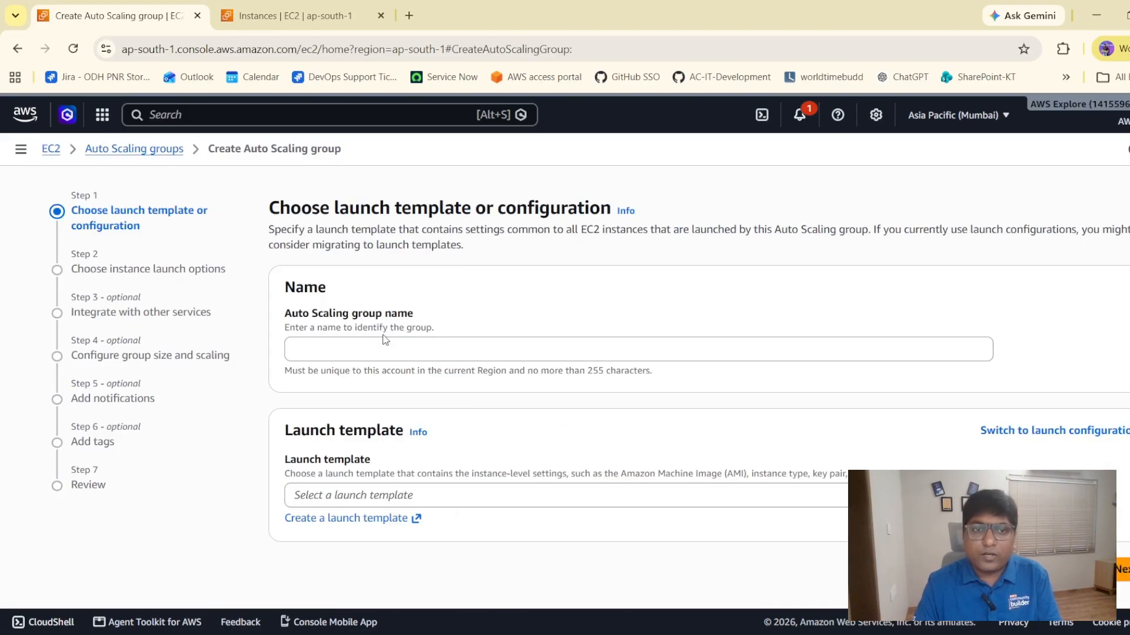
click(322, 353)
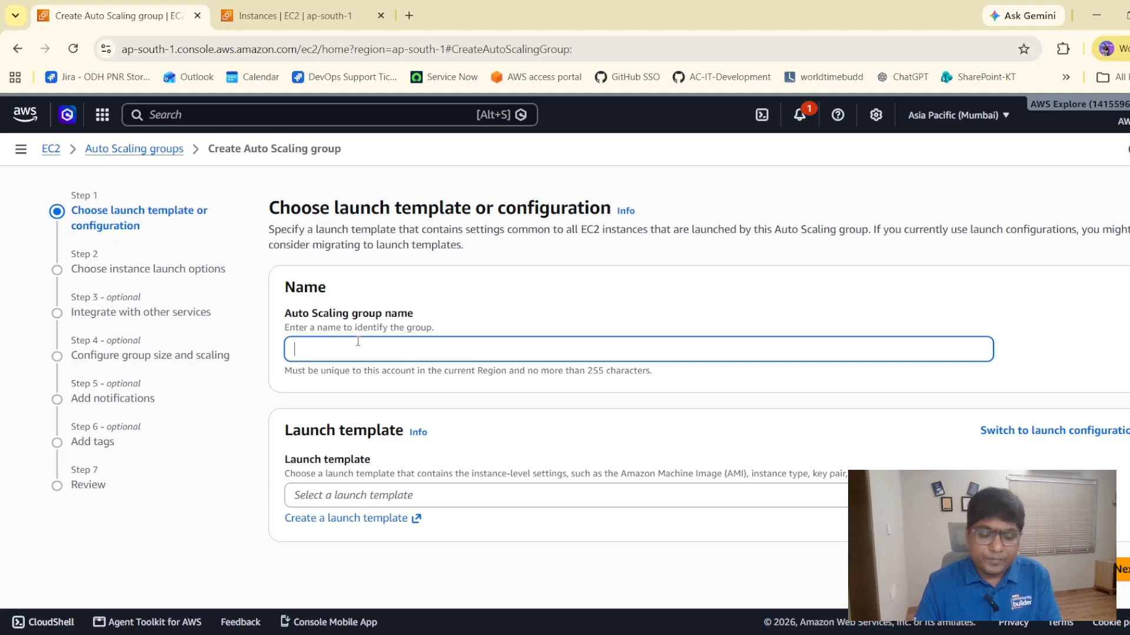
text(application)
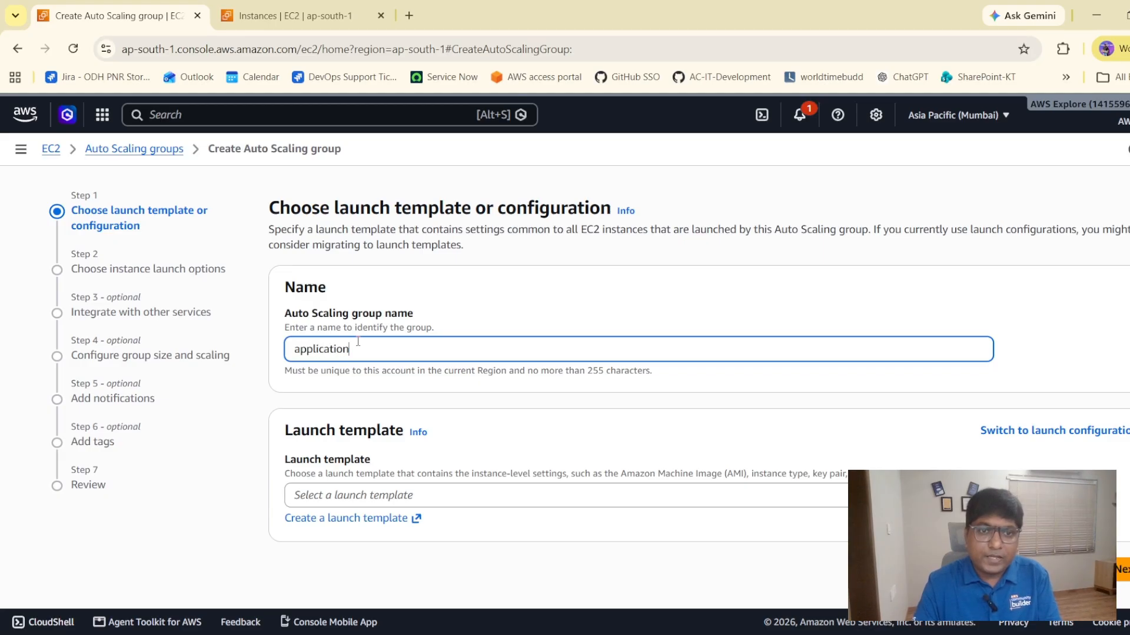
text(-server)
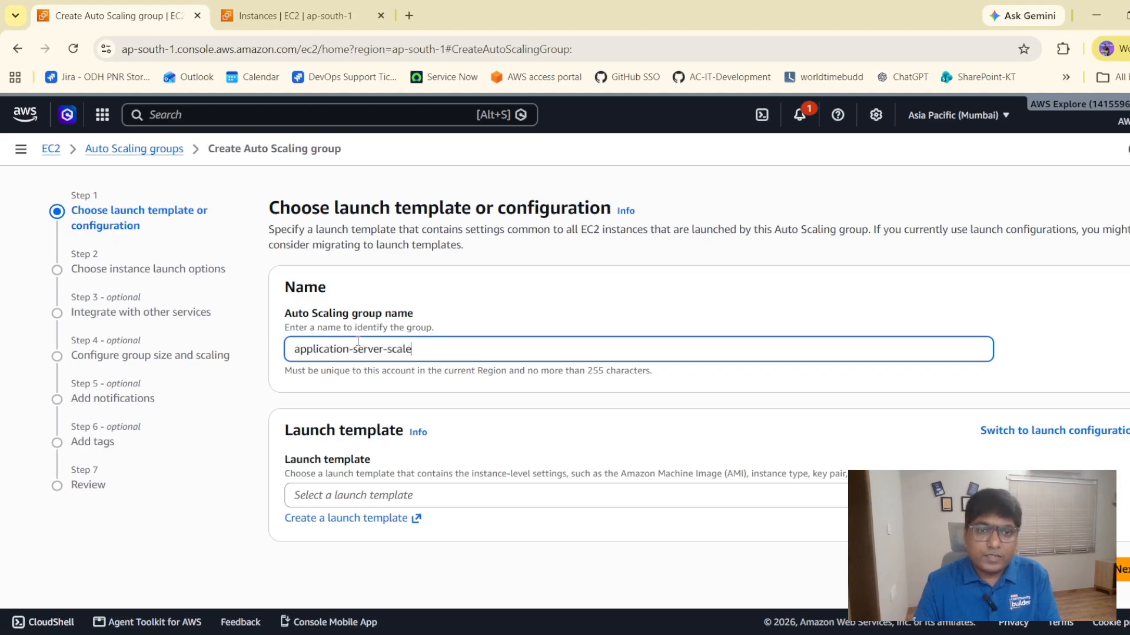
text(-scaling)
key(ctrl+a)
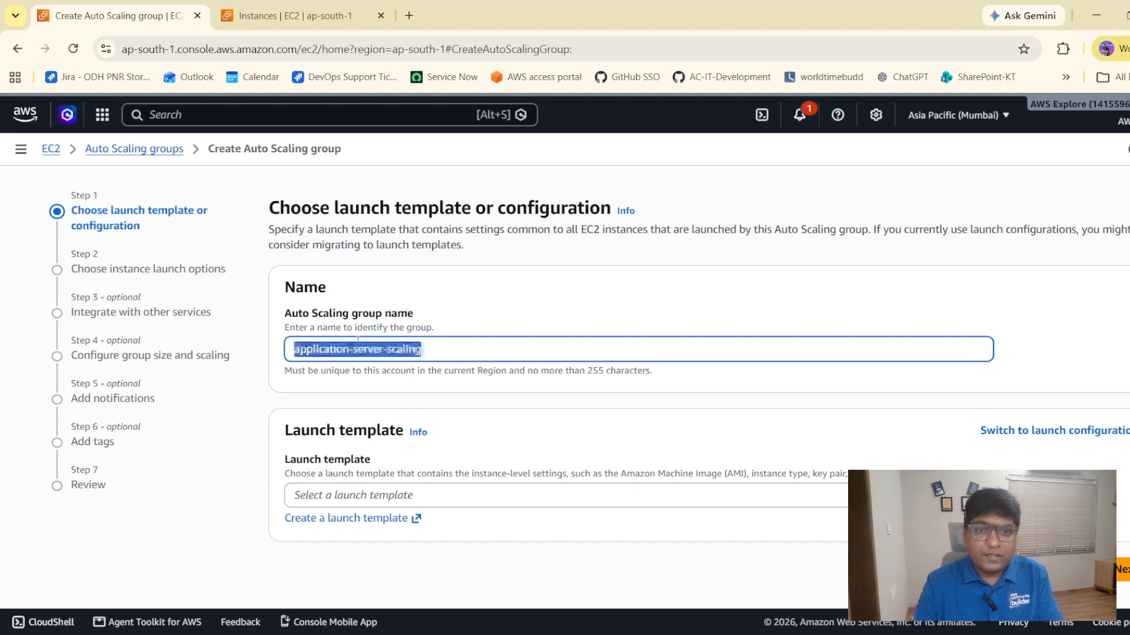
click(469, 353)
key(ctrl+a)
click(496, 306)
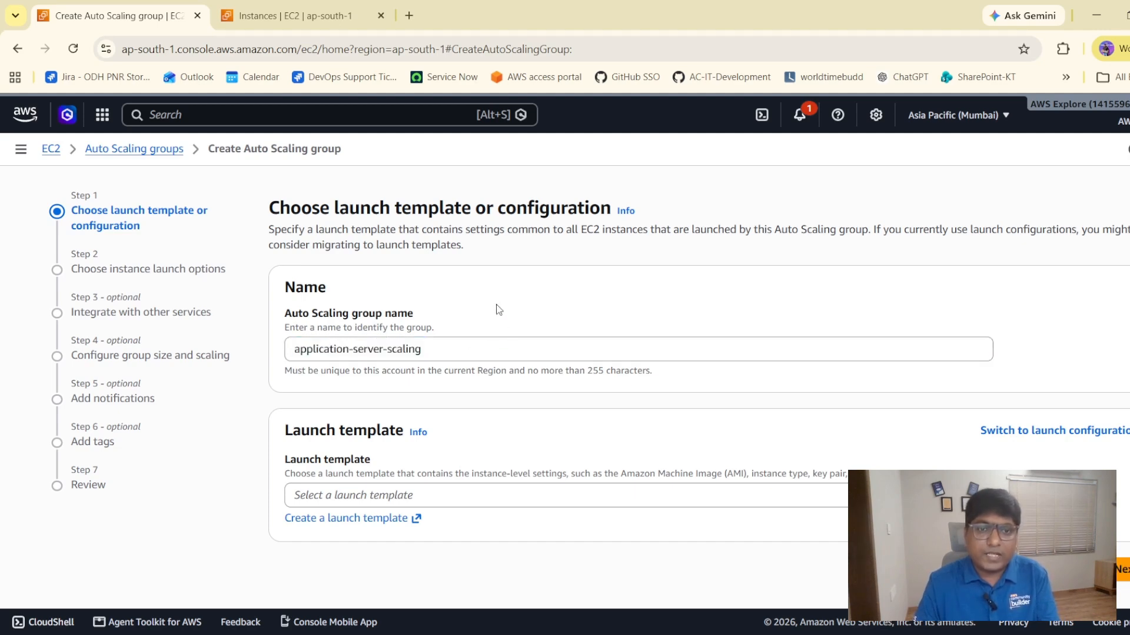
Extend the Auto Scaling group name to application-server-scaling-demo and copy the full name.
click(453, 348)
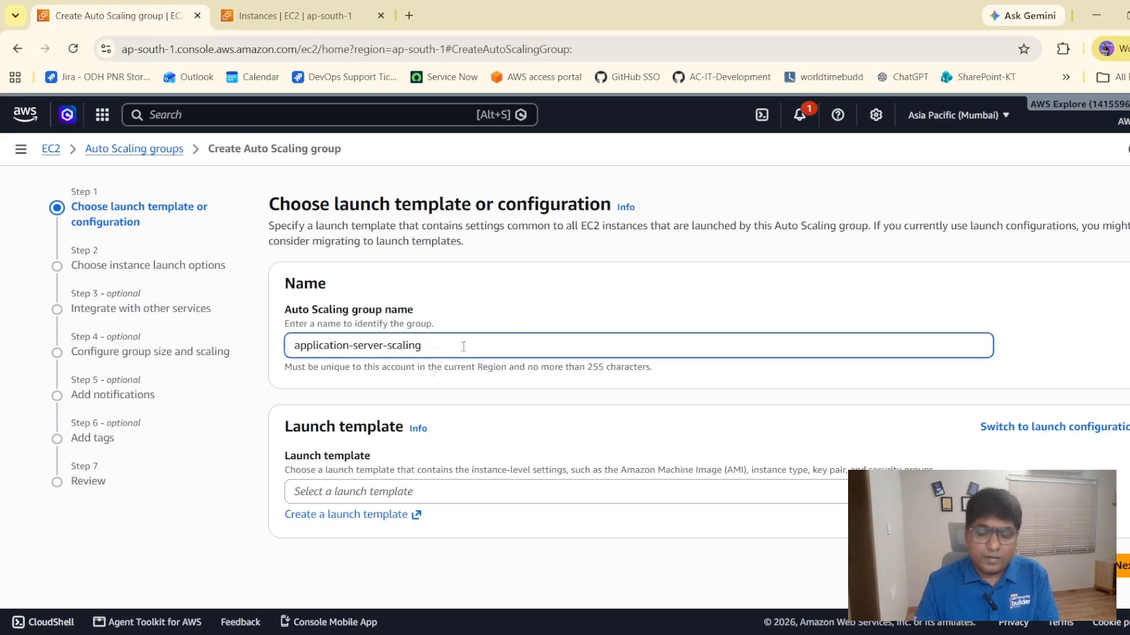
text(-demo)
key(ctrl+a)
key(ctrl+c)
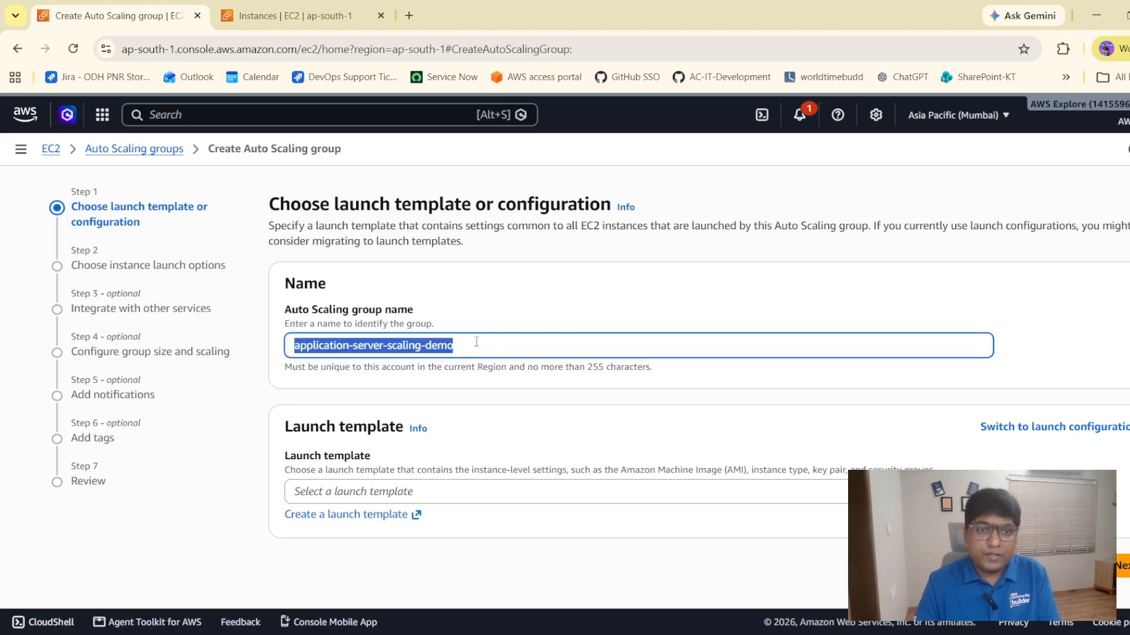
click(524, 288)
Start a new launch template for the group and name it application-server-scaling-demo by pasting the copied name.
click(378, 495)
click(378, 495)
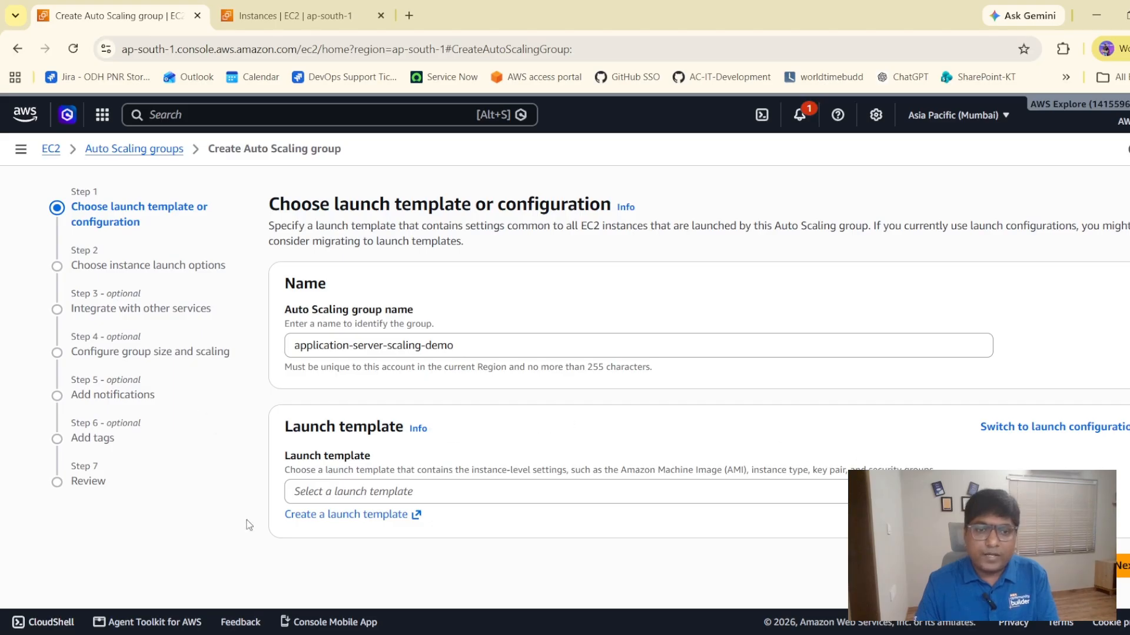
click(334, 517)
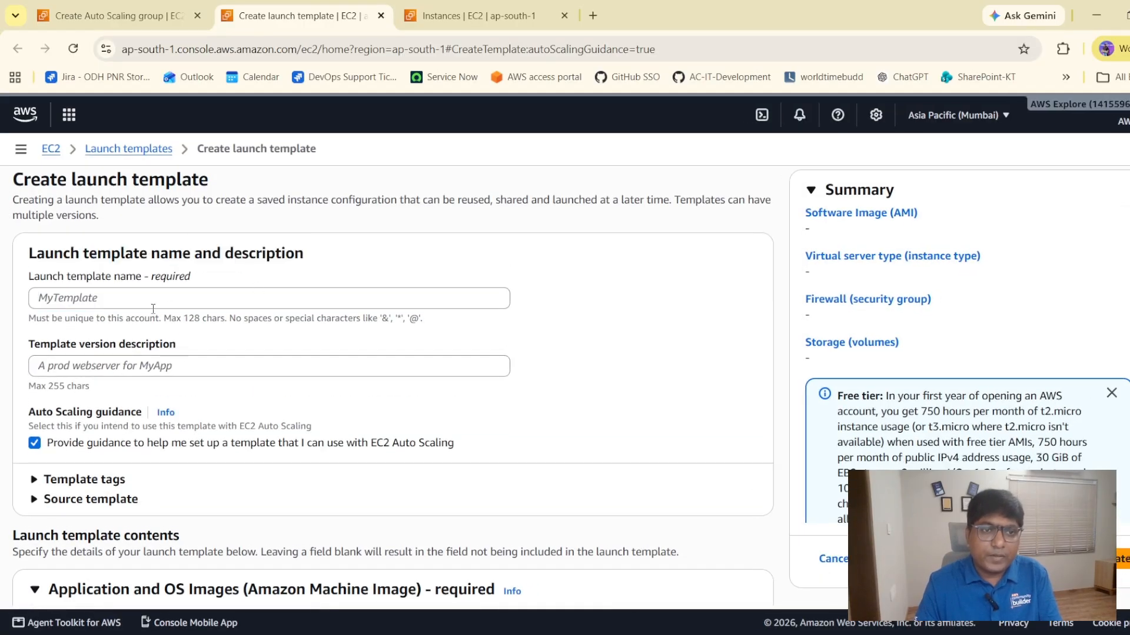
click(153, 307)
key(ctrl+v)
key(ctrl+a)
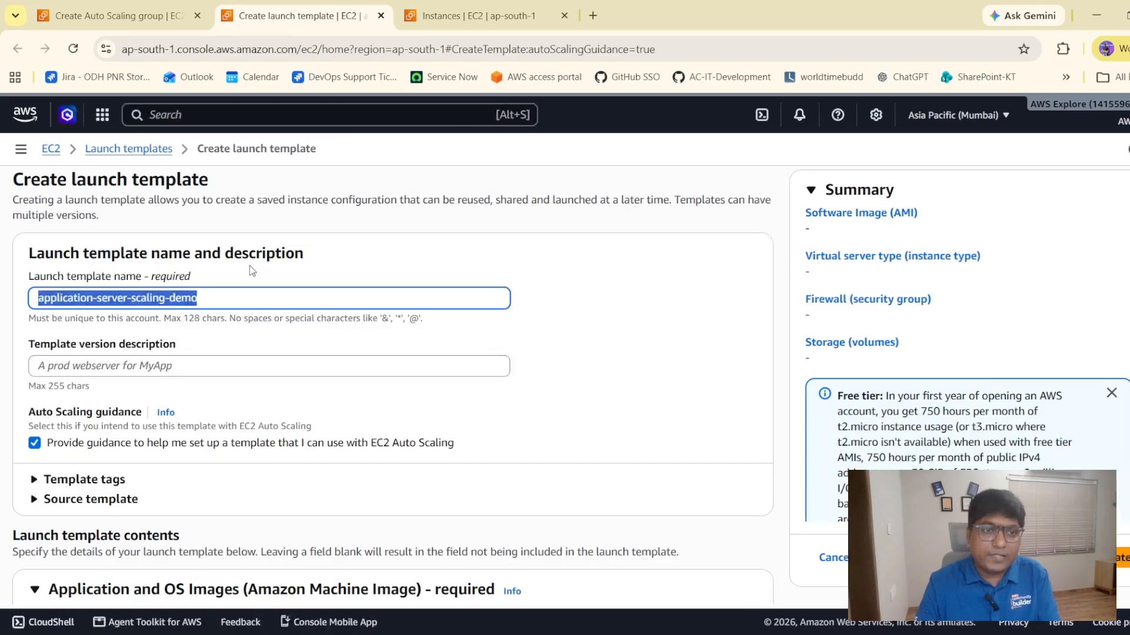
click(252, 271)
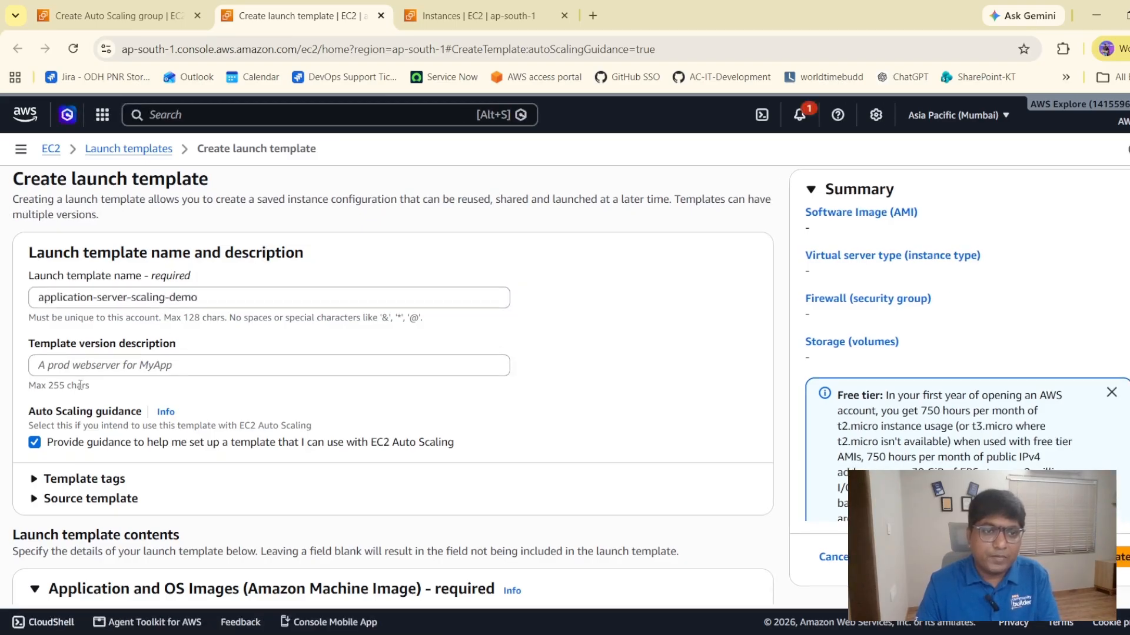
Review the optional template tags and source template sections, leaving both collapsed.
scroll(80, 385, down, 3)
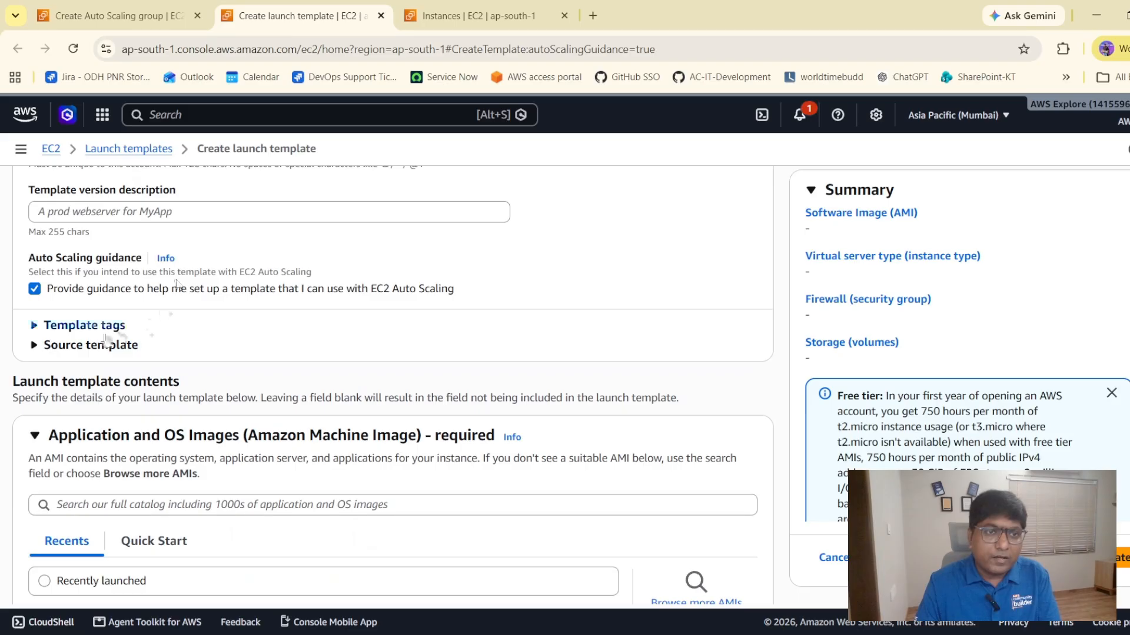
click(33, 325)
click(34, 324)
click(34, 346)
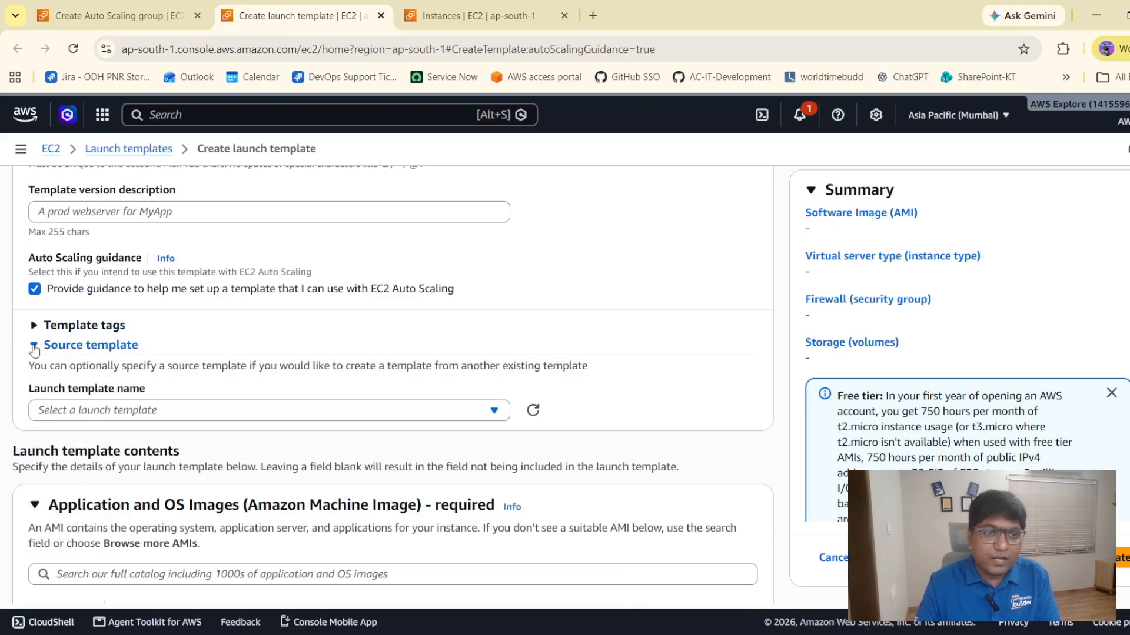
click(34, 346)
Examine the machine image, instance type and key pair sections of the launch template, including the instance type choices.
scroll(175, 399, down, 5)
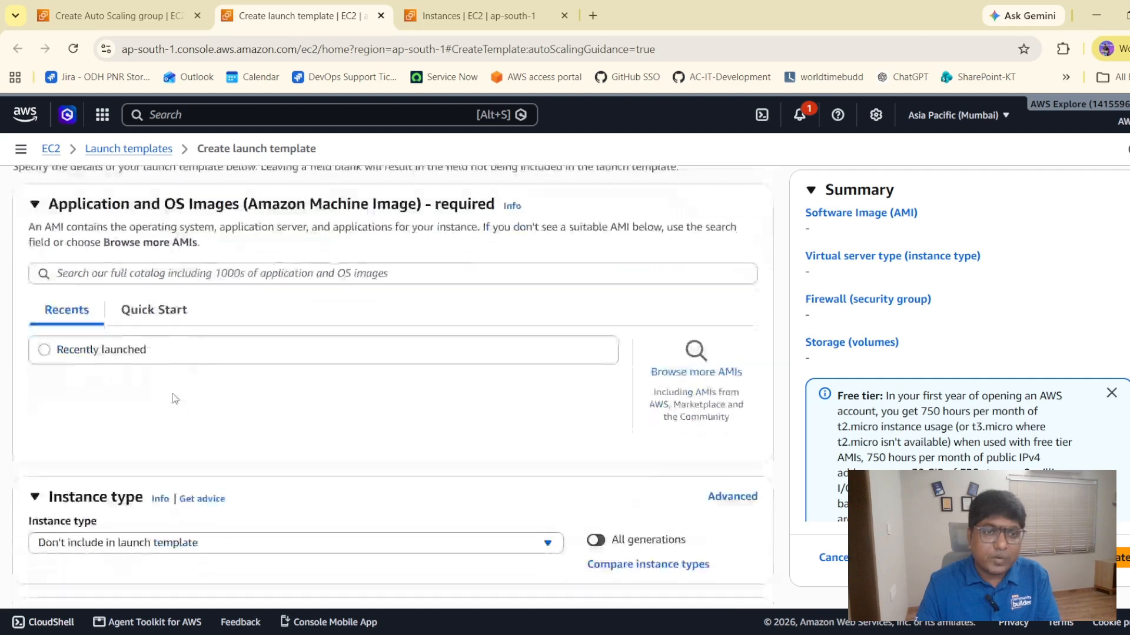
scroll(69, 329, down, 2)
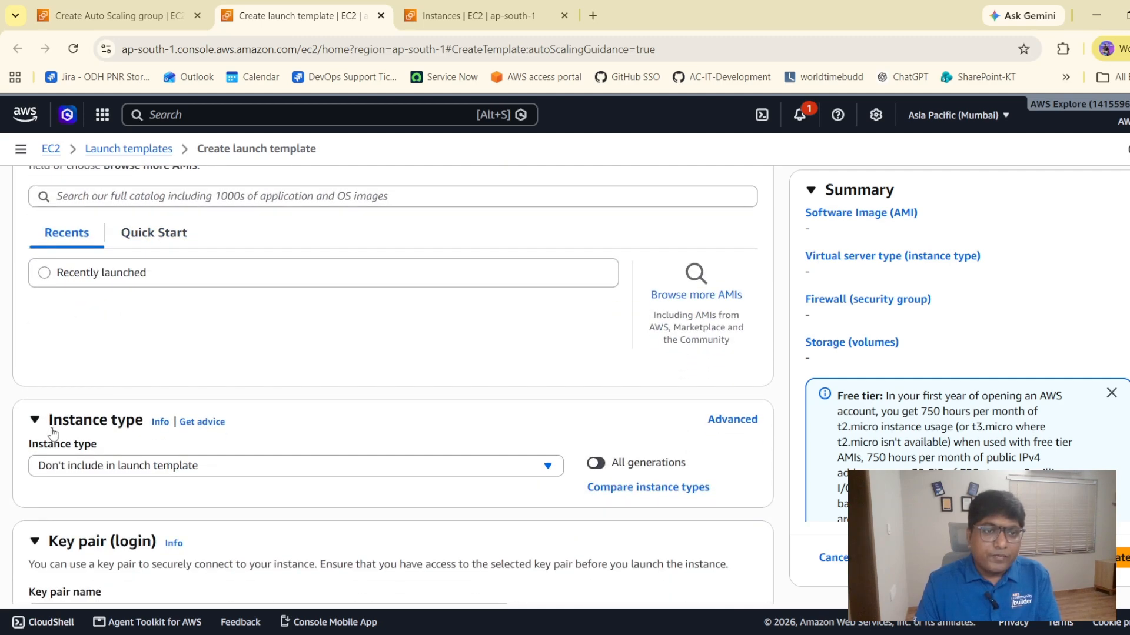
scroll(53, 432, down, 3)
scroll(64, 353, up, 3)
scroll(74, 422, down, 2)
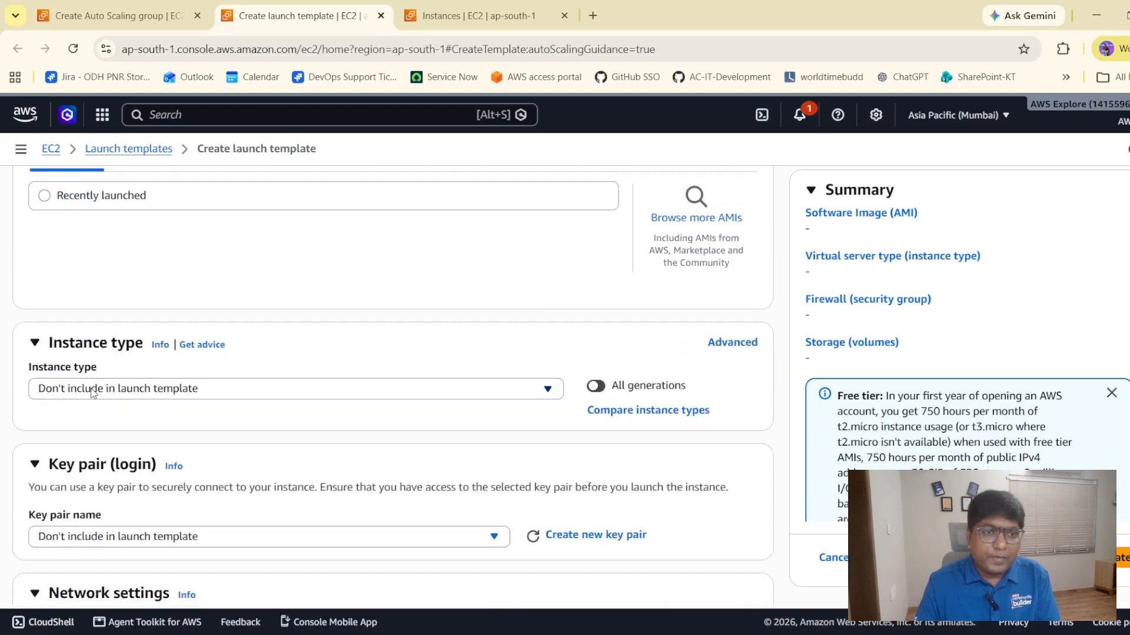
click(93, 393)
click(88, 391)
scroll(89, 259, up, 2)
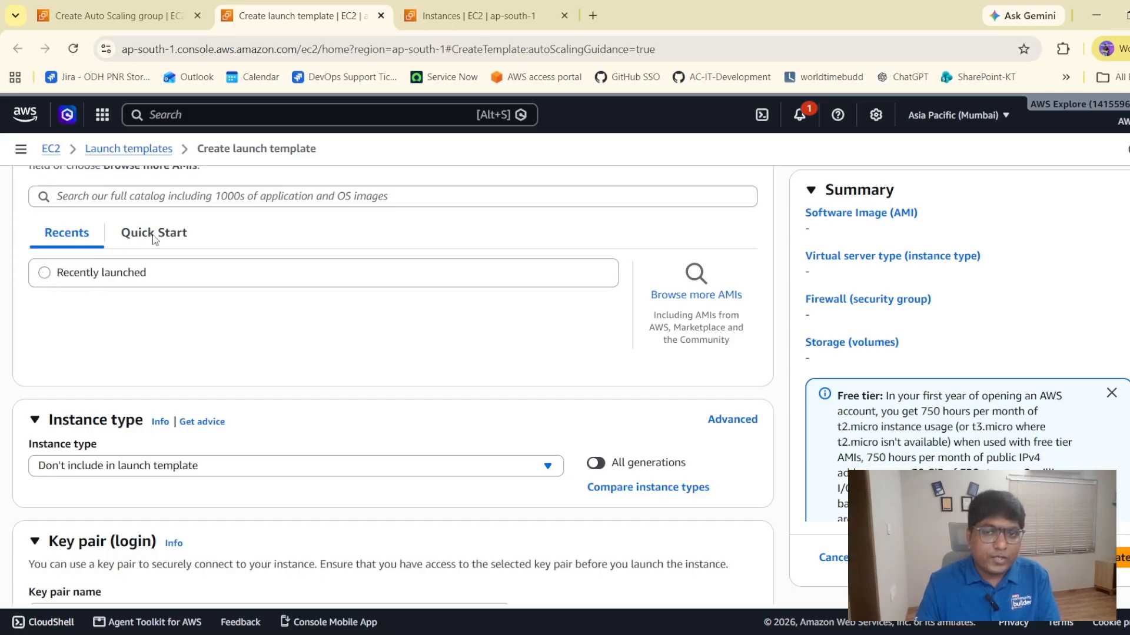
Choose the recently launched Amazon Linux 2023 AMI for the template, after comparing it with the Quick Start operating systems.
click(44, 272)
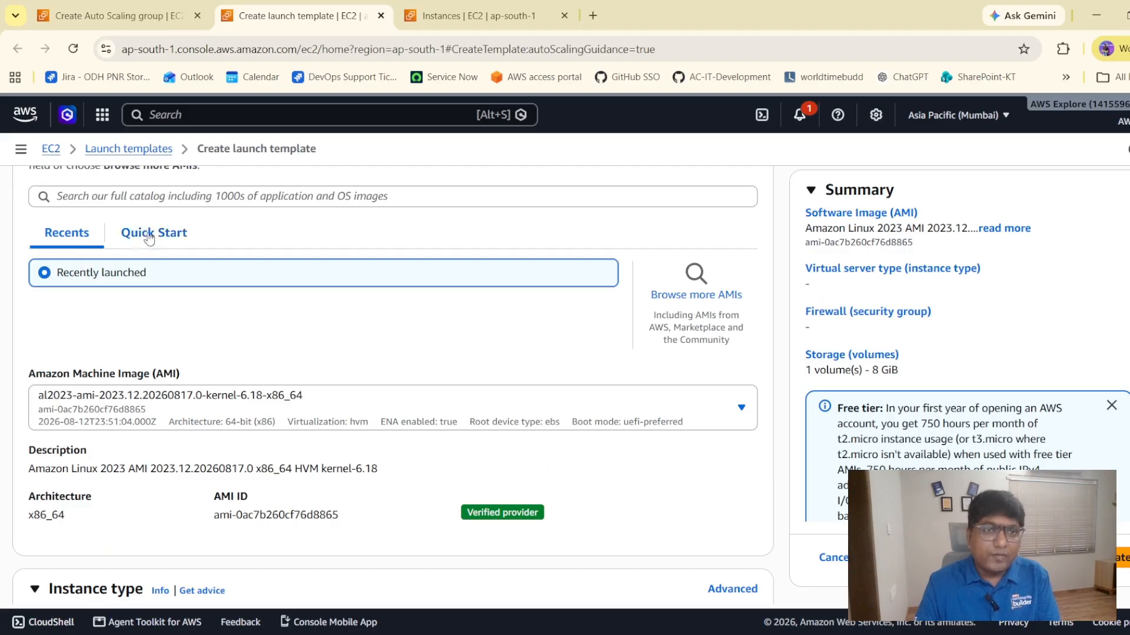
click(151, 236)
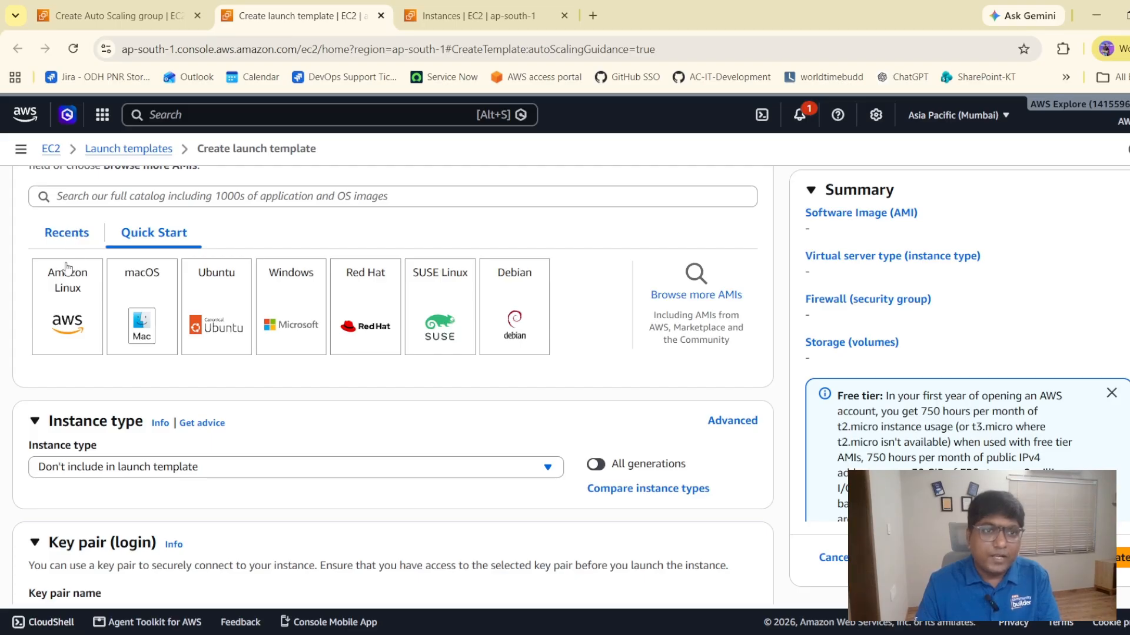
click(61, 233)
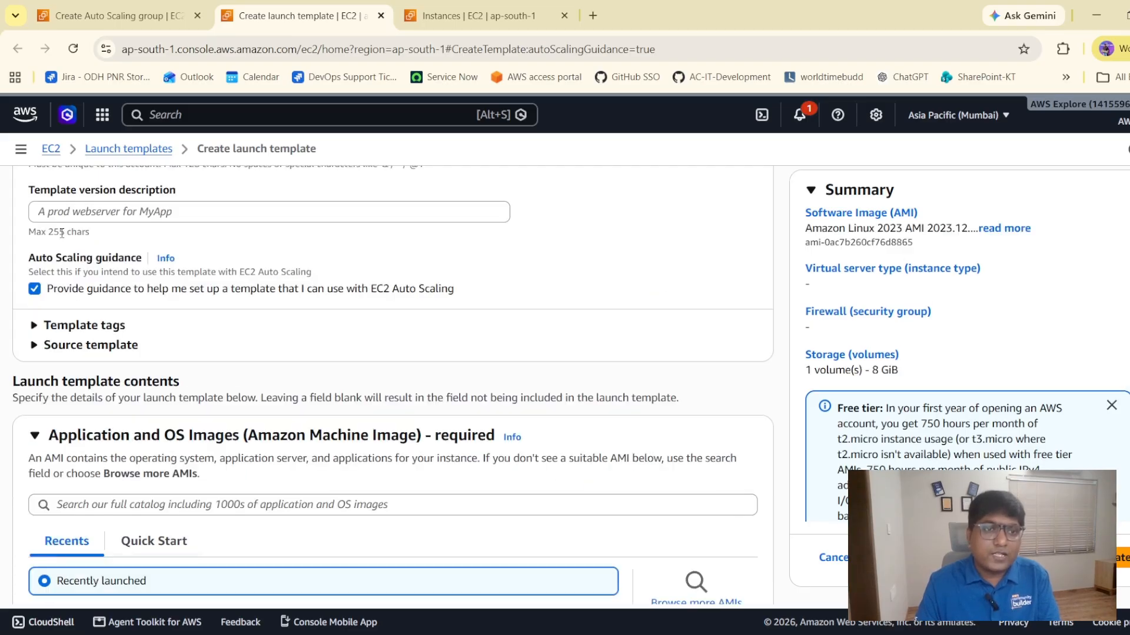
Examine the recently launched AMI details and the other images offered for the template, keeping the selected Amazon Linux 2023 image.
scroll(83, 396, down, 6)
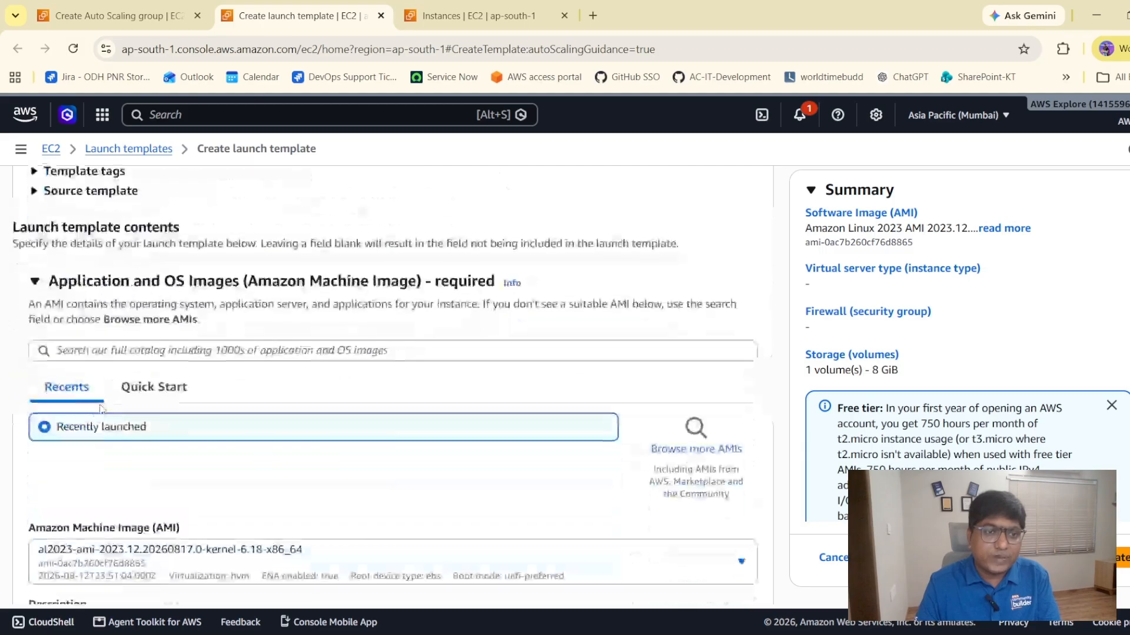
scroll(125, 241, up, 2)
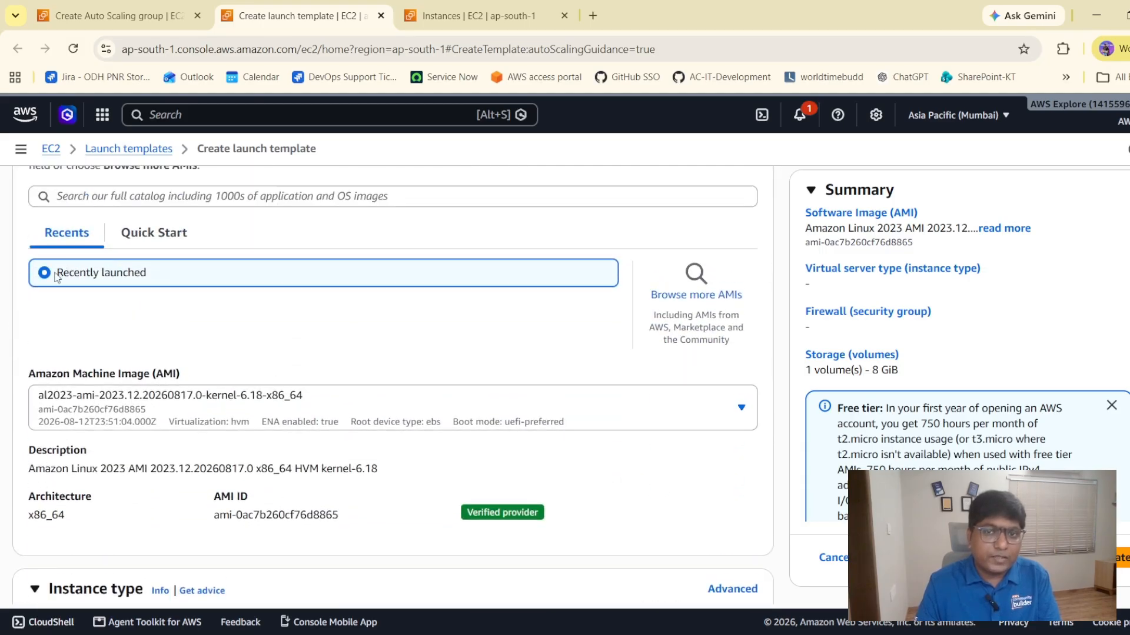
scroll(130, 294, down, 2)
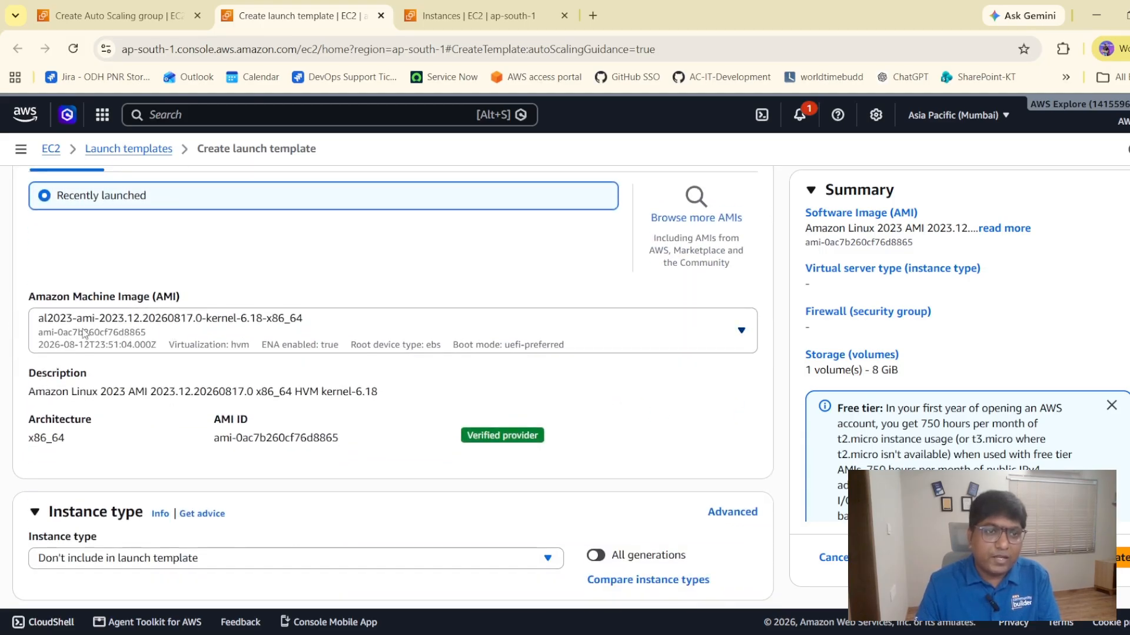
click(163, 331)
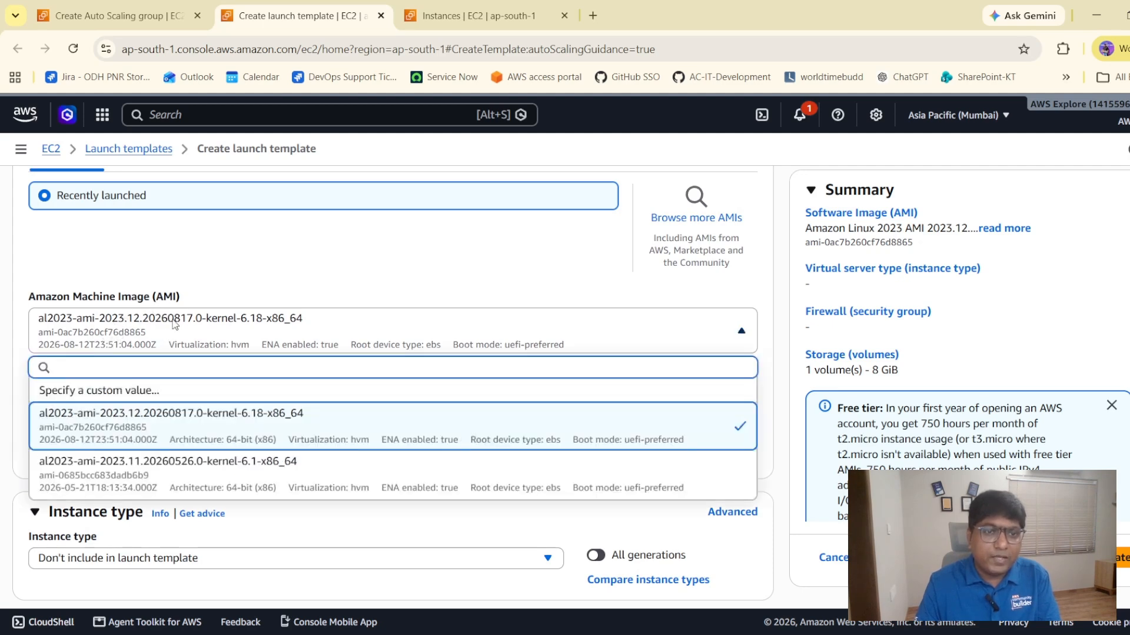
click(200, 260)
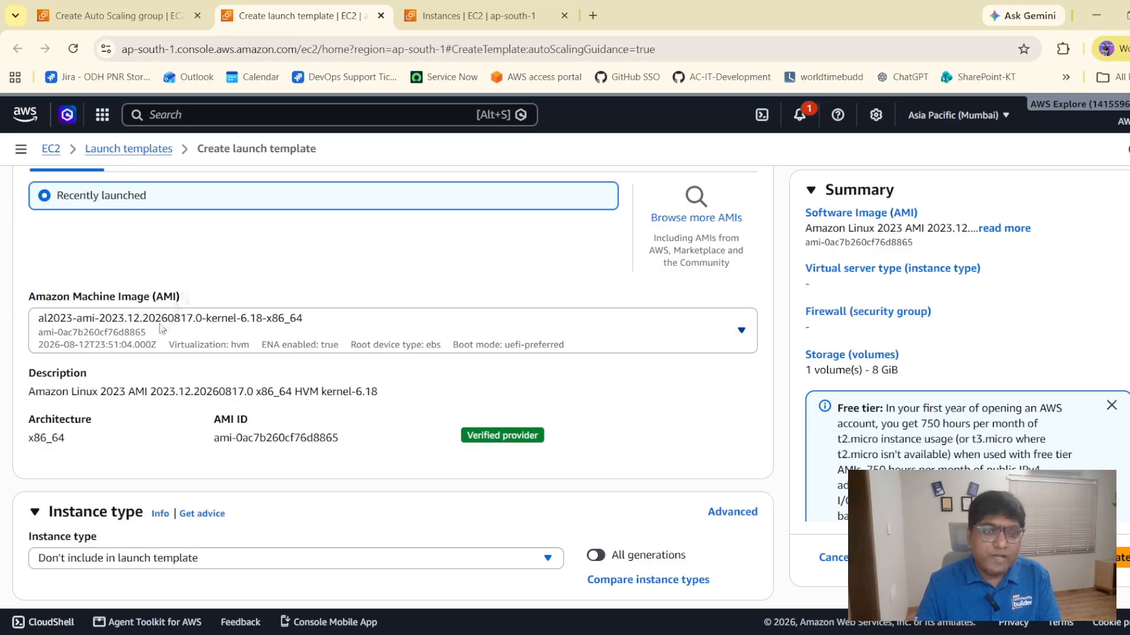
click(140, 327)
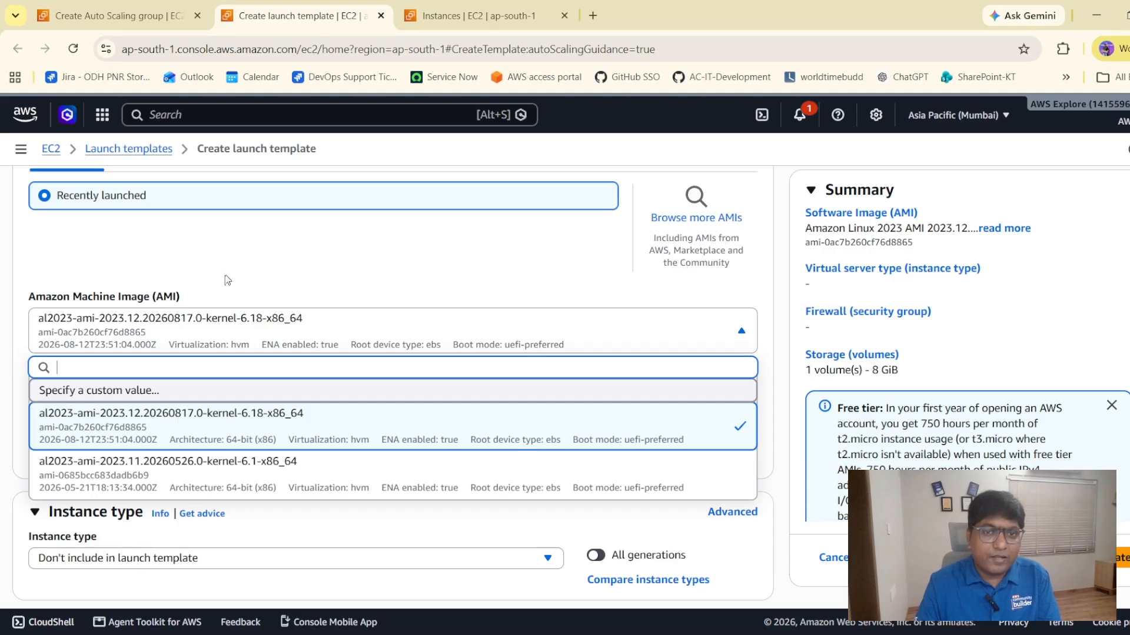
click(216, 286)
click(46, 335)
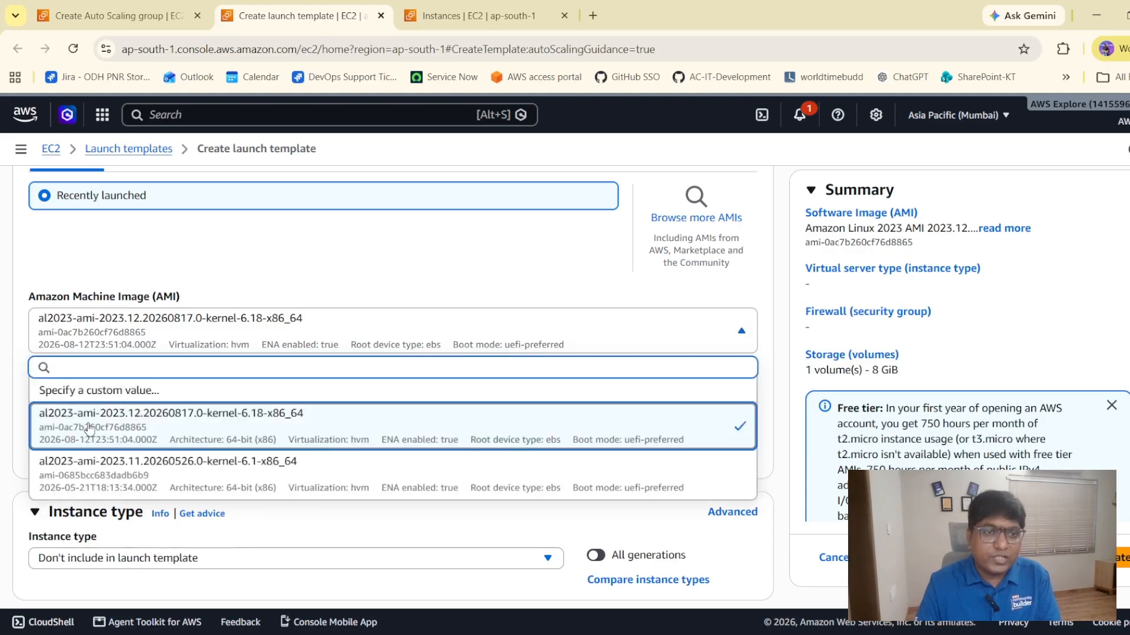
click(277, 247)
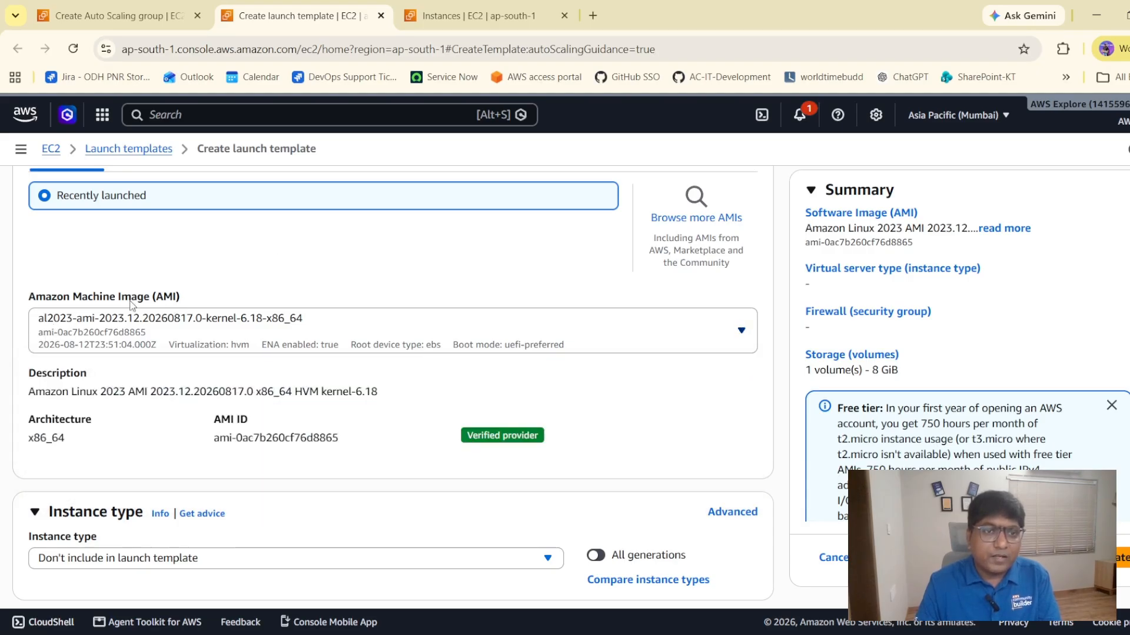
Set the launch template's instance type to t2.nano.
scroll(131, 303, down, 1)
scroll(172, 375, down, 2)
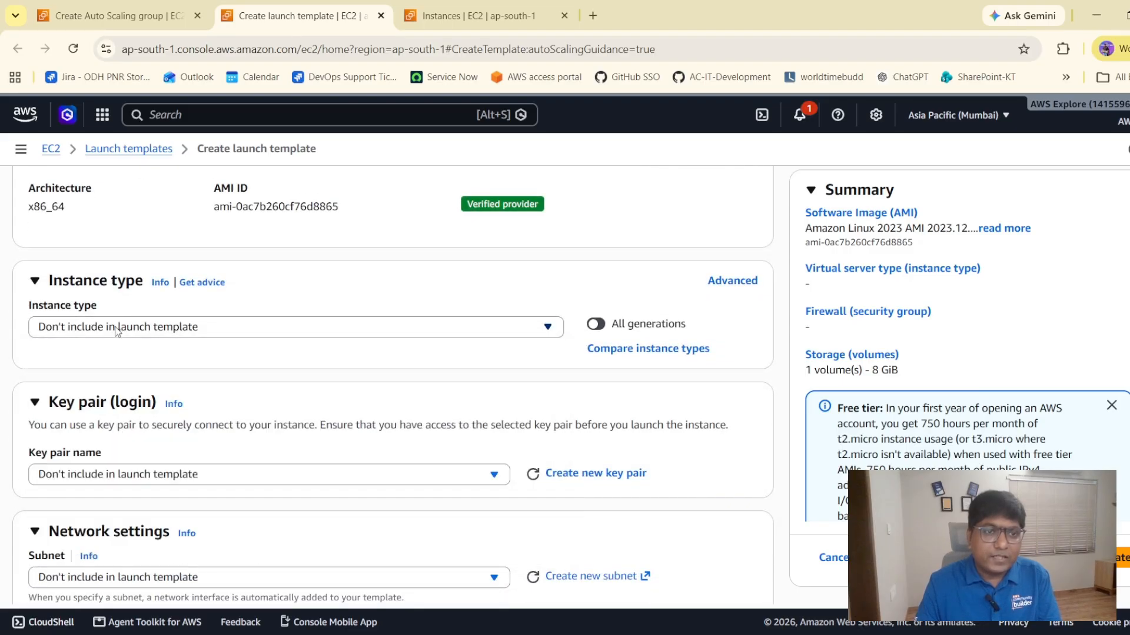
click(116, 328)
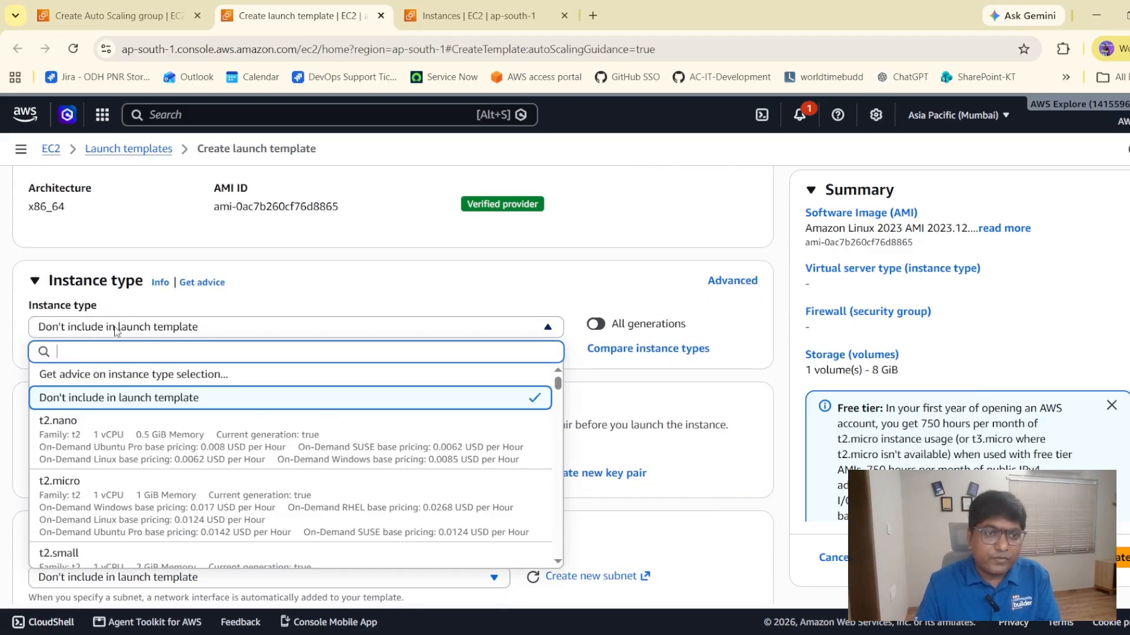
click(88, 438)
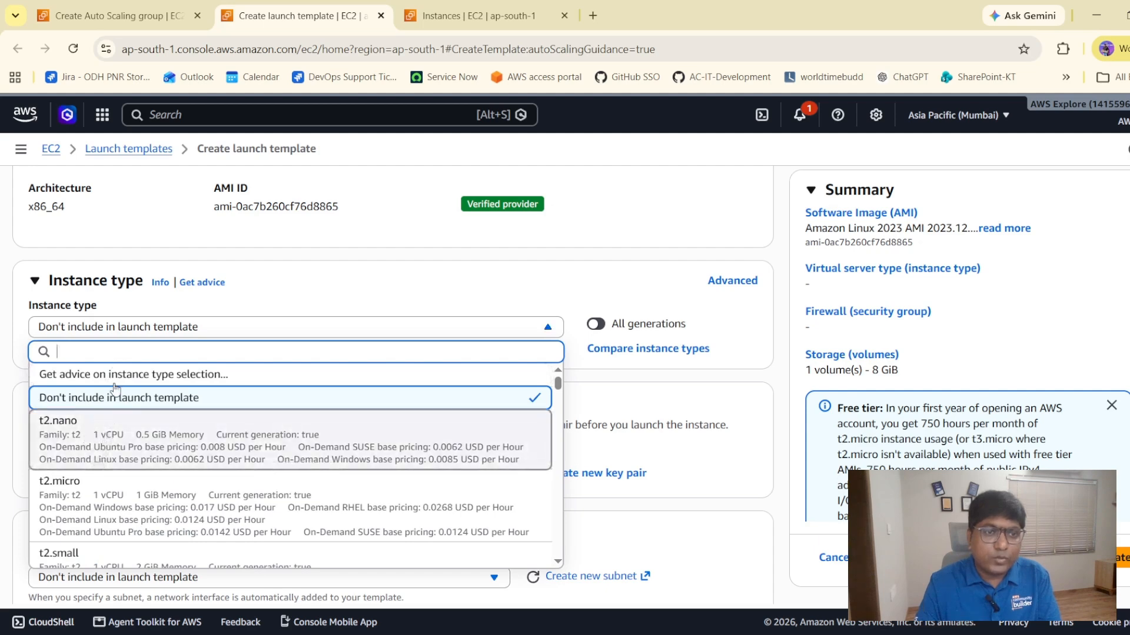
Choose DemoKeyPair as the login key pair for the launch template.
scroll(281, 374, down, 1)
scroll(289, 368, down, 2)
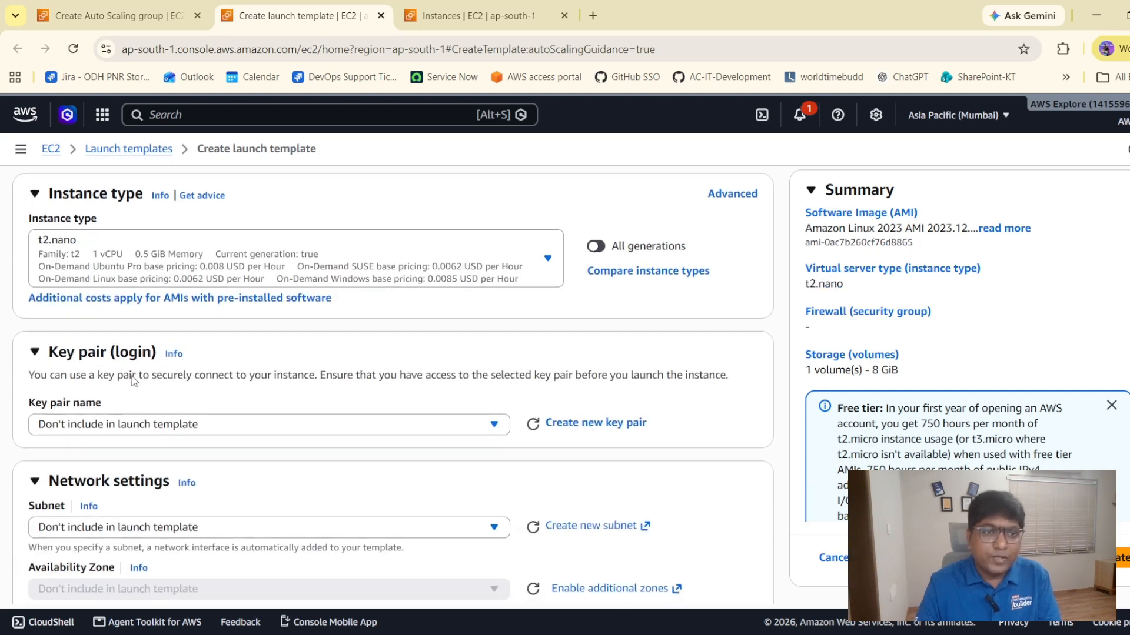
click(105, 360)
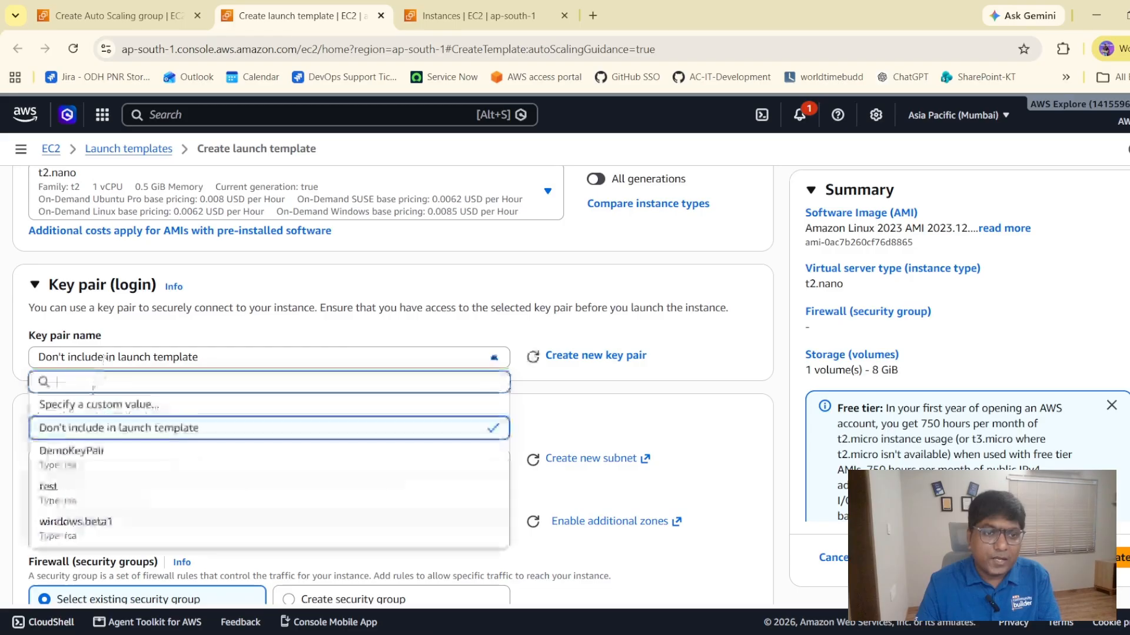
click(83, 446)
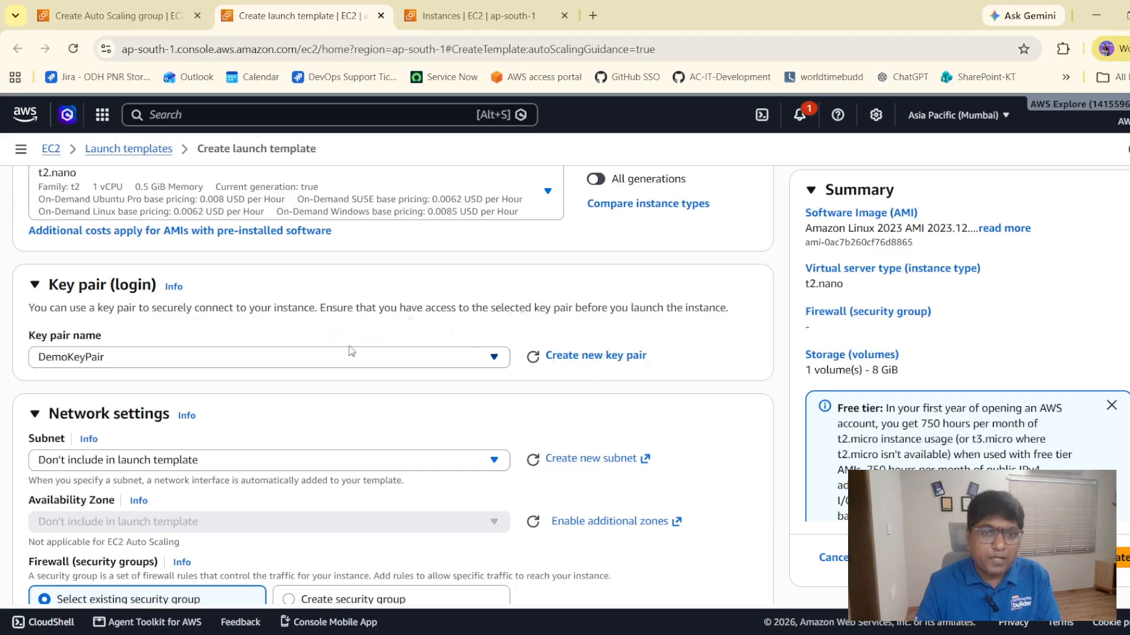
Review the network, storage and resource tag settings, leave them at their defaults, and create the launch template.
scroll(429, 361, down, 3)
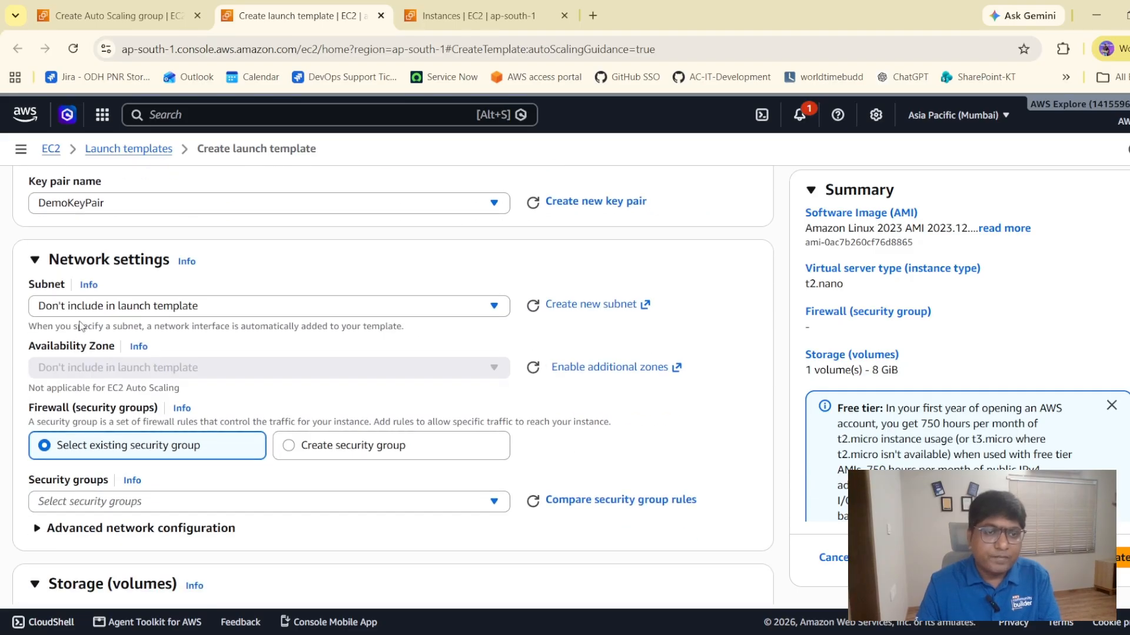
scroll(59, 353, up, 1)
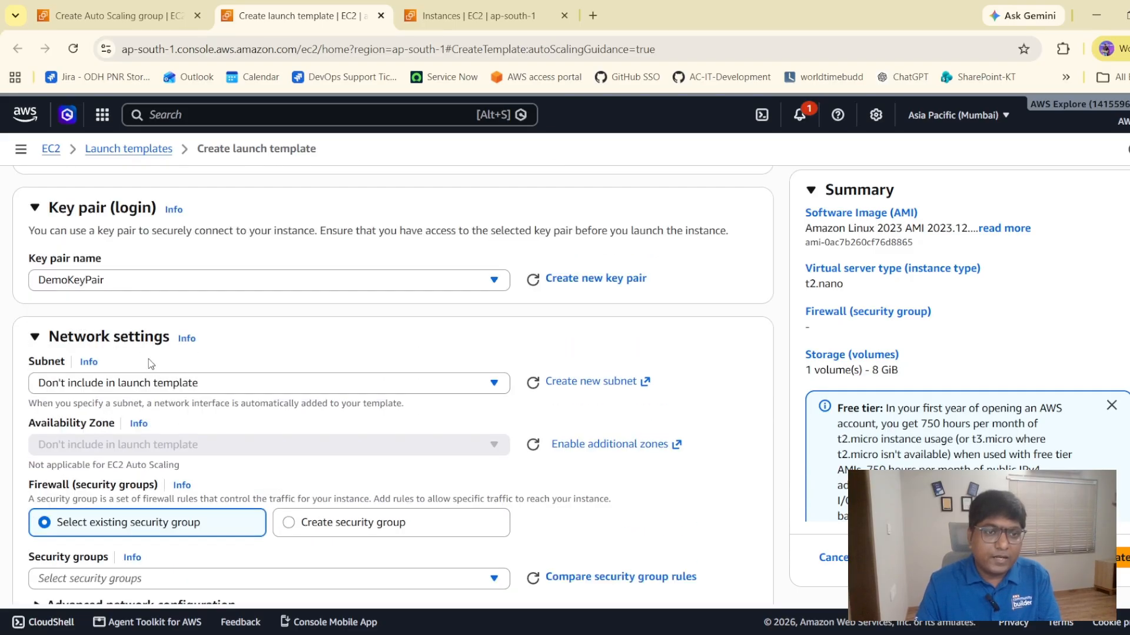
scroll(152, 365, down, 1)
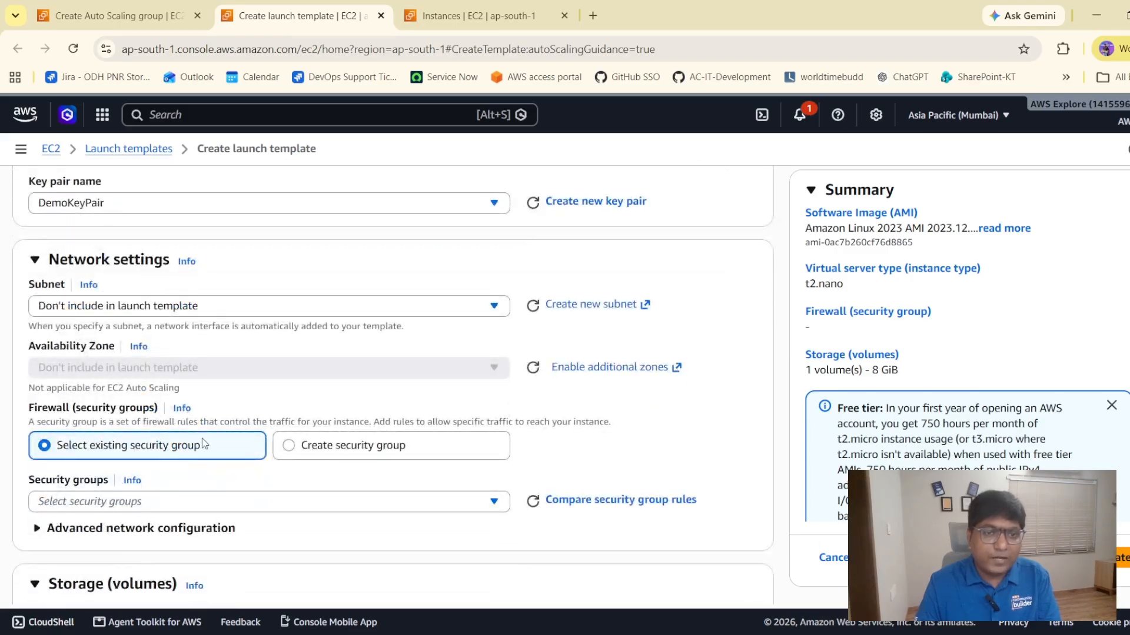
scroll(202, 444, down, 3)
scroll(54, 436, down, 2)
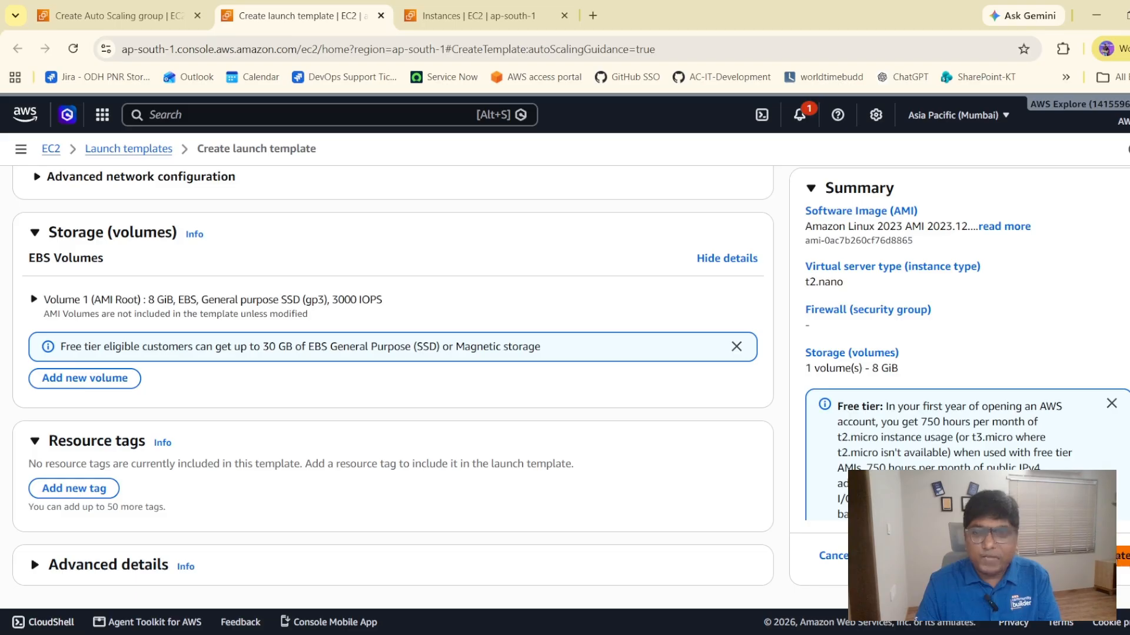
scroll(976, 244, up, 8)
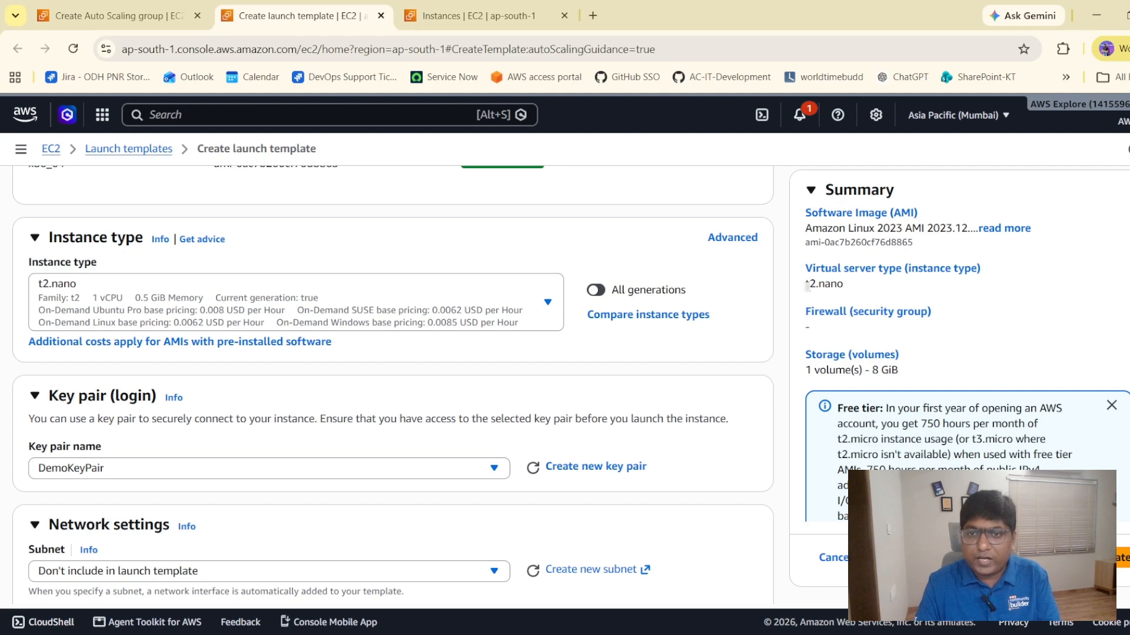
double_click(806, 283)
click(895, 334)
scroll(895, 335, down, 4)
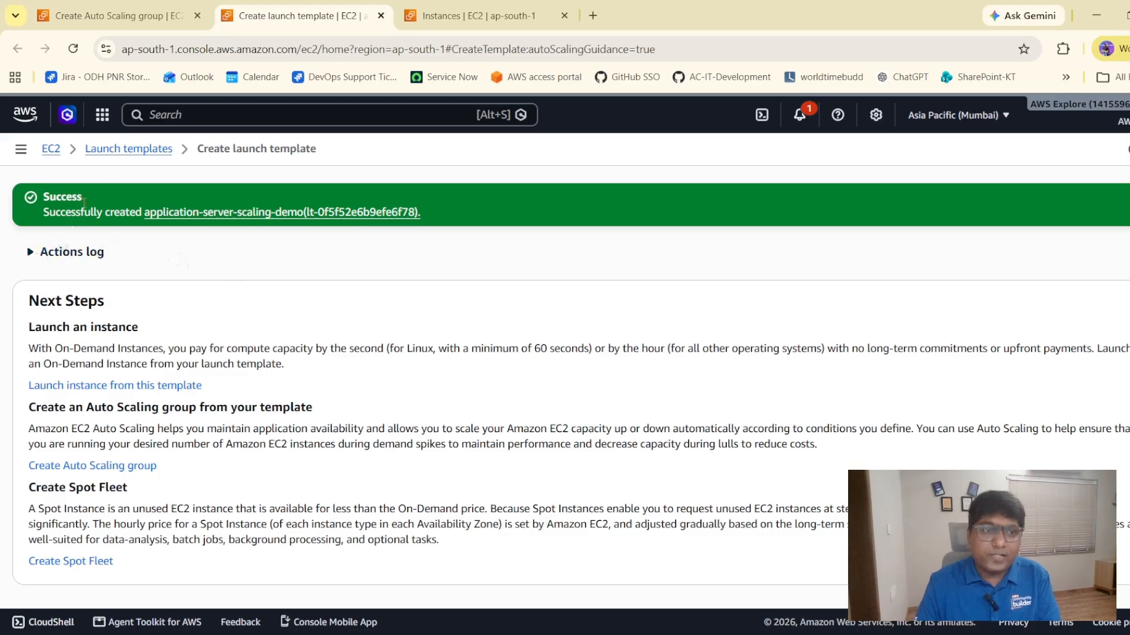
Refresh the EC2 Instances list to check for running instances, and return to the launch template's creation page.
click(465, 18)
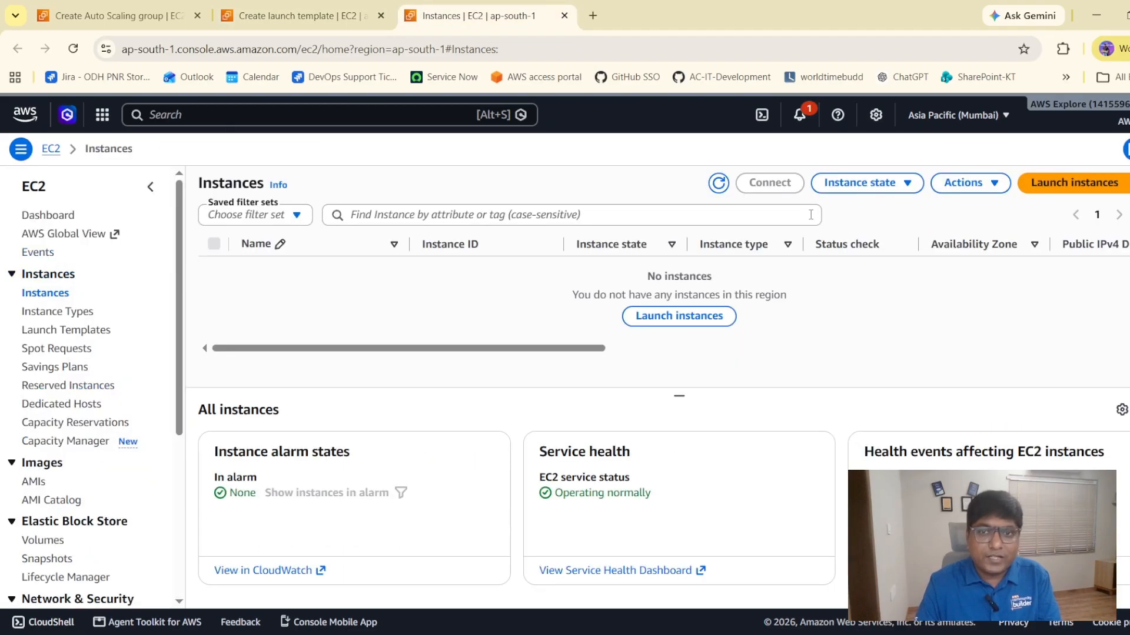
click(715, 186)
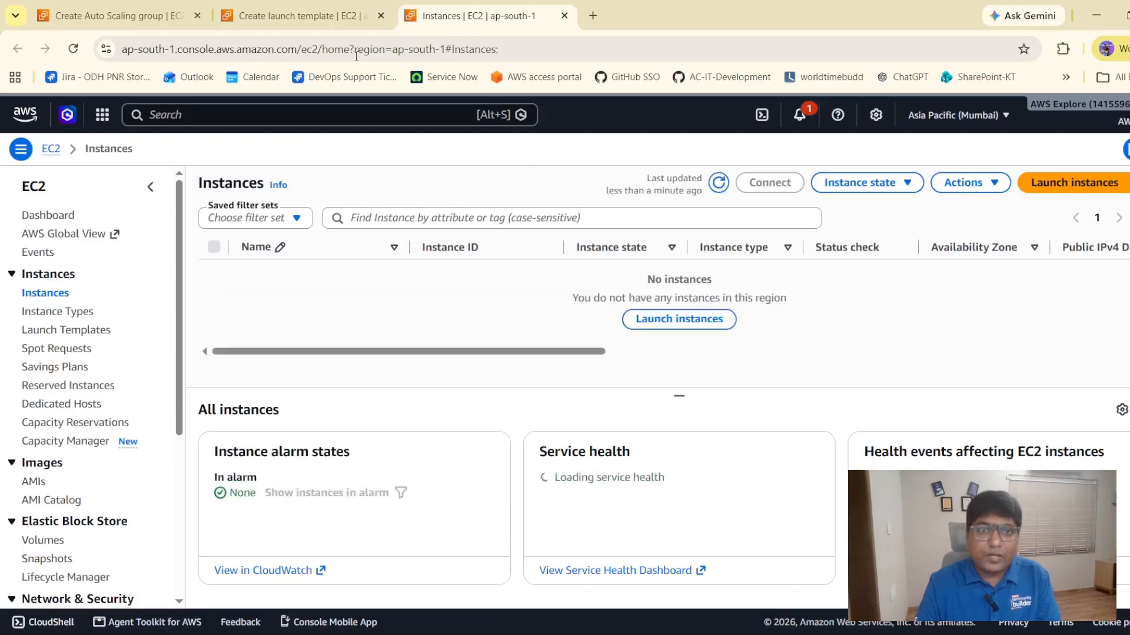
click(298, 16)
scroll(337, 377, down, 1)
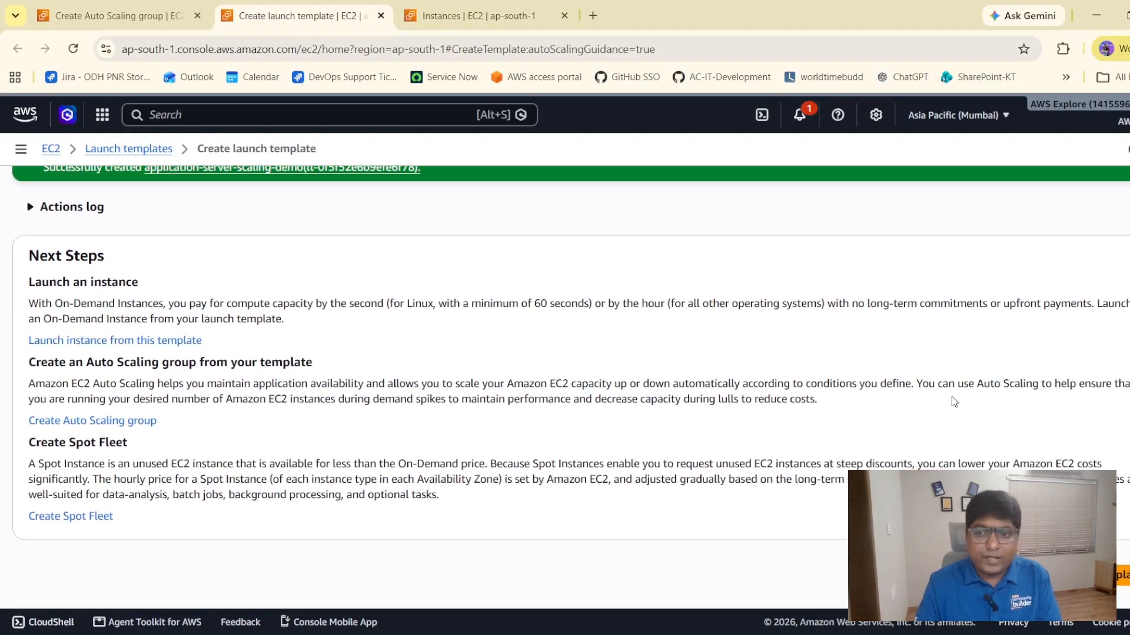
scroll(180, 185, up, 1)
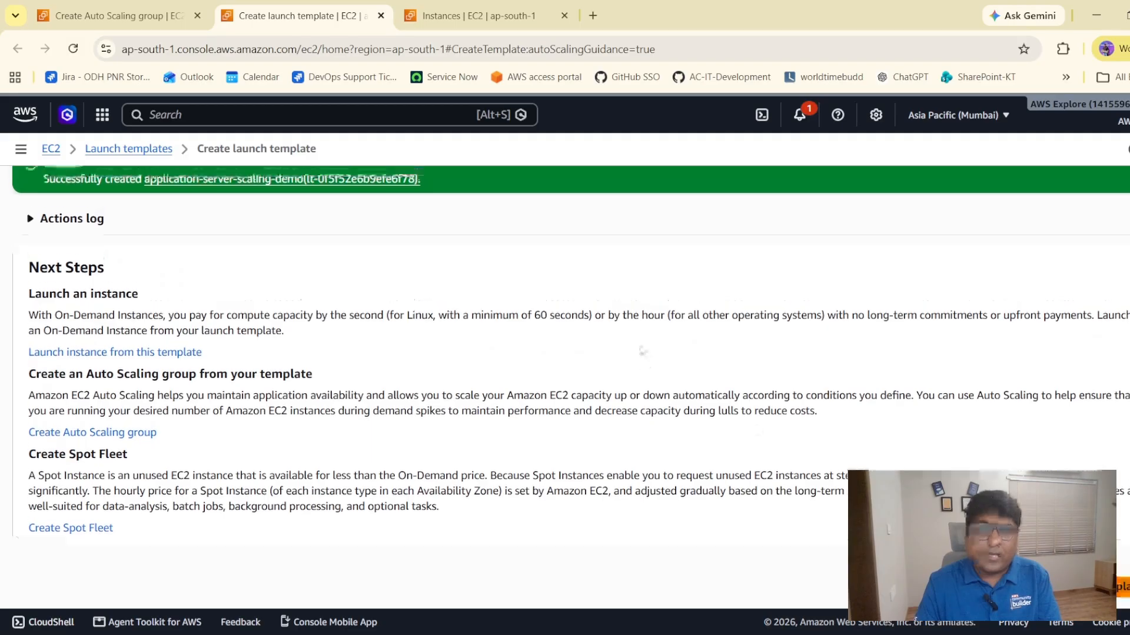
Return to the Auto Scaling group setup and select application-server-scaling-demo as its launch template, checking the name against the created template.
click(140, 16)
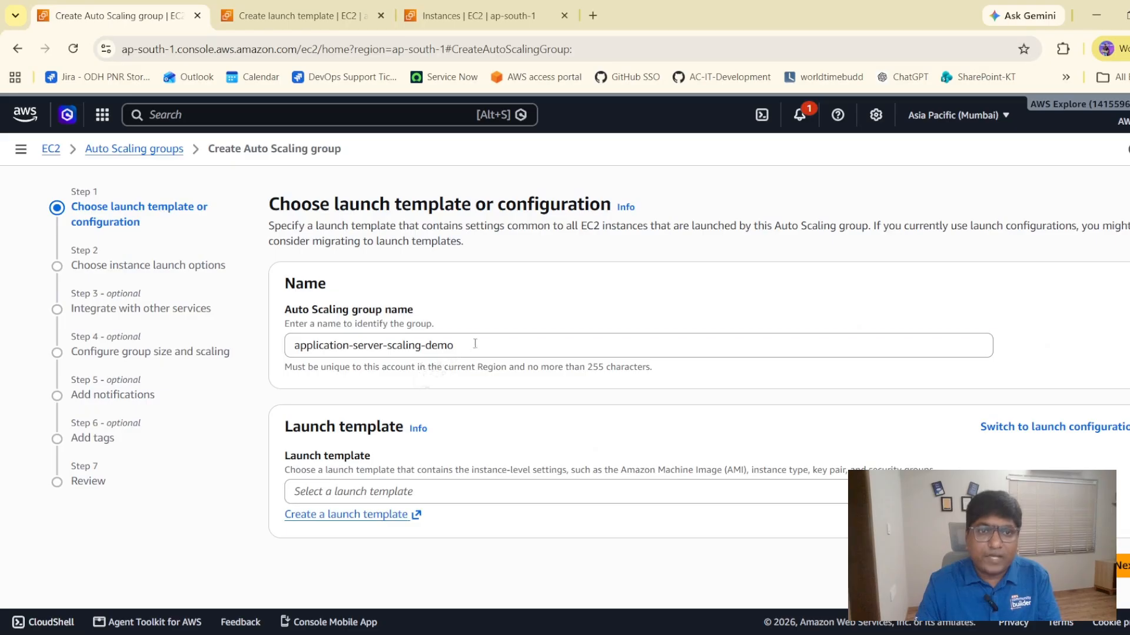
drag(475, 344, 261, 347)
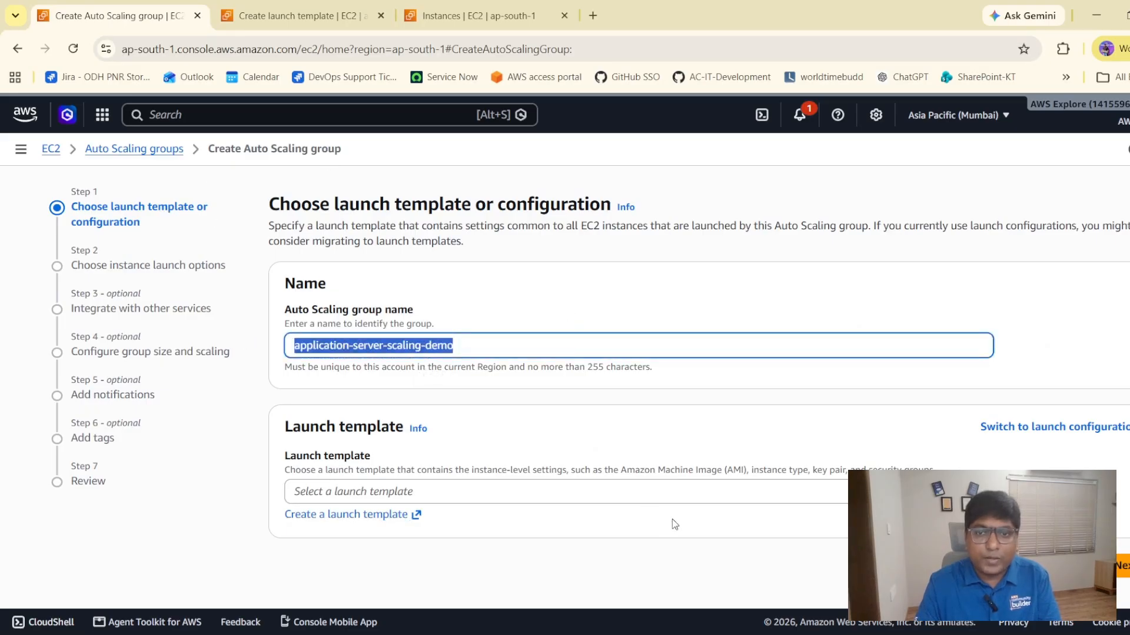
click(578, 322)
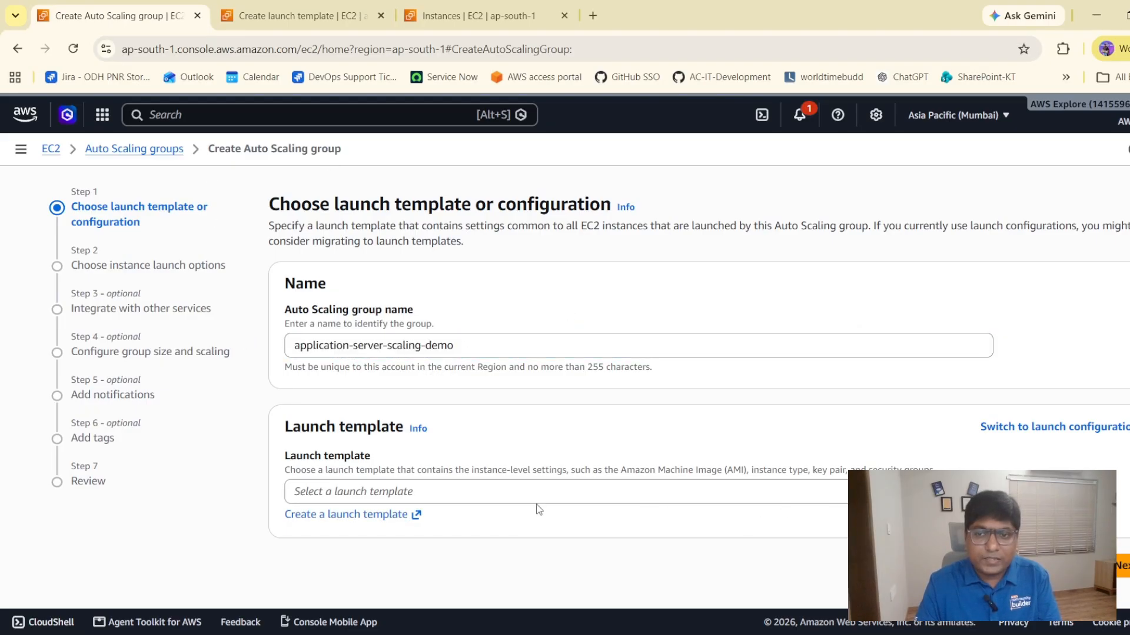
click(353, 492)
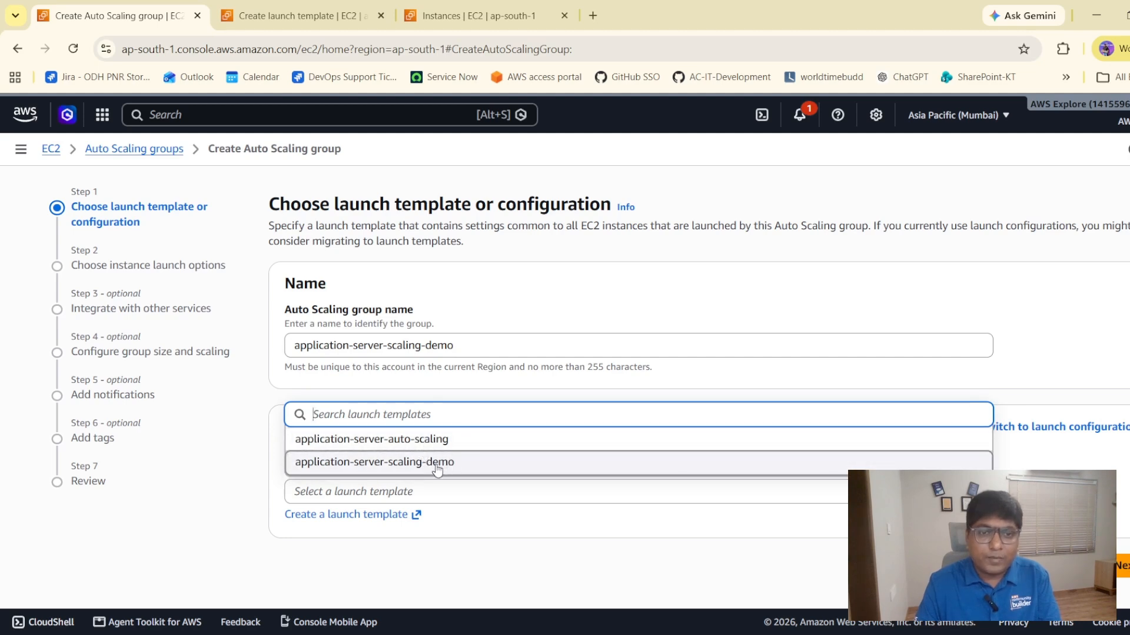
click(269, 23)
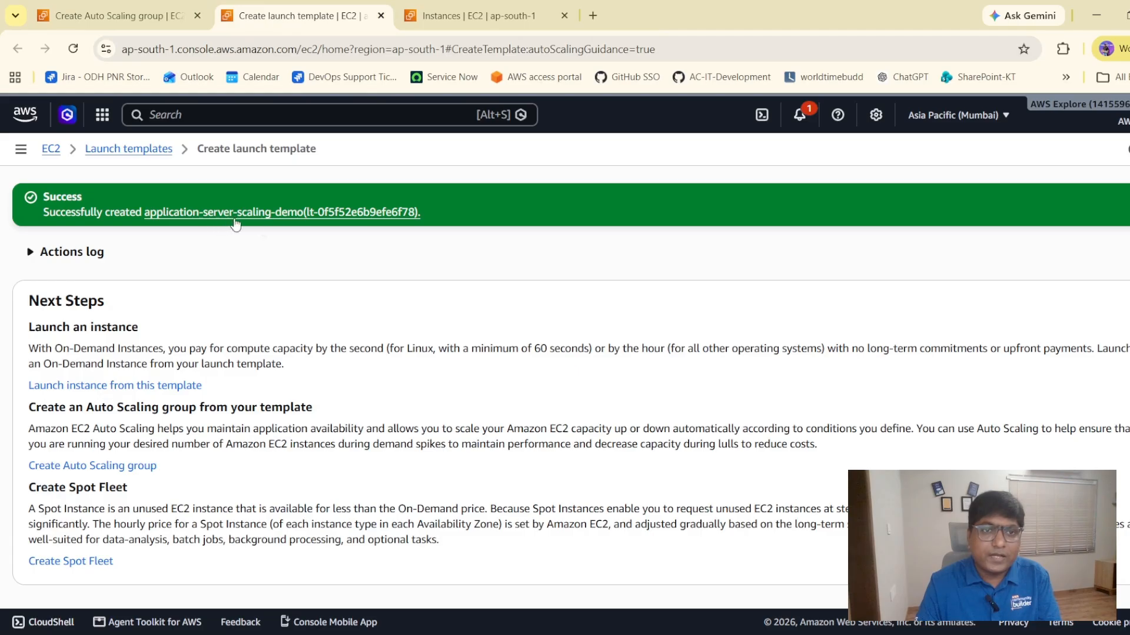
click(115, 16)
click(418, 493)
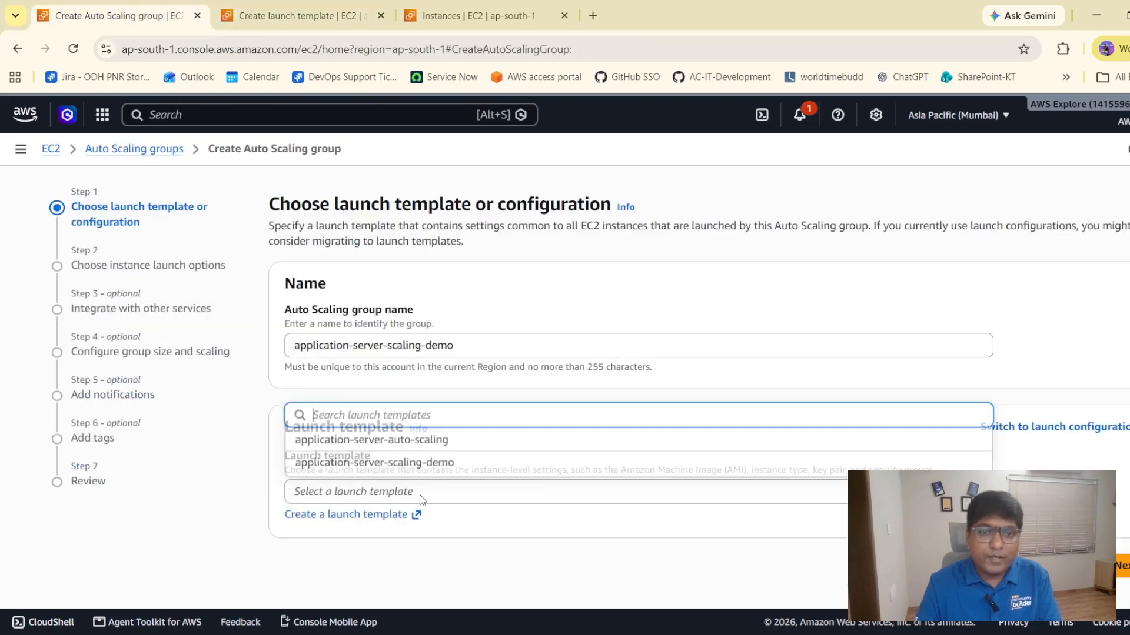
click(442, 463)
Review the selected template's details and continue to the instance launch options, looking over the instance type requirements and network settings.
scroll(446, 534, down, 3)
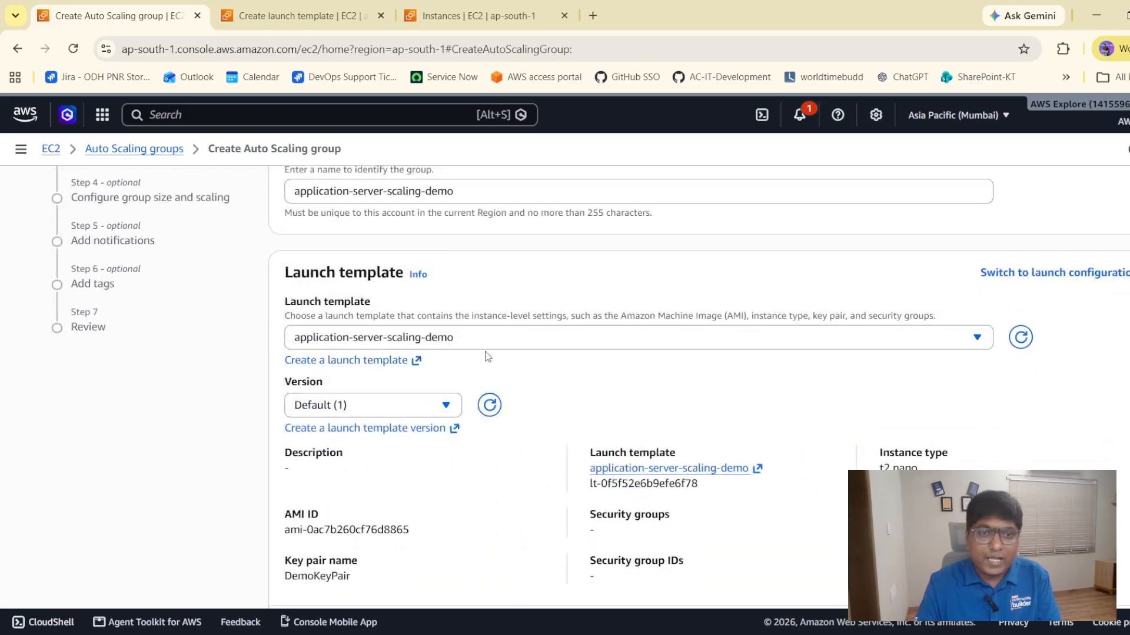
scroll(388, 394, down, 3)
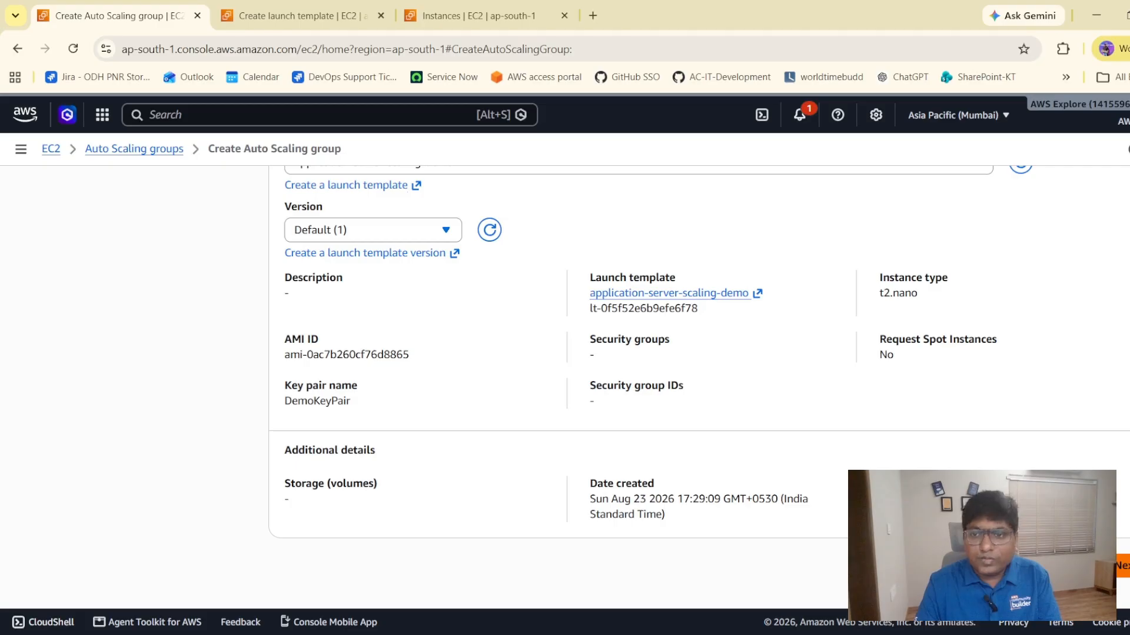
click(1121, 566)
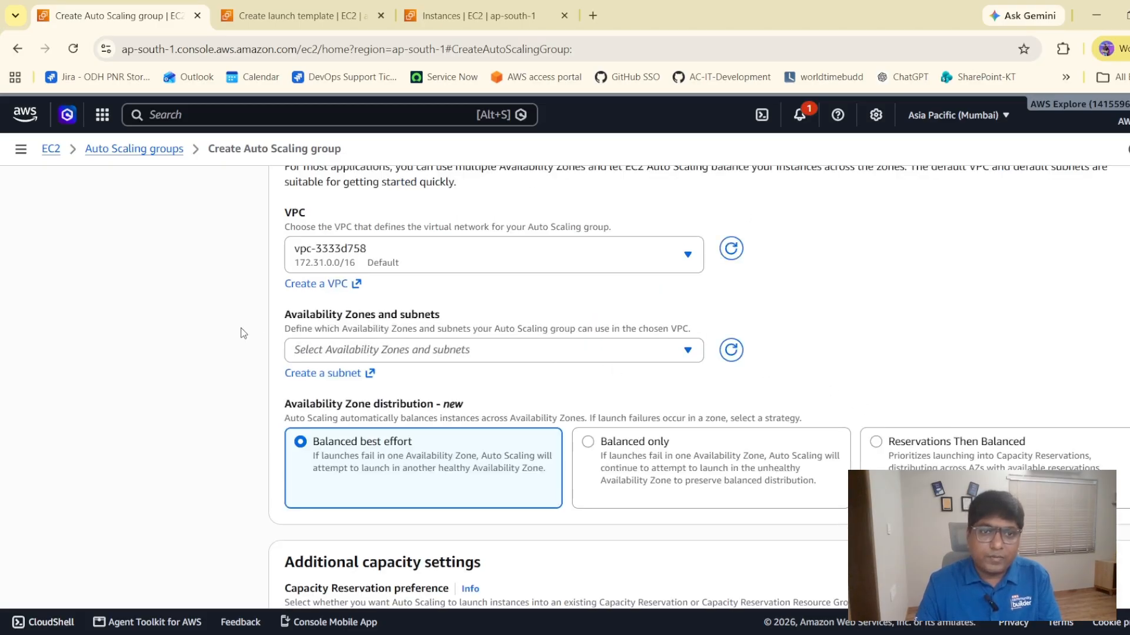
scroll(241, 327, up, 5)
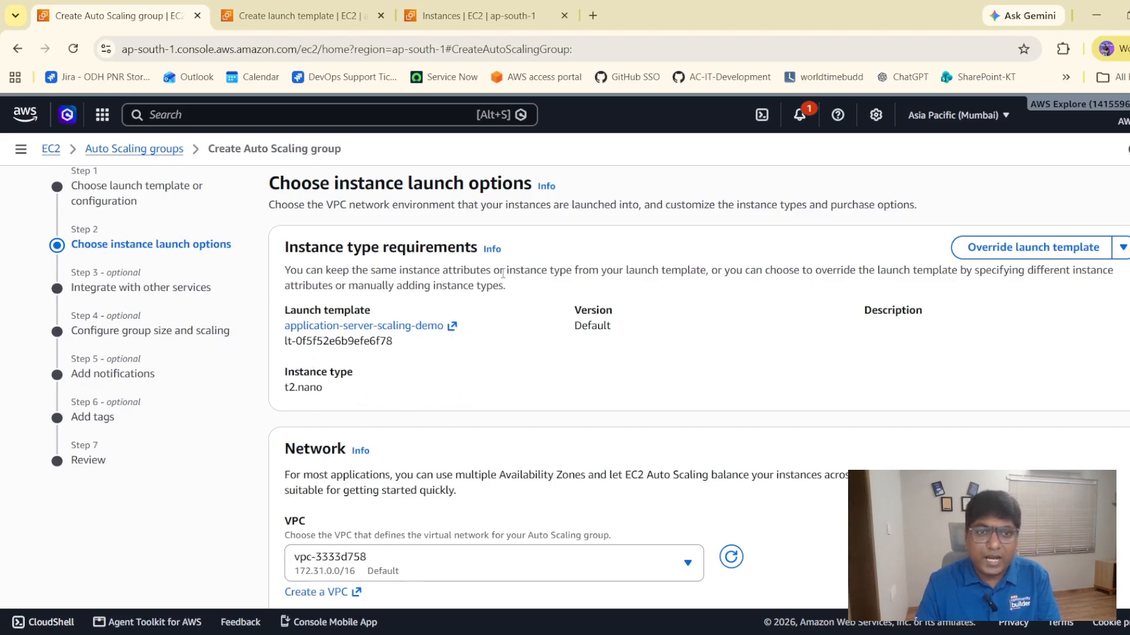
scroll(341, 238, down, 4)
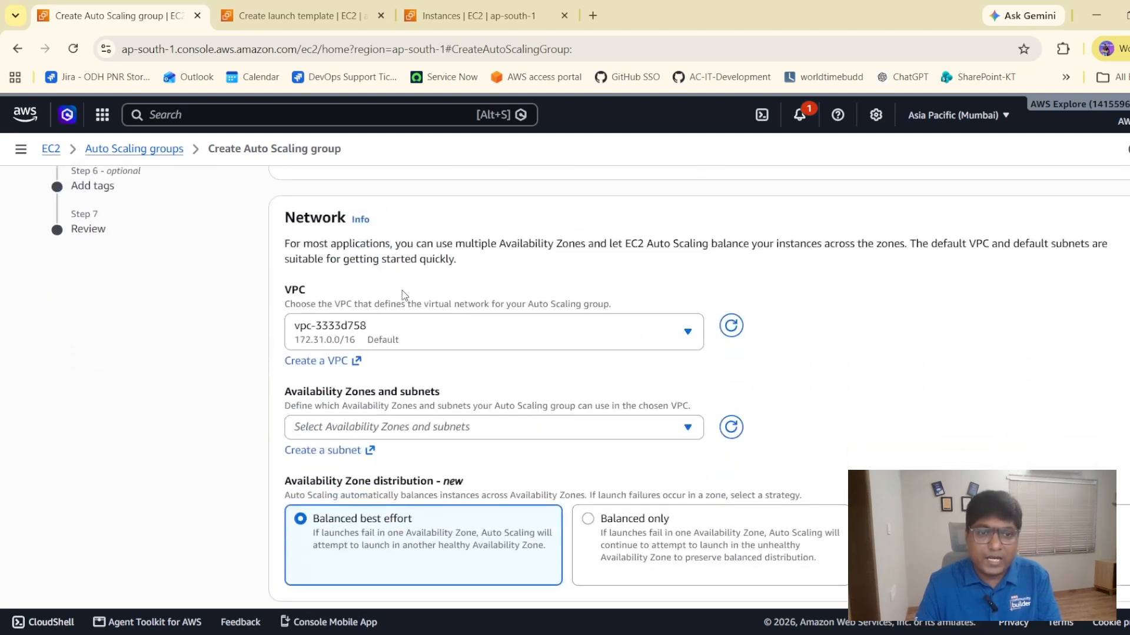
Review the additional capacity settings with the Default reservation preference and try to continue to the next setup page.
scroll(402, 294, down, 6)
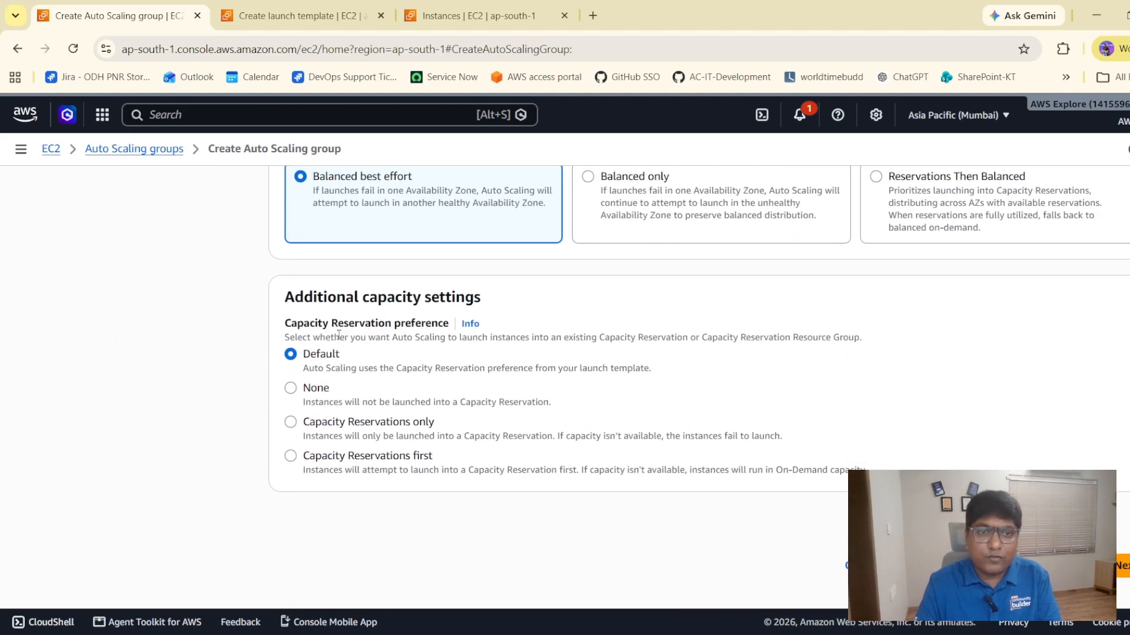
triple_click(305, 294)
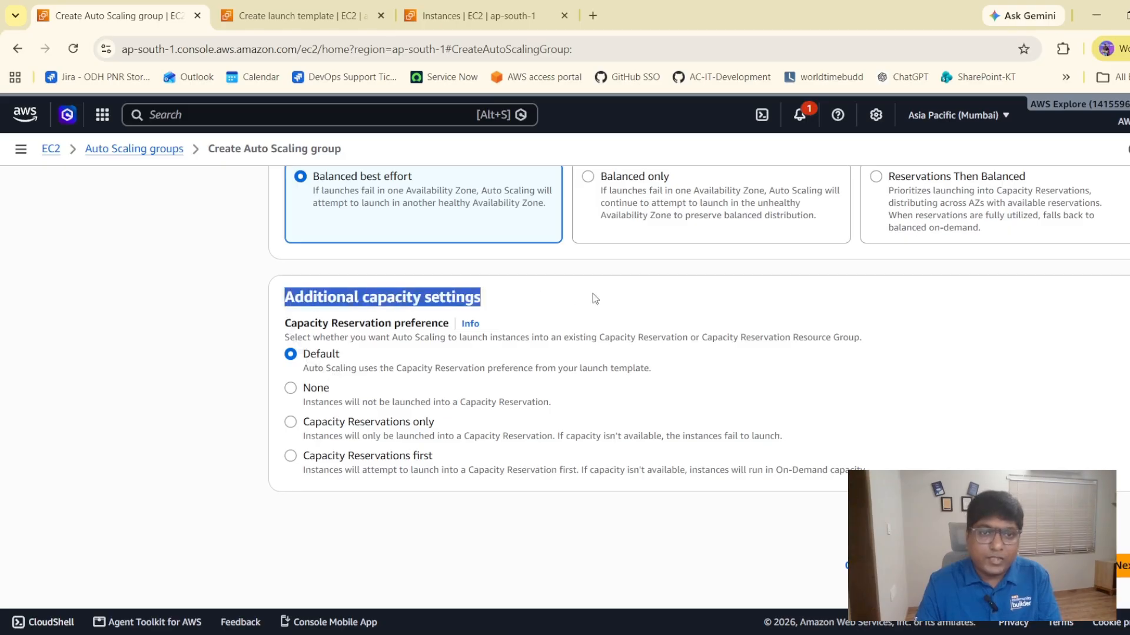
click(594, 298)
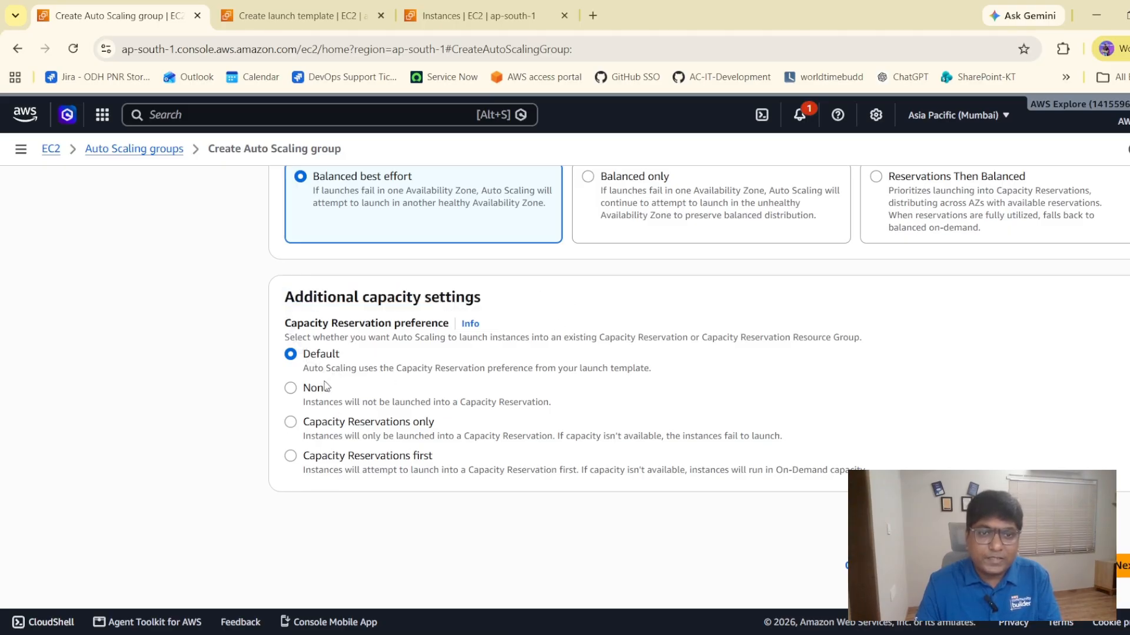
click(1122, 566)
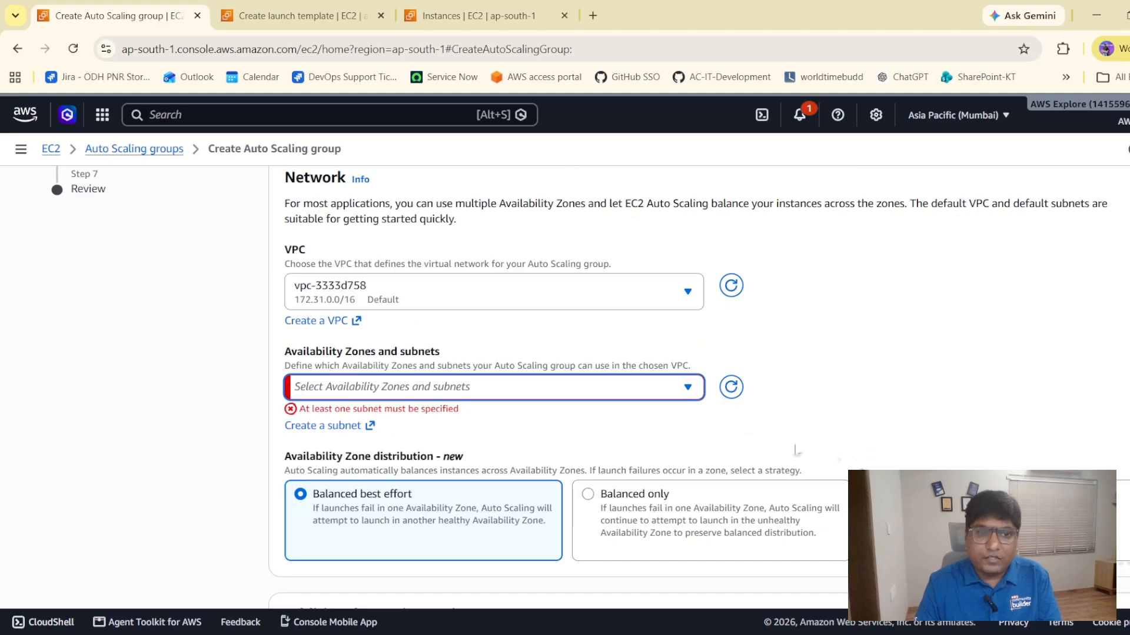
Select the ap-south-1a subnet for the group and continue past the launch options and service integration pages with their other settings unchanged.
click(355, 391)
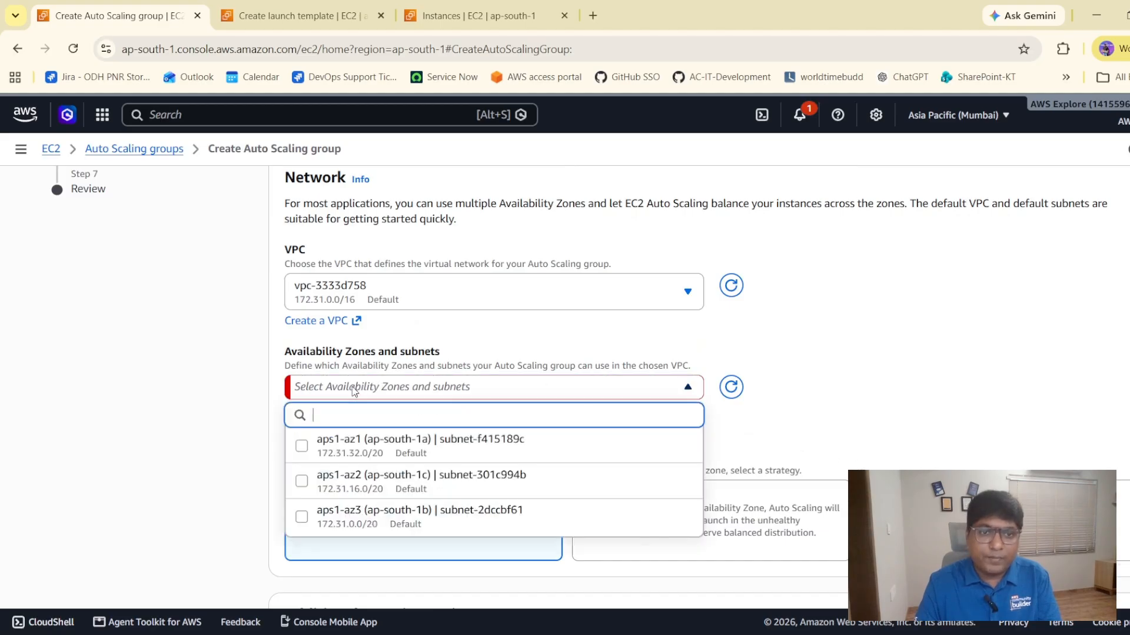
click(360, 453)
click(917, 423)
scroll(915, 424, down, 6)
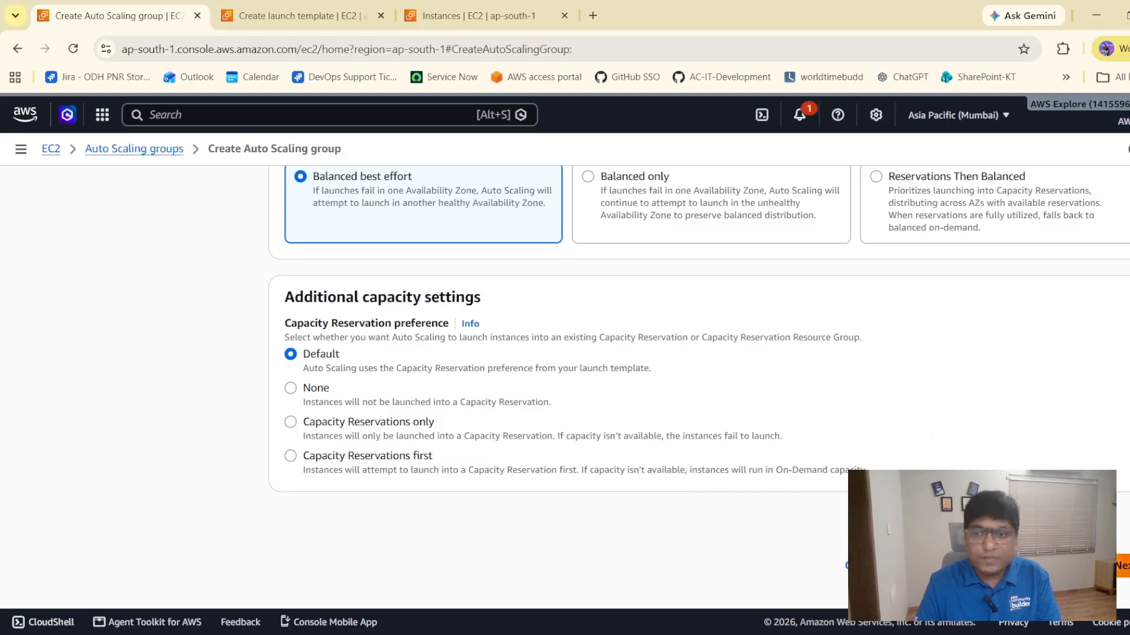
click(1122, 565)
scroll(896, 406, down, 10)
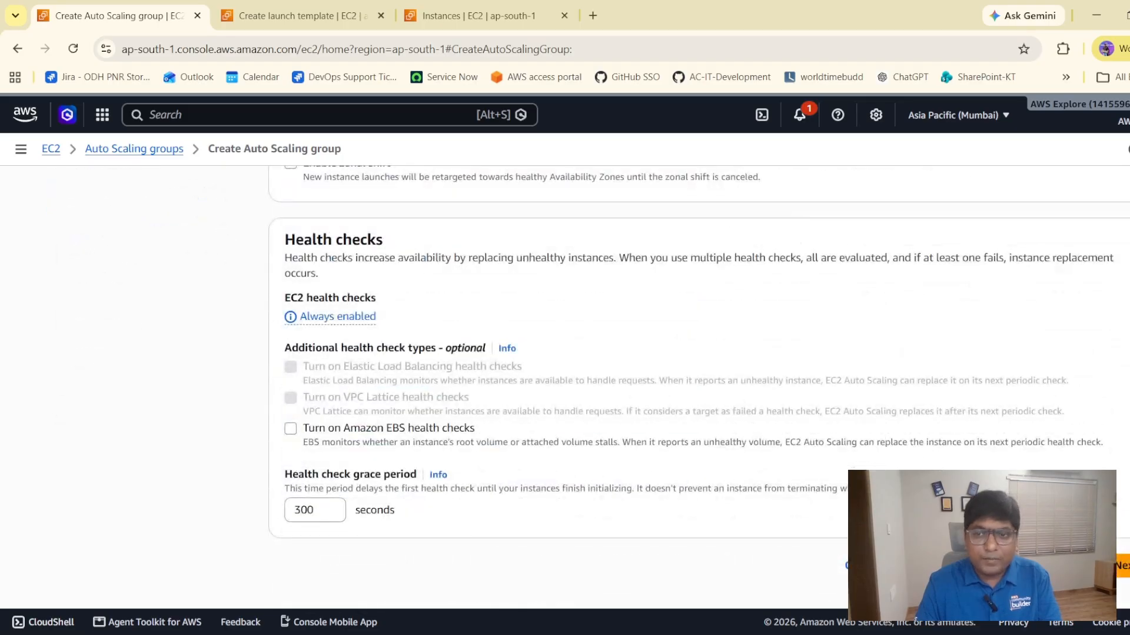
click(1122, 566)
Examine the group size and scaling page, focusing on the desired capacity type and desired capacity settings.
scroll(524, 352, down, 1)
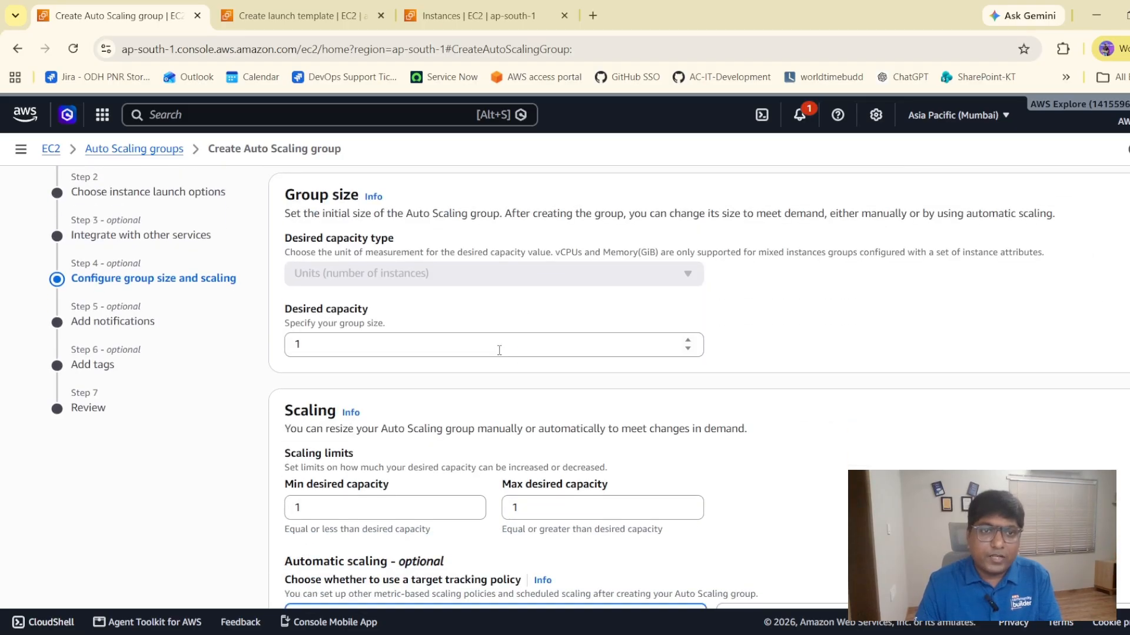
scroll(499, 350, up, 1)
drag(295, 203, 415, 207)
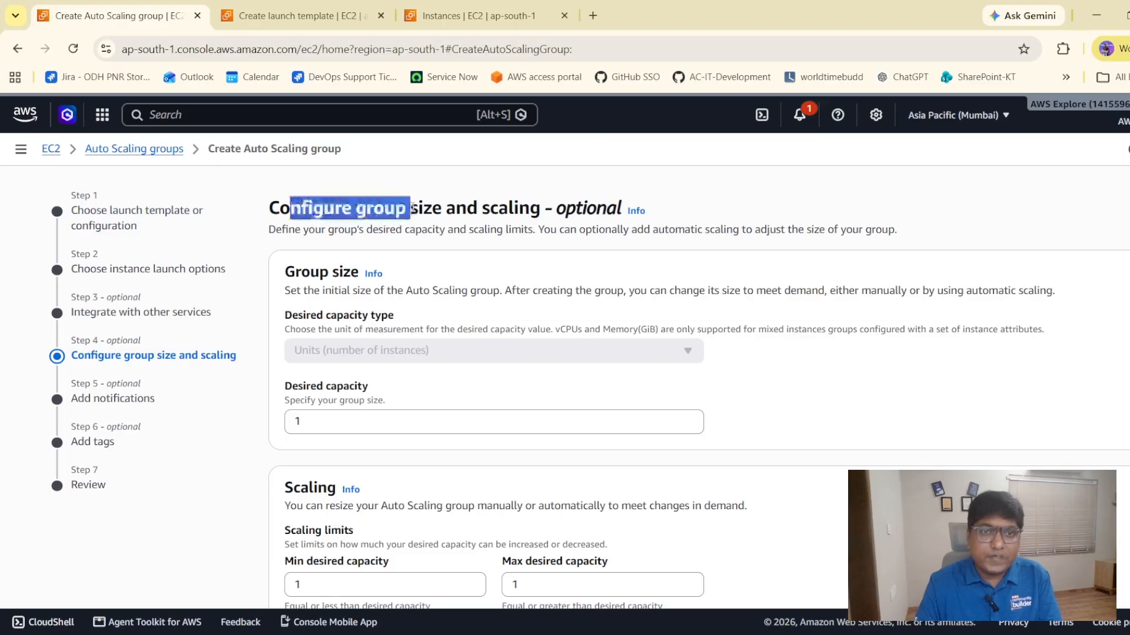
click(424, 286)
scroll(371, 291, down, 2)
drag(293, 236, 386, 235)
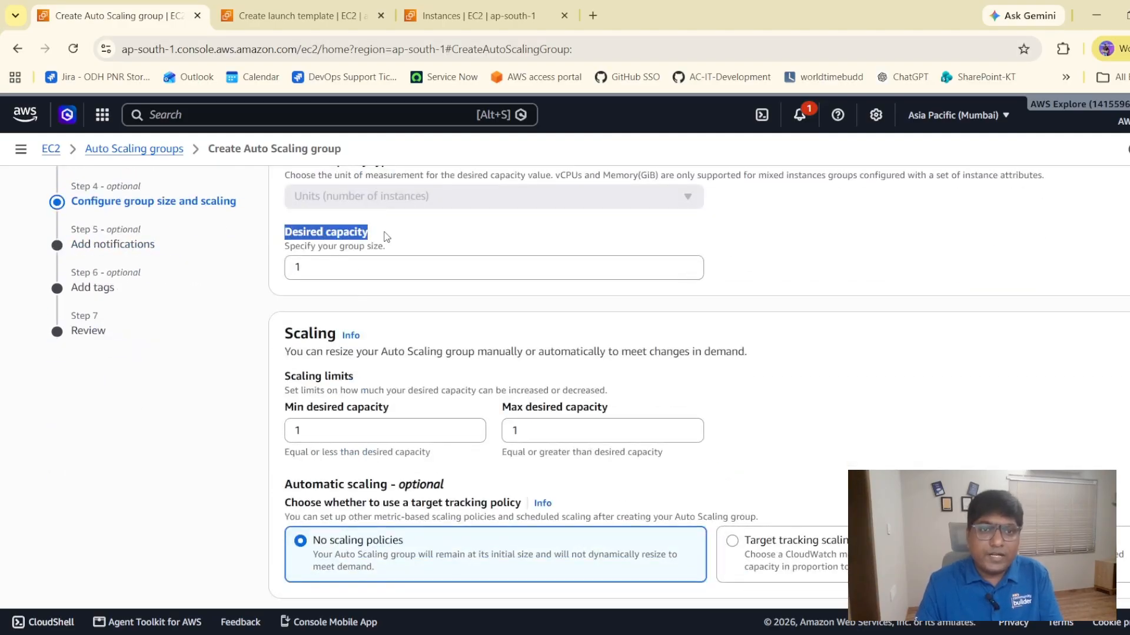
click(406, 228)
scroll(369, 251, up, 2)
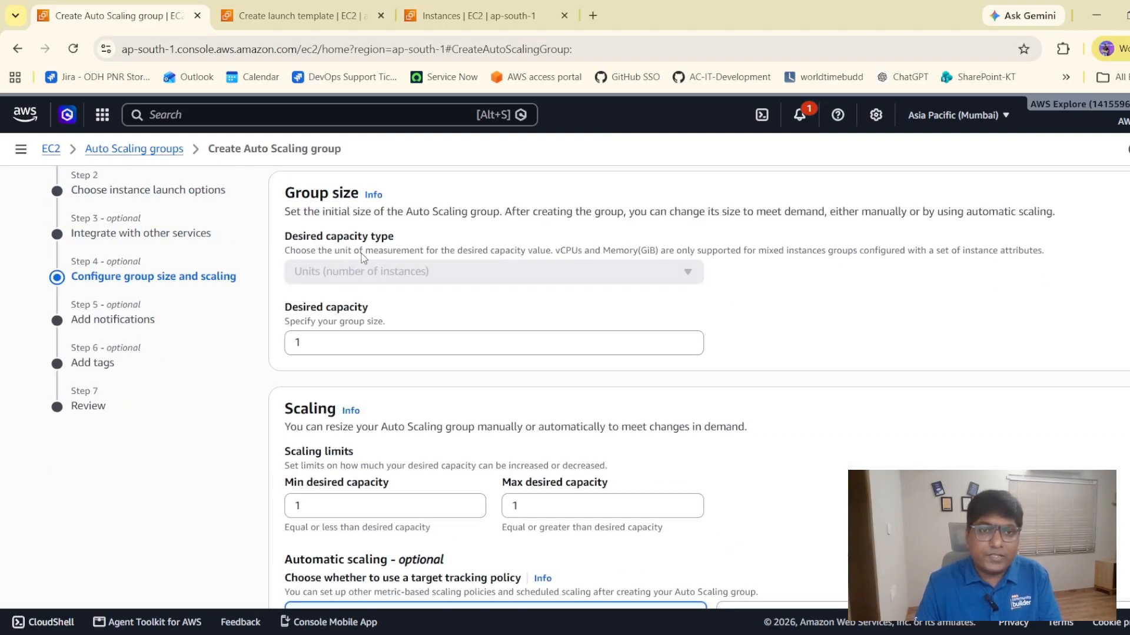
scroll(312, 324, down, 1)
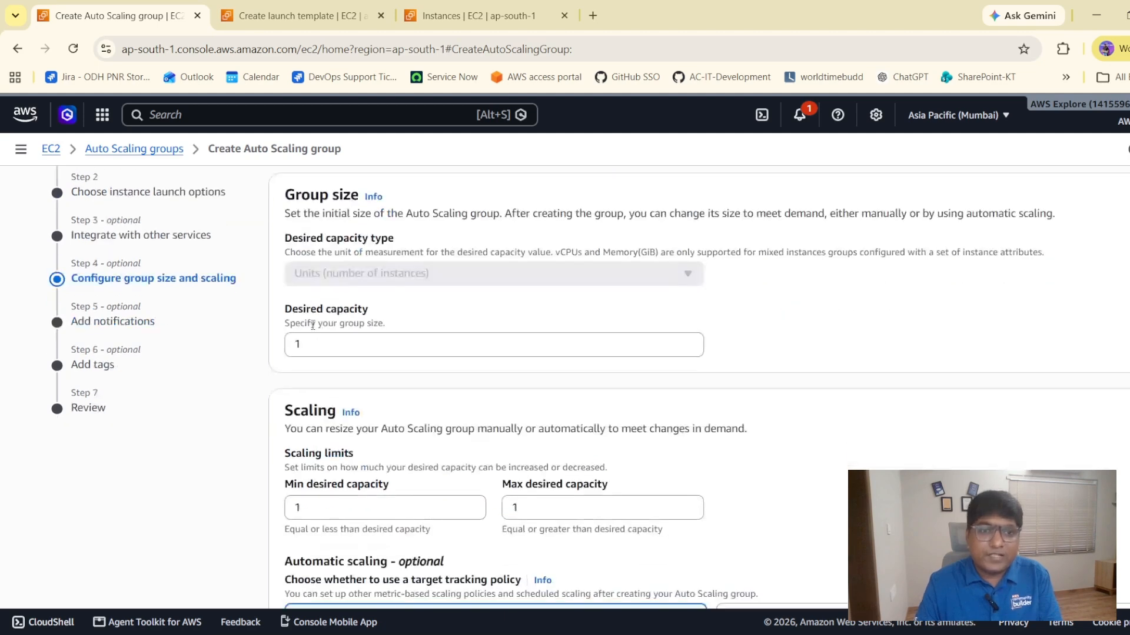
drag(284, 323, 276, 344)
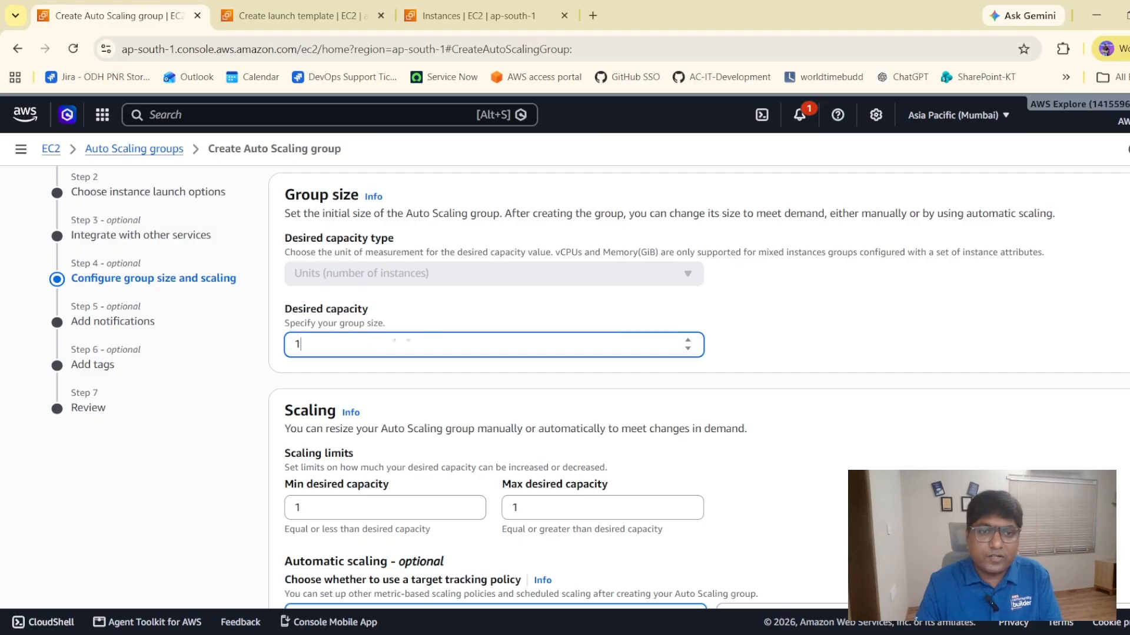
click(449, 316)
Review the scaling limits and set the maximum desired capacity to 4.
scroll(448, 316, down, 3)
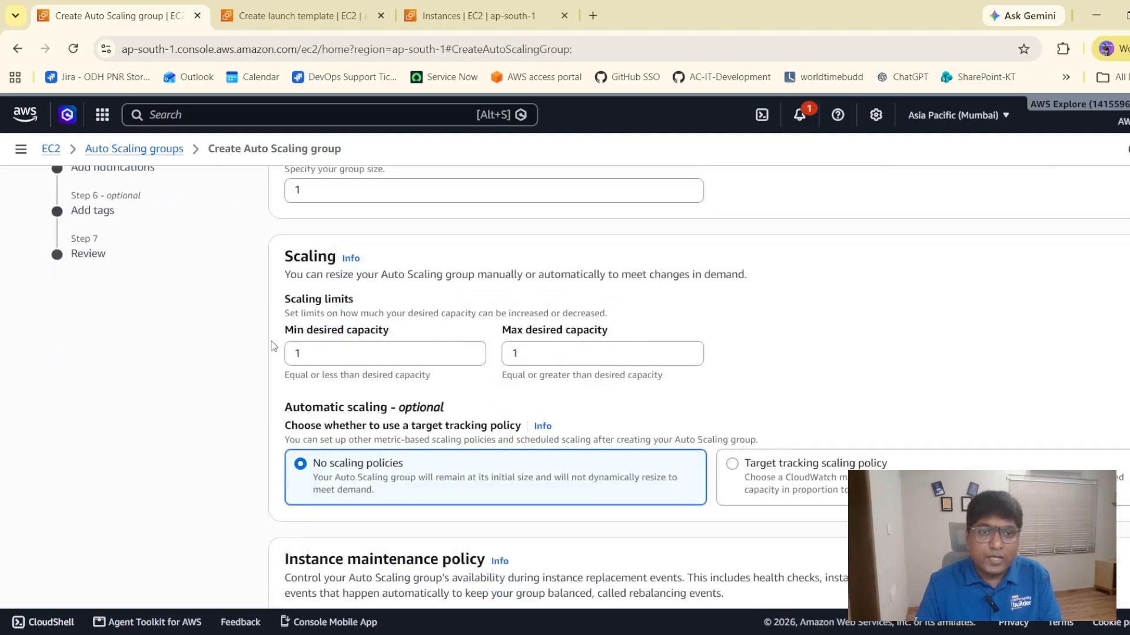
drag(273, 345, 394, 333)
click(403, 333)
drag(502, 332, 608, 334)
double_click(530, 360)
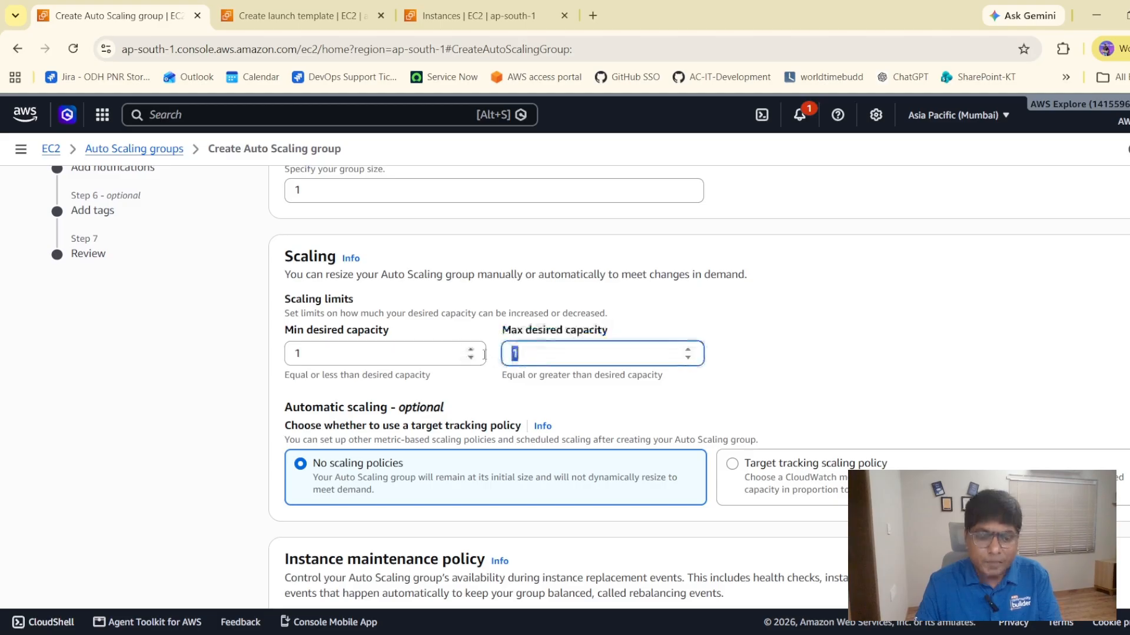
click(769, 347)
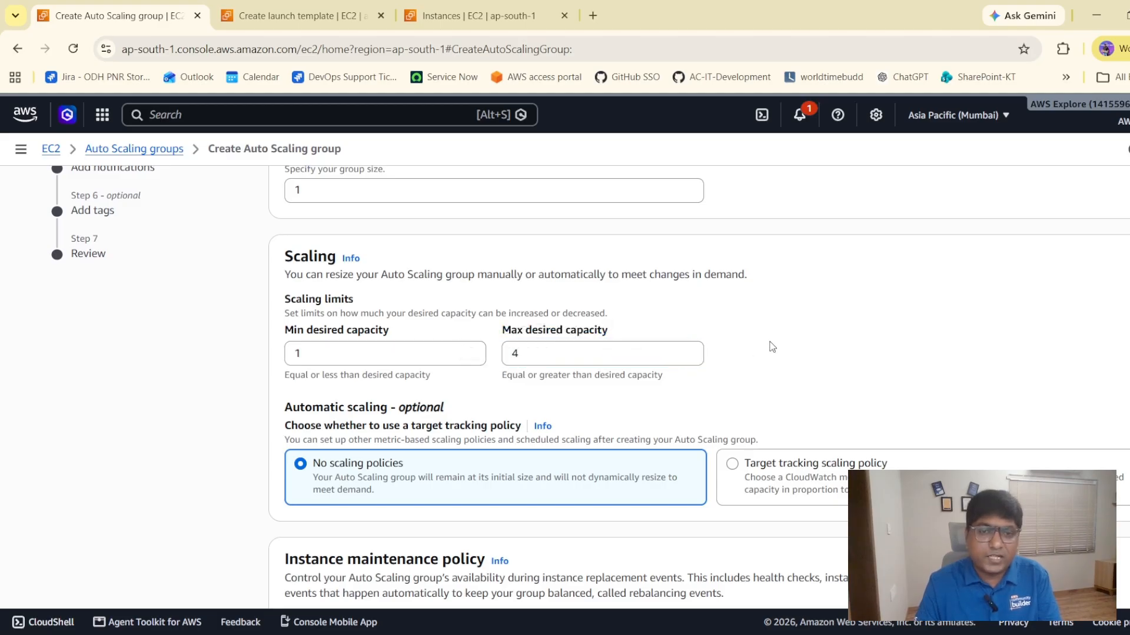
Check the desired capacity against the minimum and maximum scaling limits.
scroll(323, 356, up, 4)
double_click(314, 427)
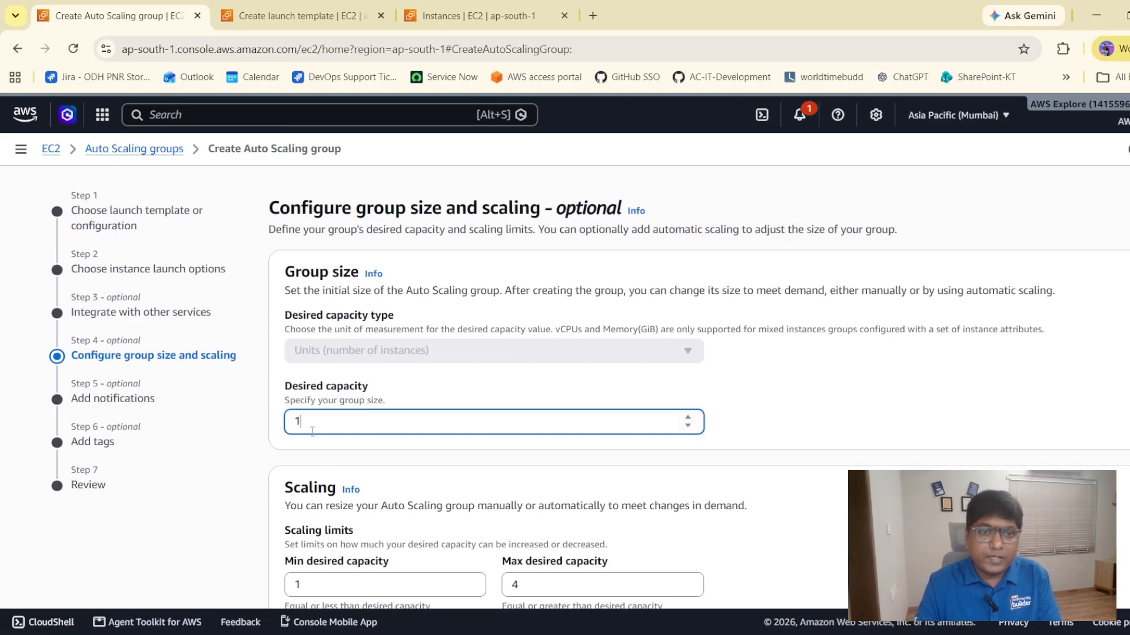
scroll(321, 447, down, 3)
double_click(312, 433)
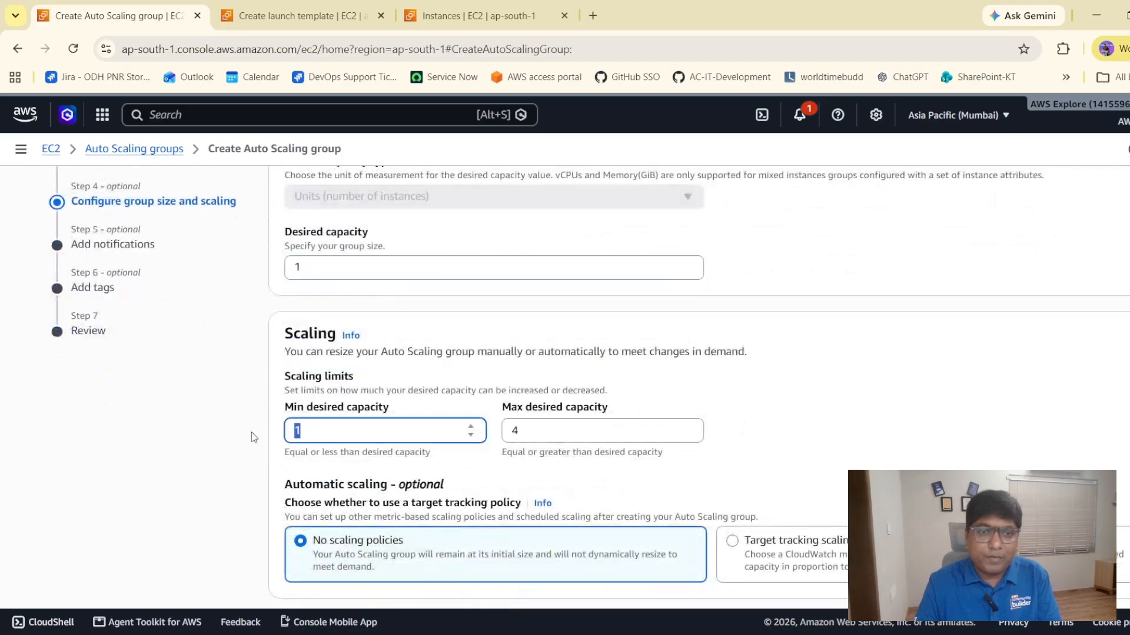
scroll(748, 373, down, 3)
key(Tab)
Keep No scaling policies, the No policy maintenance behavior and the default additional settings, and continue to the notifications page.
scroll(741, 327, down, 4)
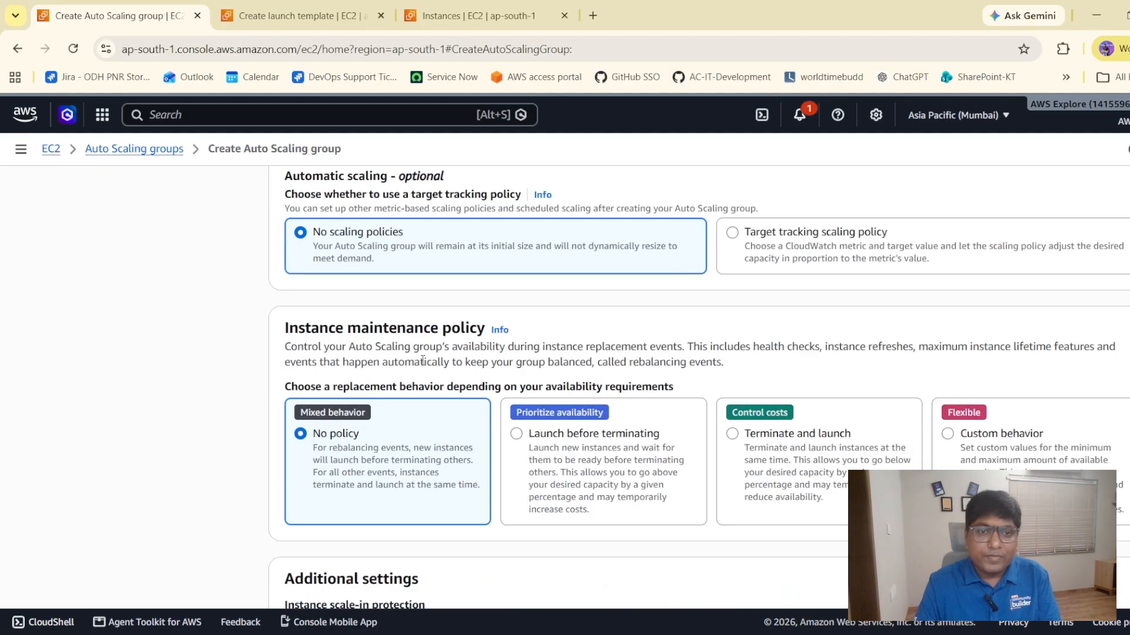
scroll(314, 265, up, 3)
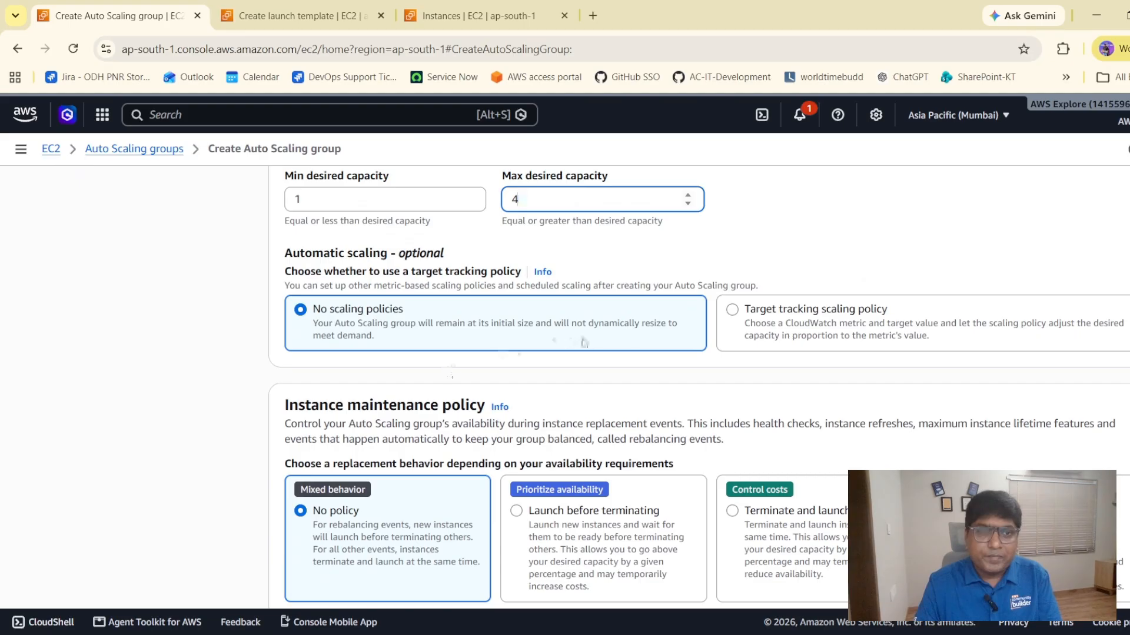
scroll(584, 342, down, 1)
scroll(796, 304, down, 1)
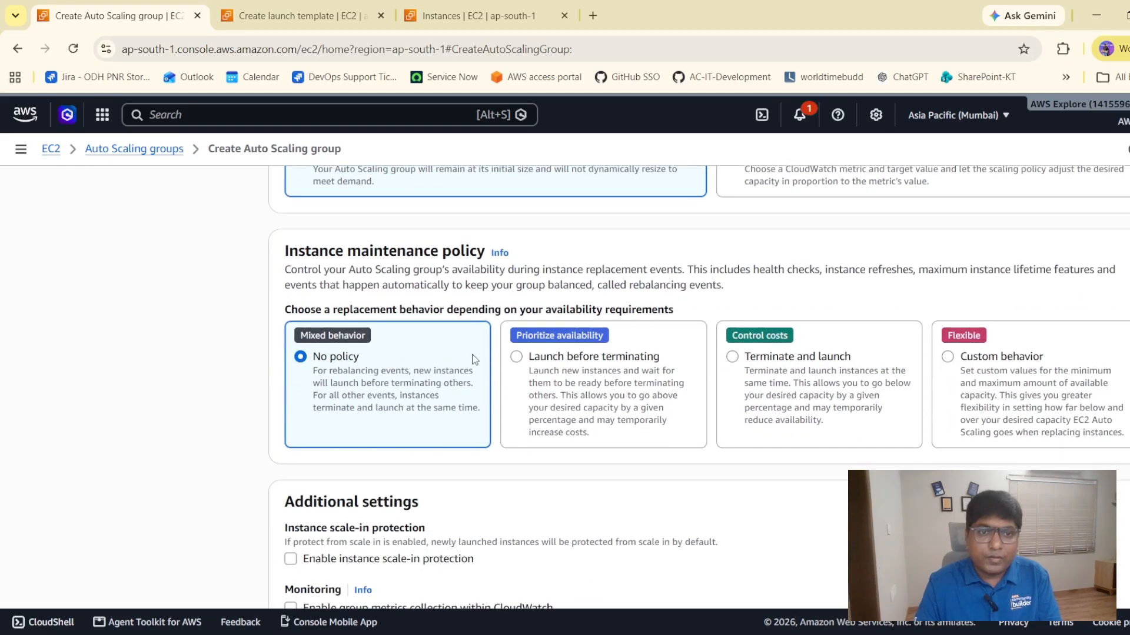
scroll(322, 393, down, 3)
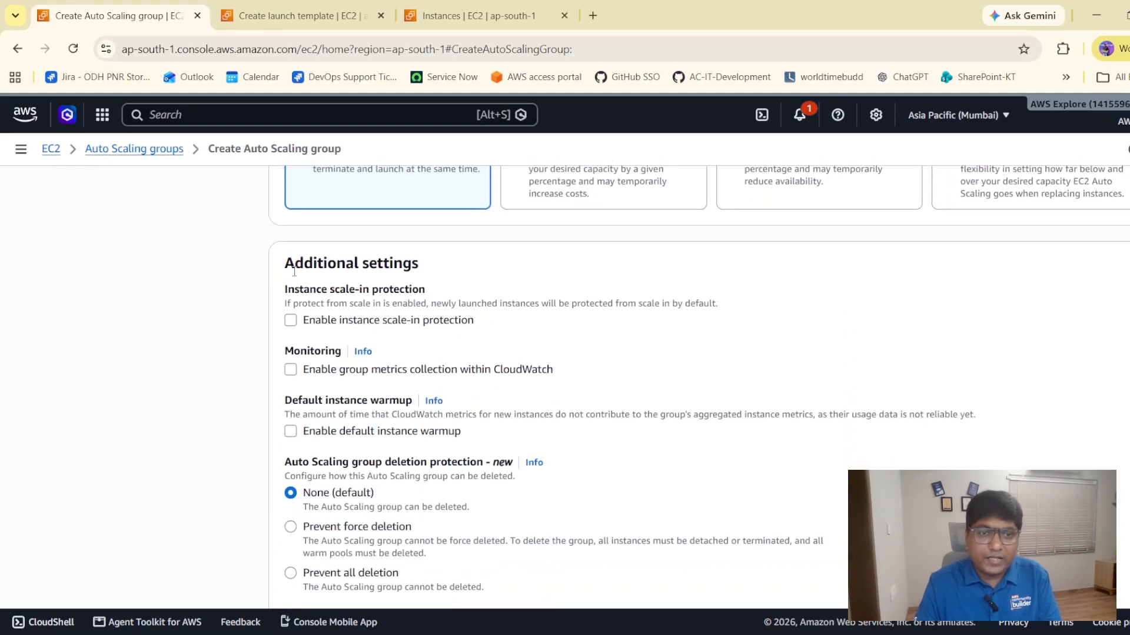
scroll(401, 404, down, 2)
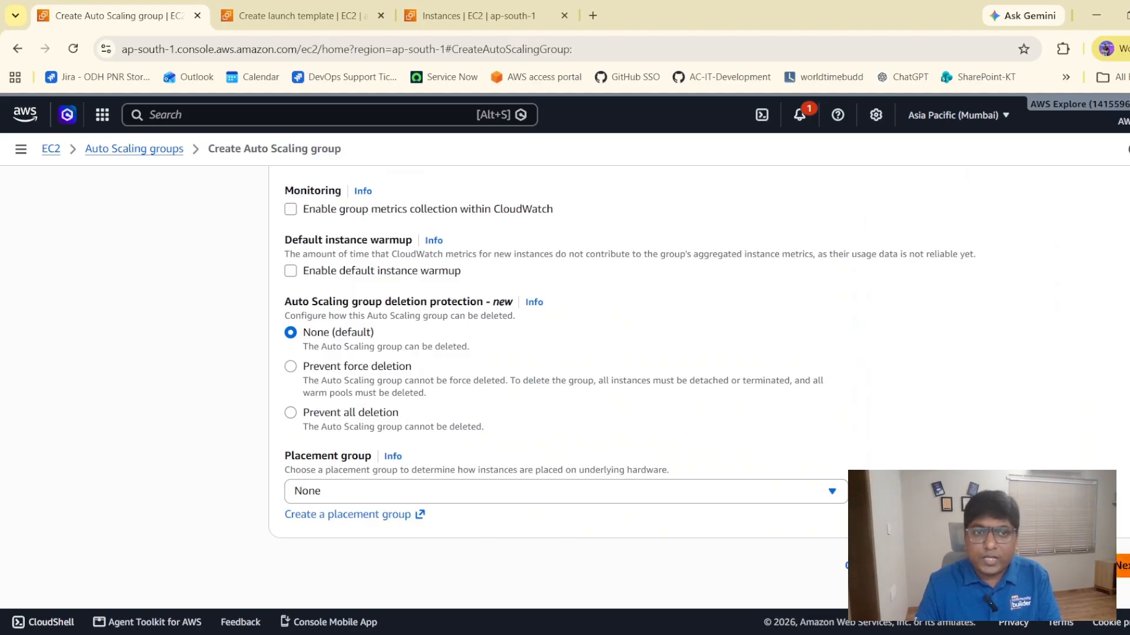
click(1124, 565)
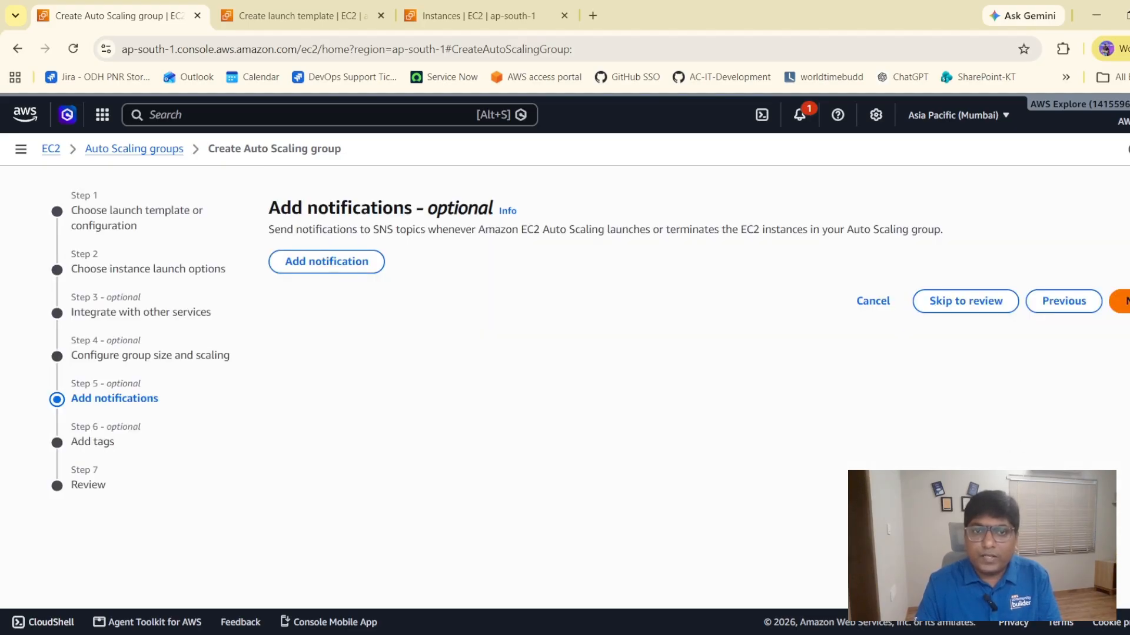
Skip adding notifications and tags, and look over the review page of the Auto Scaling group.
click(1123, 301)
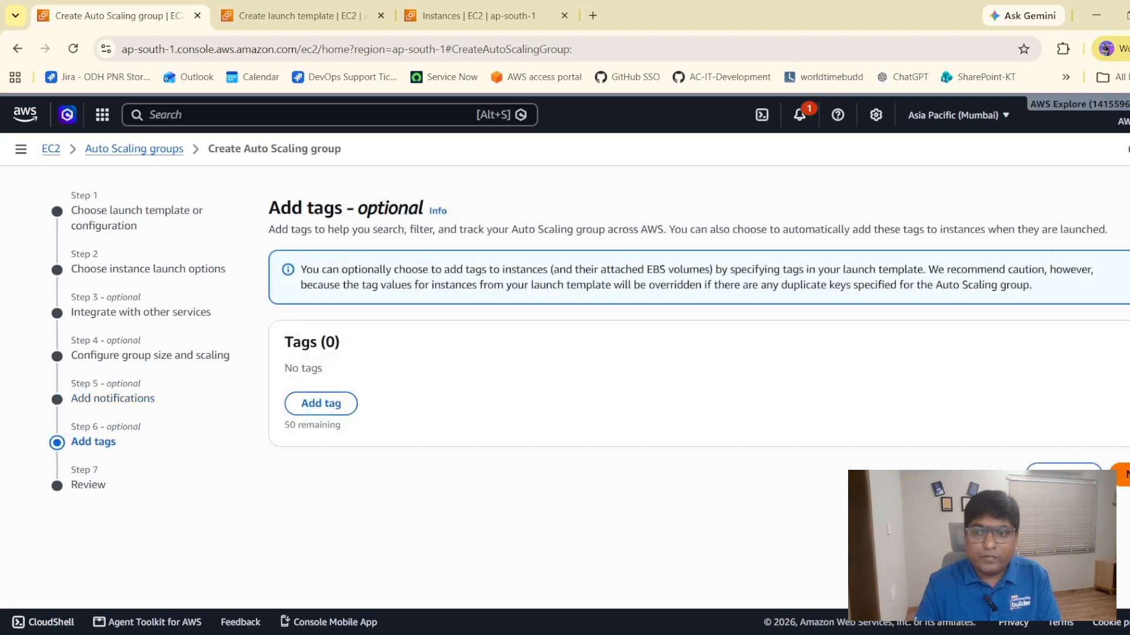
click(1123, 475)
scroll(1103, 453, down, 5)
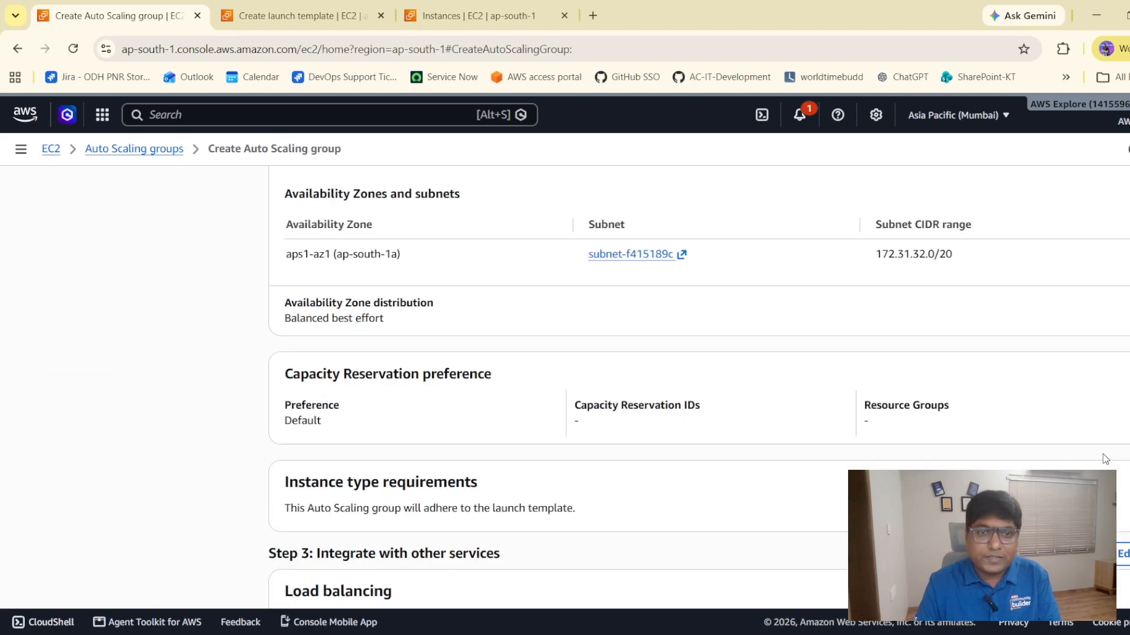
scroll(1102, 453, up, 5)
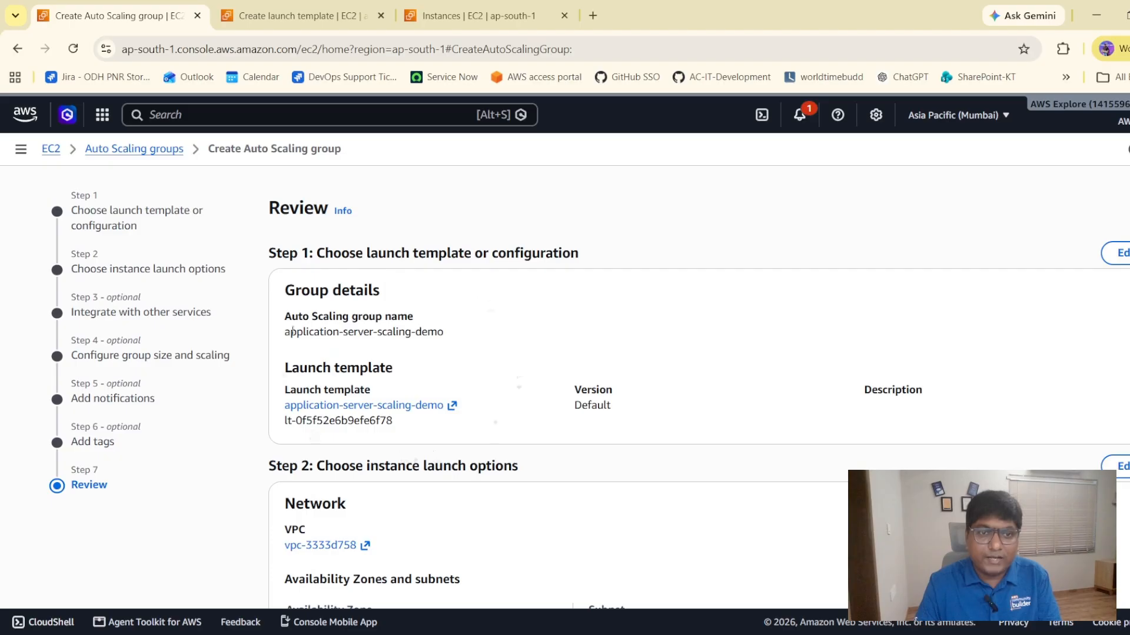
Examine the group name and launch template details in the review's first section.
drag(279, 321, 446, 396)
click(483, 402)
drag(251, 375, 476, 439)
click(487, 439)
drag(280, 373, 408, 431)
click(408, 431)
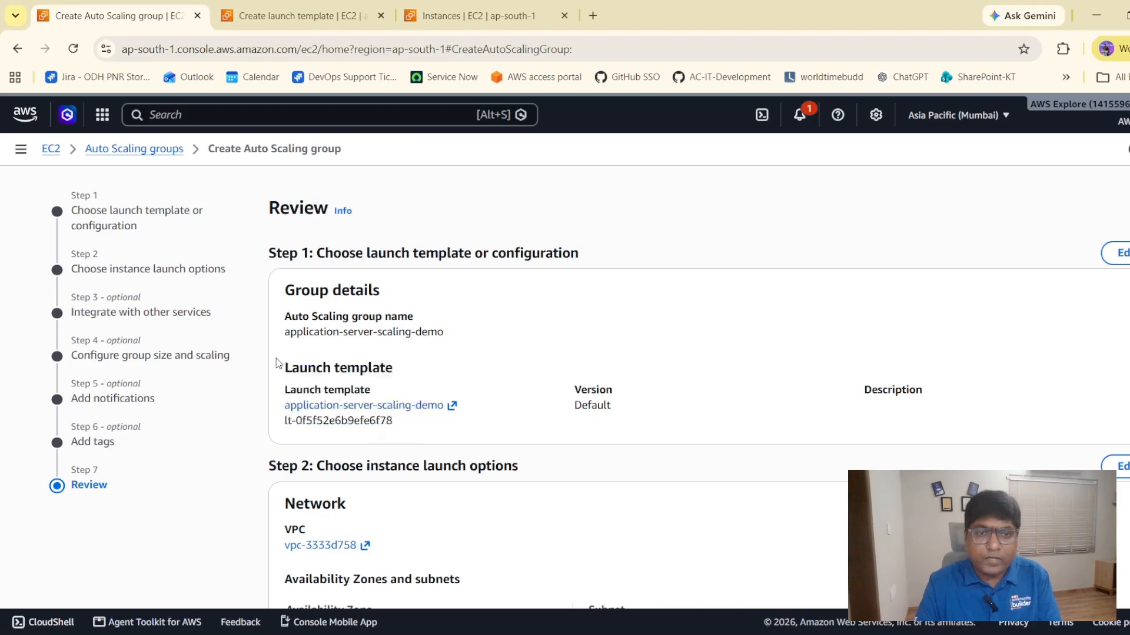
drag(279, 364, 423, 428)
click(428, 431)
drag(280, 363, 443, 434)
click(443, 434)
drag(247, 398, 432, 433)
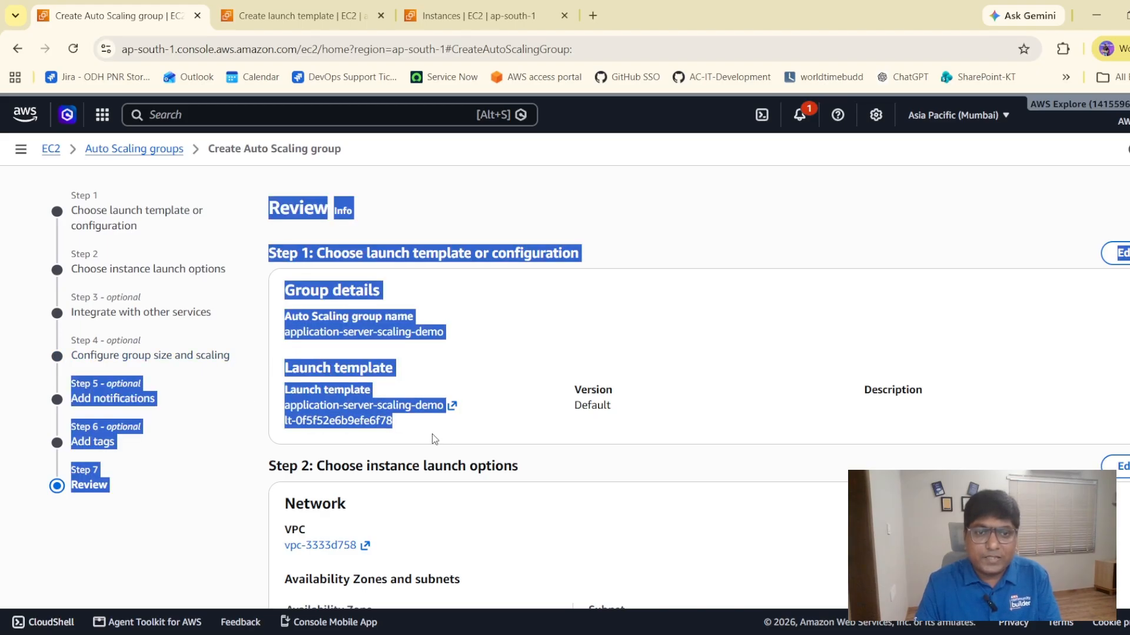
click(432, 433)
drag(280, 364, 466, 451)
click(465, 452)
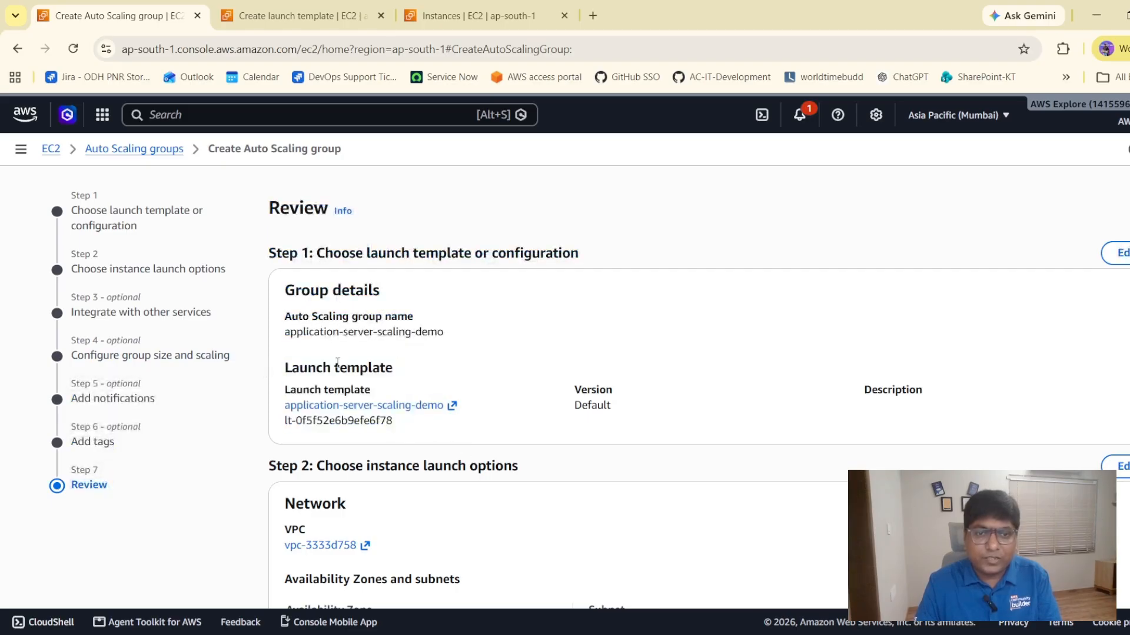
Look through the rest of the review and create the Auto Scaling group.
scroll(354, 450, down, 20)
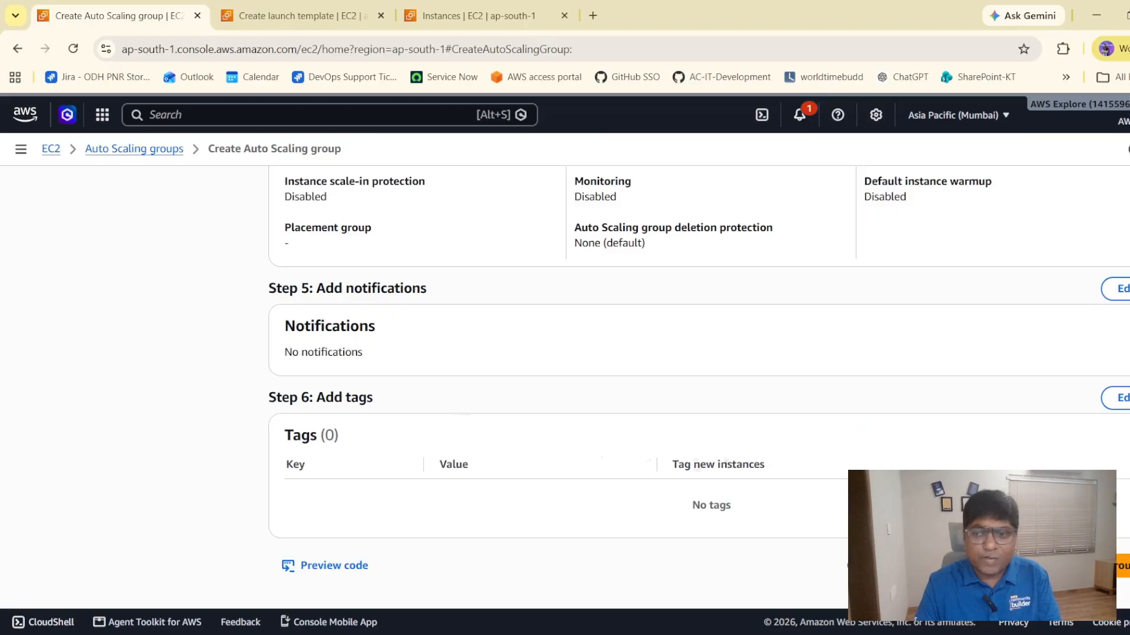
click(1064, 566)
scroll(724, 439, up, 15)
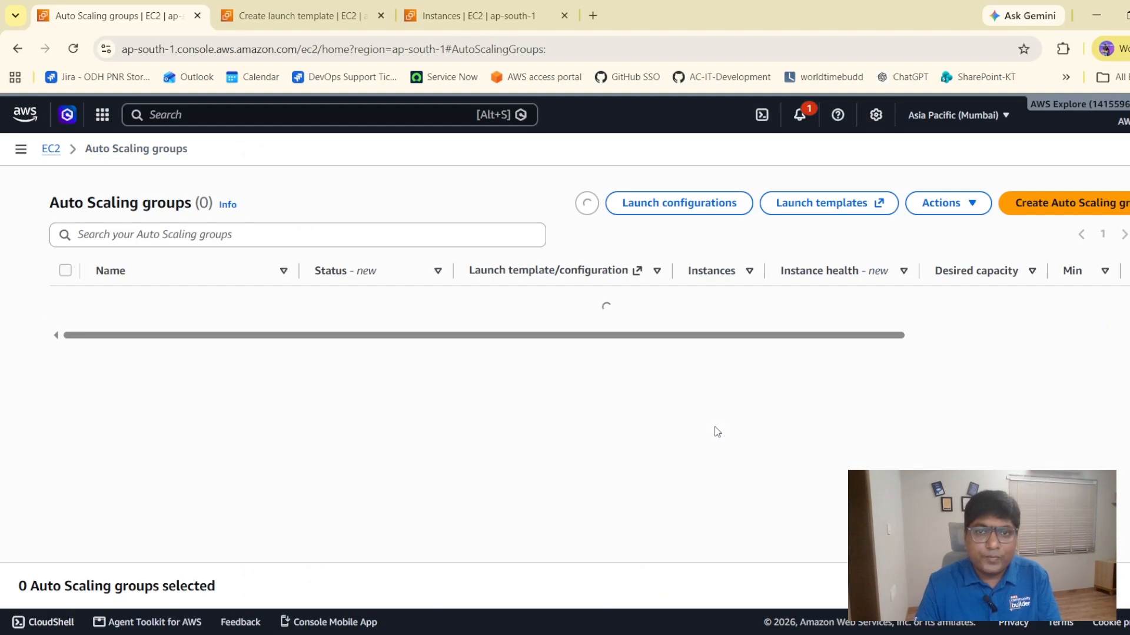
Close the launch template creation page and refresh the EC2 Instances list to check for the group's instance.
click(324, 14)
click(428, 14)
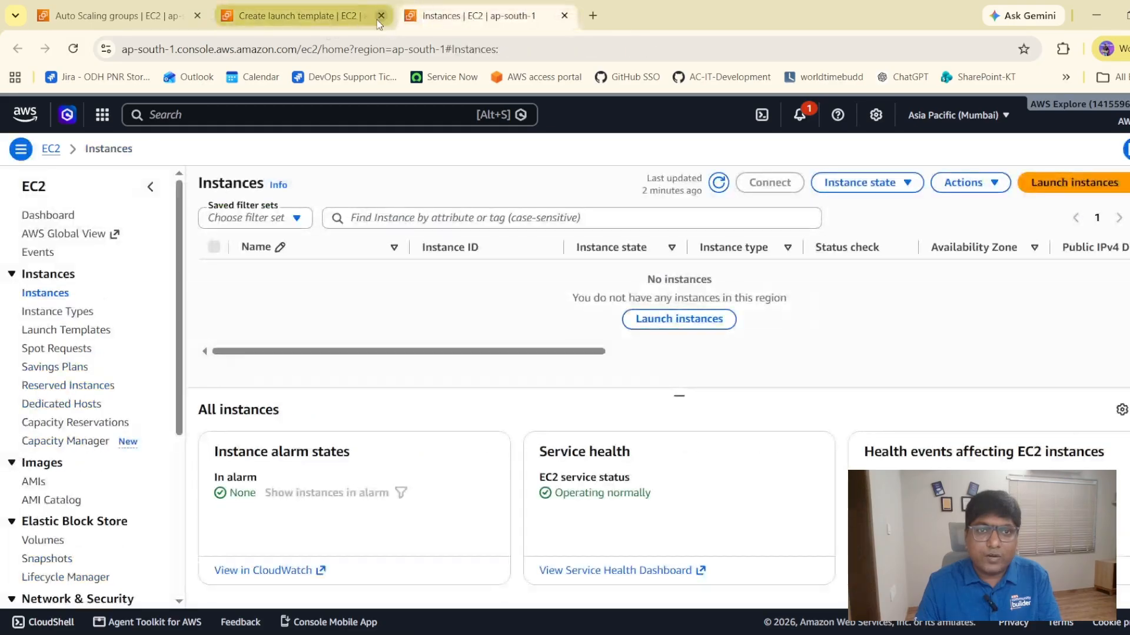
click(380, 15)
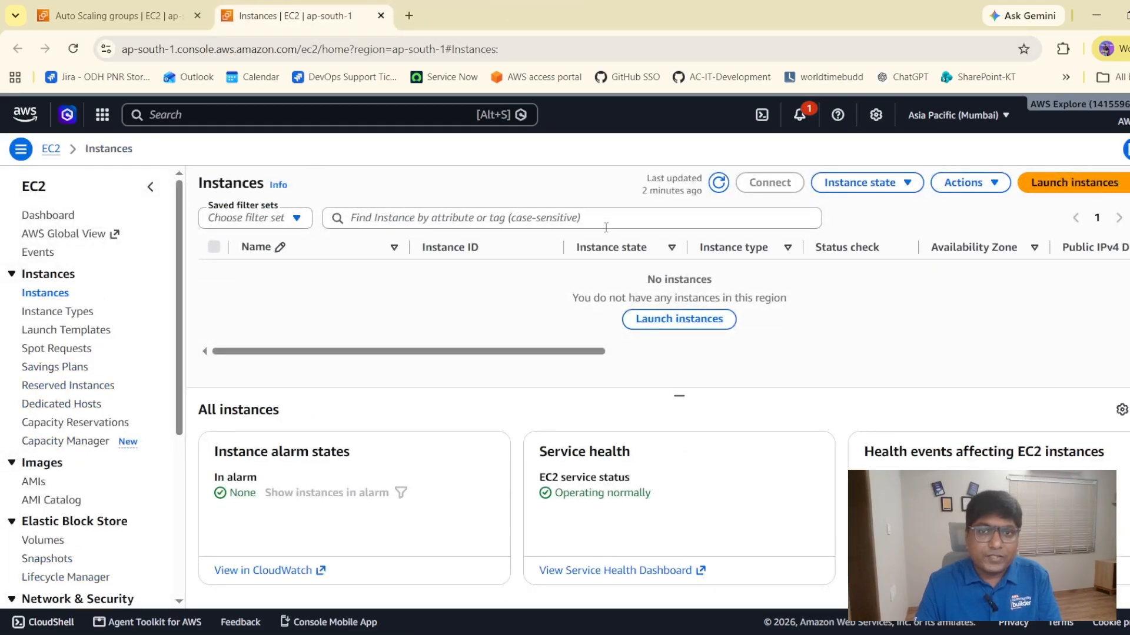
click(719, 182)
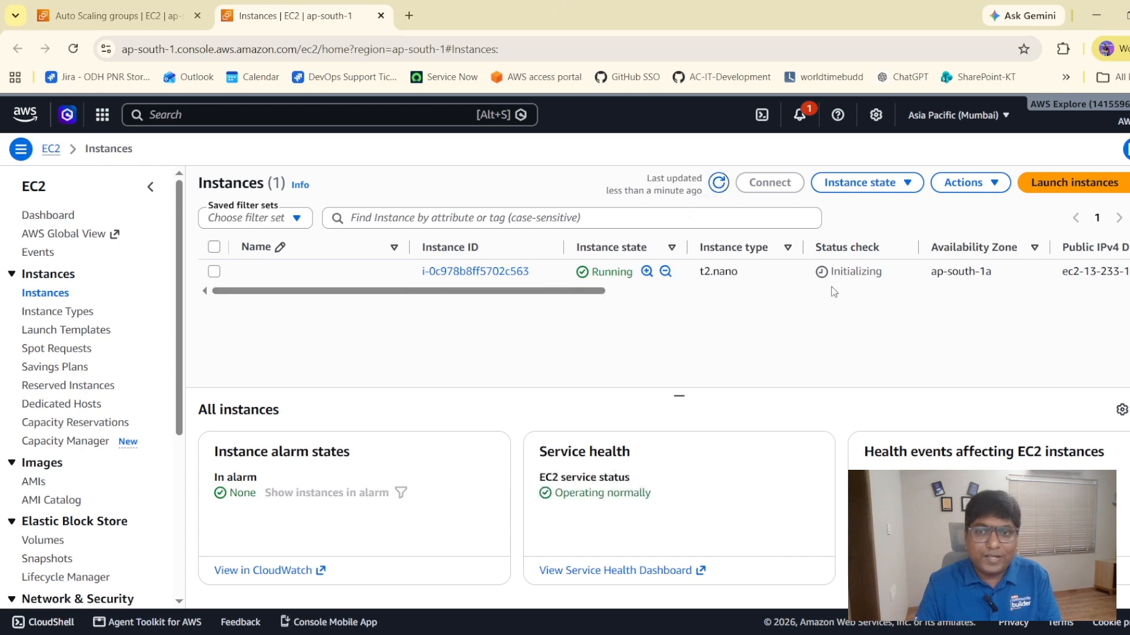
Check the new instance's status check, compare with the Auto Scaling groups list, and refresh the Instances list.
drag(891, 276, 799, 279)
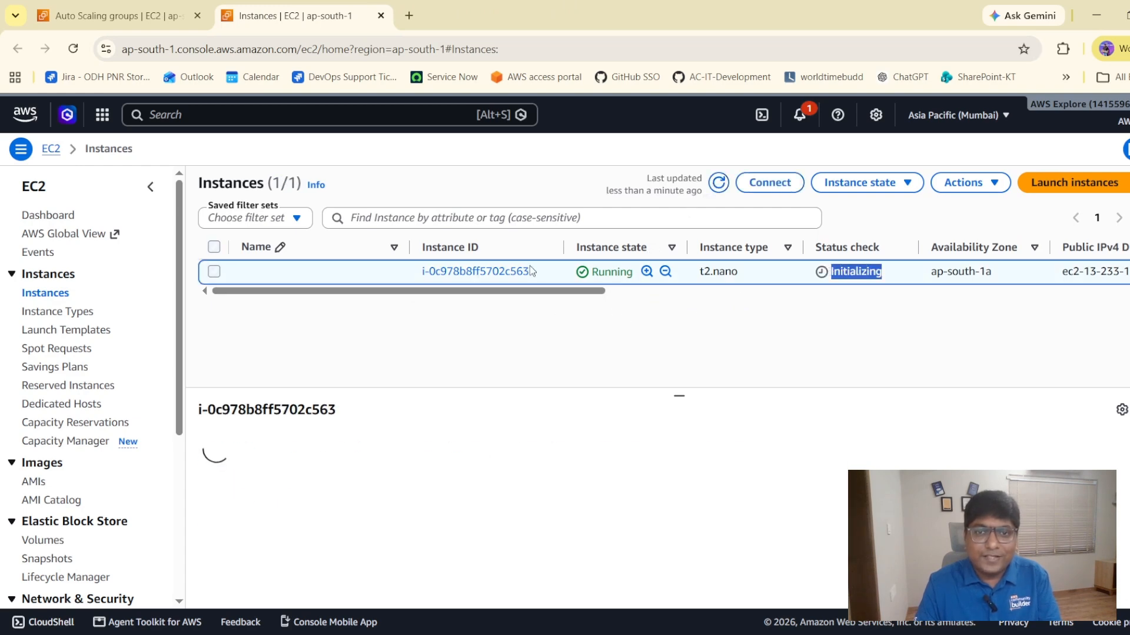
click(120, 18)
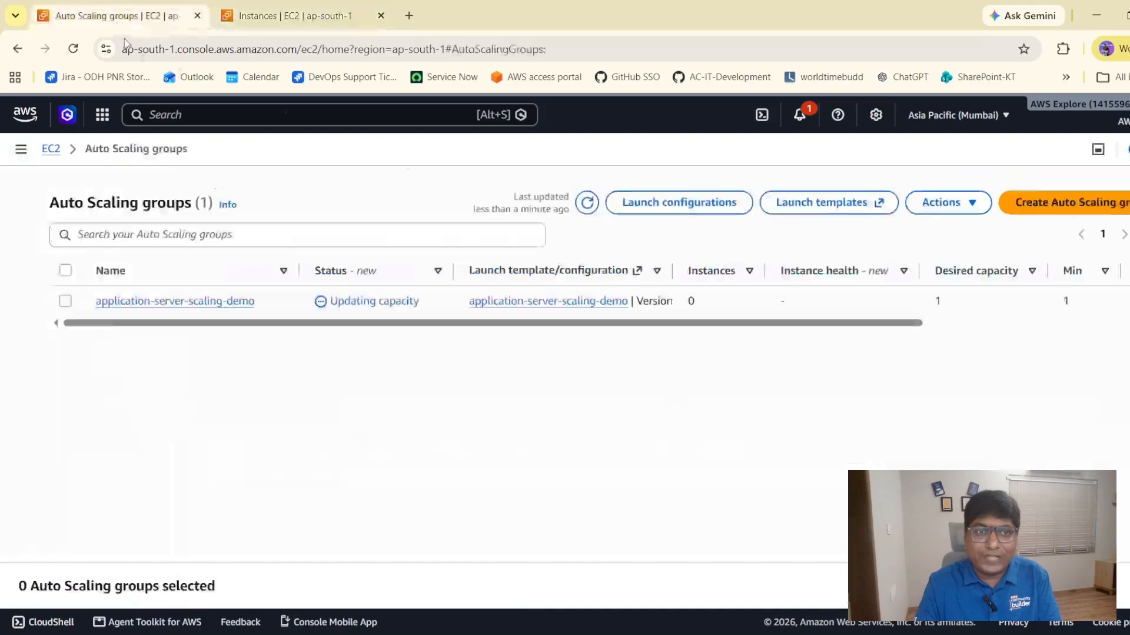
click(295, 16)
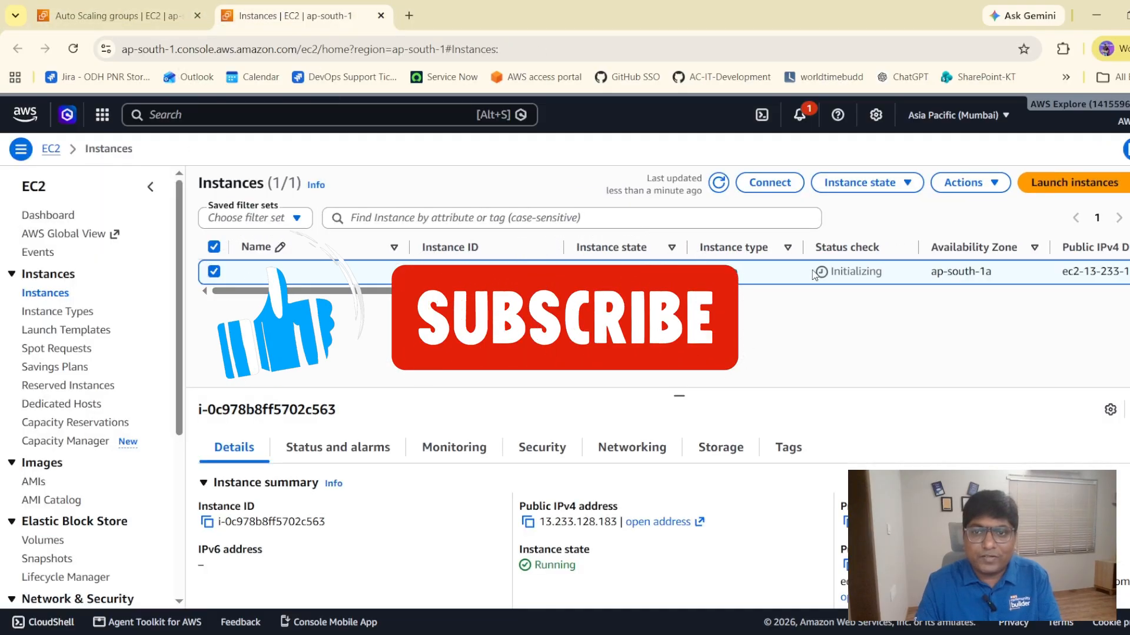
click(719, 183)
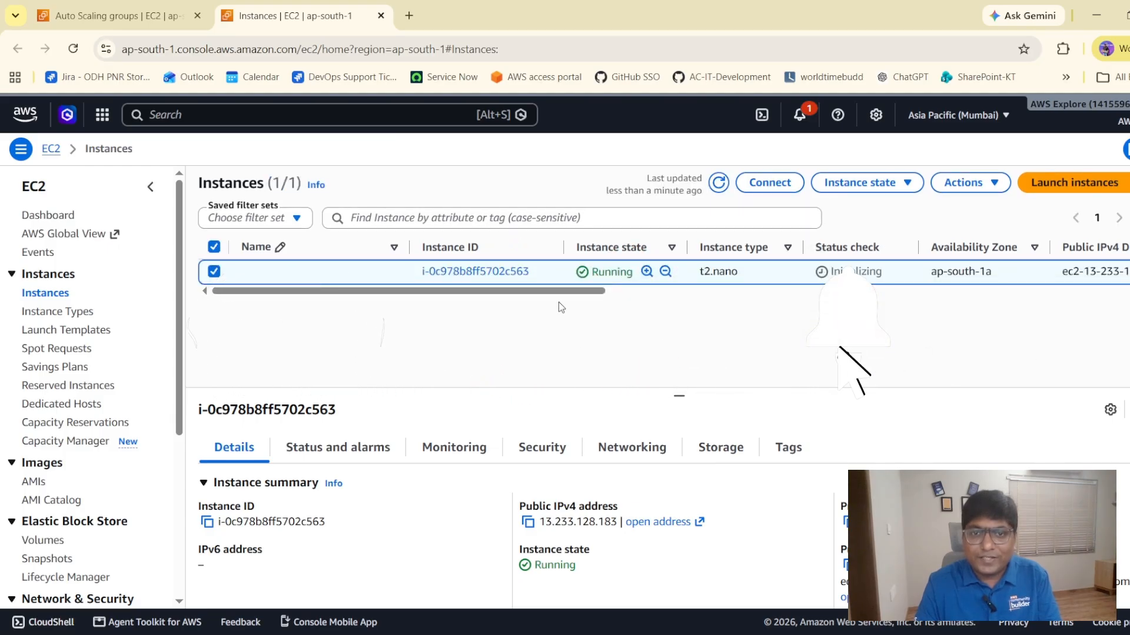
drag(560, 291, 1095, 290)
drag(870, 291, 363, 312)
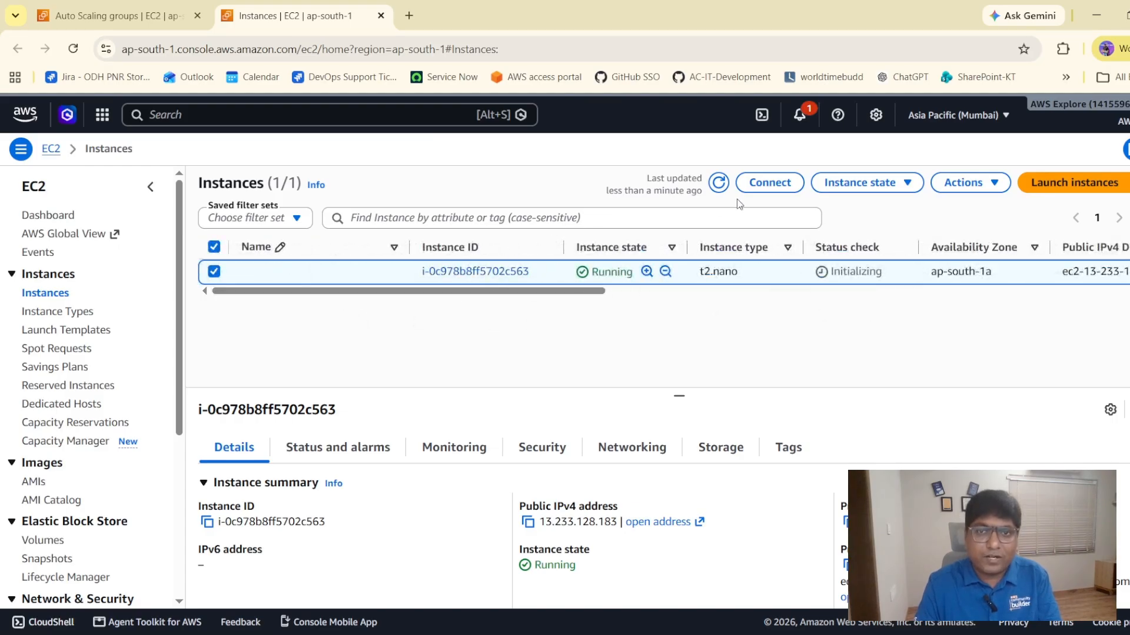
Refresh the Instances list again and recheck the status of application-server-scaling-demo in the Auto Scaling groups list.
click(718, 183)
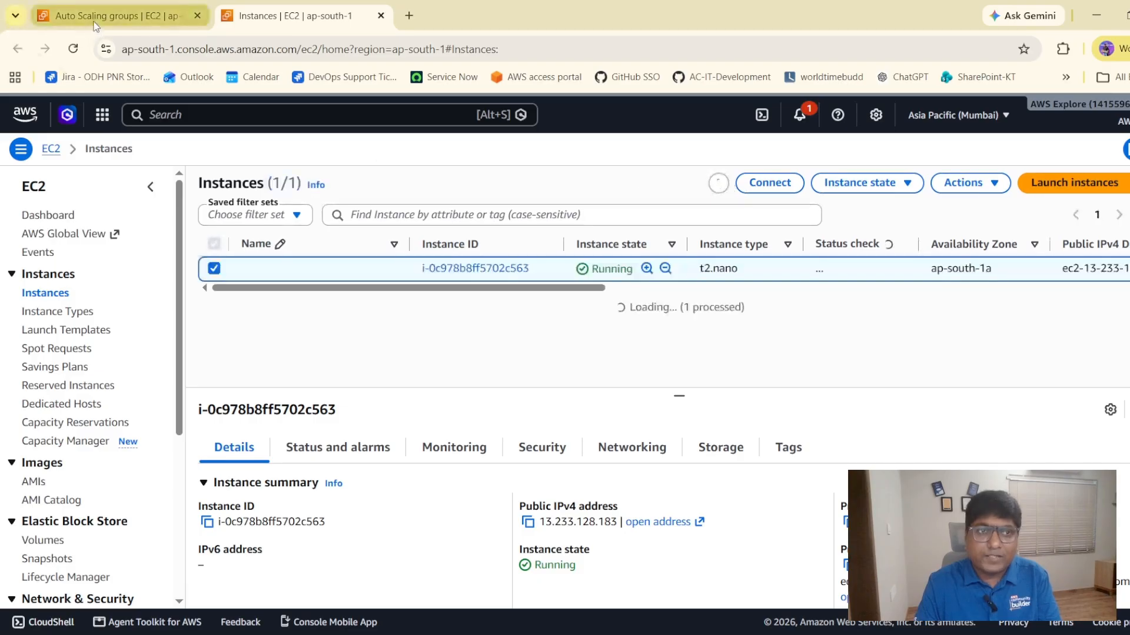
click(94, 23)
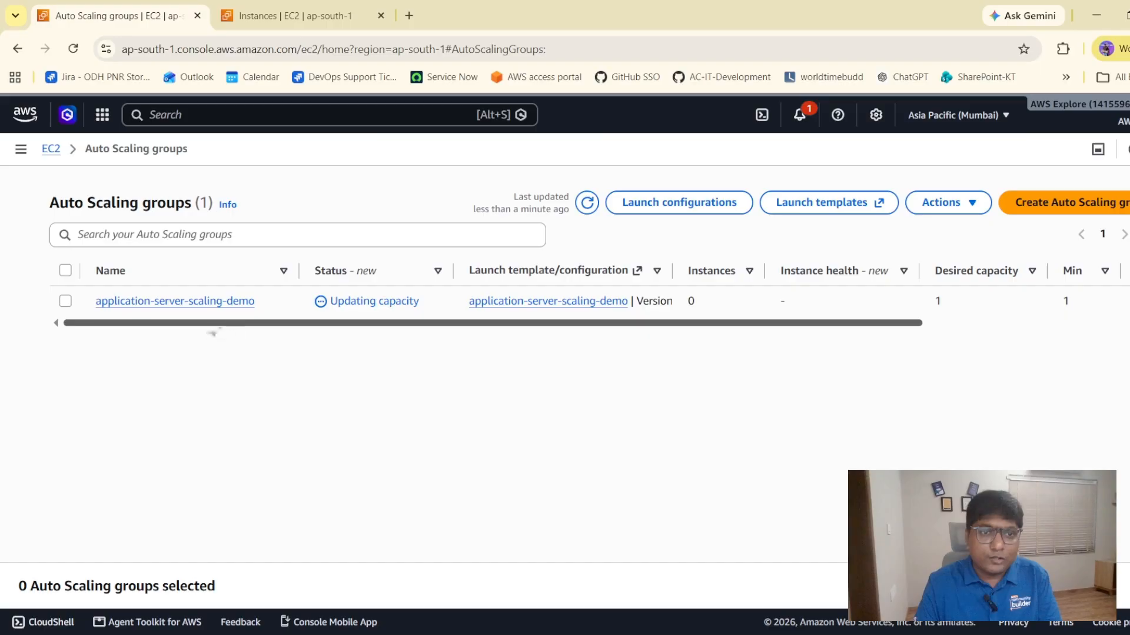
click(283, 14)
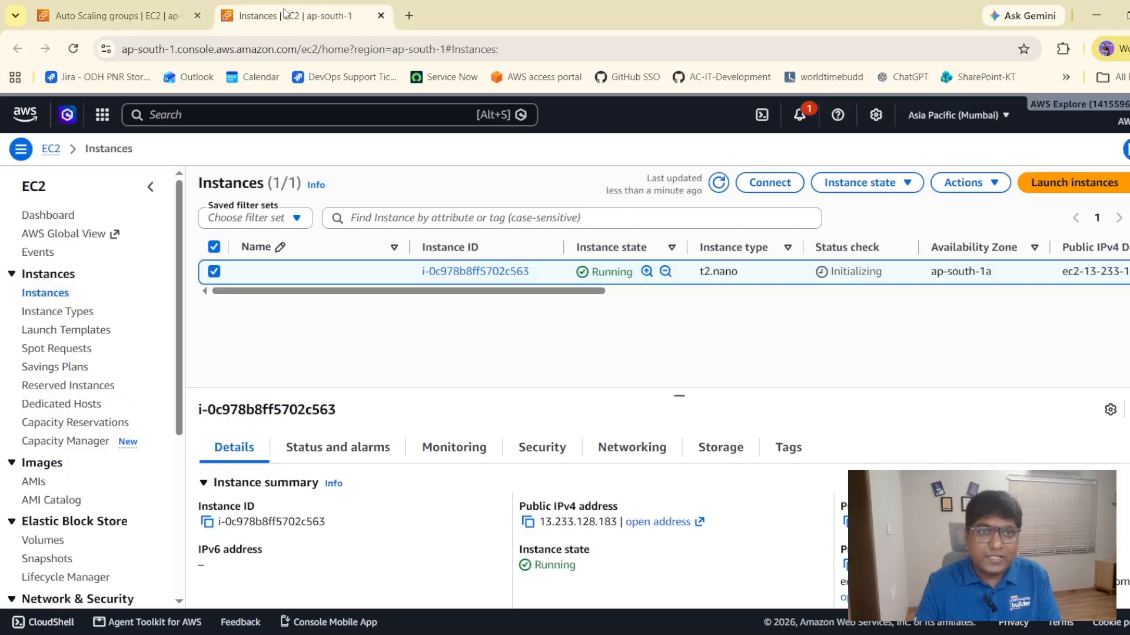
click(718, 183)
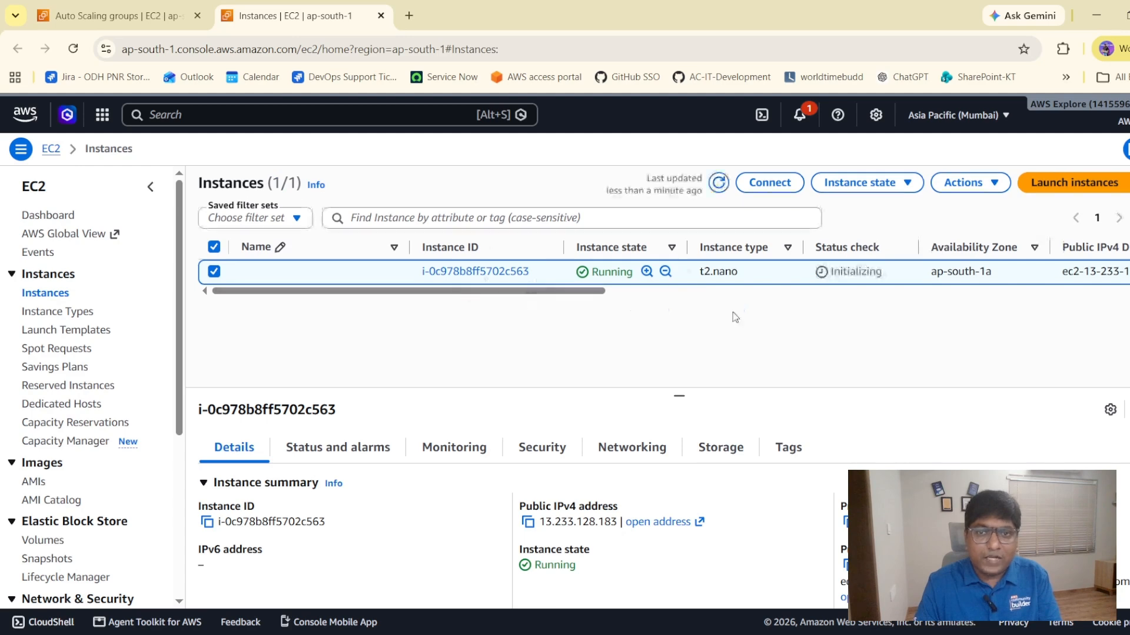
click(97, 15)
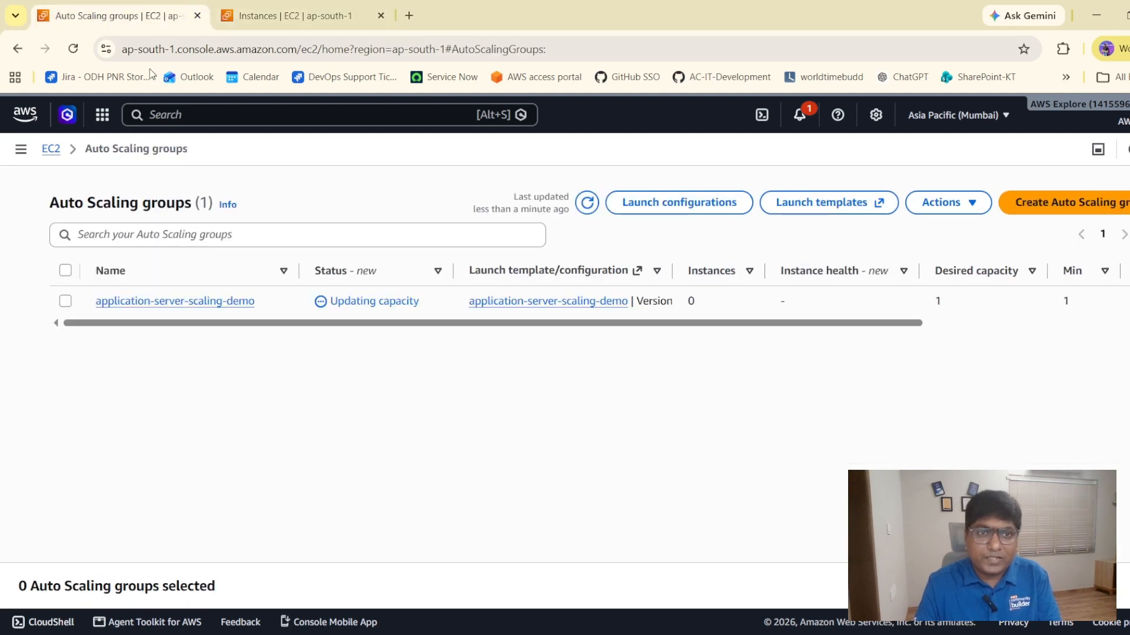
Open the details of the application-server-scaling-demo Auto Scaling group and examine its name and capacity overview.
click(200, 304)
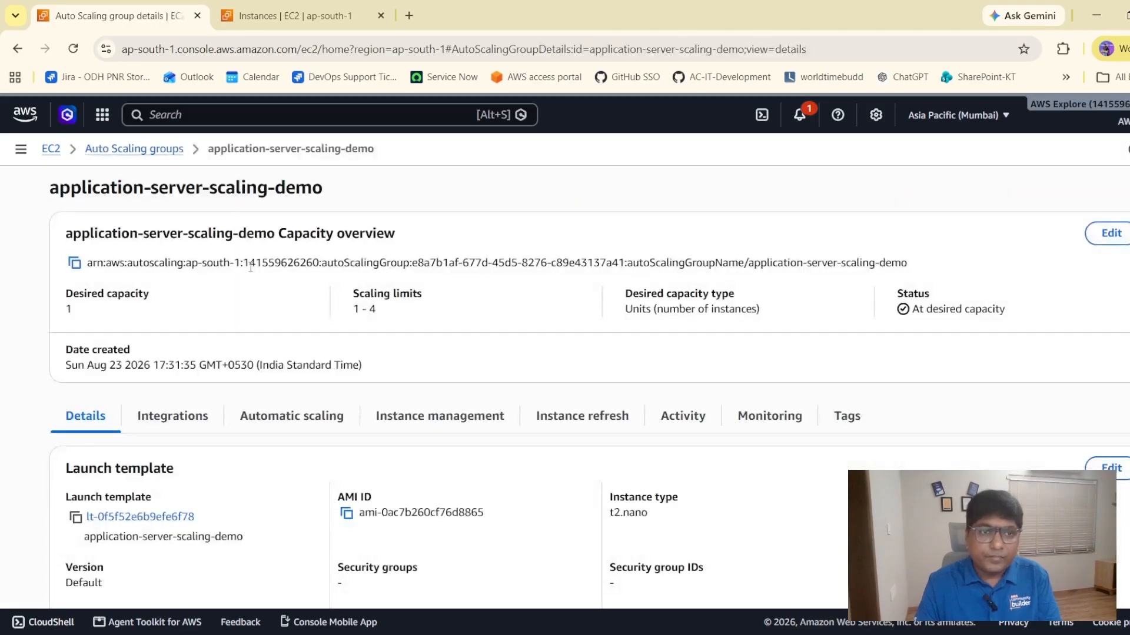
scroll(273, 313, down, 5)
scroll(272, 312, down, 5)
scroll(314, 327, up, 10)
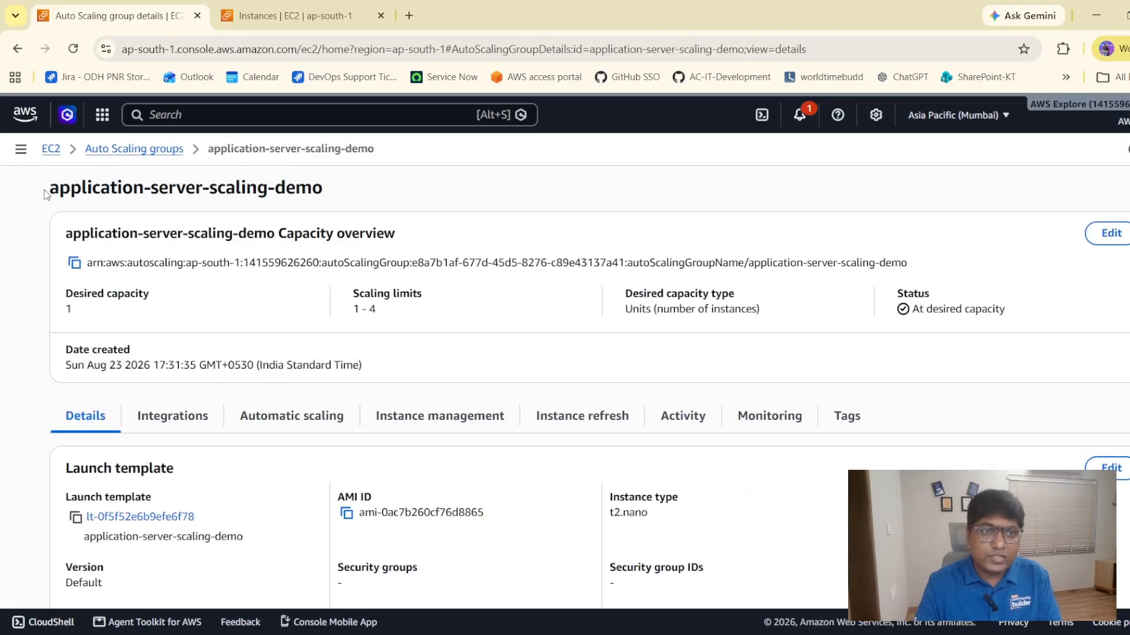
drag(56, 184, 367, 182)
click(57, 162)
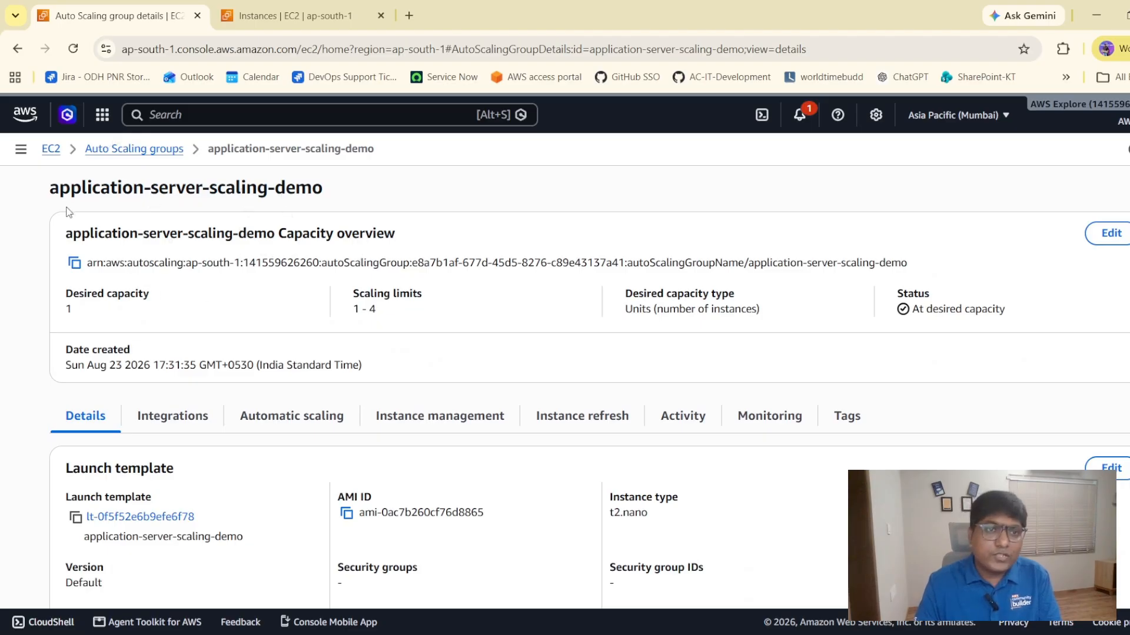
drag(54, 188, 481, 192)
click(482, 191)
Examine the group's launch template details, health checks, instance maintenance policy and advanced configurations.
scroll(172, 346, down, 1)
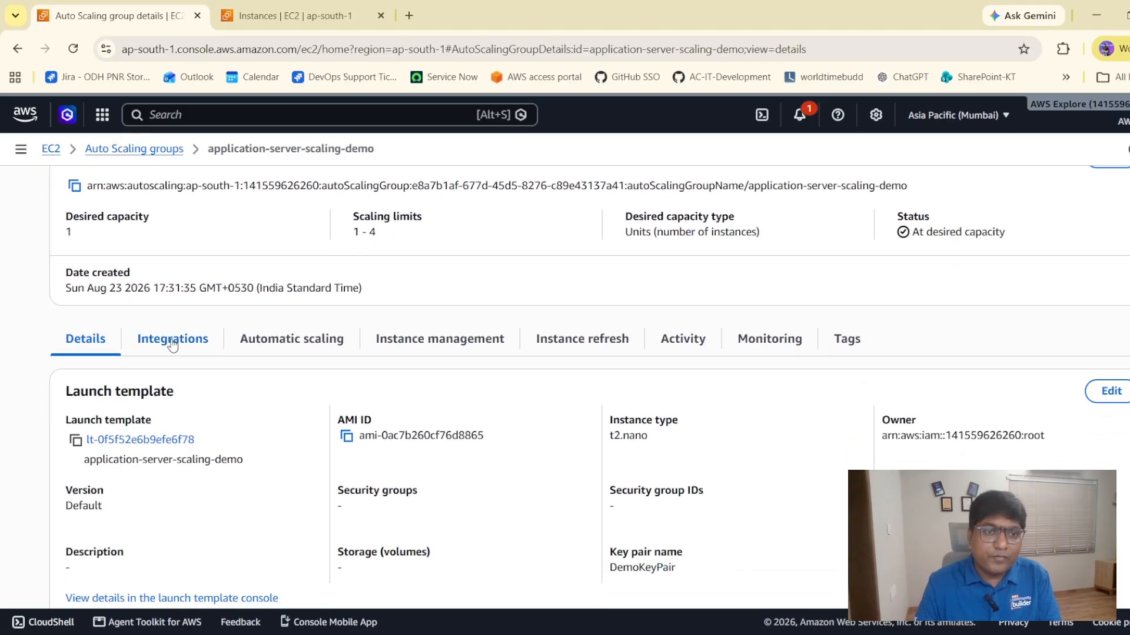
scroll(595, 368, down, 12)
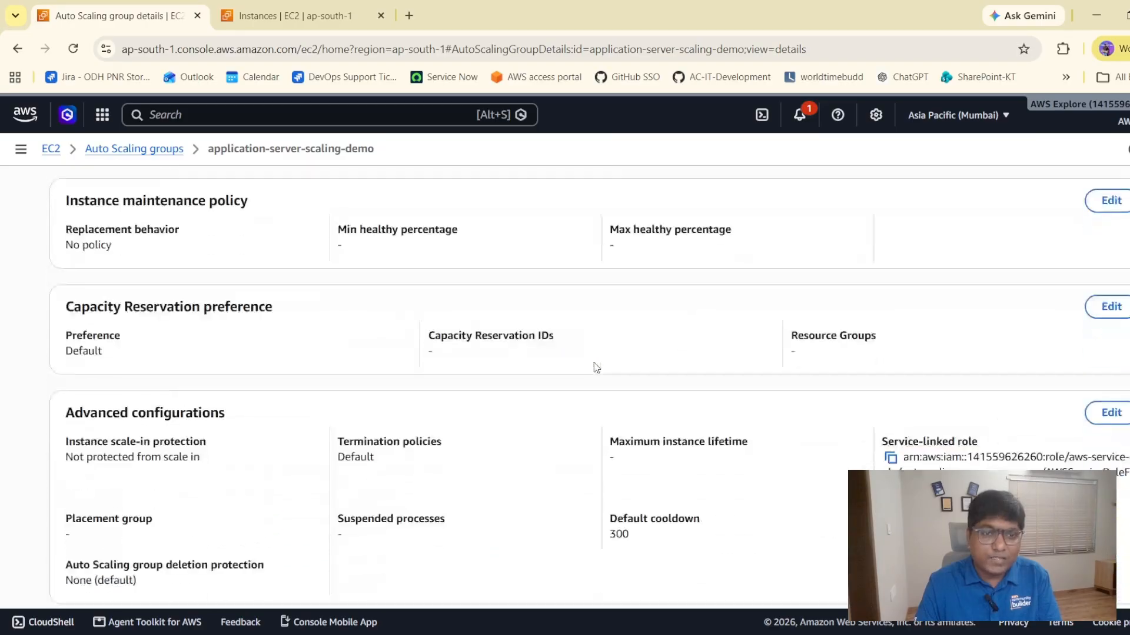
scroll(595, 367, up, 10)
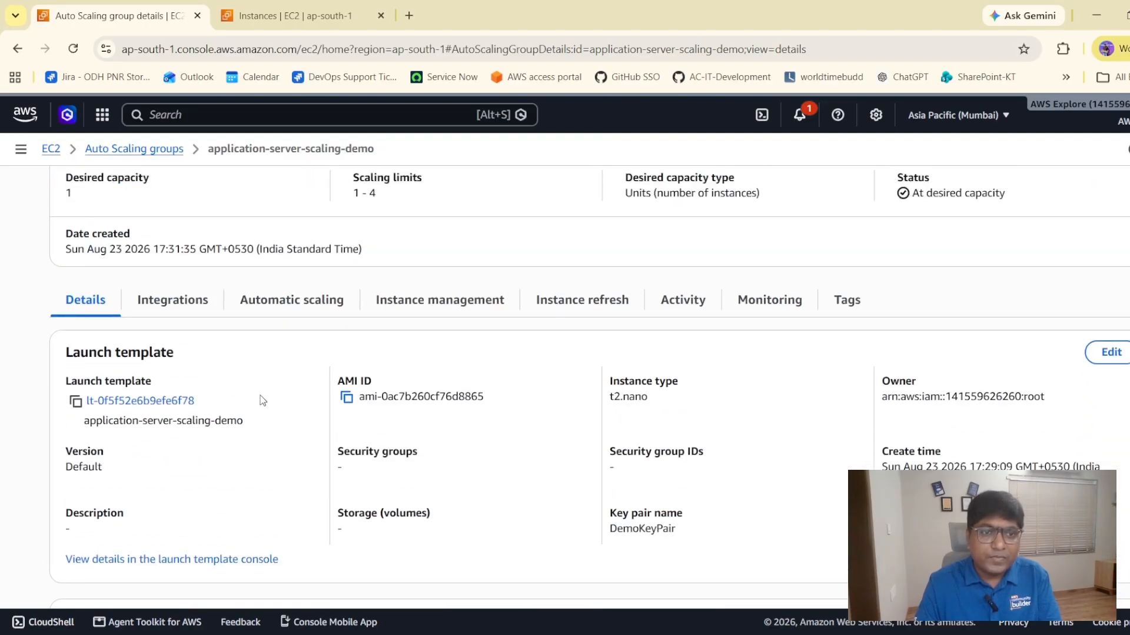
scroll(196, 379, down, 1)
scroll(196, 379, up, 1)
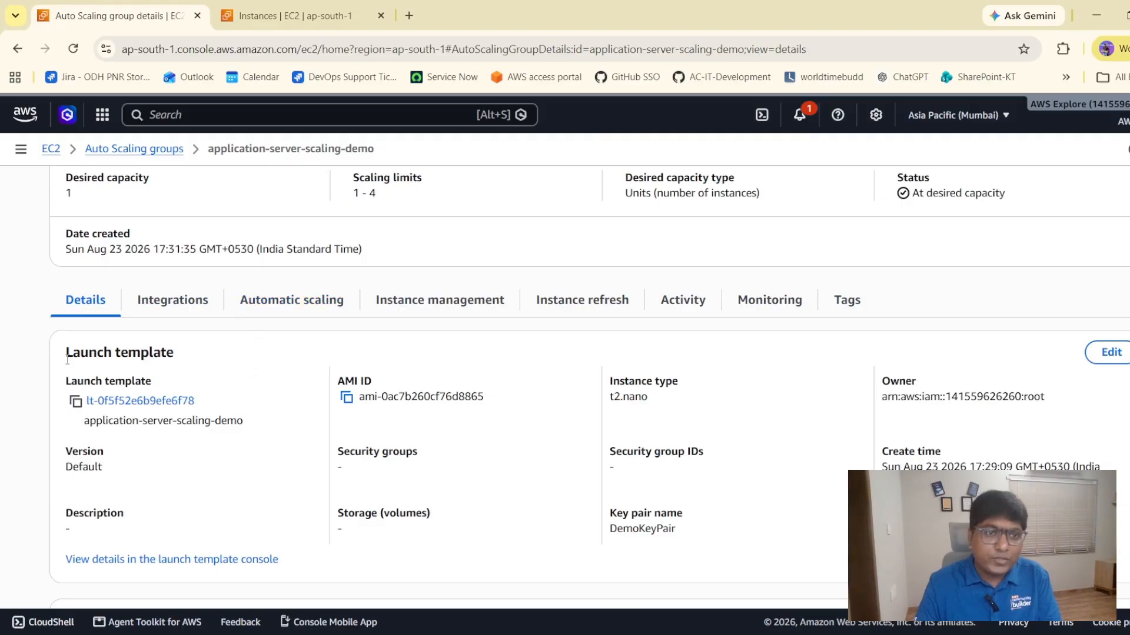
mouse_move(58, 355)
mouse_down()
mouse_move(318, 426)
mouse_move(618, 461)
mouse_up()
click(622, 463)
scroll(473, 452, down, 5)
scroll(473, 452, down, 8)
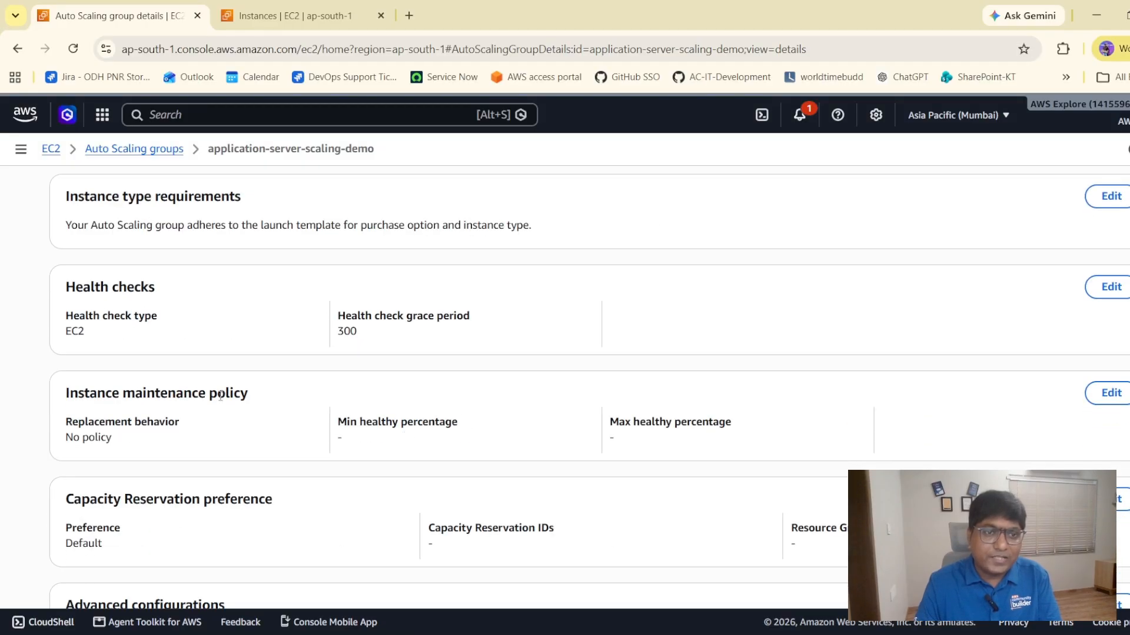
scroll(412, 450, up, 15)
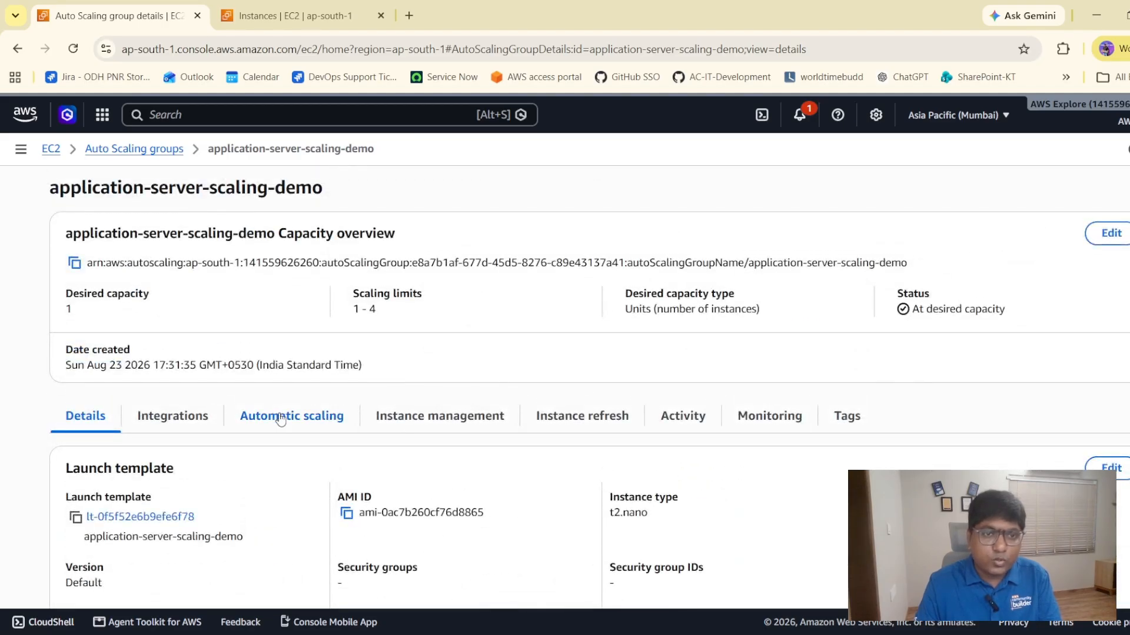
Go back to the Auto Scaling groups list, reopen application-server-scaling-demo and show its automatic scaling settings.
click(277, 417)
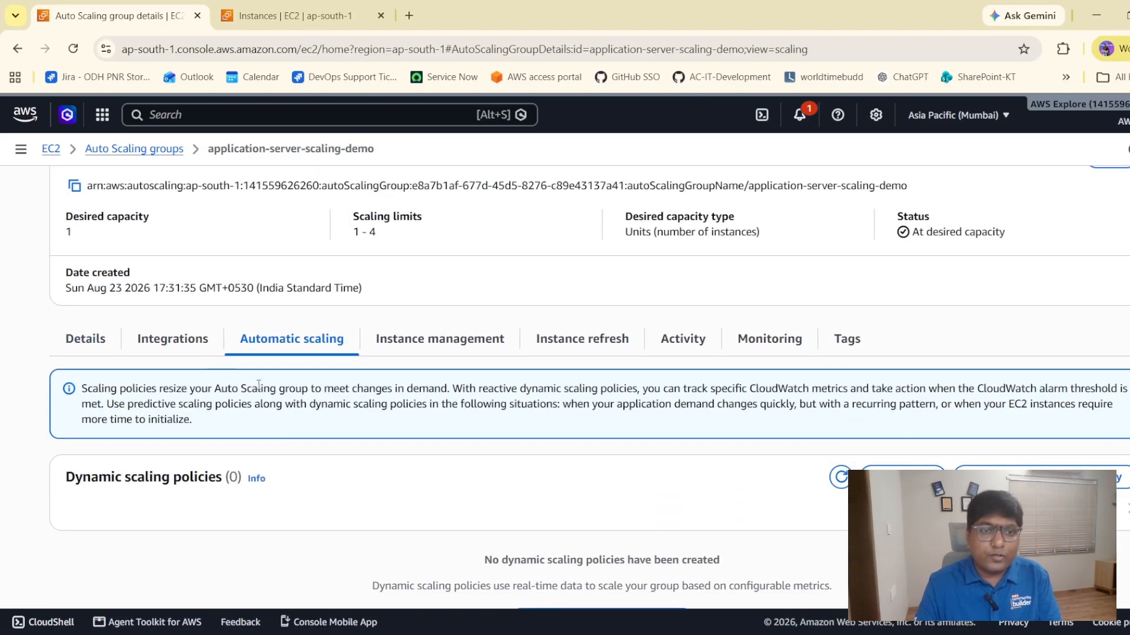
click(127, 149)
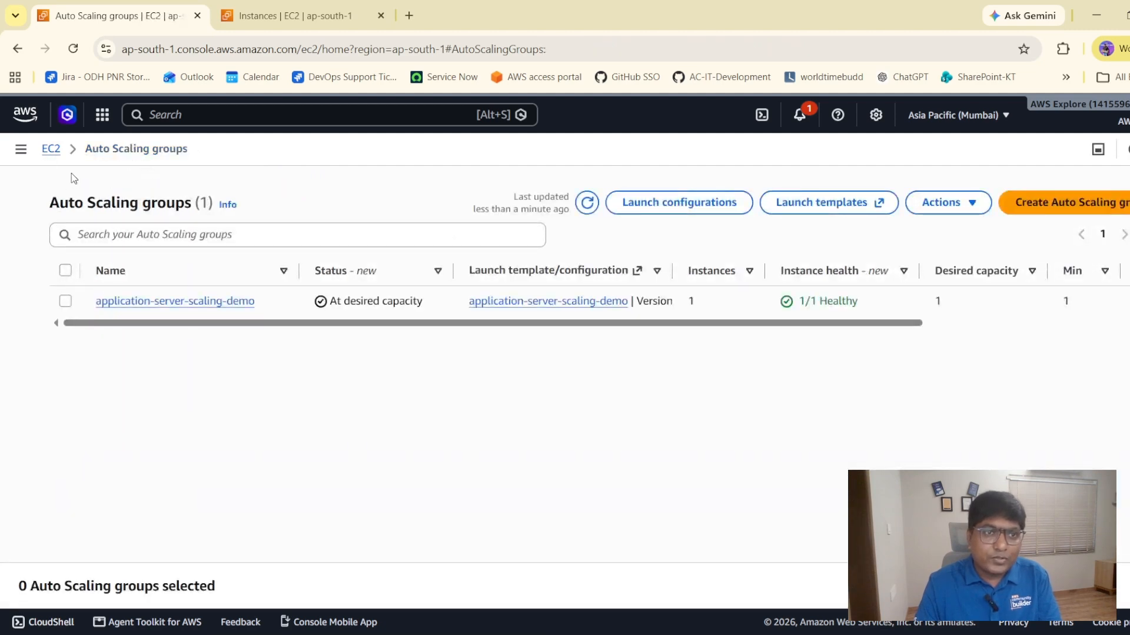
click(167, 302)
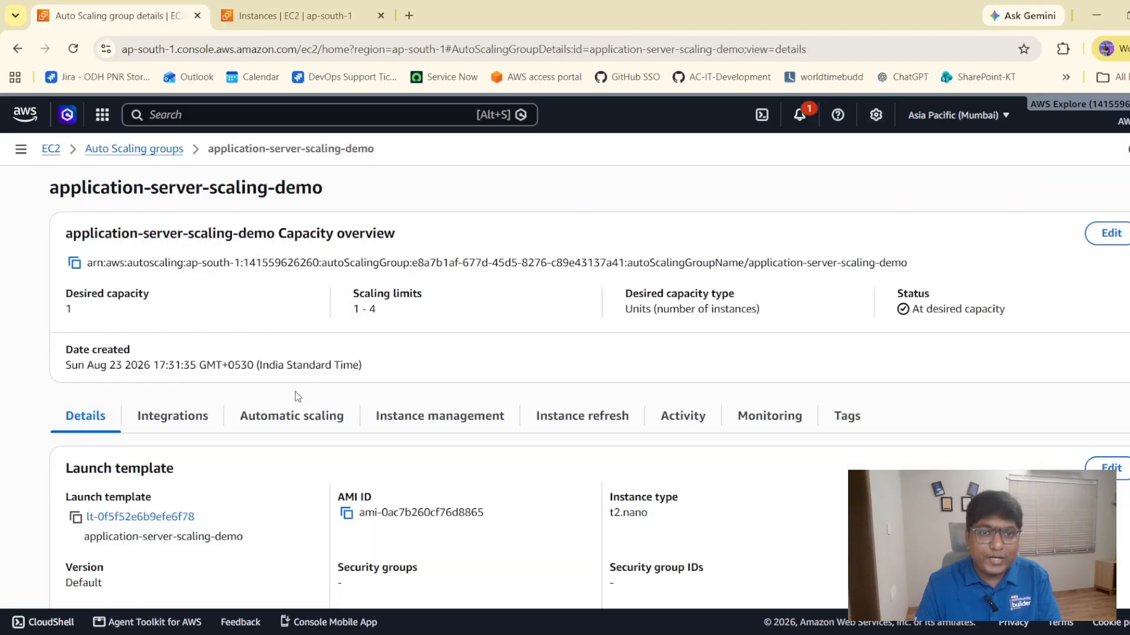
scroll(261, 446, down, 3)
click(301, 264)
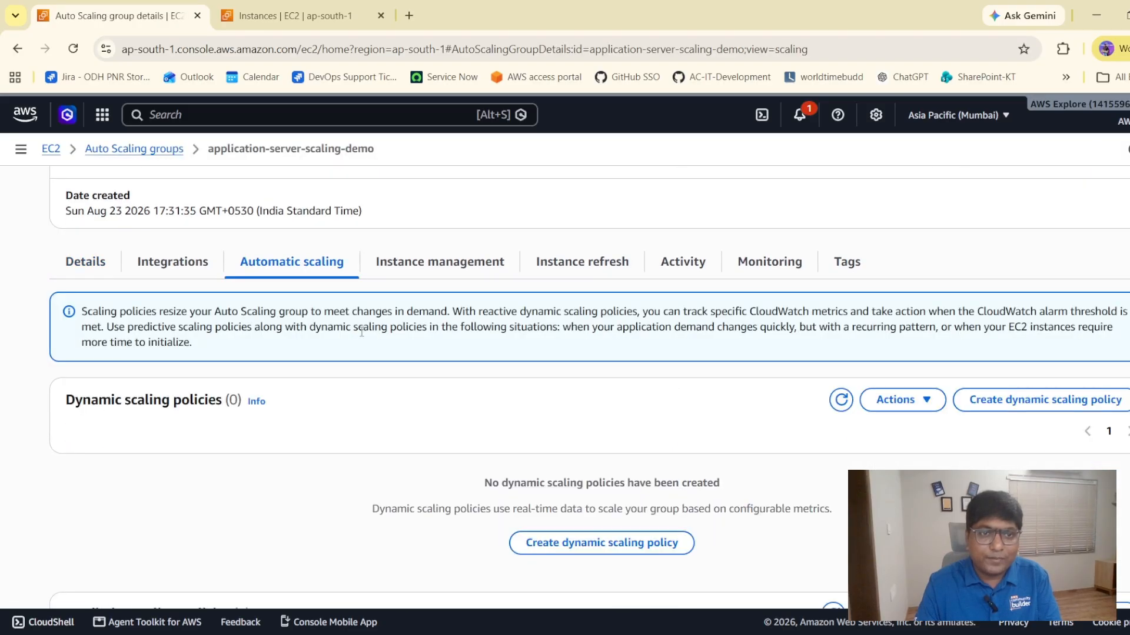
Examine the Dynamic scaling policies section of the group's automatic scaling settings.
scroll(626, 355, down, 3)
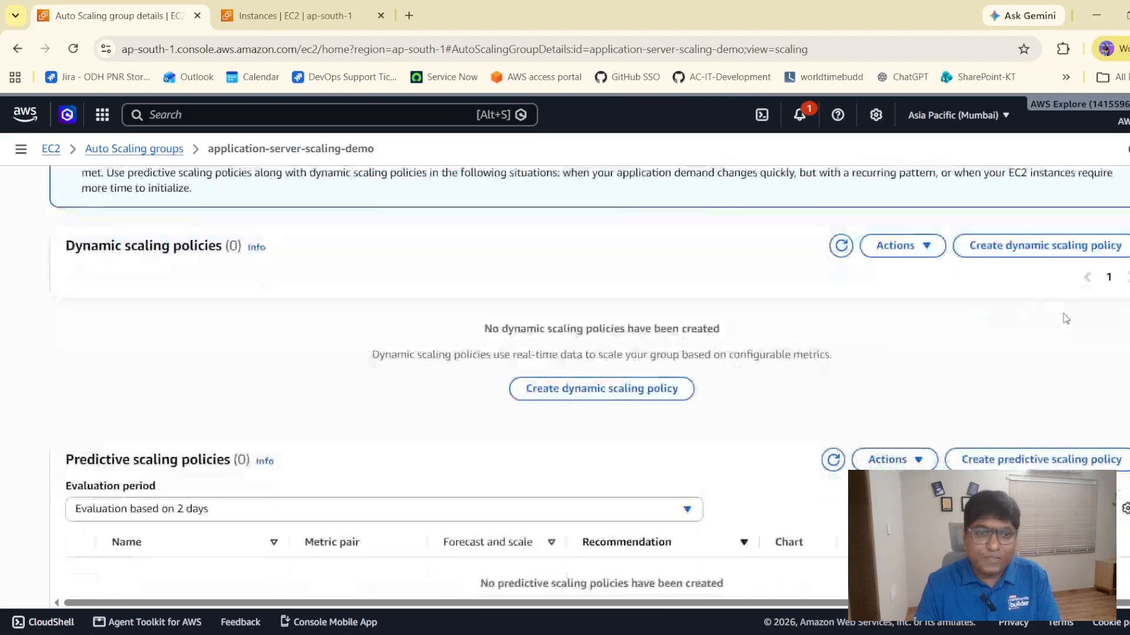
drag(56, 251, 393, 249)
scroll(400, 253, up, 3)
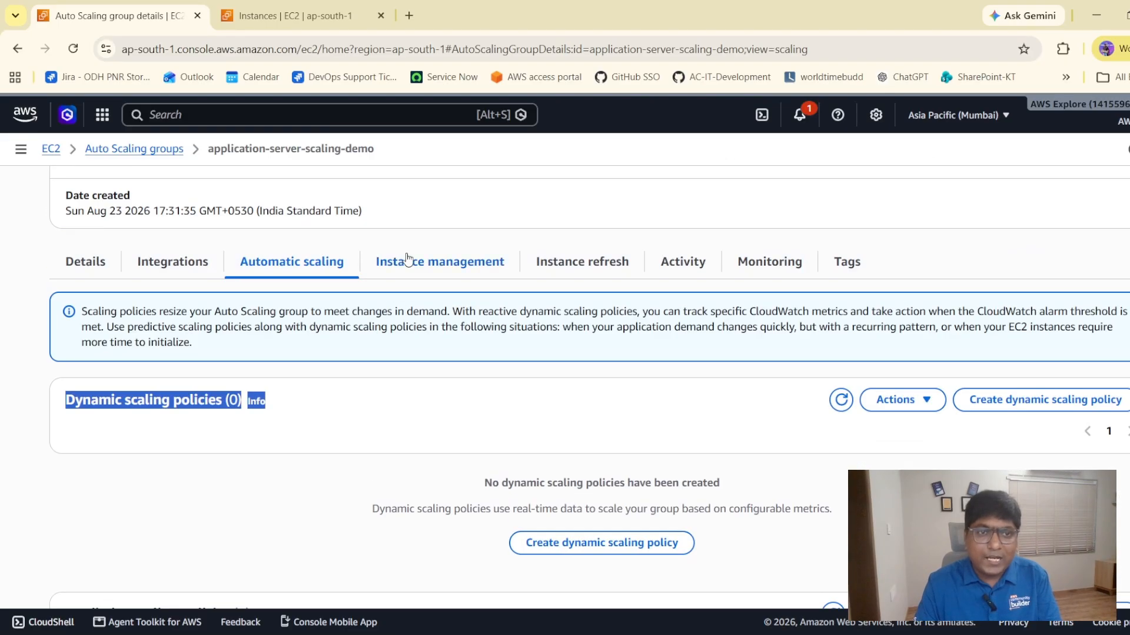
click(371, 396)
Examine the Predictive scaling policies and Scheduled actions sections of the group.
scroll(928, 401, down, 3)
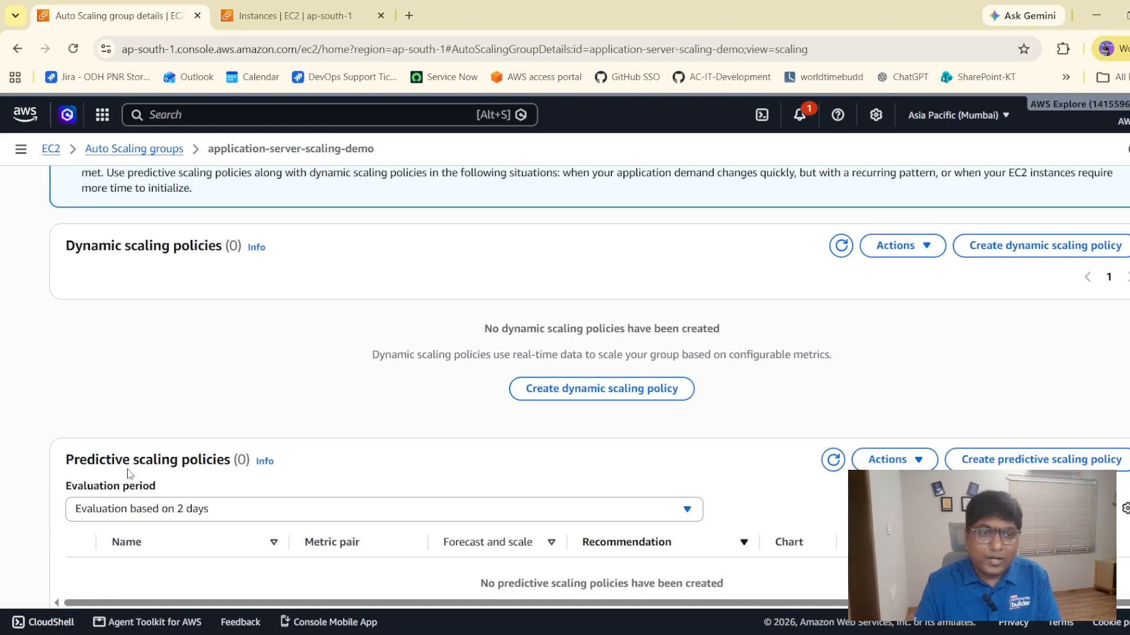
drag(60, 463, 329, 462)
click(355, 460)
scroll(355, 462, down, 4)
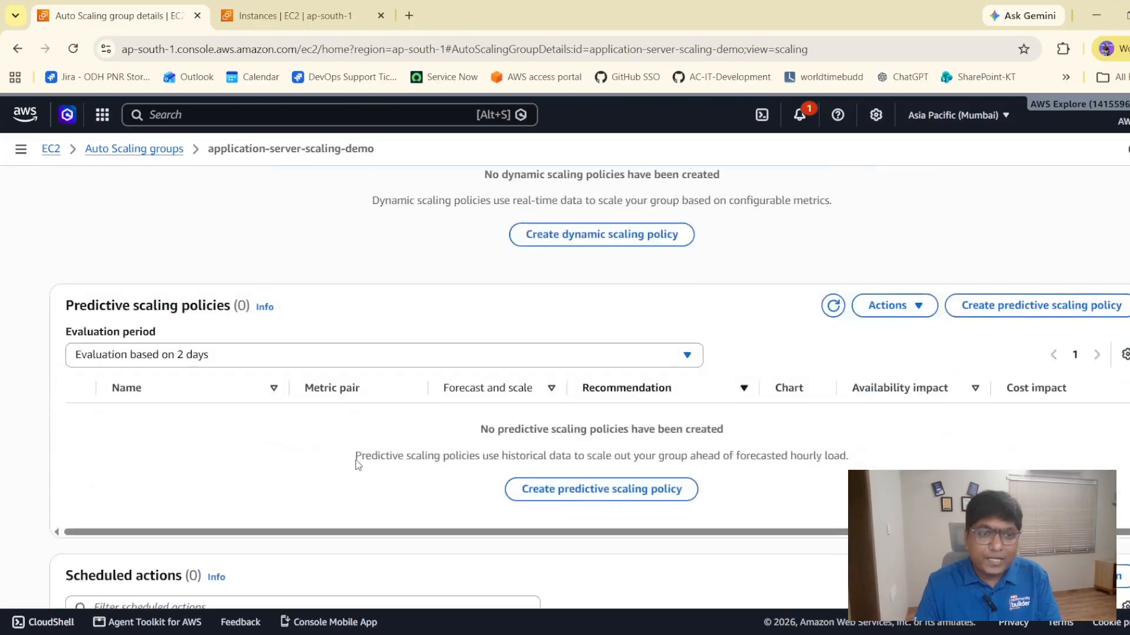
scroll(321, 494, down, 3)
drag(56, 399, 373, 406)
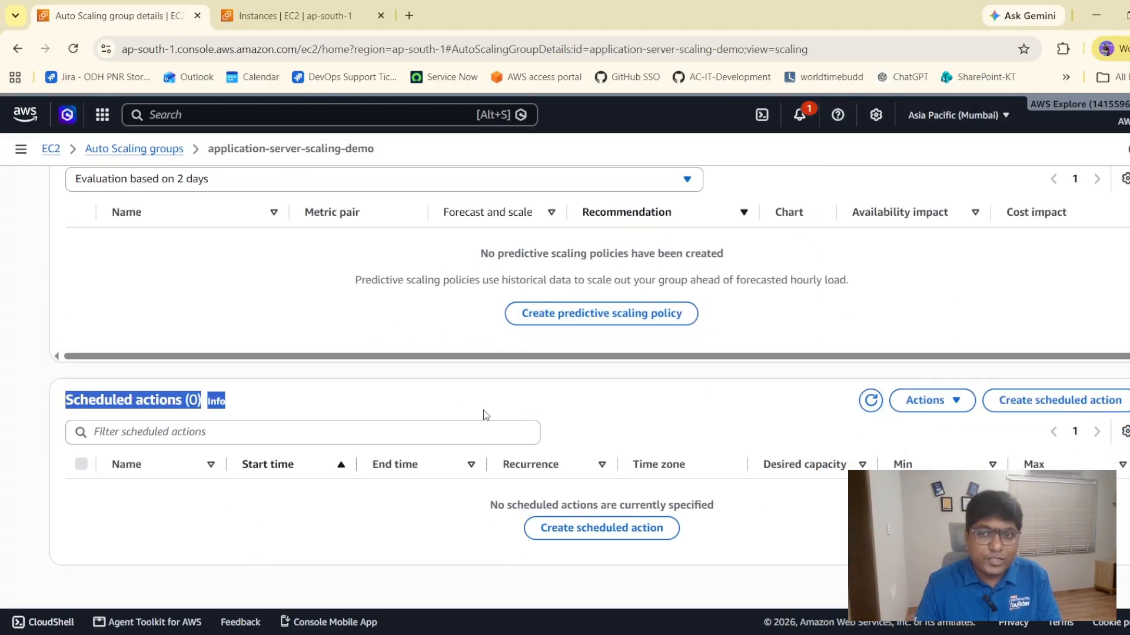
click(484, 414)
scroll(685, 445, up, 9)
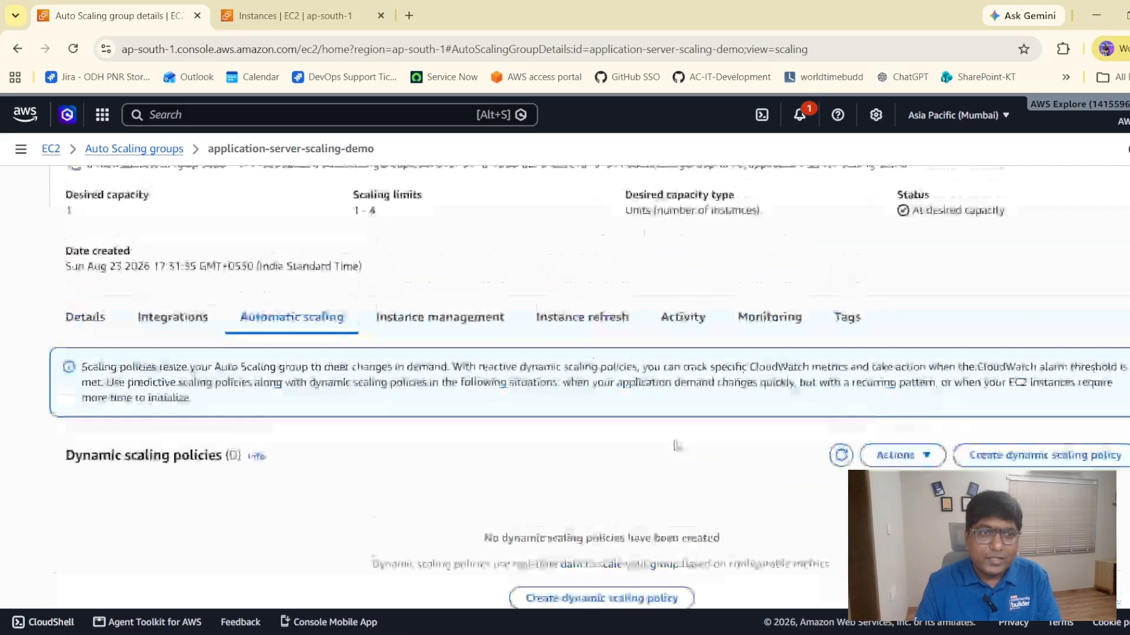
Review the dynamic, predictive and scheduled scaling options once more, finishing at the Dynamic scaling policies heading.
scroll(684, 453, down, 9)
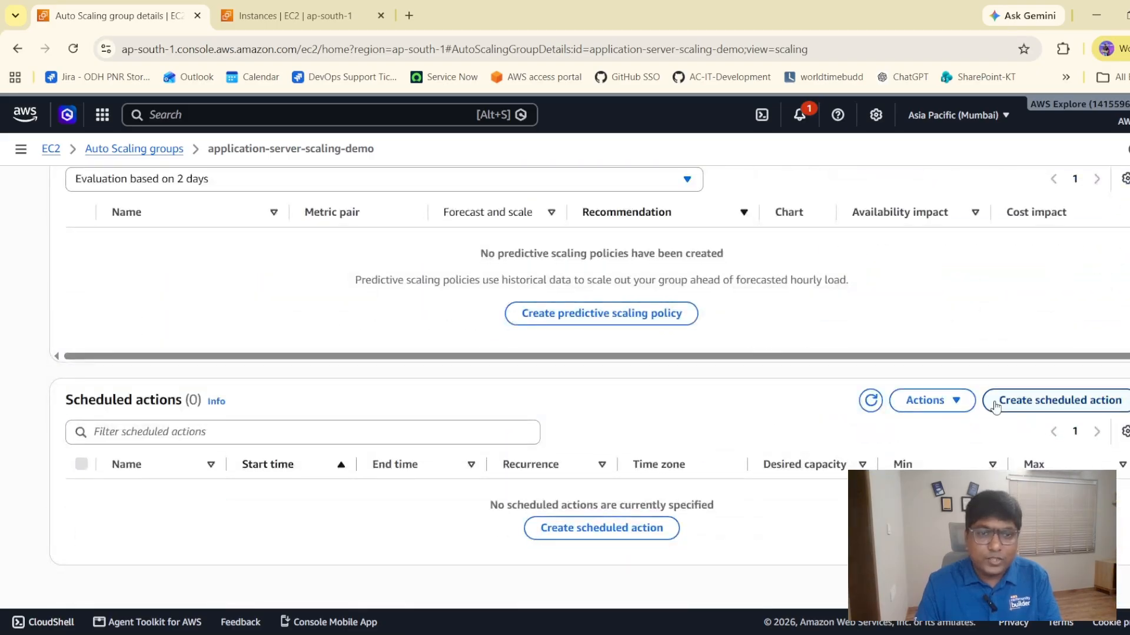
scroll(514, 457, up, 5)
scroll(514, 458, down, 5)
scroll(658, 448, up, 5)
scroll(625, 451, up, 4)
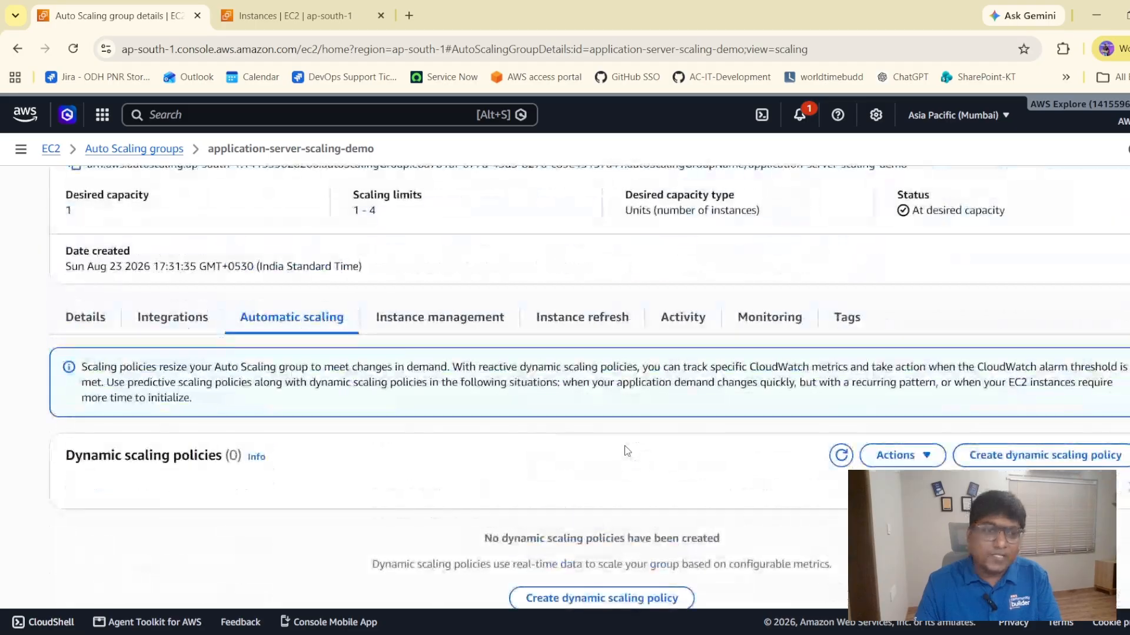
scroll(625, 451, down, 1)
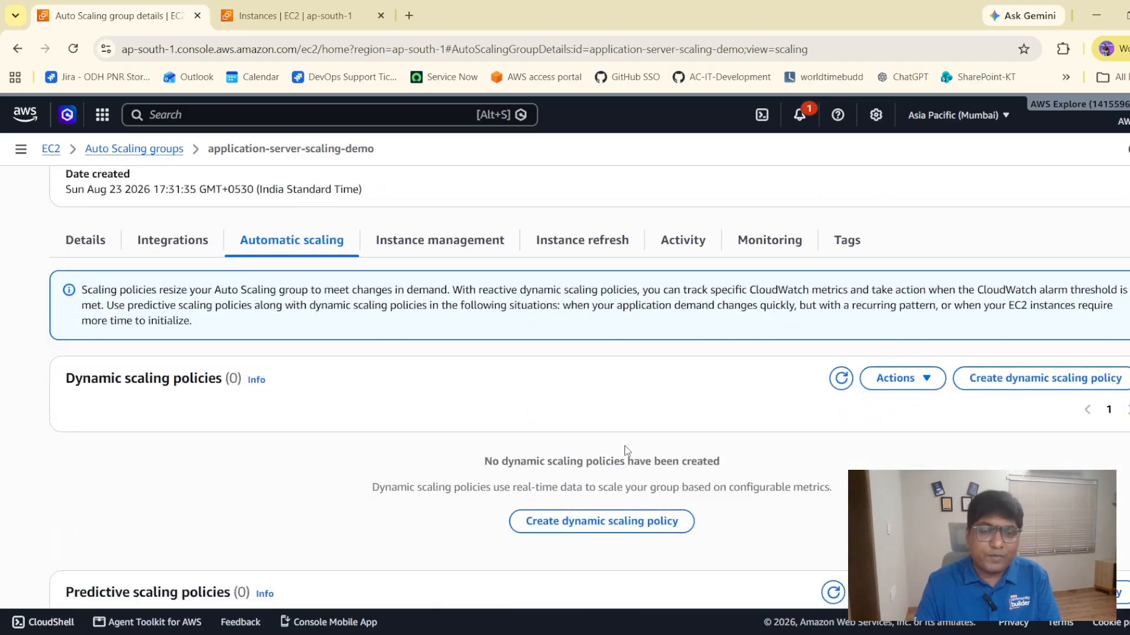
scroll(624, 446, down, 5)
scroll(626, 451, down, 3)
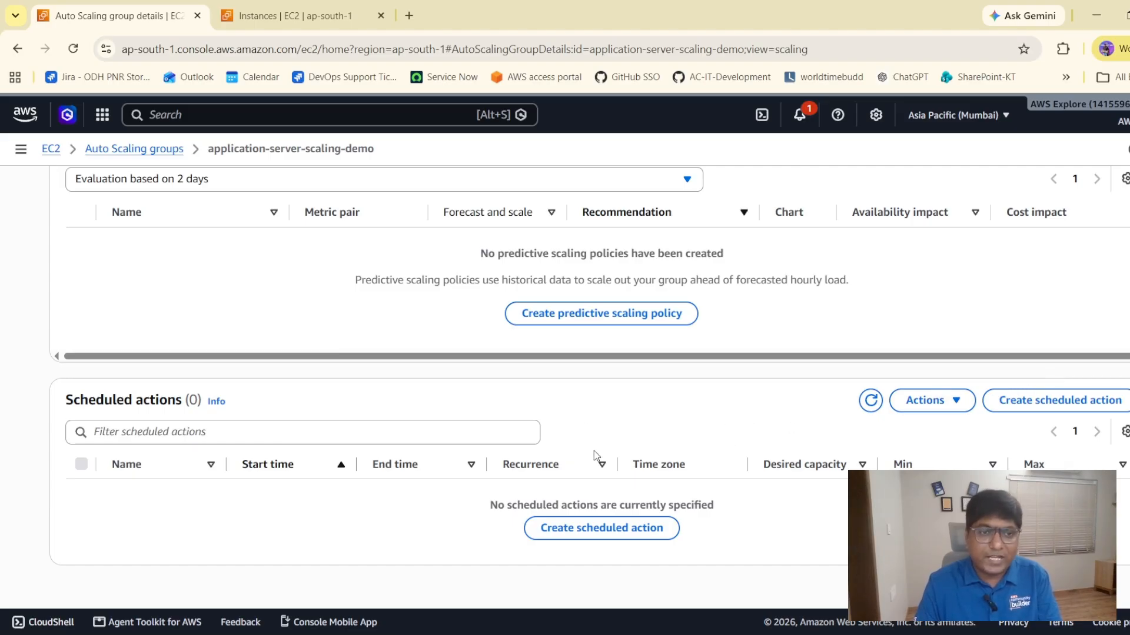
scroll(594, 456, up, 5)
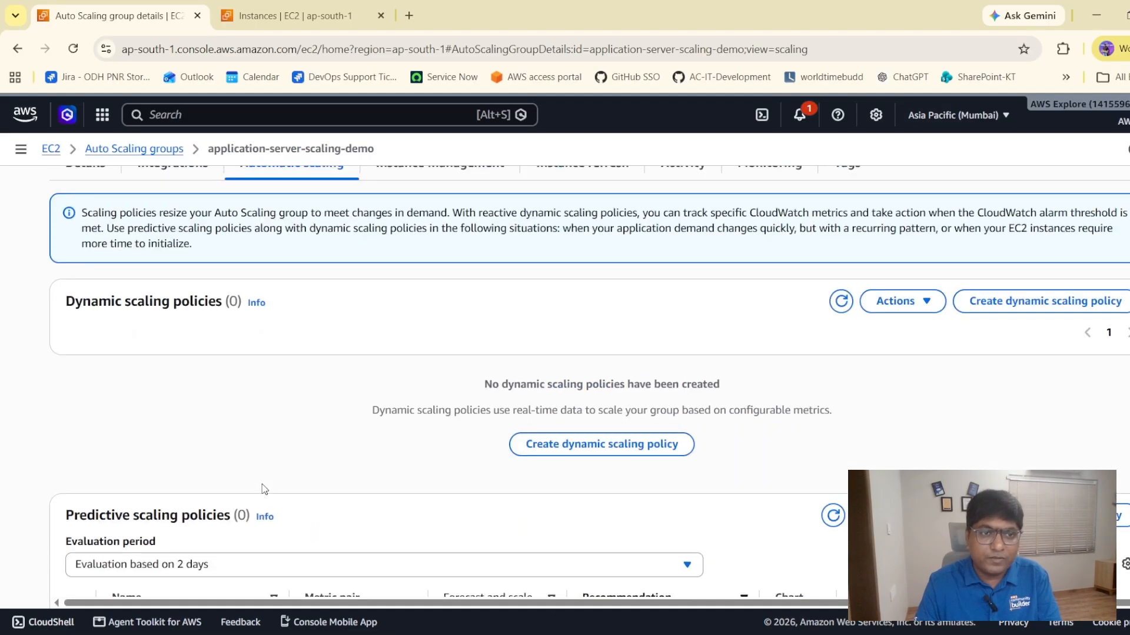
scroll(265, 489, up, 1)
drag(66, 388, 226, 388)
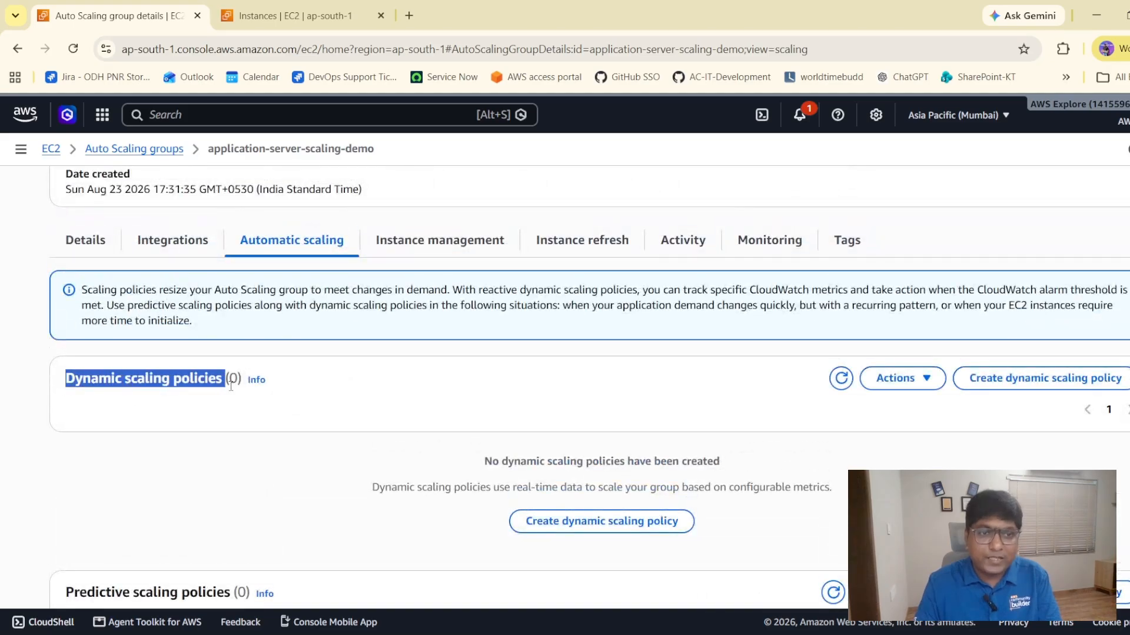
Open the creation form for a dynamic scaling policy and examine its metric type and target value settings.
click(368, 393)
click(1056, 383)
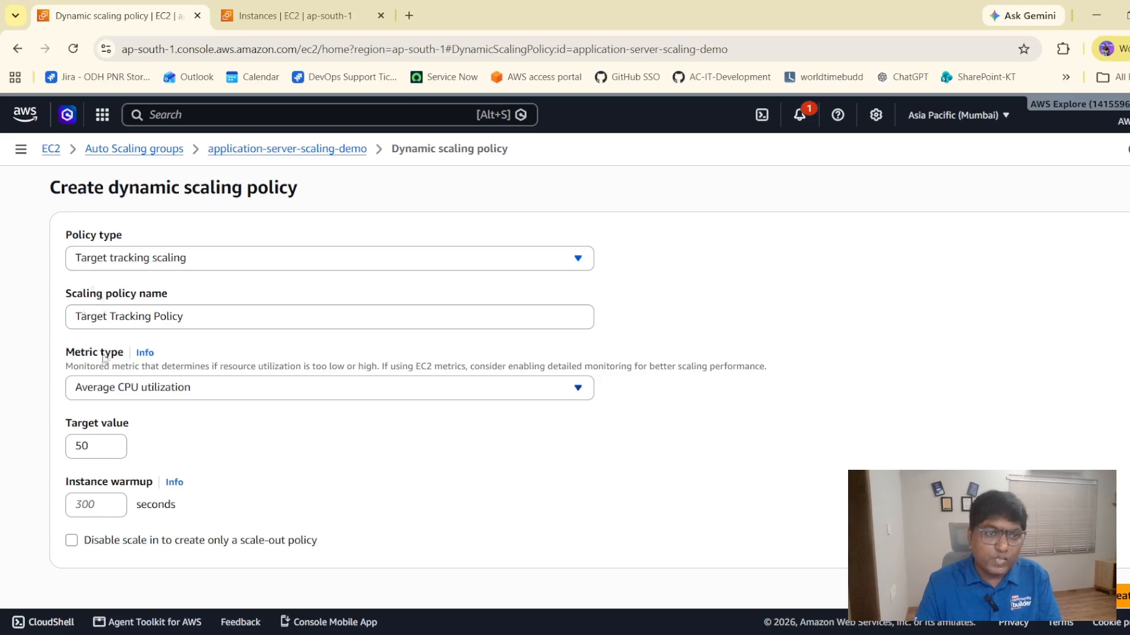
click(135, 391)
click(135, 393)
click(140, 392)
click(140, 393)
drag(106, 444, 57, 445)
click(174, 446)
double_click(90, 446)
click(176, 431)
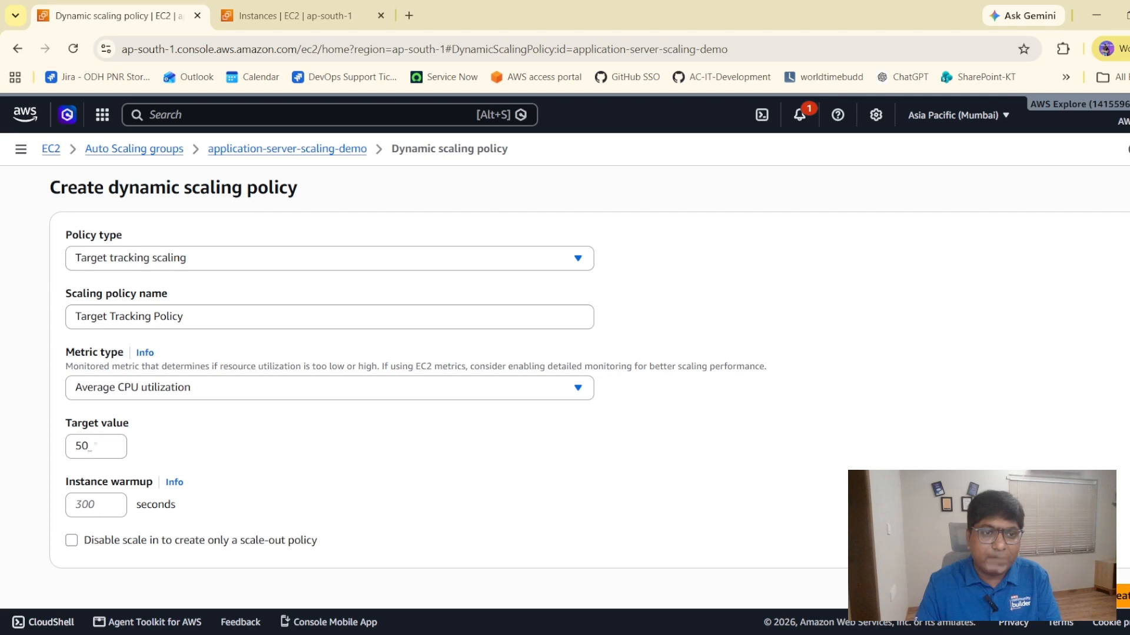
double_click(94, 445)
click(235, 438)
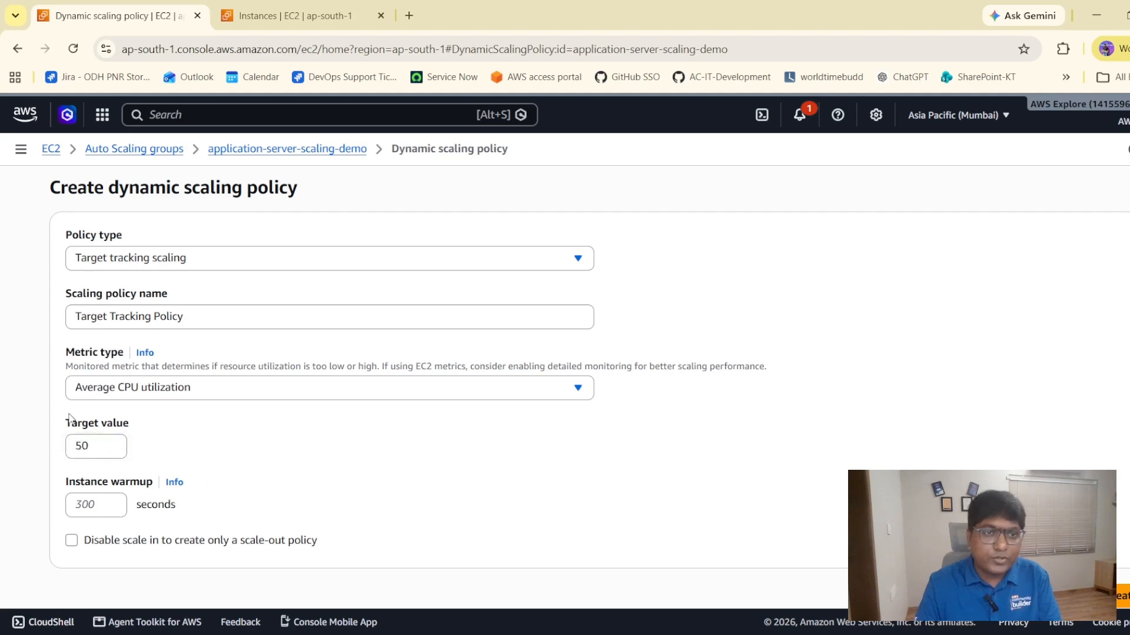
Check the available metric types and return to the application-server-scaling-demo group without creating the dynamic policy.
scroll(240, 423, down, 1)
click(164, 364)
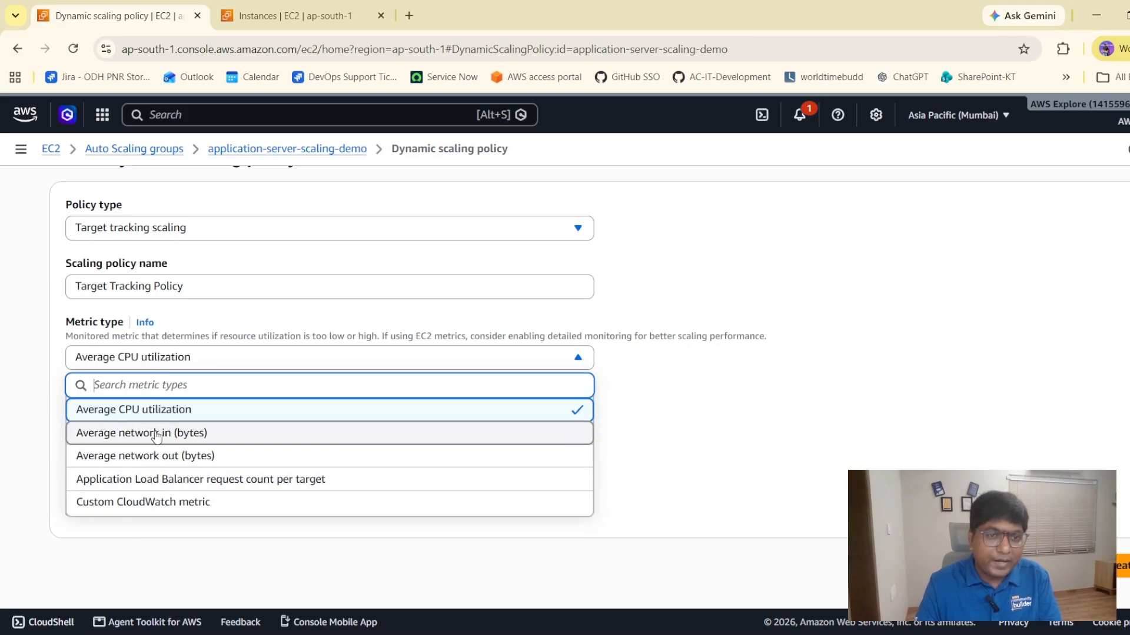
click(855, 405)
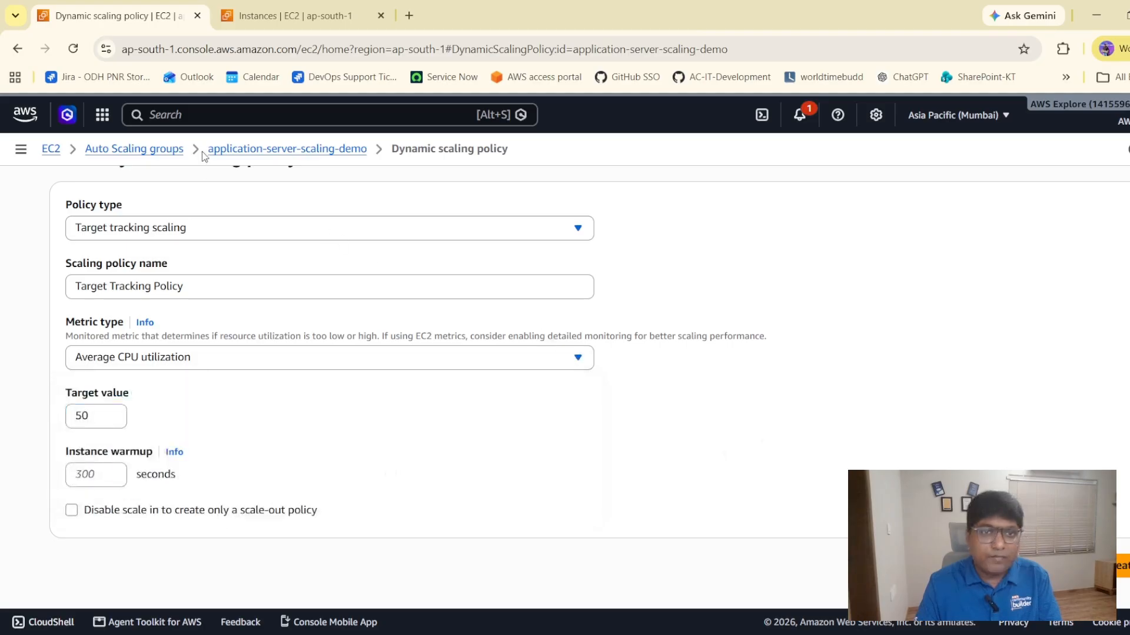
click(276, 151)
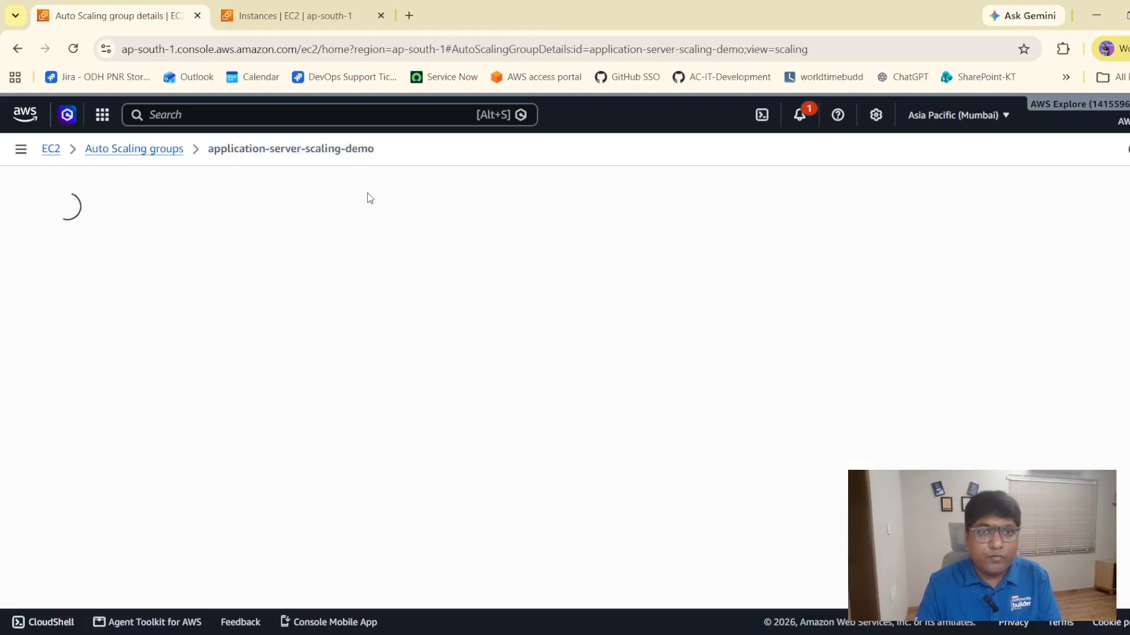
Examine the Dynamic scaling policies section on the group's automatic scaling page.
scroll(475, 419, down, 3)
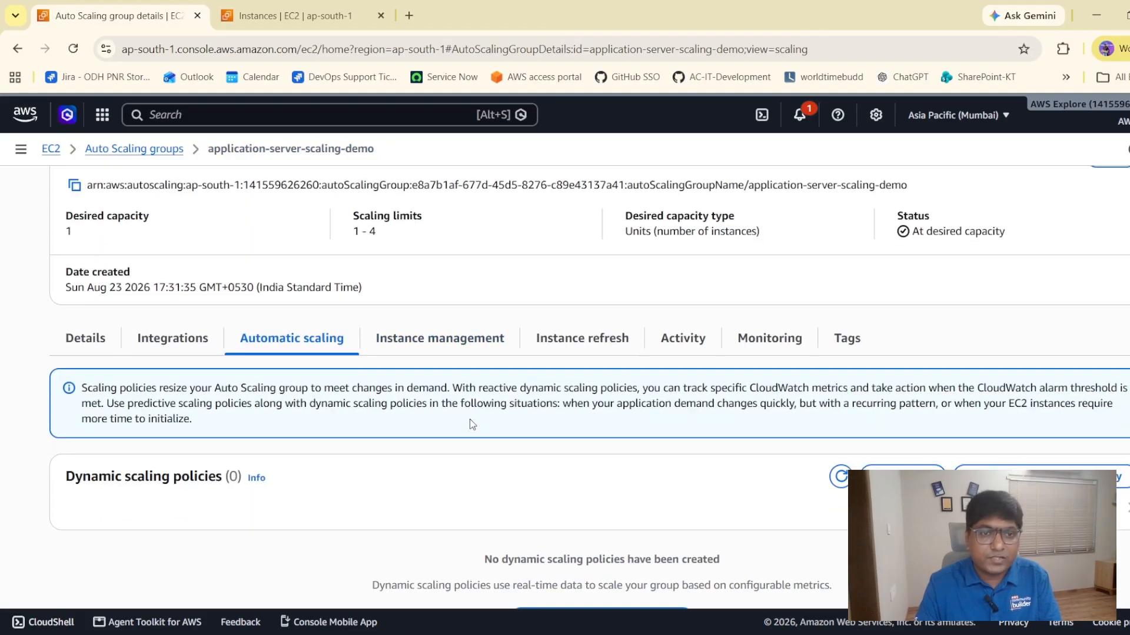
drag(9, 415, 376, 406)
scroll(560, 335, down, 6)
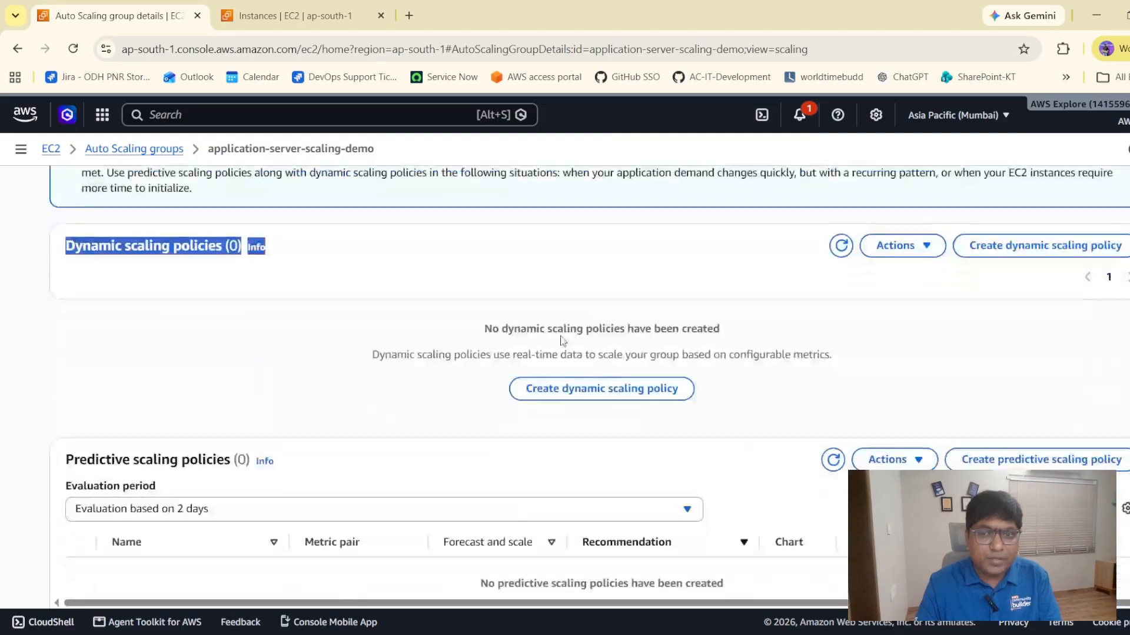
scroll(386, 335, up, 3)
click(320, 323)
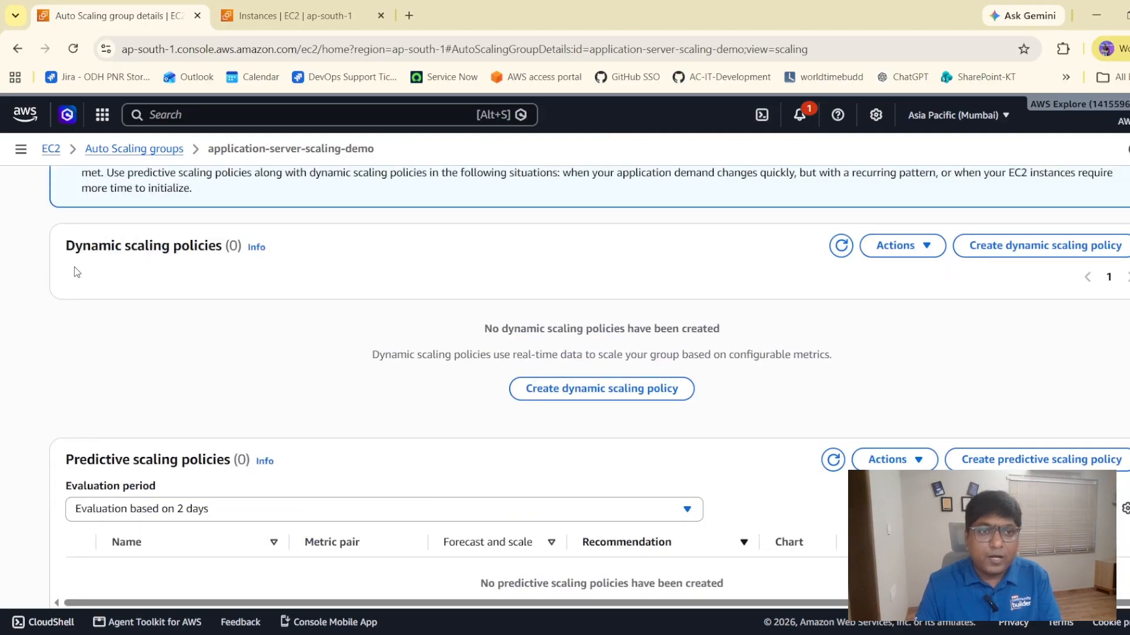
drag(73, 268, 253, 246)
click(280, 268)
Examine the Predictive scaling policies section on the group's automatic scaling page.
scroll(139, 323, down, 3)
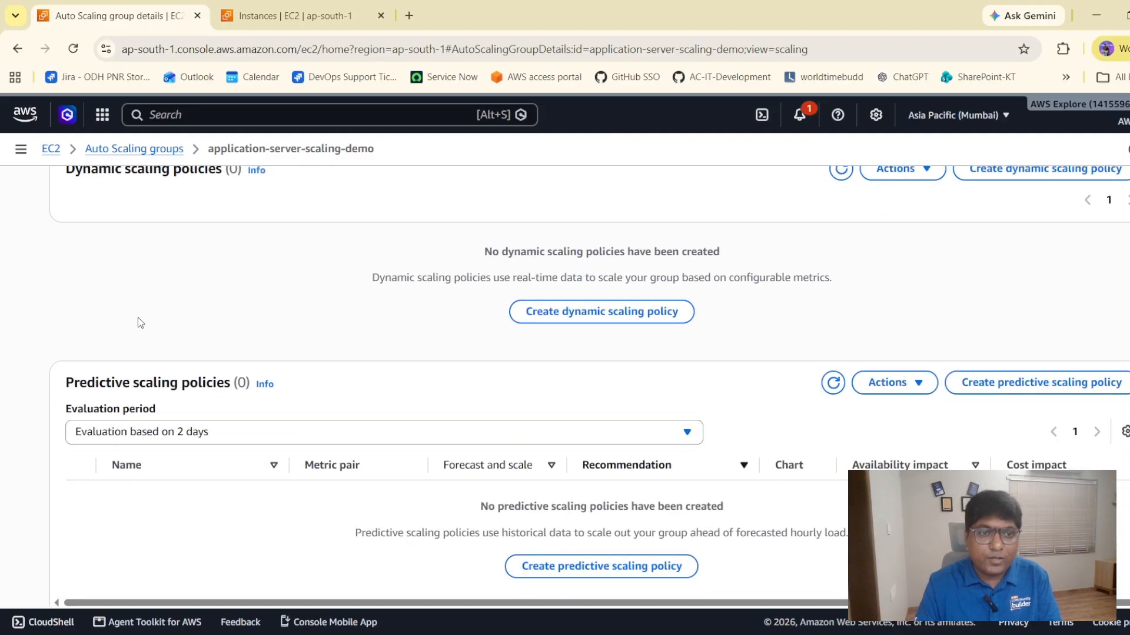
drag(65, 306, 277, 308)
click(397, 317)
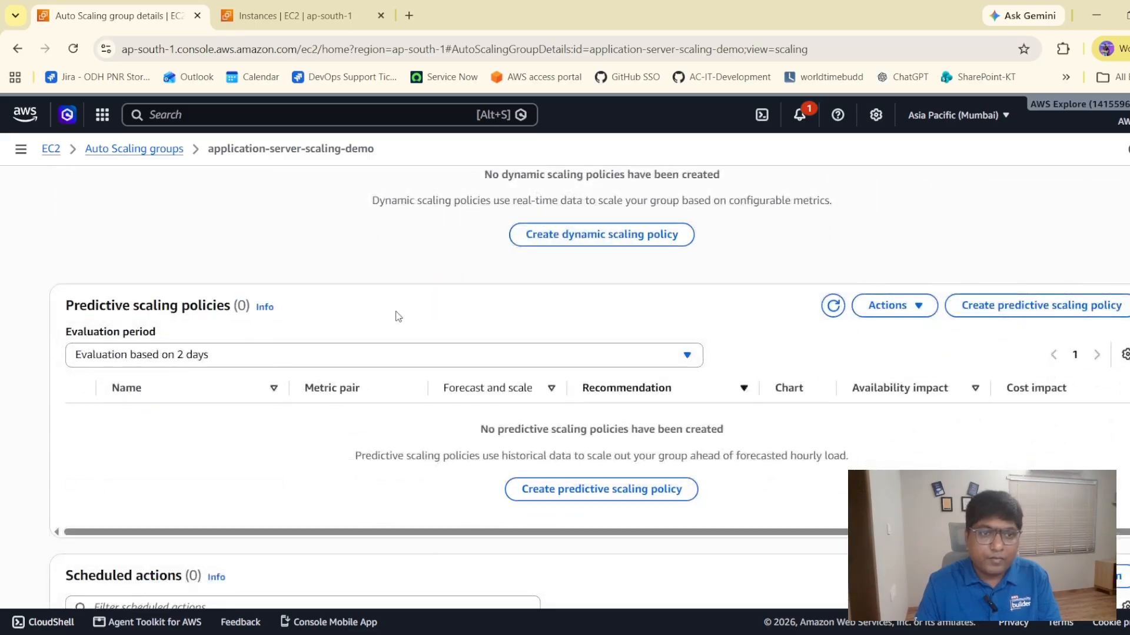
drag(66, 306, 288, 309)
click(262, 339)
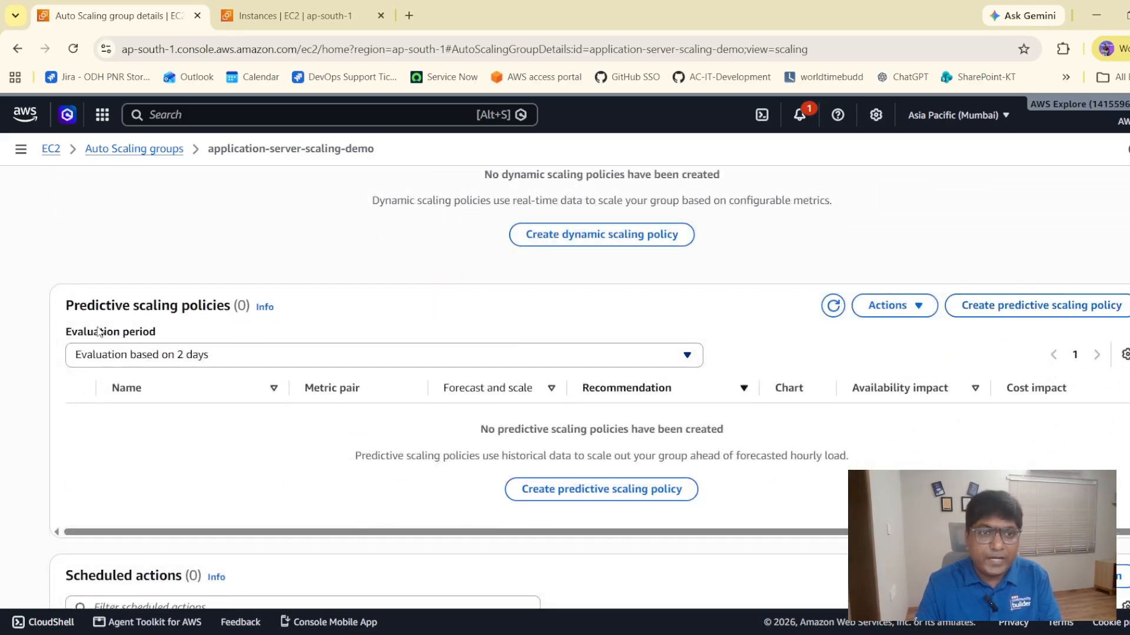
drag(56, 311, 310, 308)
click(414, 314)
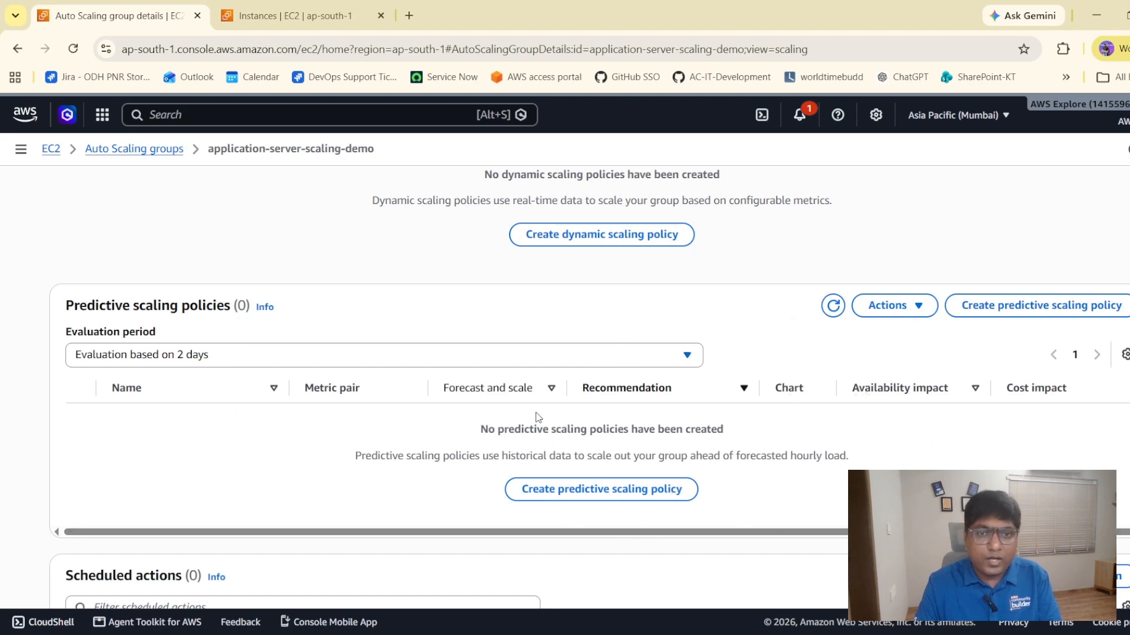
scroll(262, 392, up, 1)
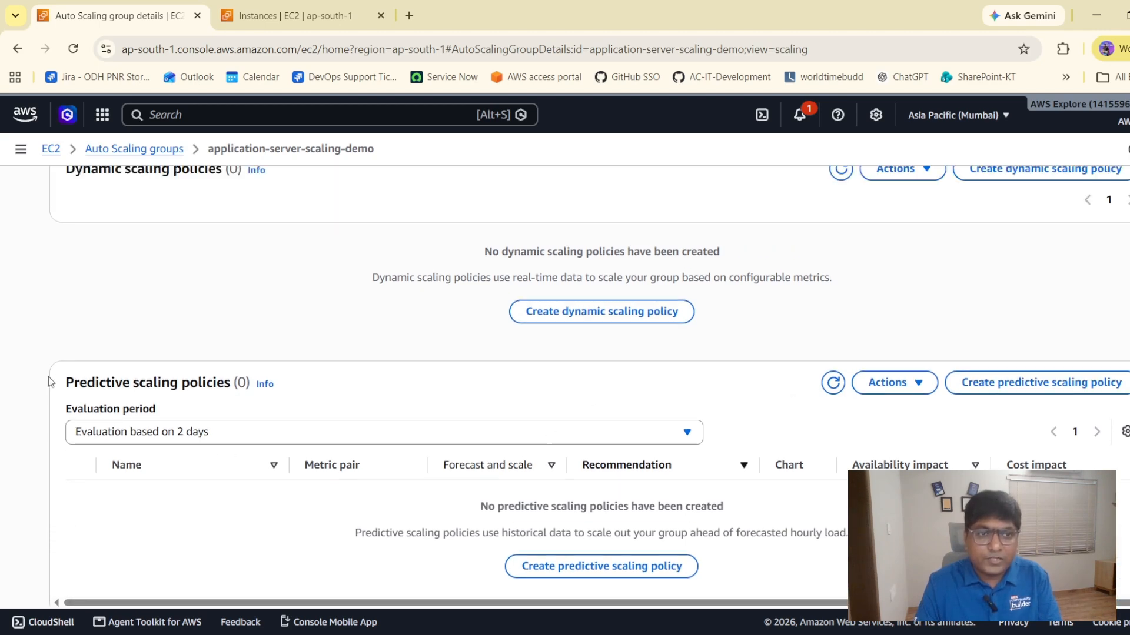
drag(51, 383, 424, 382)
click(426, 383)
Open the predictive scaling policy form, review its metric choices and target utilization, and return to the group without creating a policy.
click(1050, 383)
scroll(699, 405, down, 3)
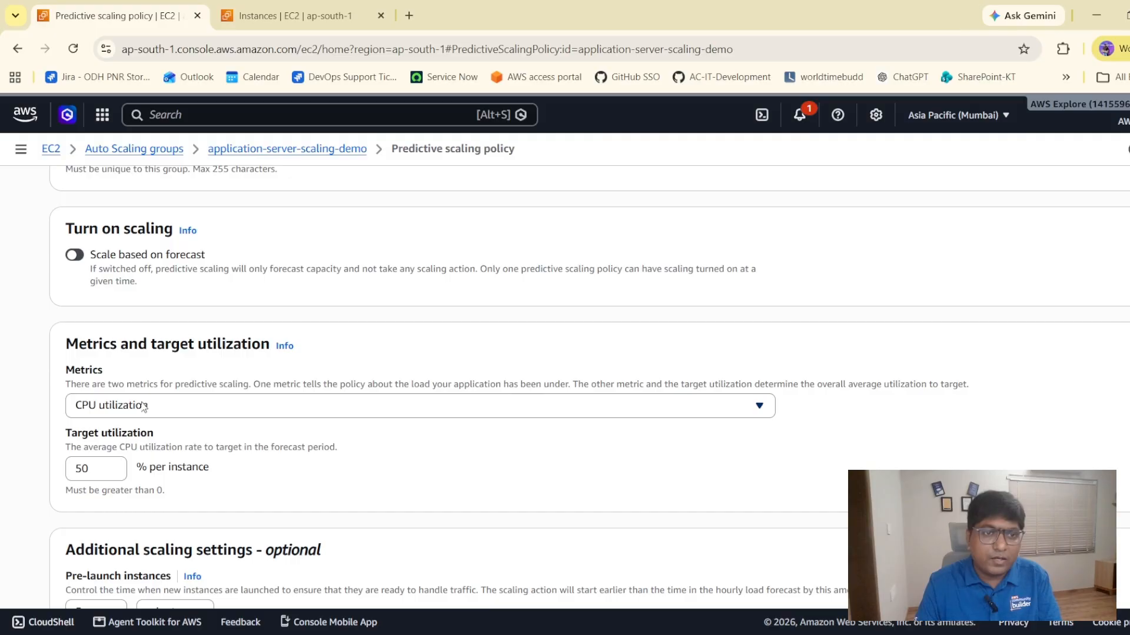
click(144, 406)
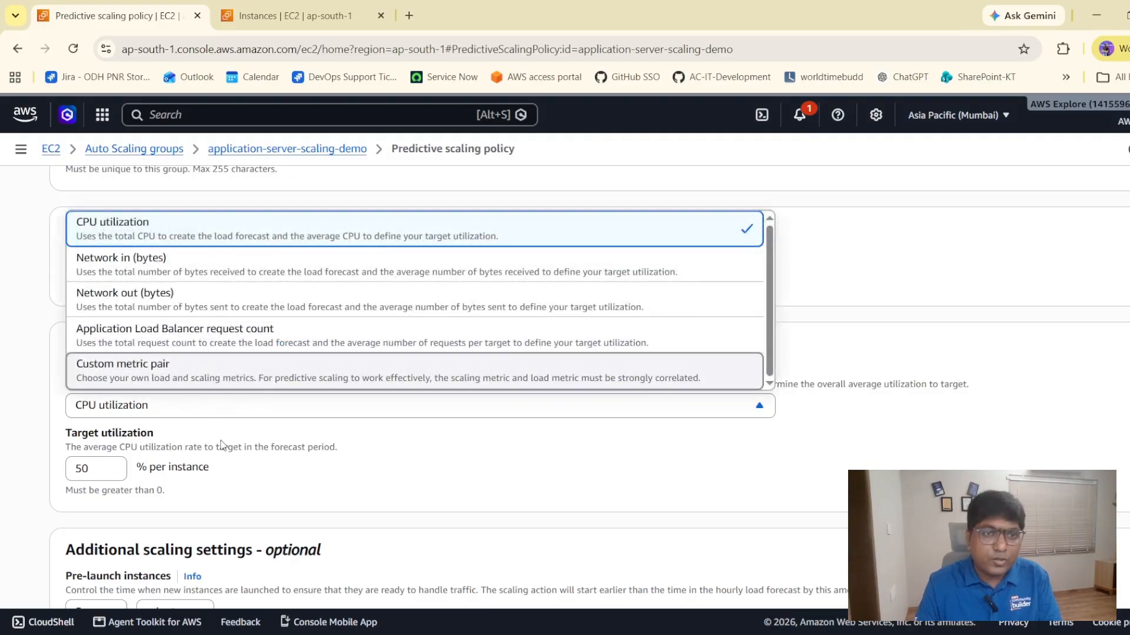
click(252, 456)
scroll(303, 467, down, 4)
scroll(240, 412, up, 6)
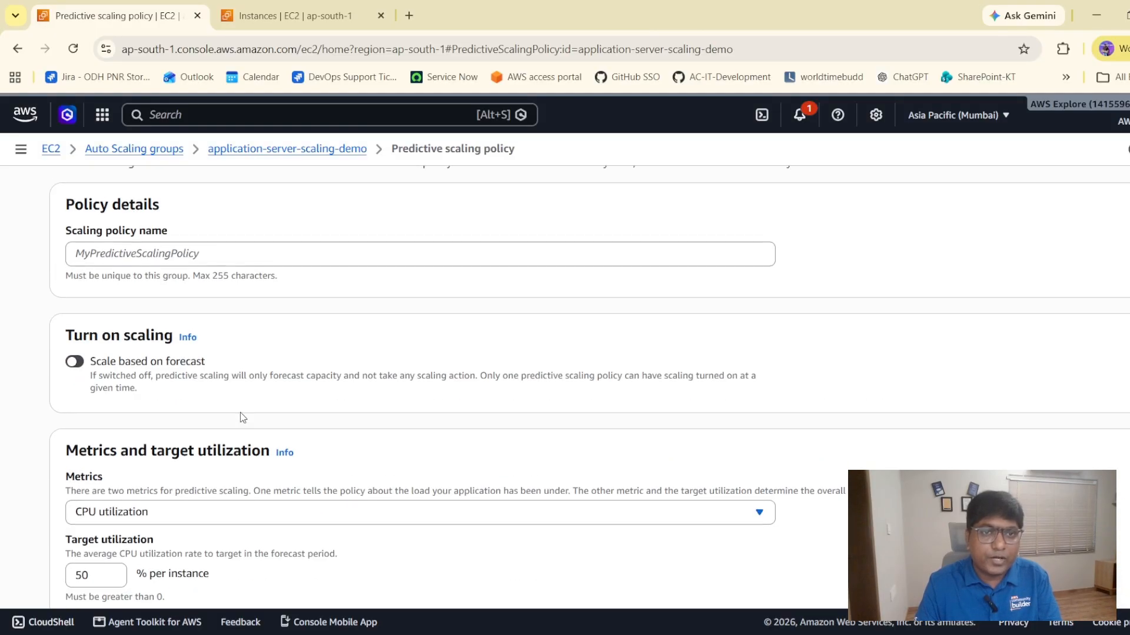
click(285, 151)
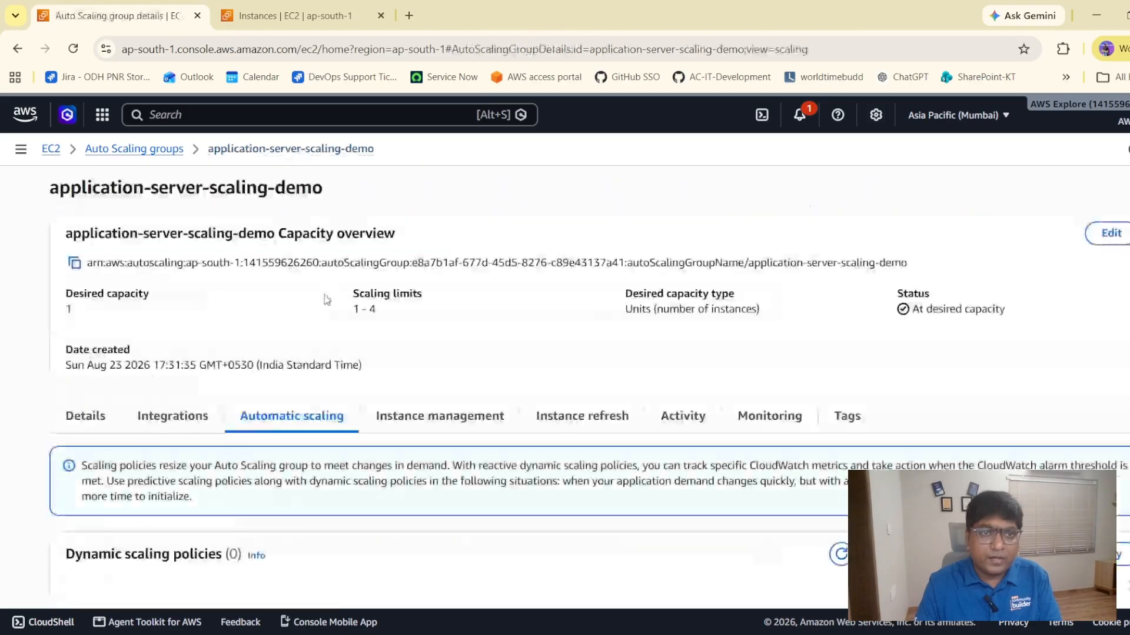
Go over the group's dynamic and predictive scaling policy sections again.
scroll(336, 341, down, 1)
scroll(336, 341, up, 1)
scroll(347, 338, down, 6)
scroll(354, 342, up, 3)
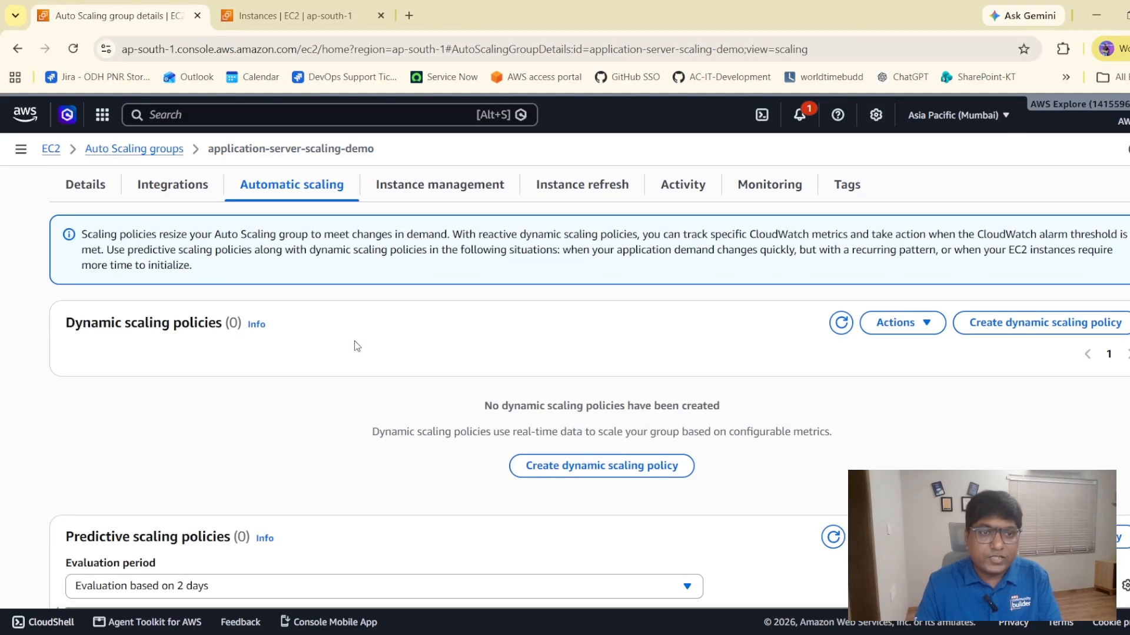
scroll(294, 333, down, 1)
drag(52, 238, 284, 247)
scroll(284, 338, down, 2)
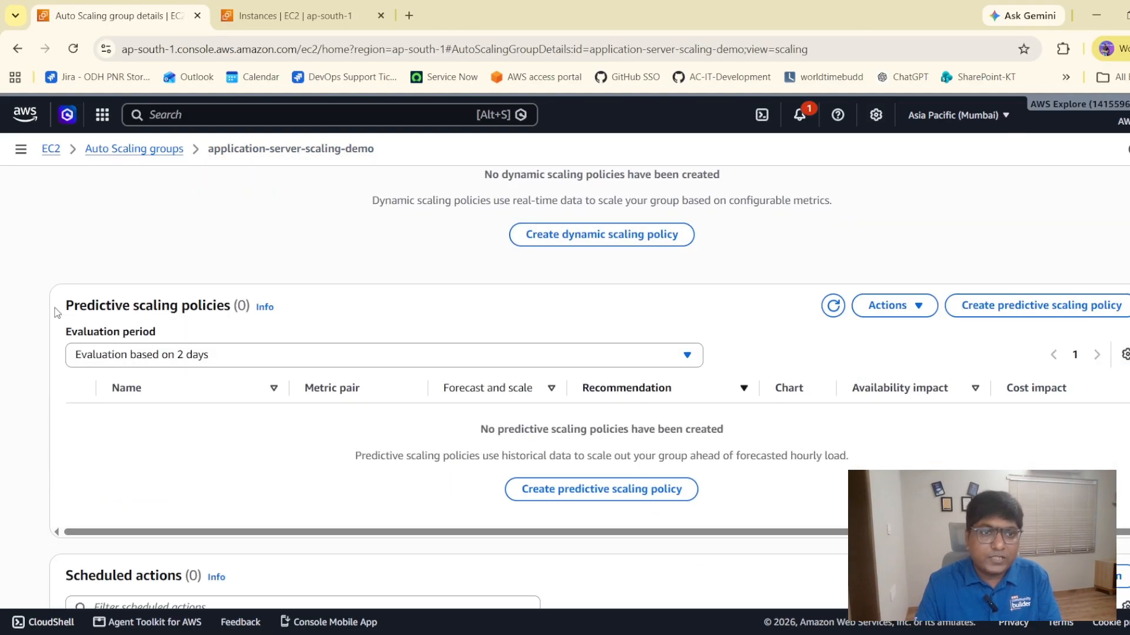
drag(57, 312, 282, 310)
click(338, 313)
Examine the Scheduled actions section and its creation form, closing the form without creating an action.
scroll(338, 312, down, 3)
drag(51, 406, 279, 391)
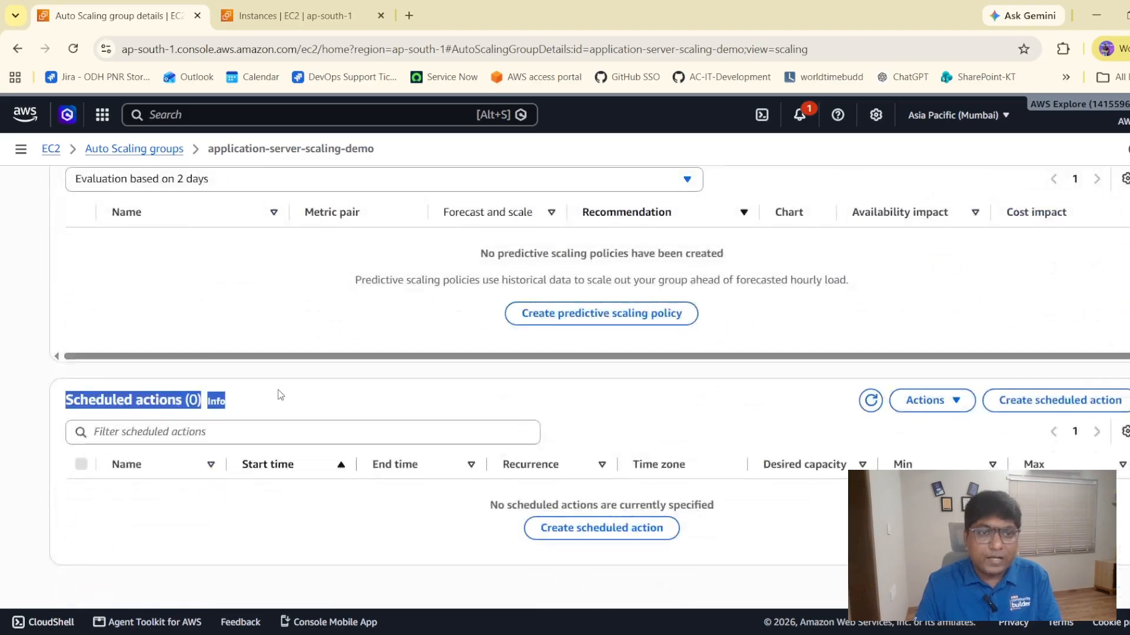
click(359, 394)
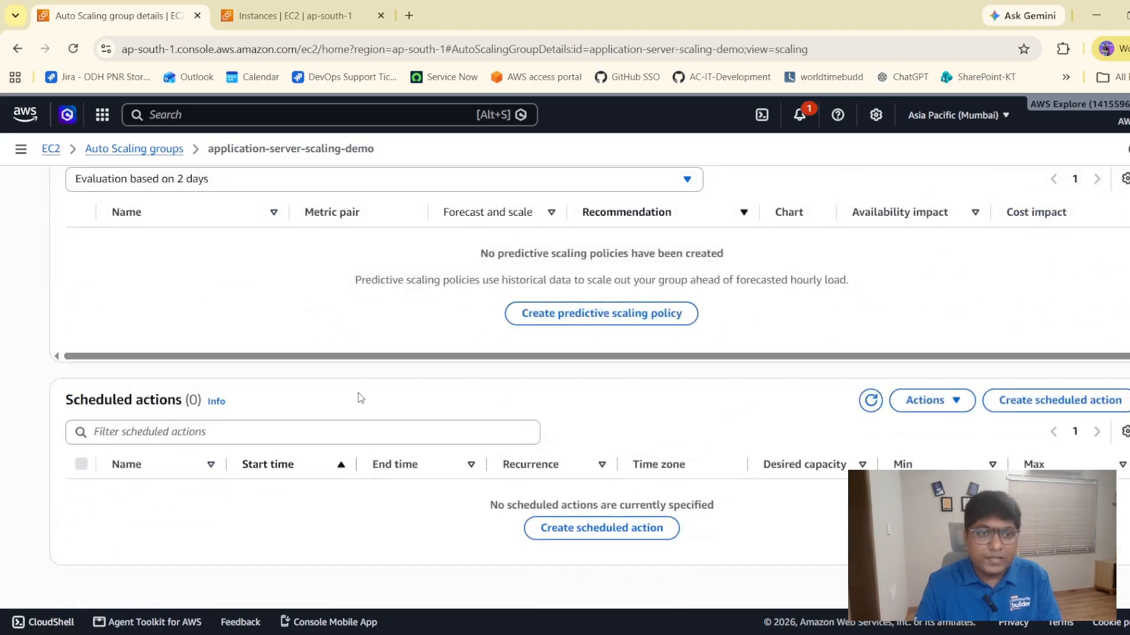
click(1050, 404)
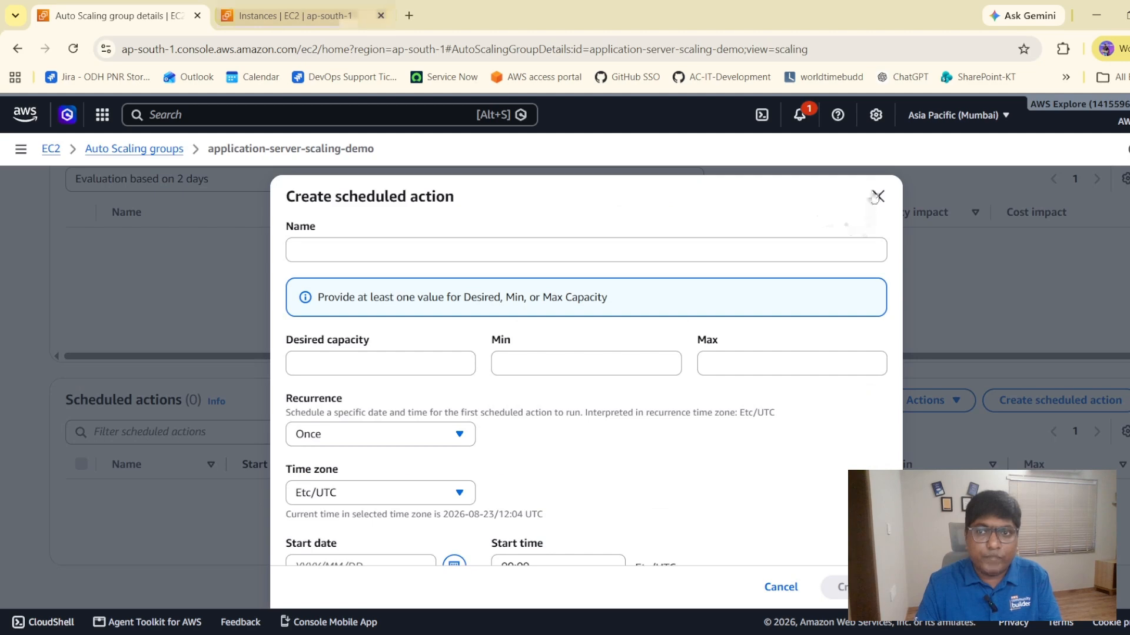
click(874, 196)
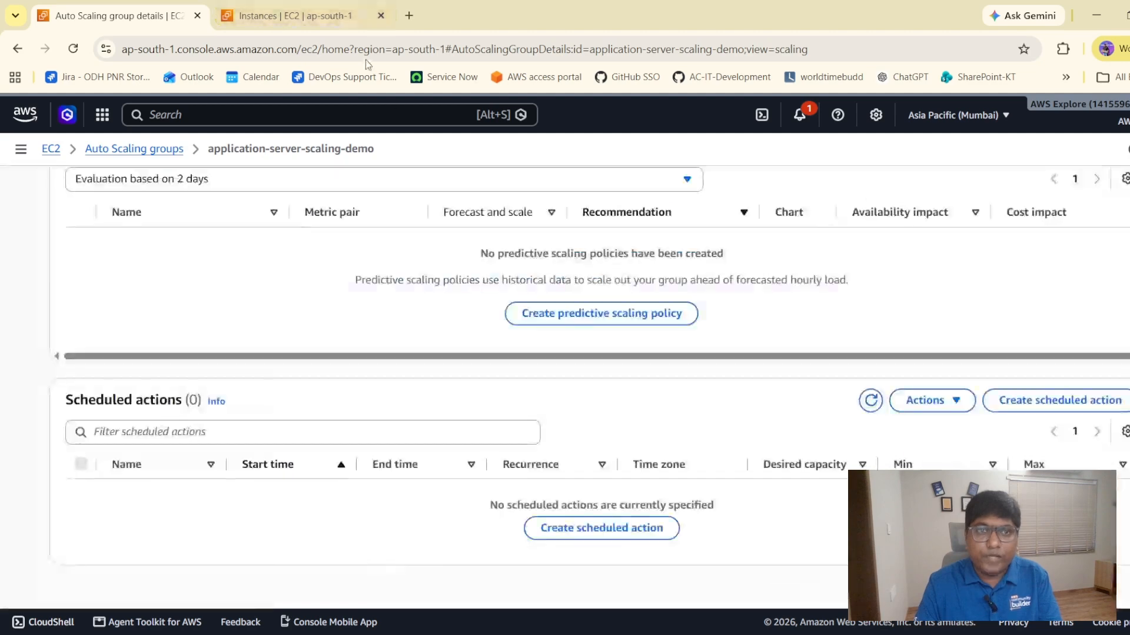
Refresh the EC2 Instances list, check the running instance's state, and return to the Auto Scaling group page.
click(365, 15)
click(719, 184)
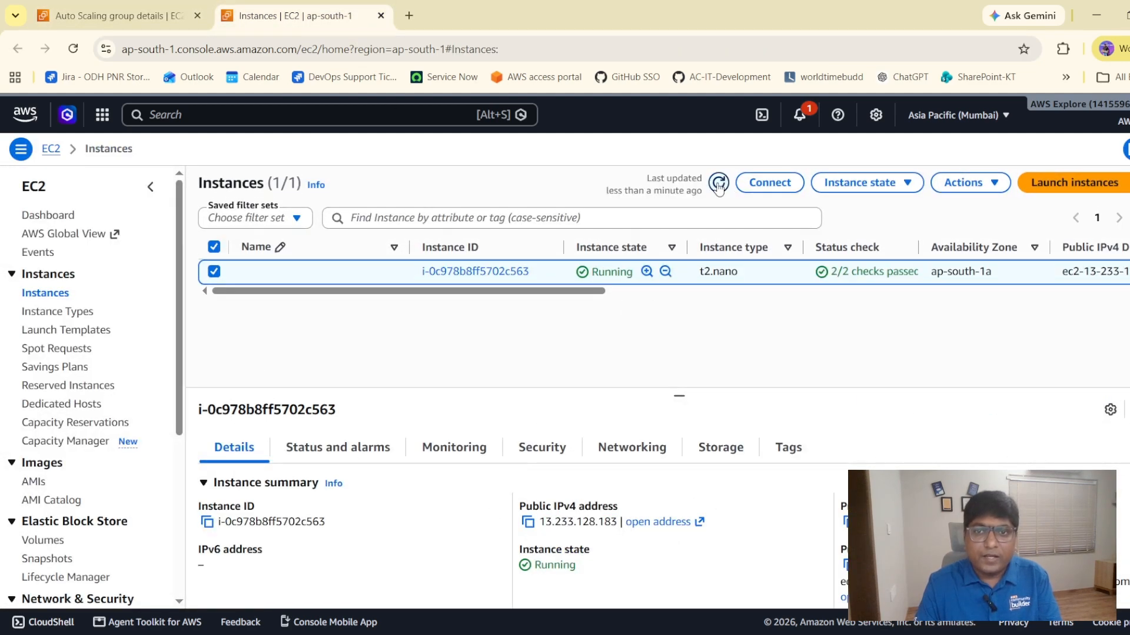
click(719, 184)
click(719, 185)
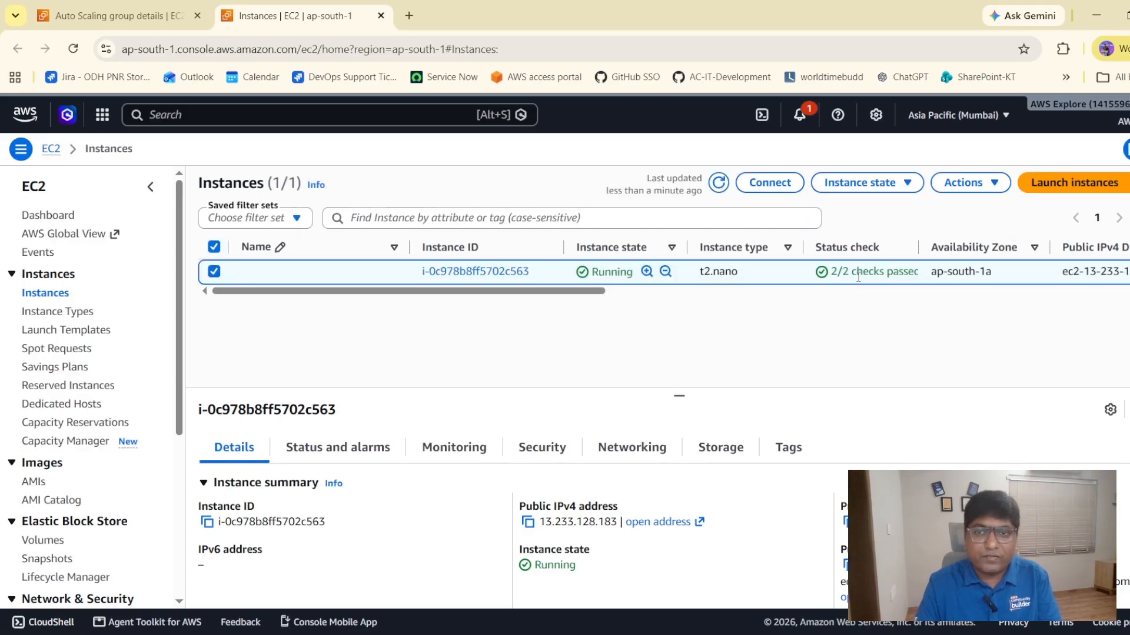
click(82, 11)
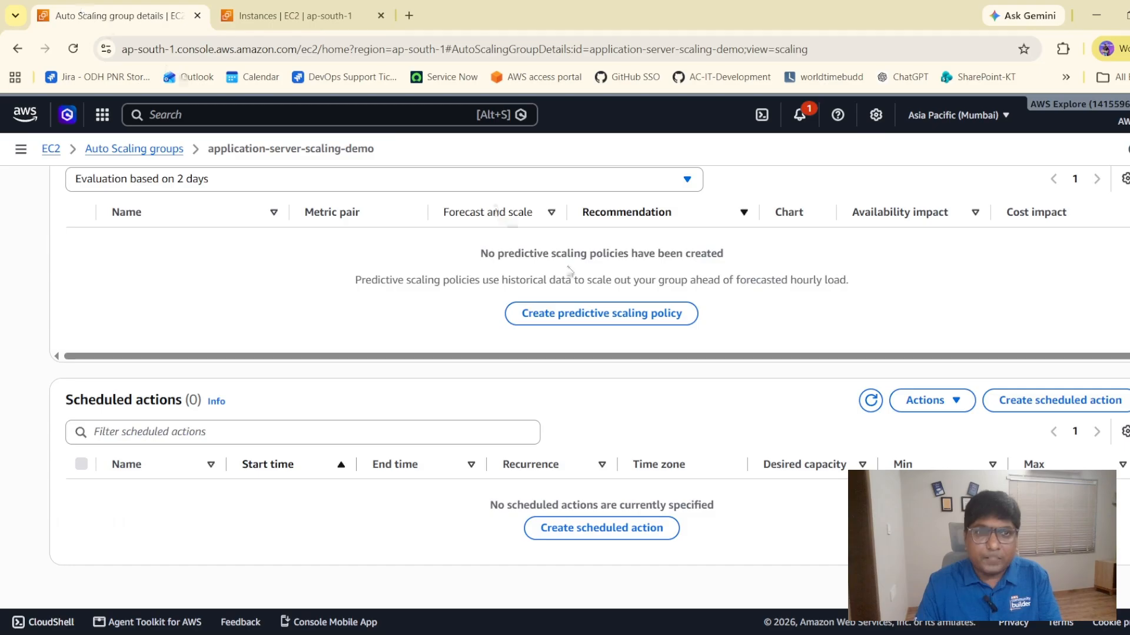
Look up the current UTC time on Google in a new browser tab with the query "utc time now".
click(408, 15)
text(utc)
key(Return)
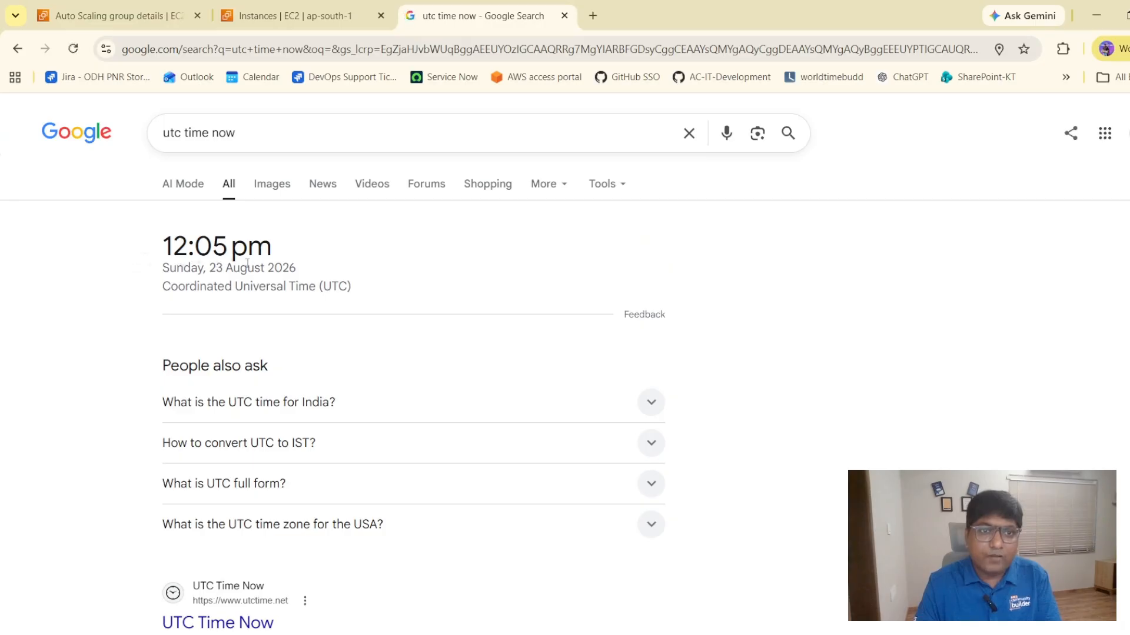
Start a new scheduled action for the application-server-scaling-demo group and name it flash-sale-start.
click(83, 16)
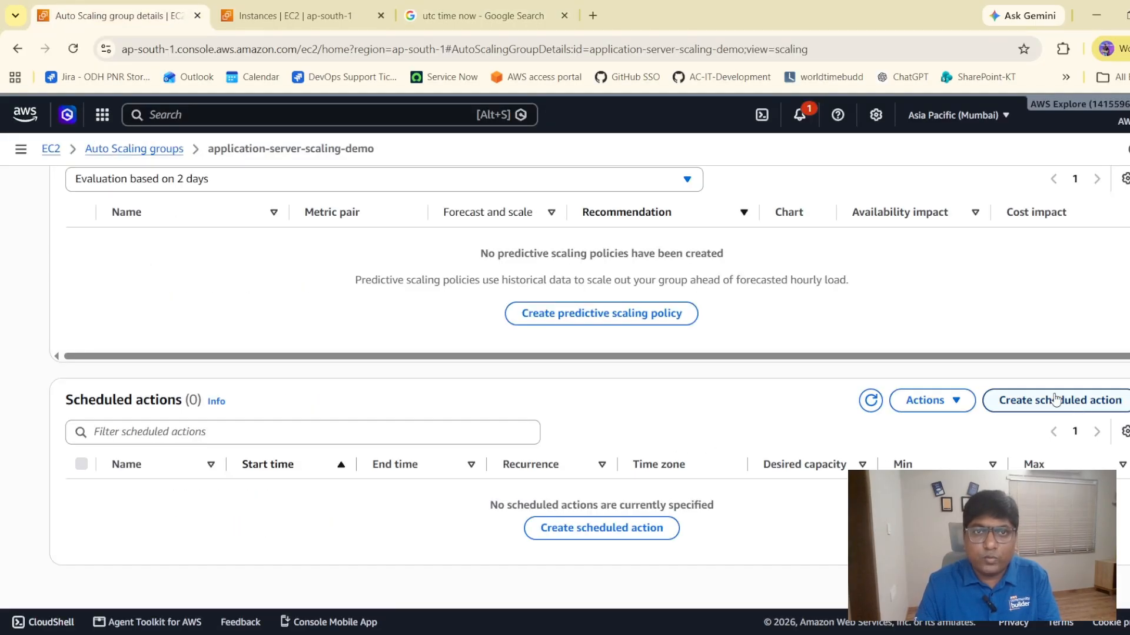
click(1079, 400)
click(331, 255)
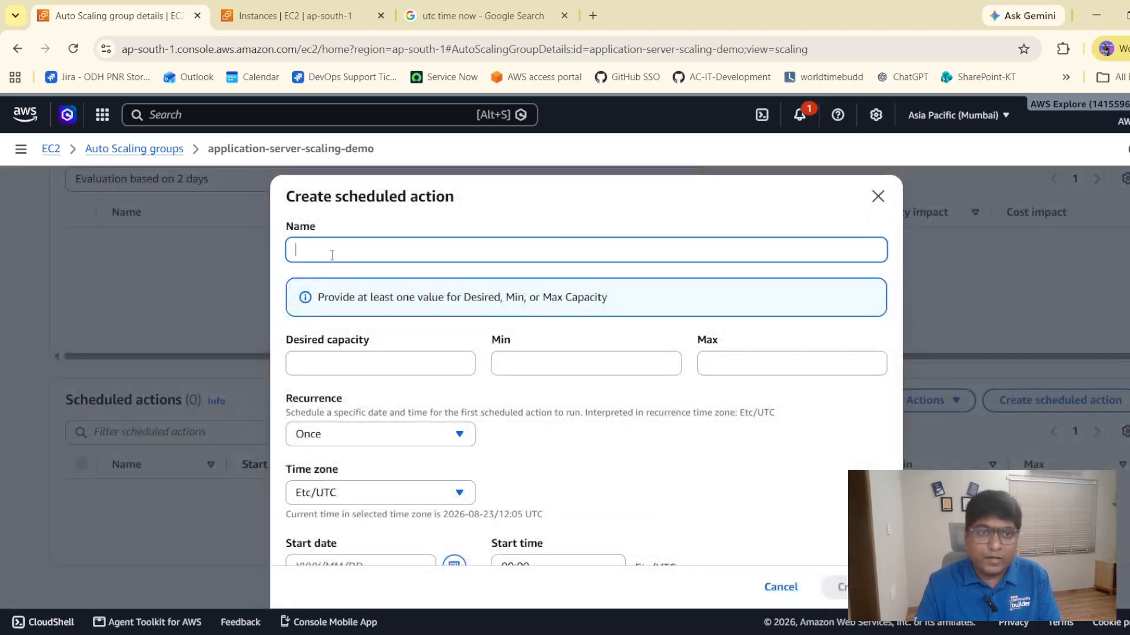
click(877, 196)
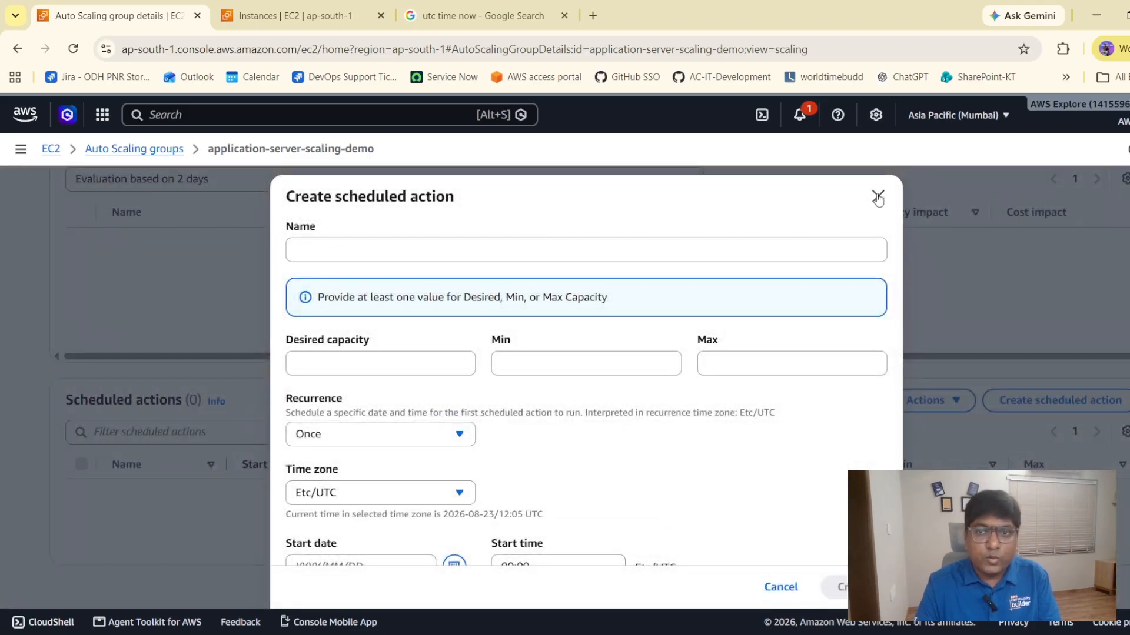
click(308, 242)
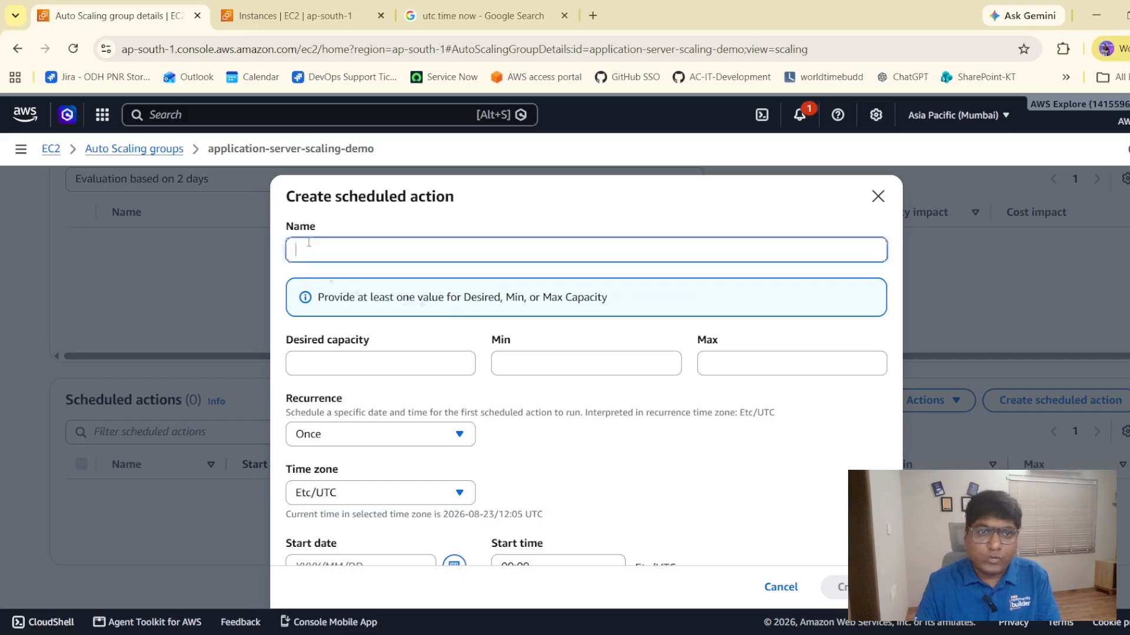
text(flash-sale-st)
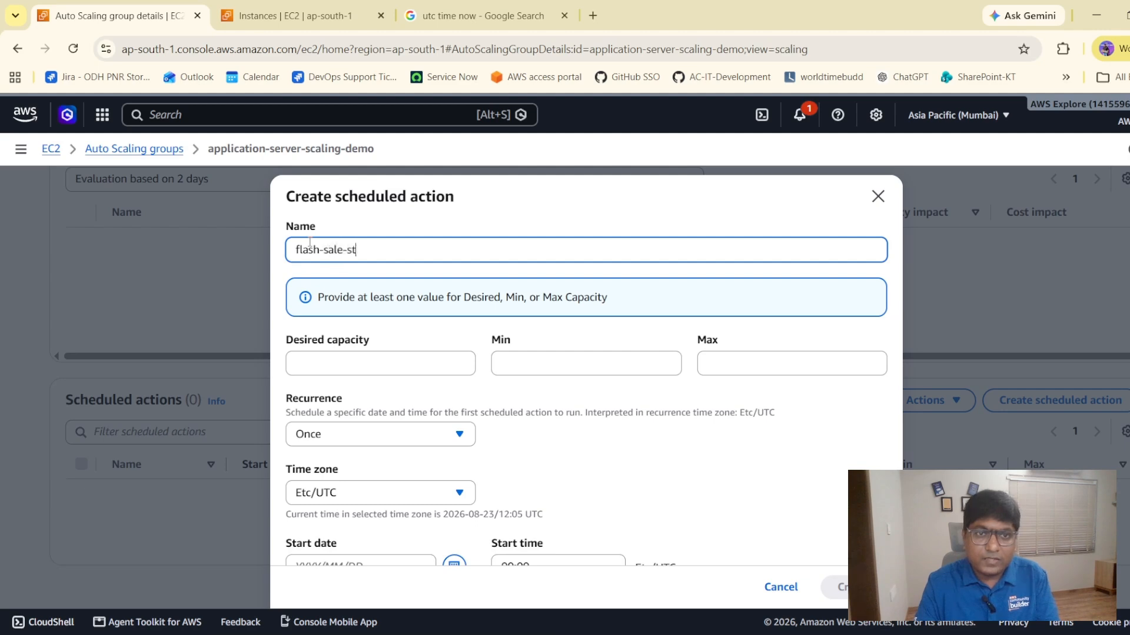
text(art1)
key(BackSpace)
key(ctrl+a)
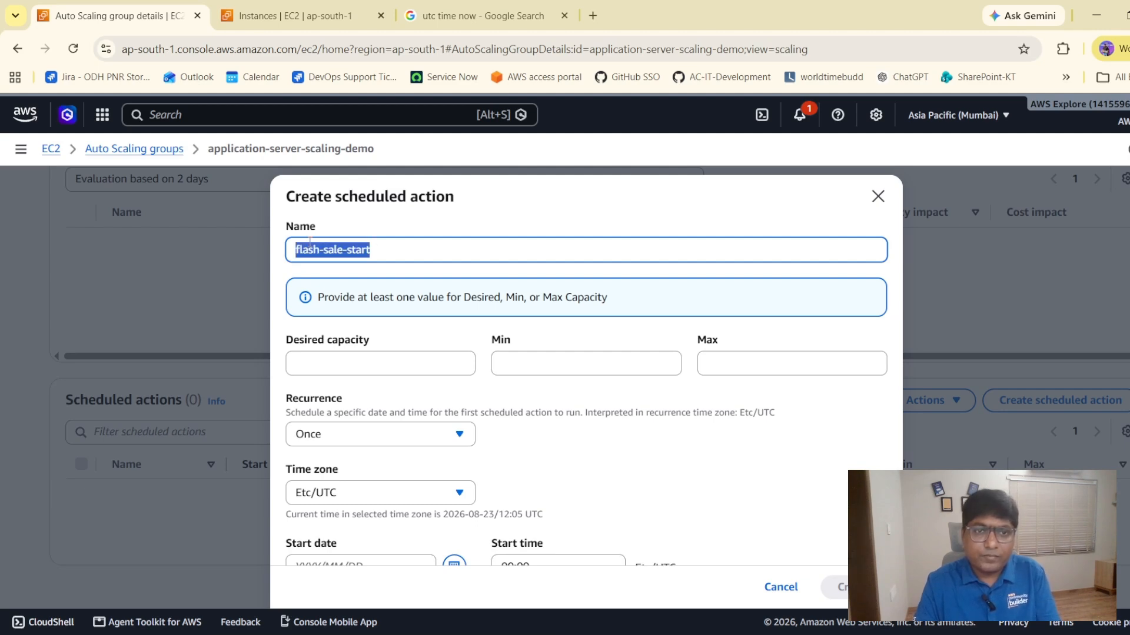
Set the scheduled action's desired, minimum and maximum capacity to 4 each.
click(370, 371)
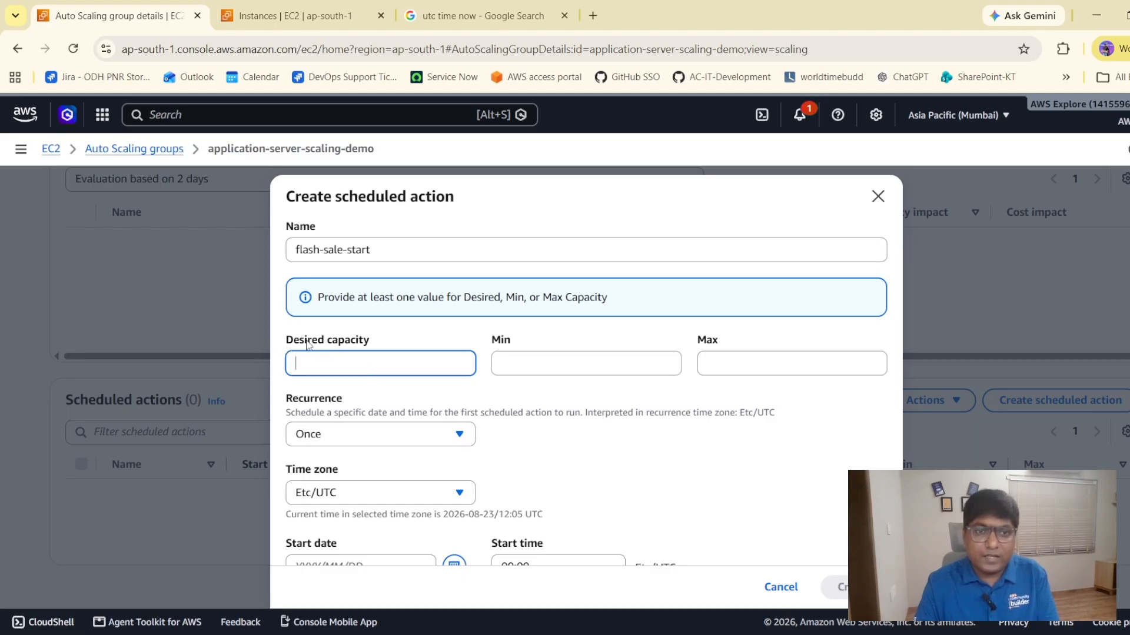
drag(288, 346, 381, 352)
click(336, 372)
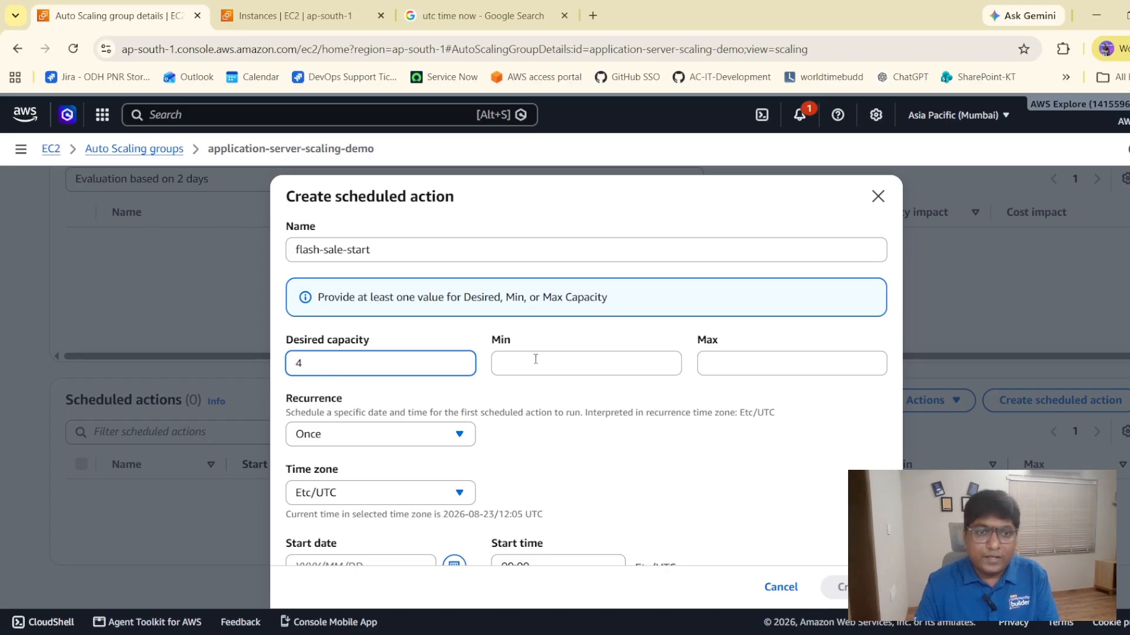
click(731, 361)
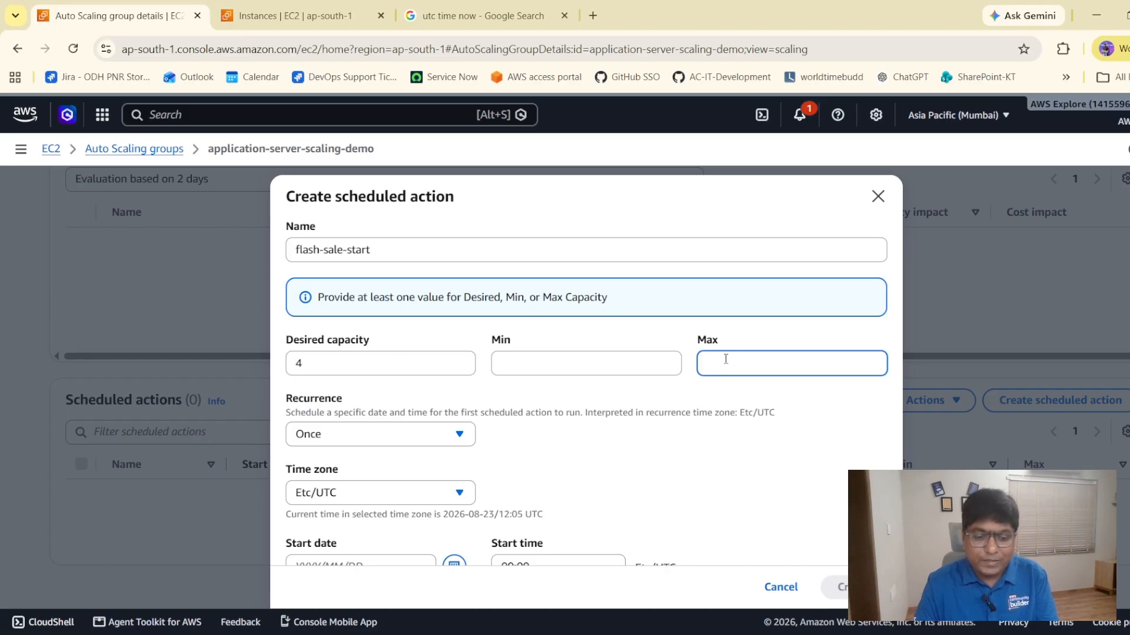
click(515, 366)
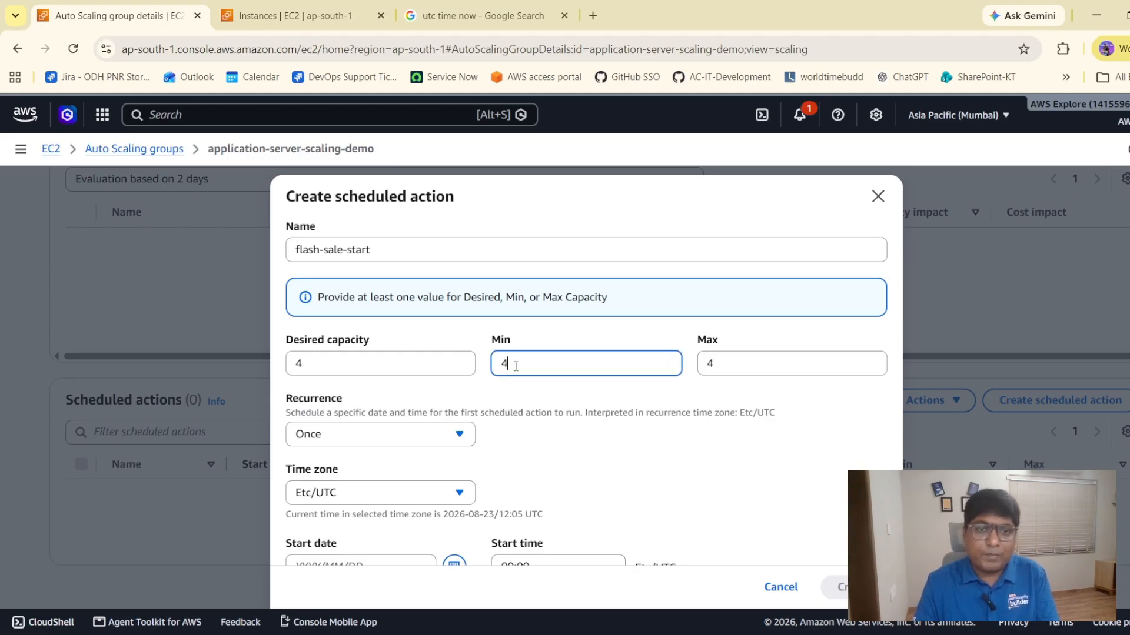
text(4)
Change the minimum capacity of the flash-sale-start scheduled action to 1.
double_click(583, 364)
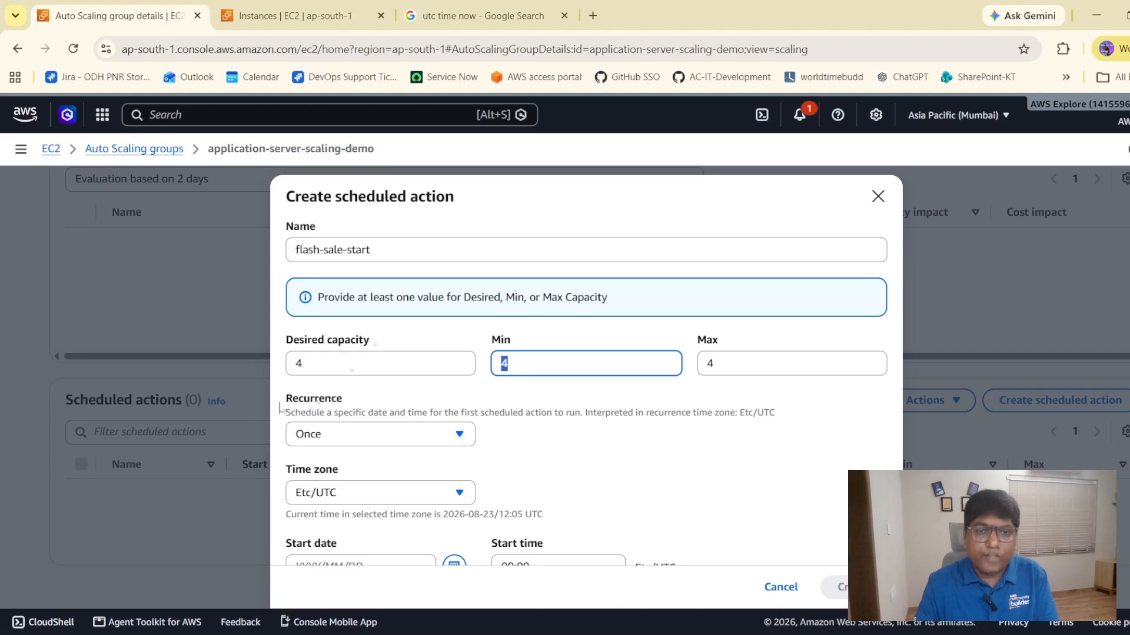
click(520, 397)
drag(440, 247, 196, 249)
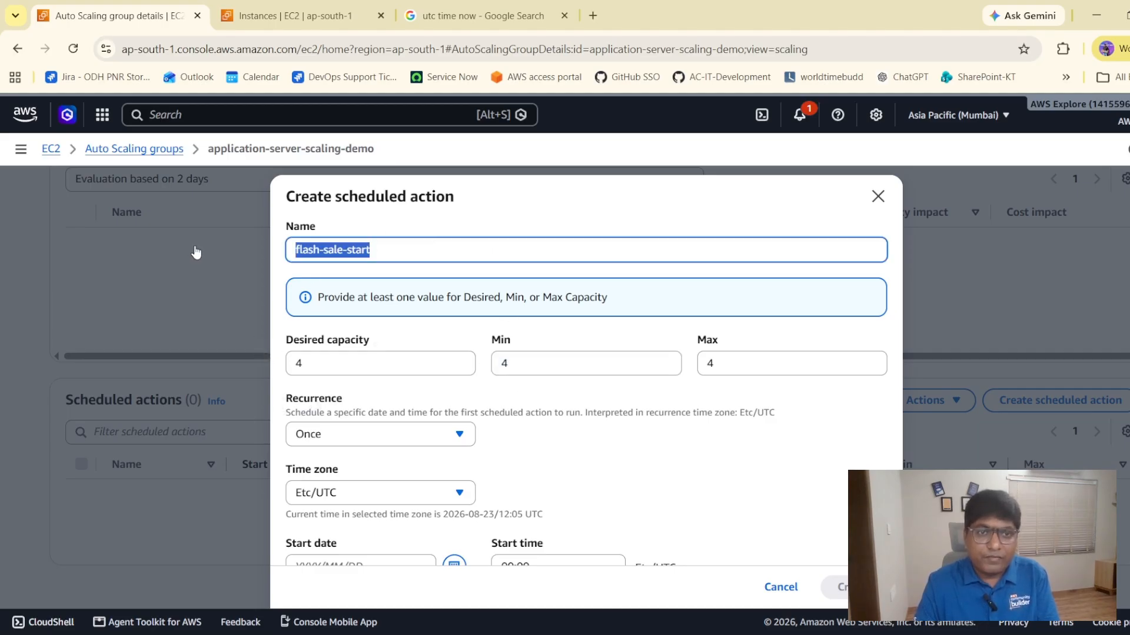
click(523, 231)
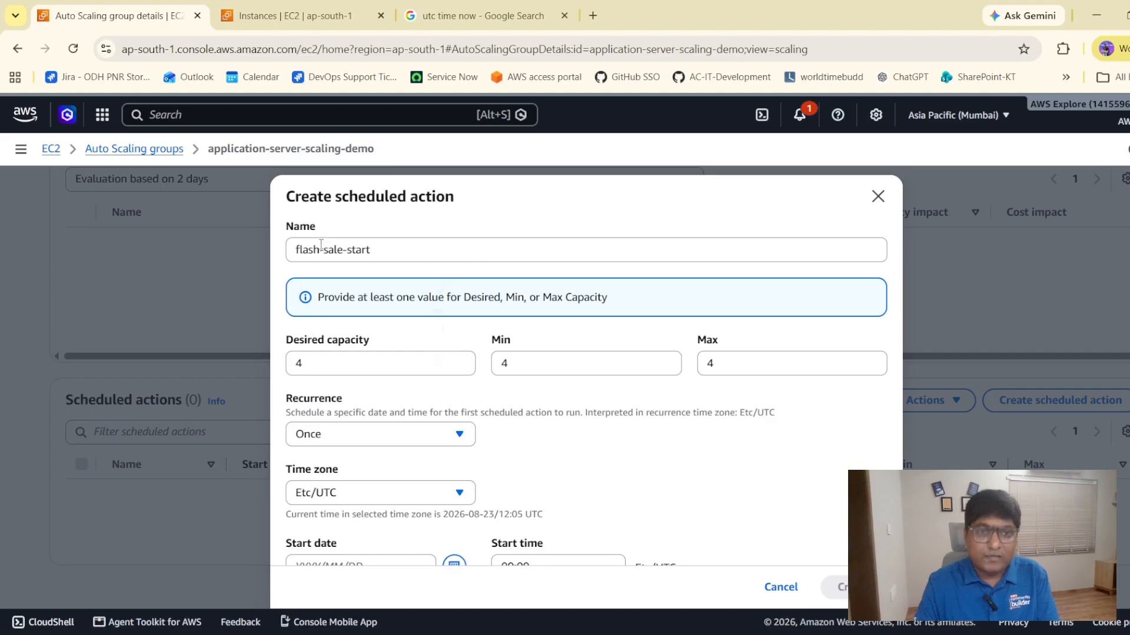
double_click(514, 362)
text(1)
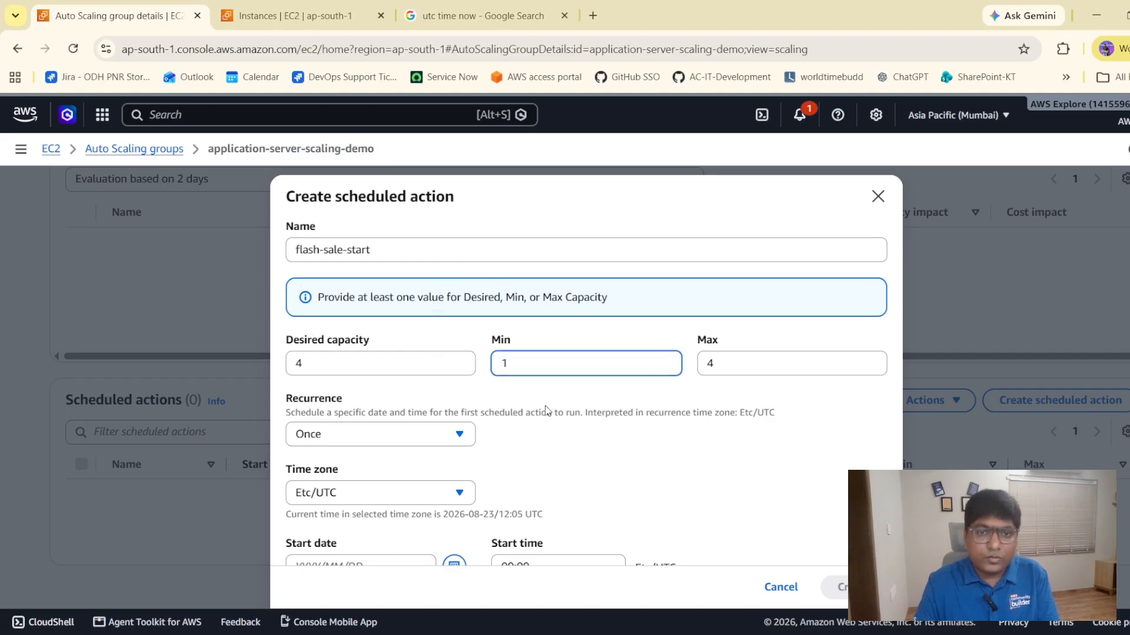
click(545, 405)
drag(516, 347, 451, 347)
double_click(449, 356)
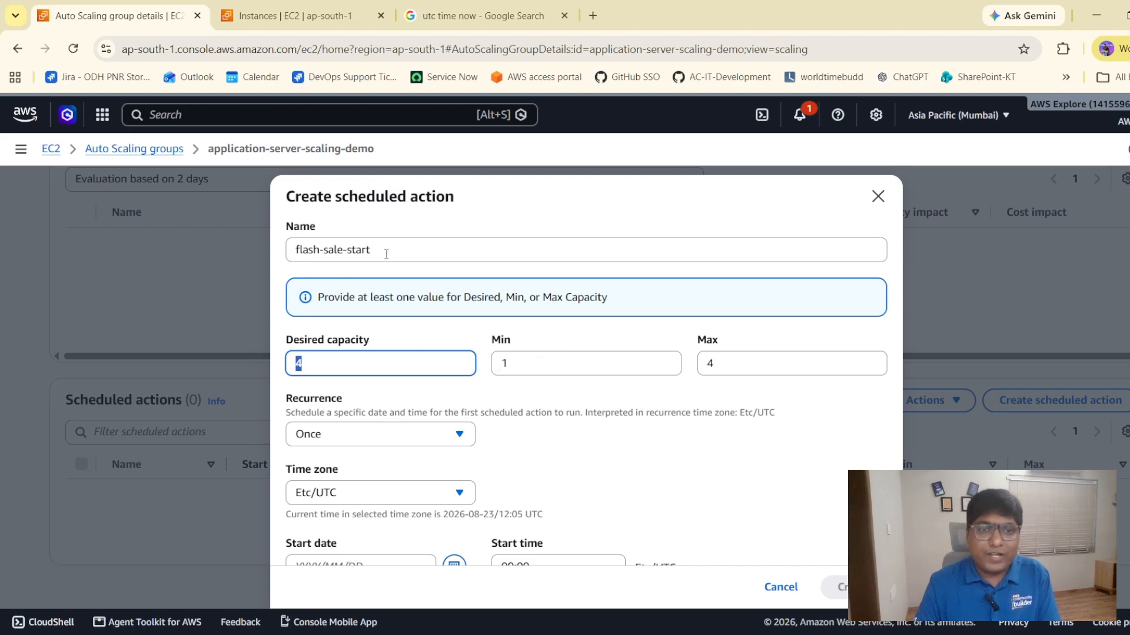
drag(365, 369, 290, 363)
drag(527, 374, 481, 366)
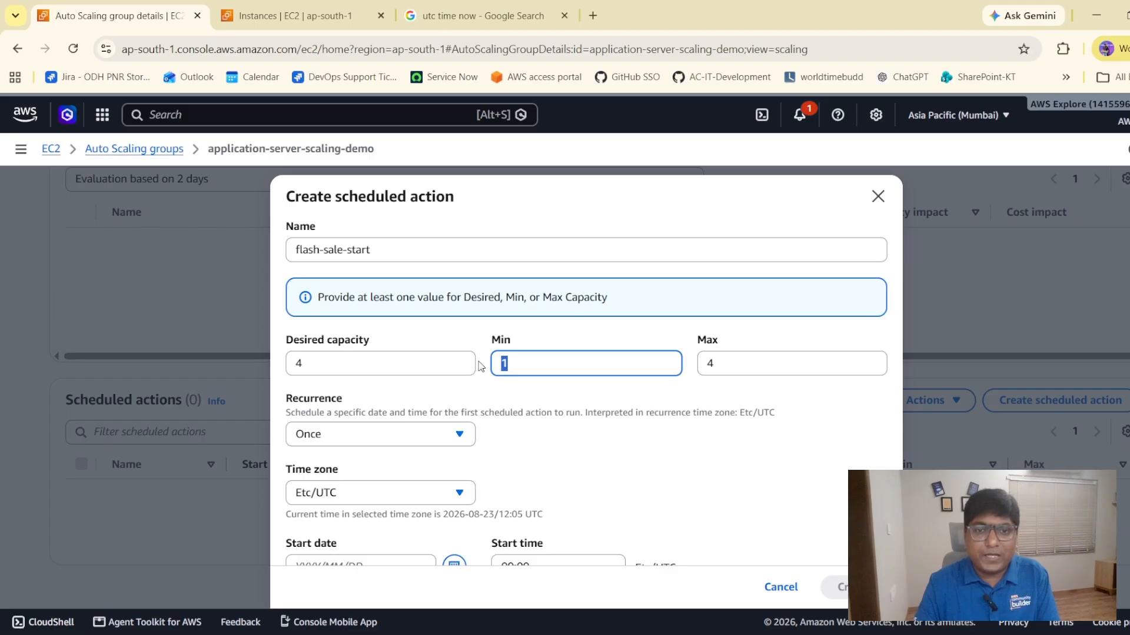
double_click(740, 366)
click(568, 443)
Examine the recurrence, time zone and start settings, viewing the available time zones while keeping Etc/UTC.
scroll(565, 447, down, 2)
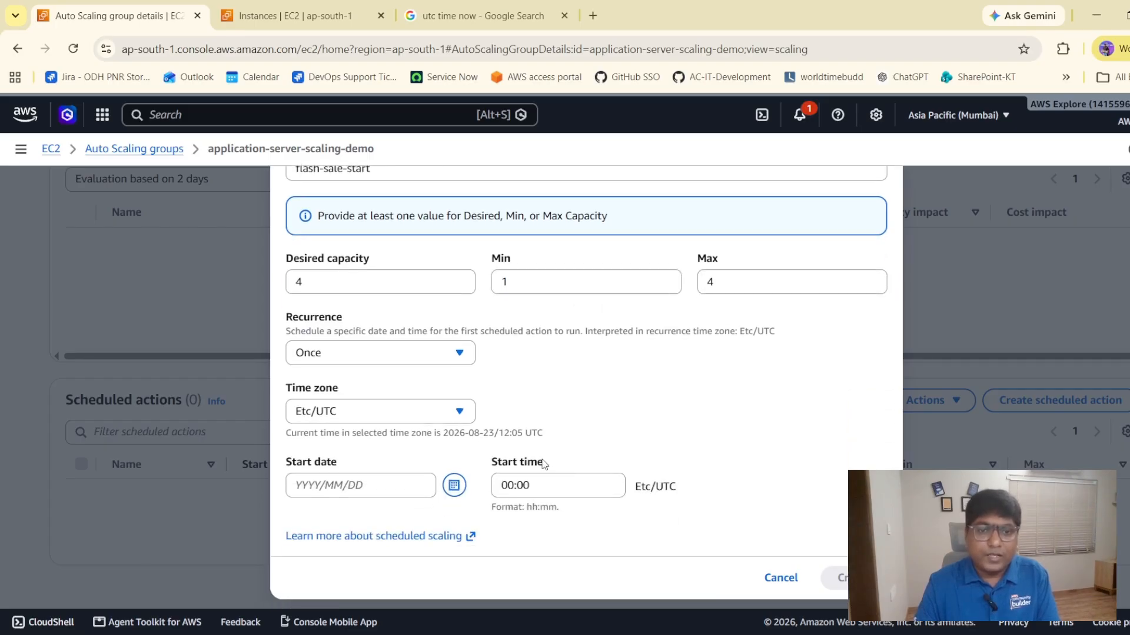
click(316, 415)
click(316, 415)
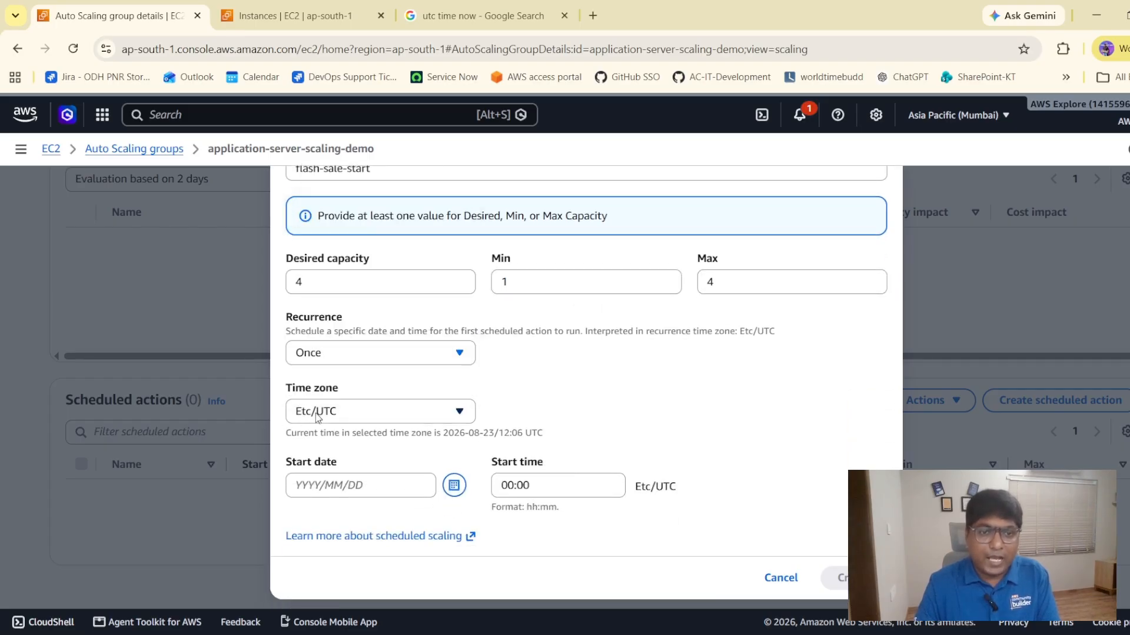
click(332, 418)
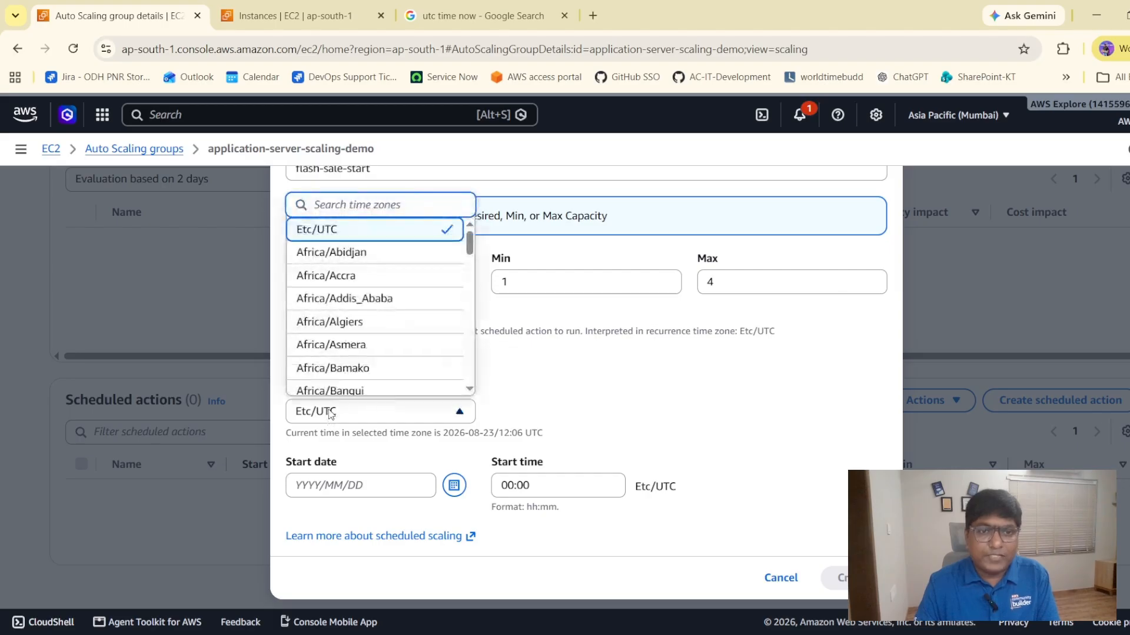
click(332, 415)
scroll(460, 291, up, 2)
scroll(379, 315, down, 2)
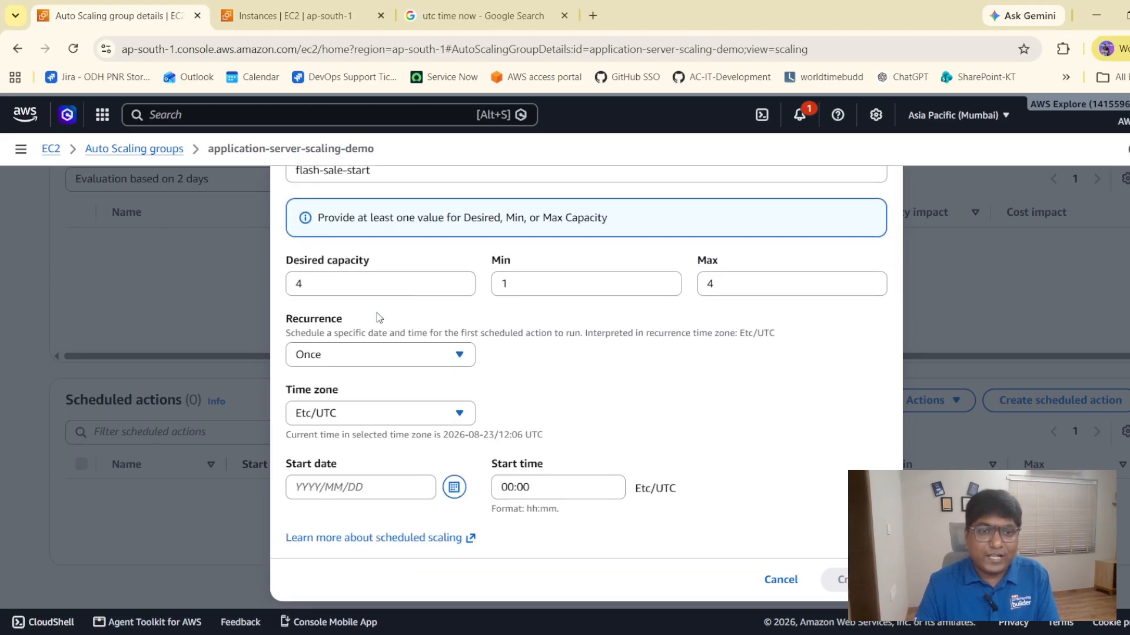
click(334, 417)
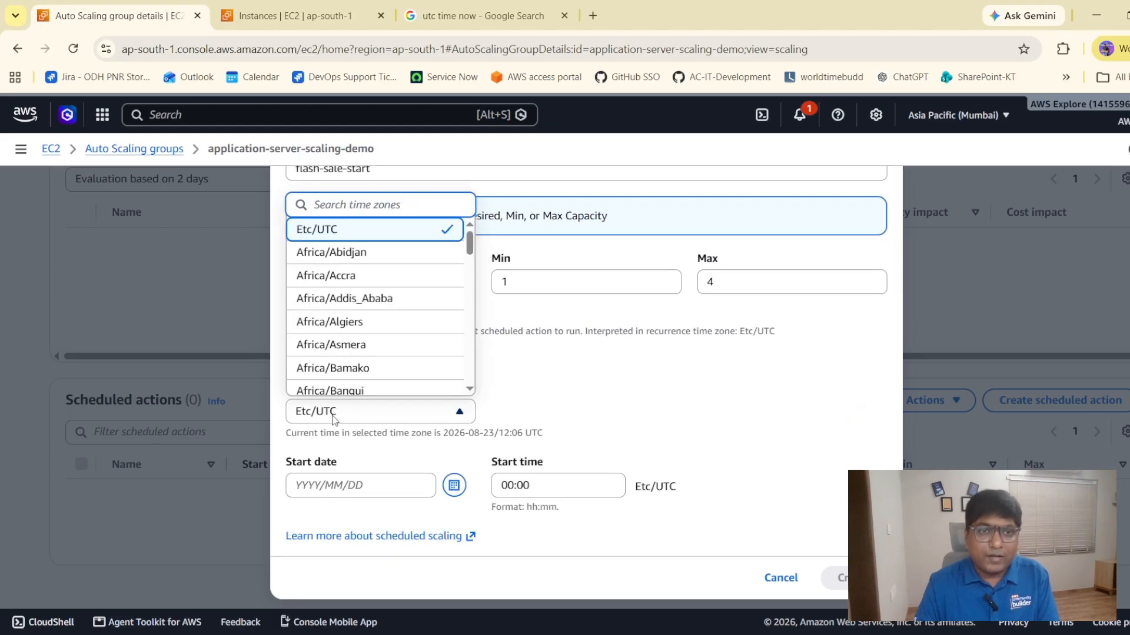
click(333, 418)
Set the scheduled action's start date to 2026/08/23.
click(454, 485)
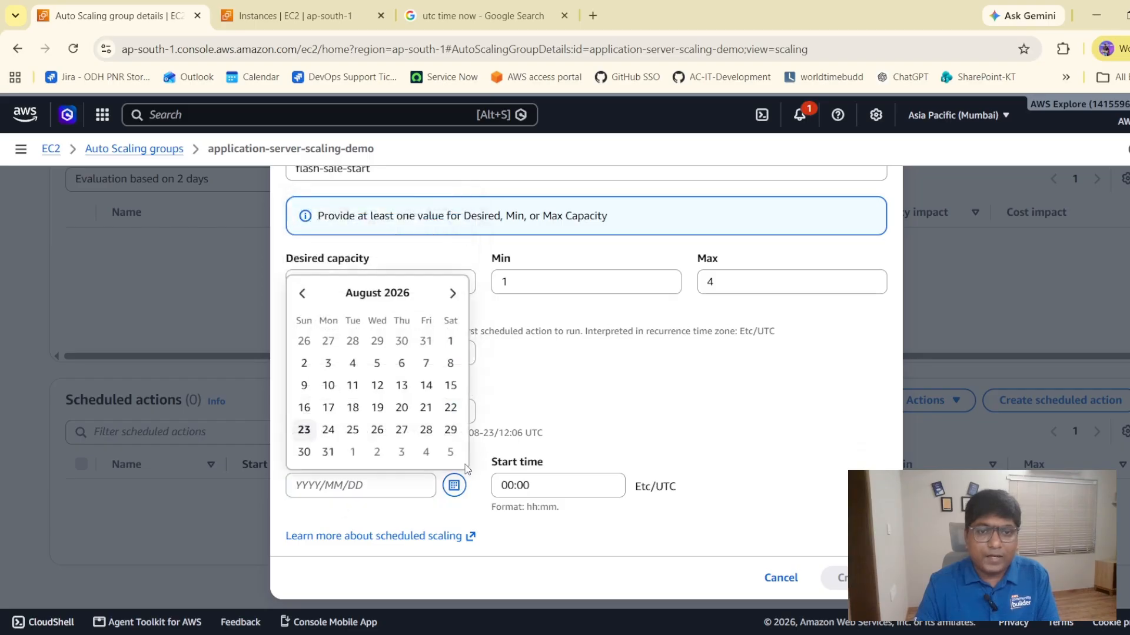
click(304, 430)
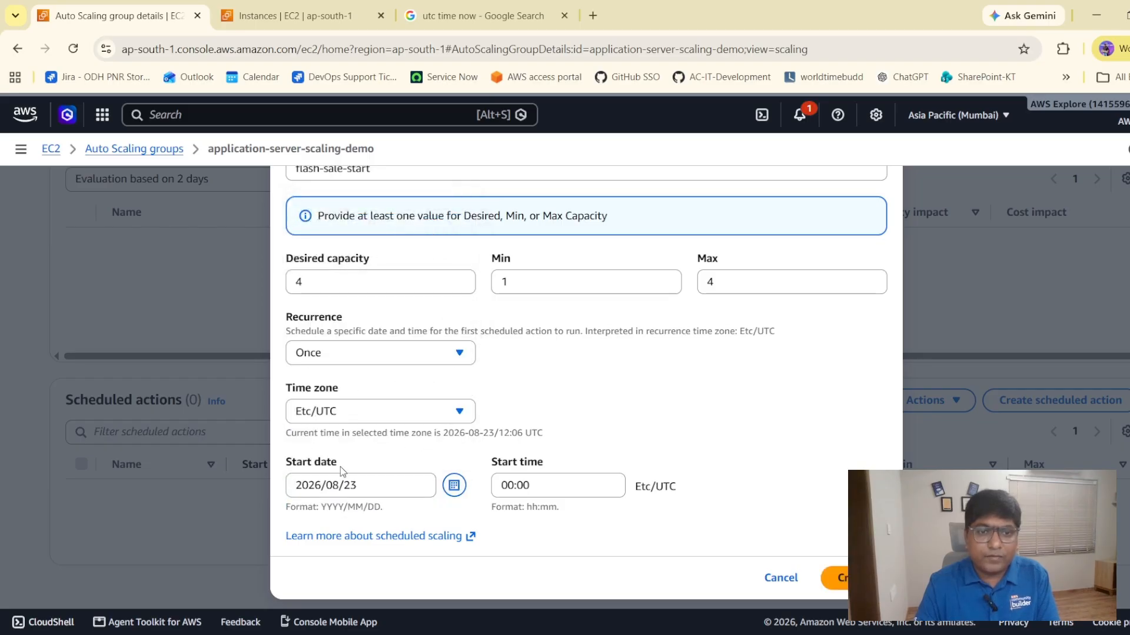
click(532, 488)
Refresh the Google result for the current UTC time and return to the scheduled action form.
click(470, 15)
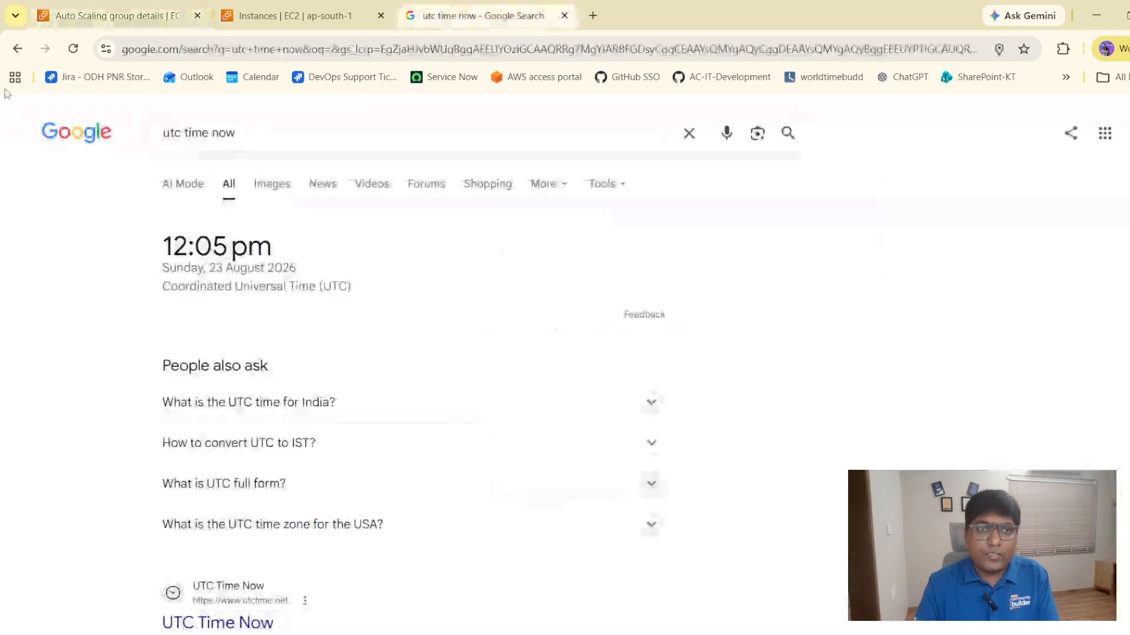
click(73, 49)
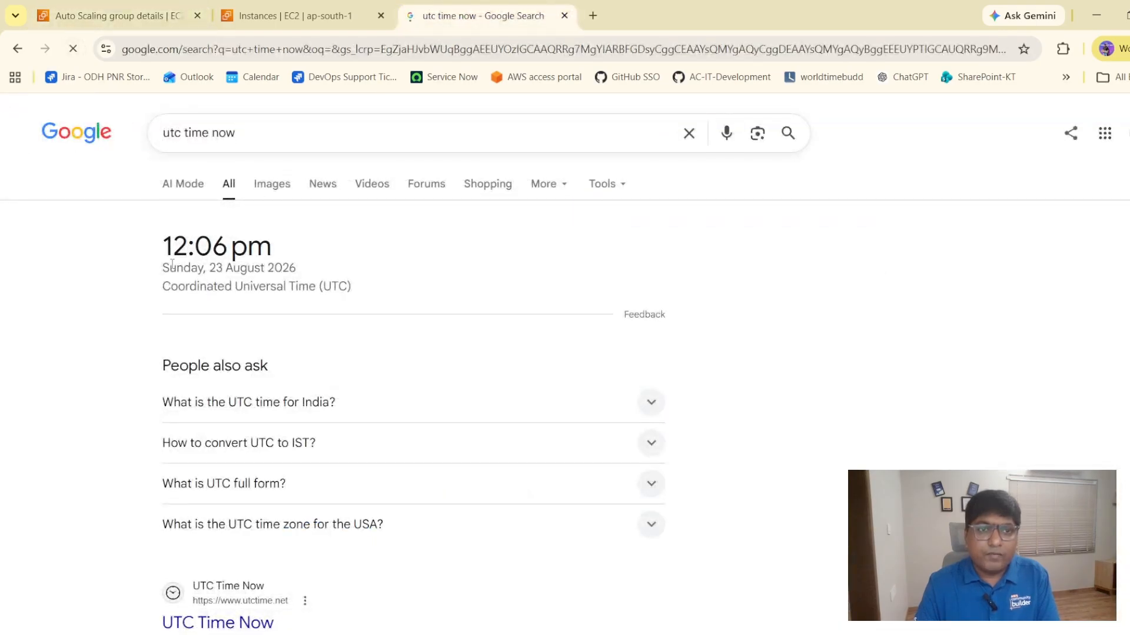
click(93, 17)
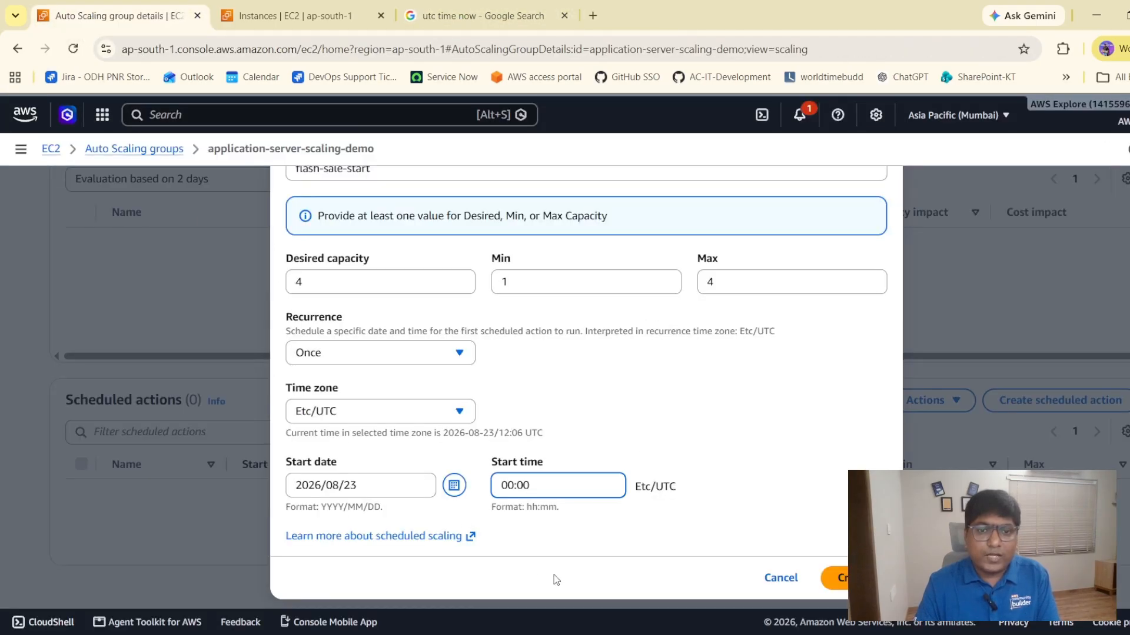
Set the start time to 12:08 and compare it with the UTC time in the Google tab.
click(514, 485)
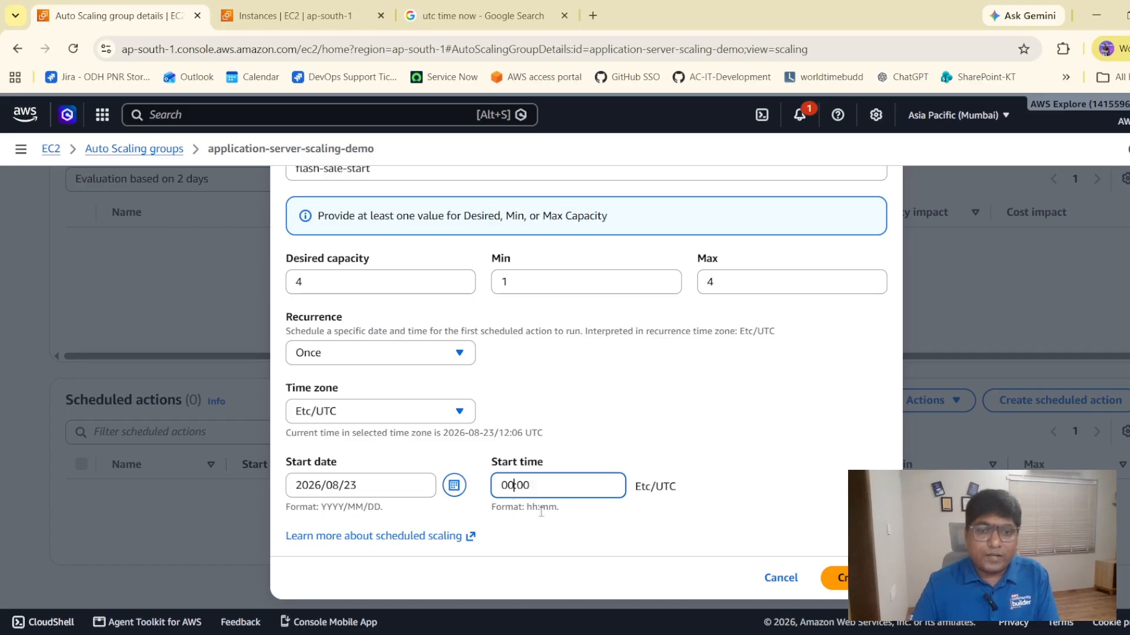
text(12)
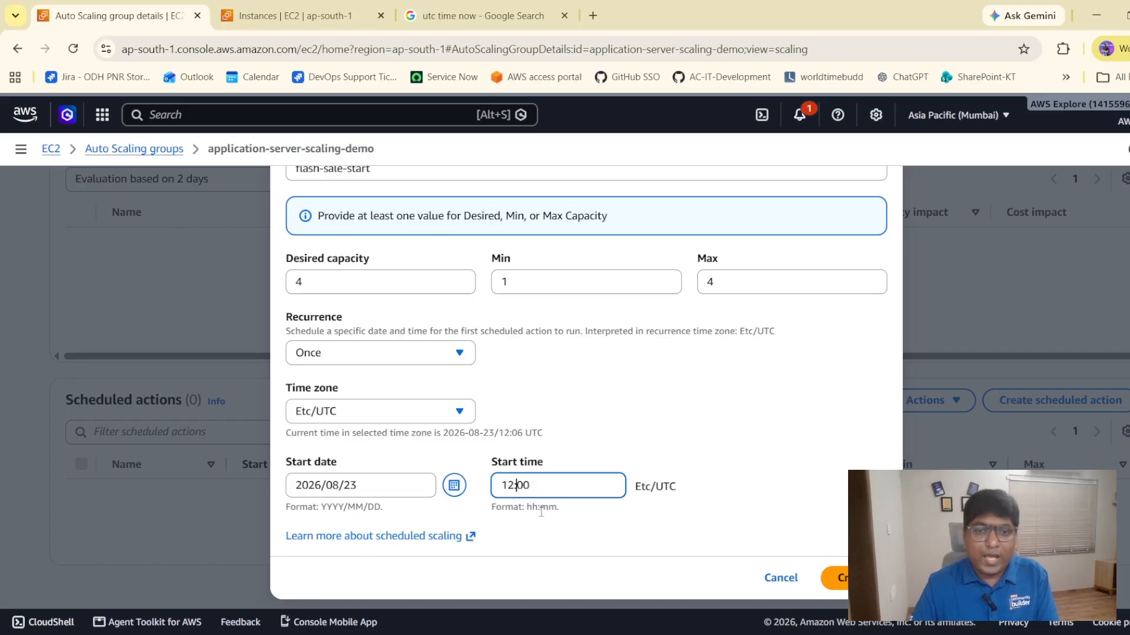
key(shift+Right)
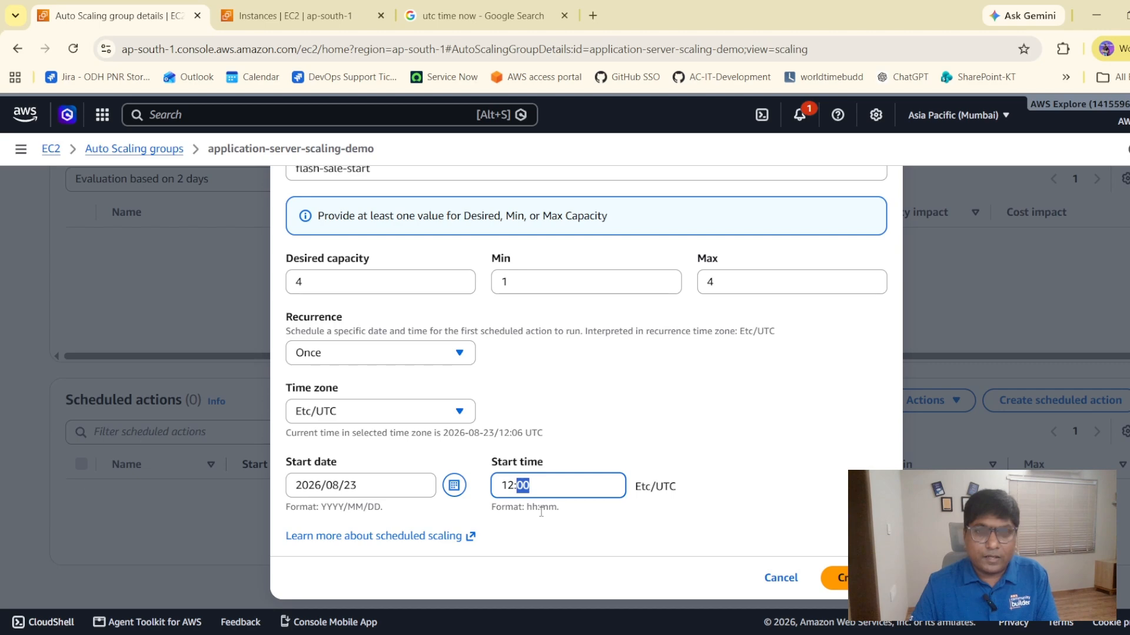
text(08)
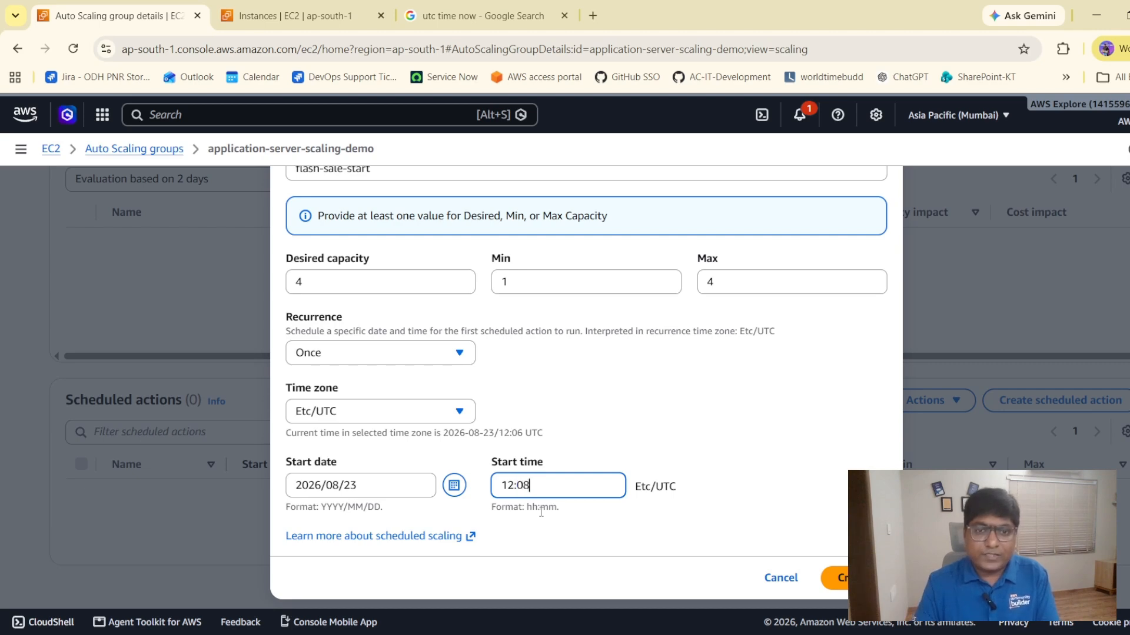
click(493, 18)
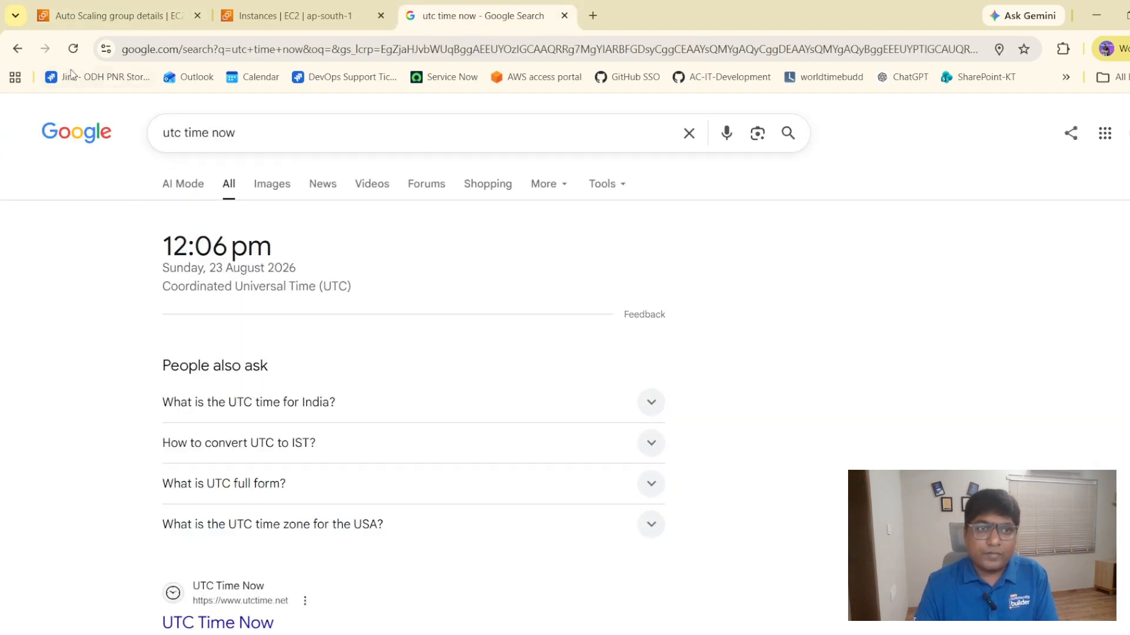
click(144, 16)
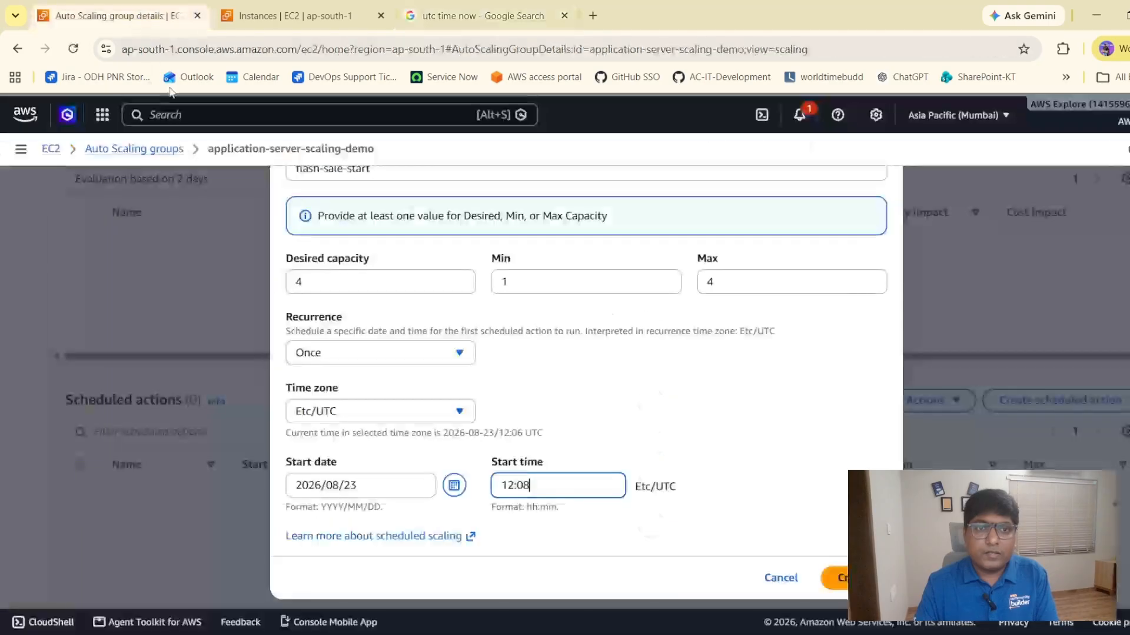
Create the flash-sale-start scheduled action with the entered capacities and schedule.
double_click(564, 487)
click(559, 483)
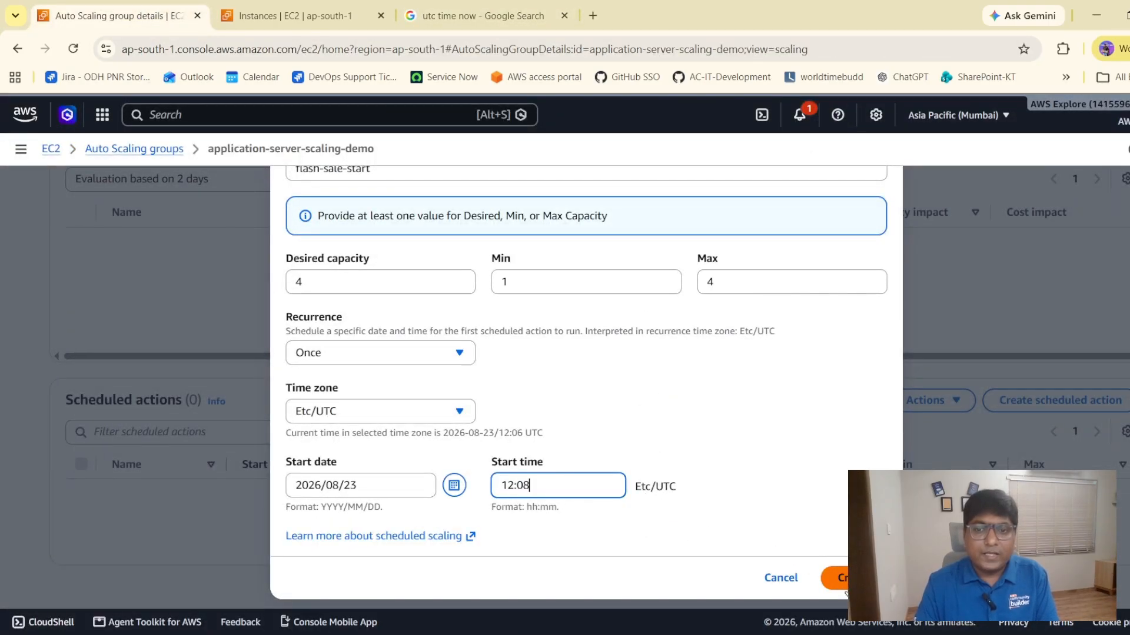
key(ctrl+a)
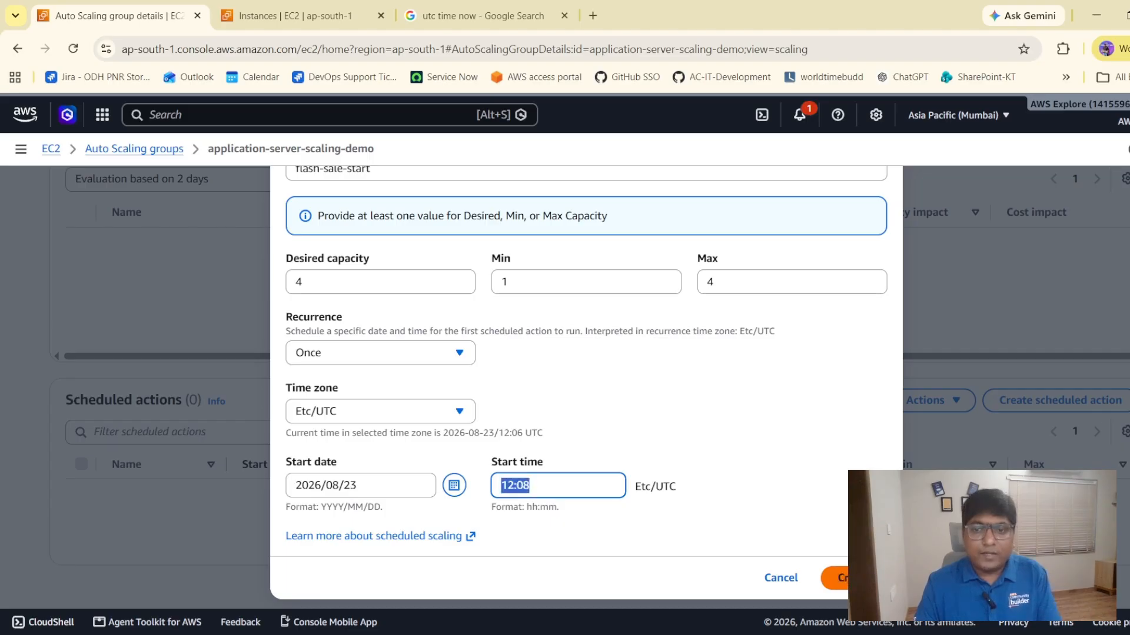
click(859, 579)
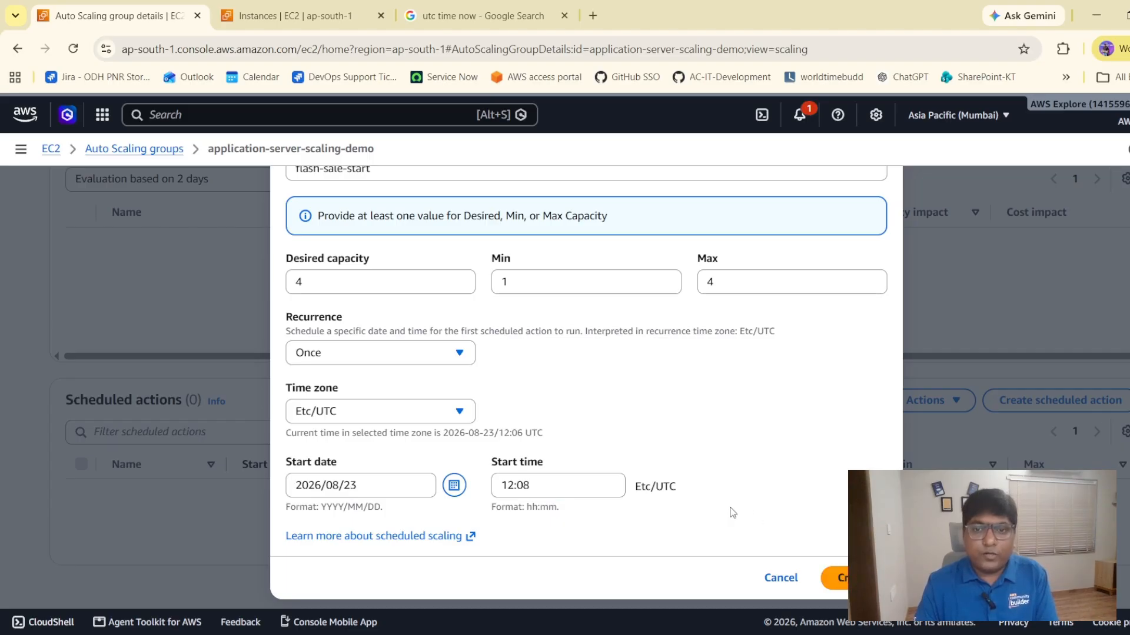
scroll(484, 447, up, 2)
scroll(484, 448, up, 2)
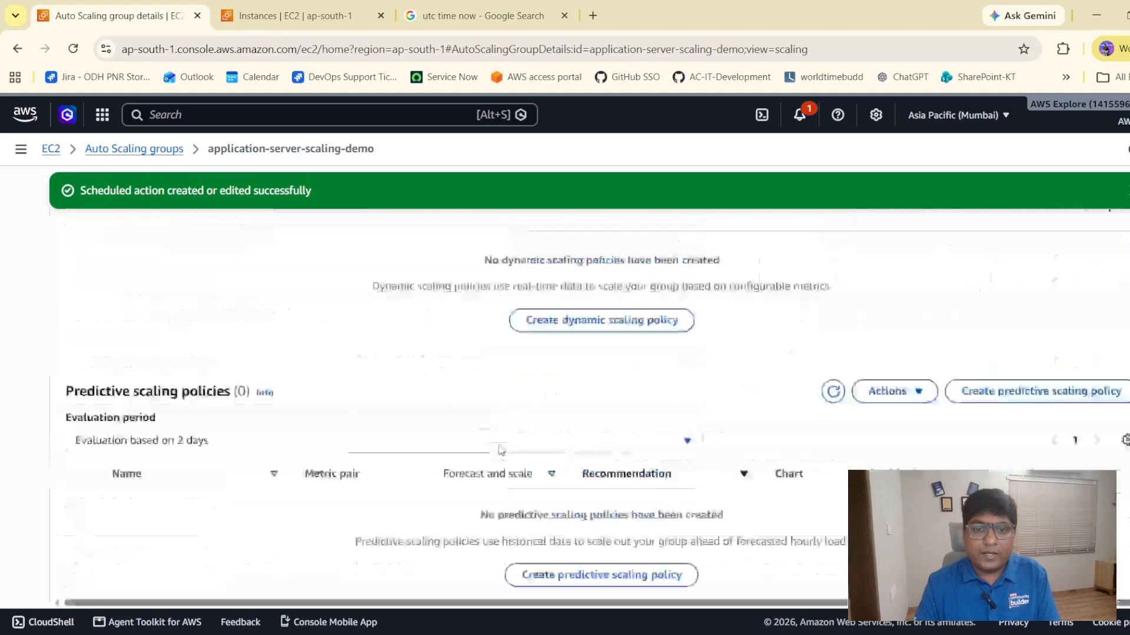
Start a second scheduled action for the Auto Scaling group and name it flash-sale-end.
scroll(588, 453, down, 4)
click(1044, 461)
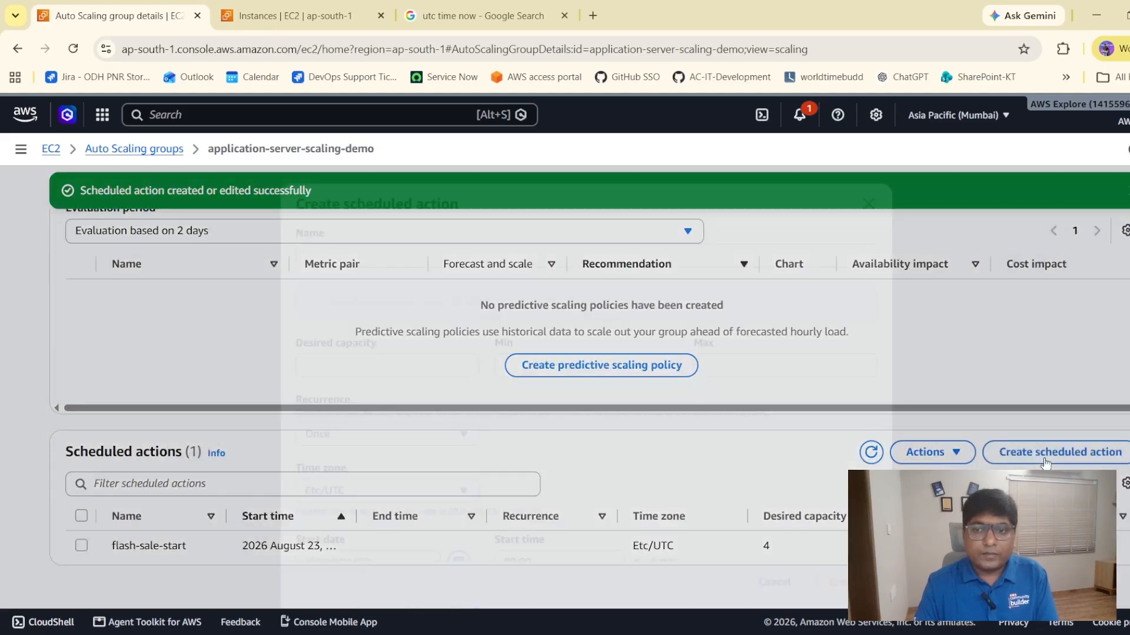
click(340, 246)
text(fl)
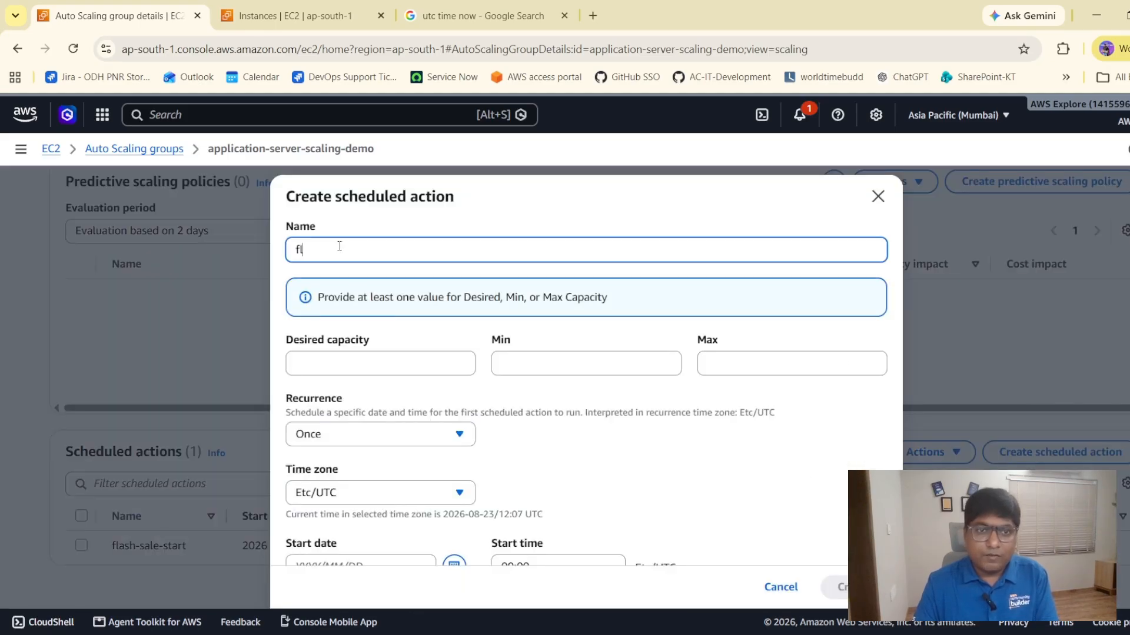
text(ash-sale-)
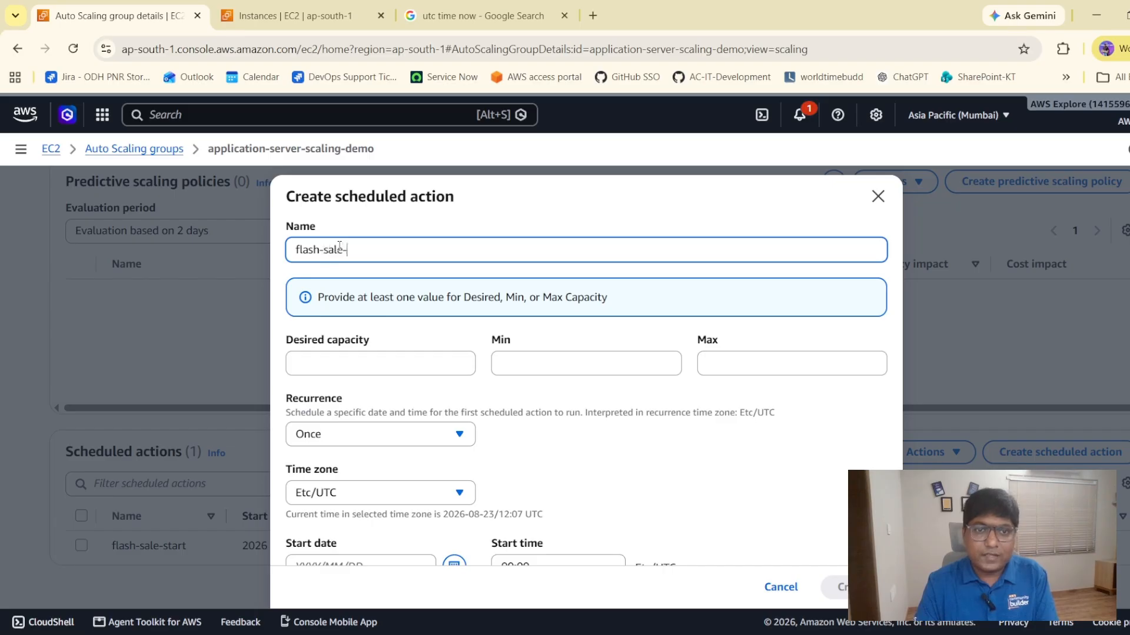
text(end)
key(ctrl+a)
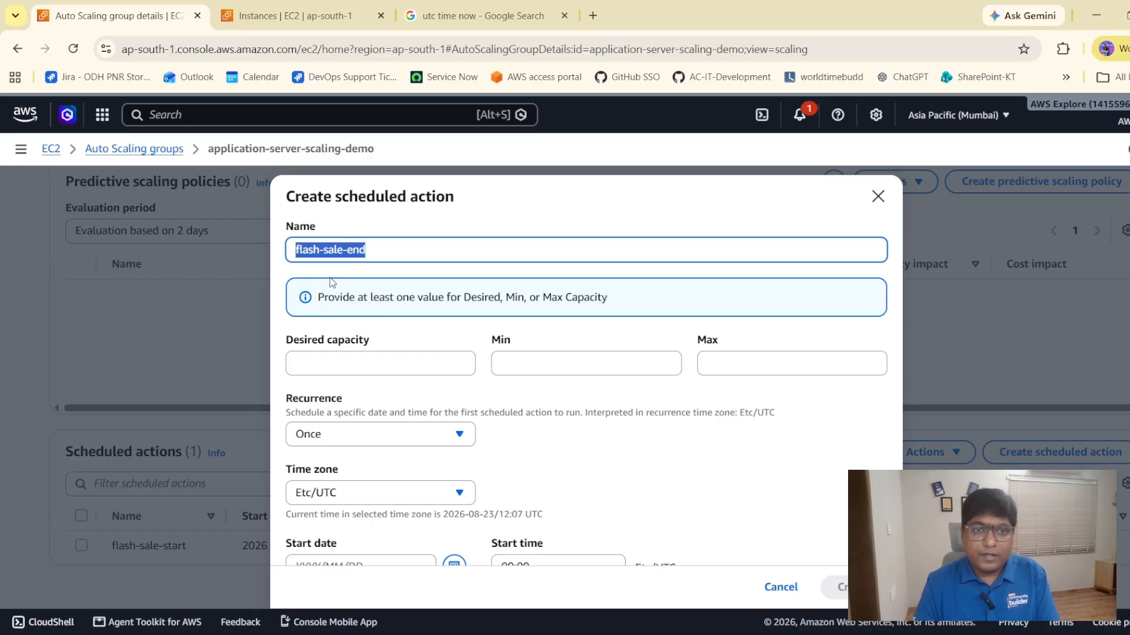
click(347, 368)
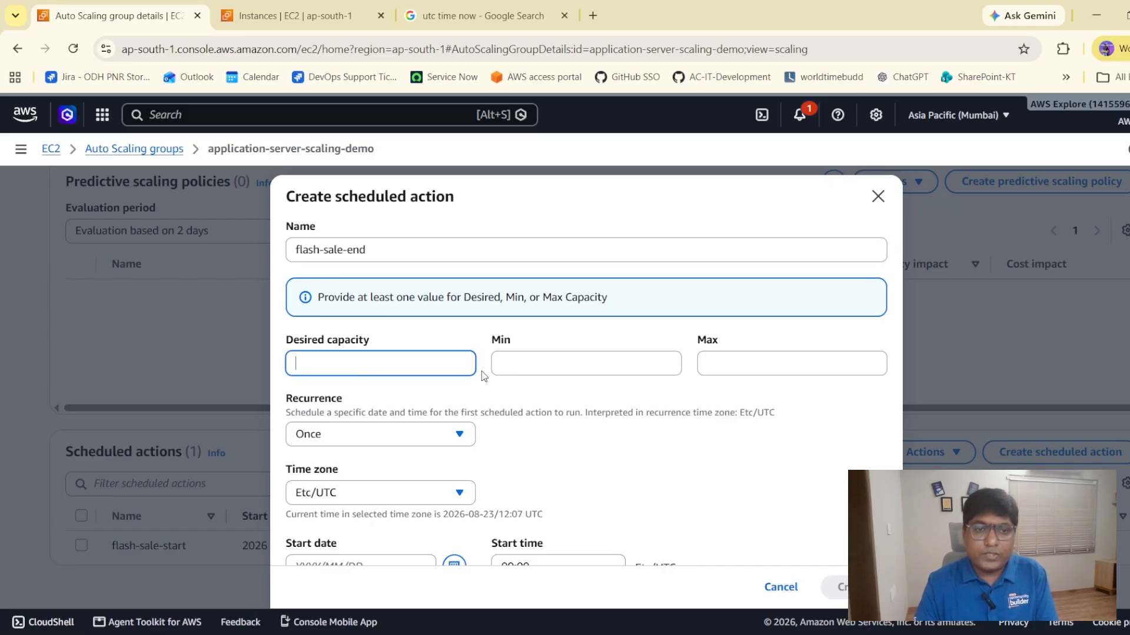
Set the flash-sale-end action's desired capacity to 1, minimum to 1 and maximum to 4.
text(1)
click(549, 363)
text(1)
click(793, 363)
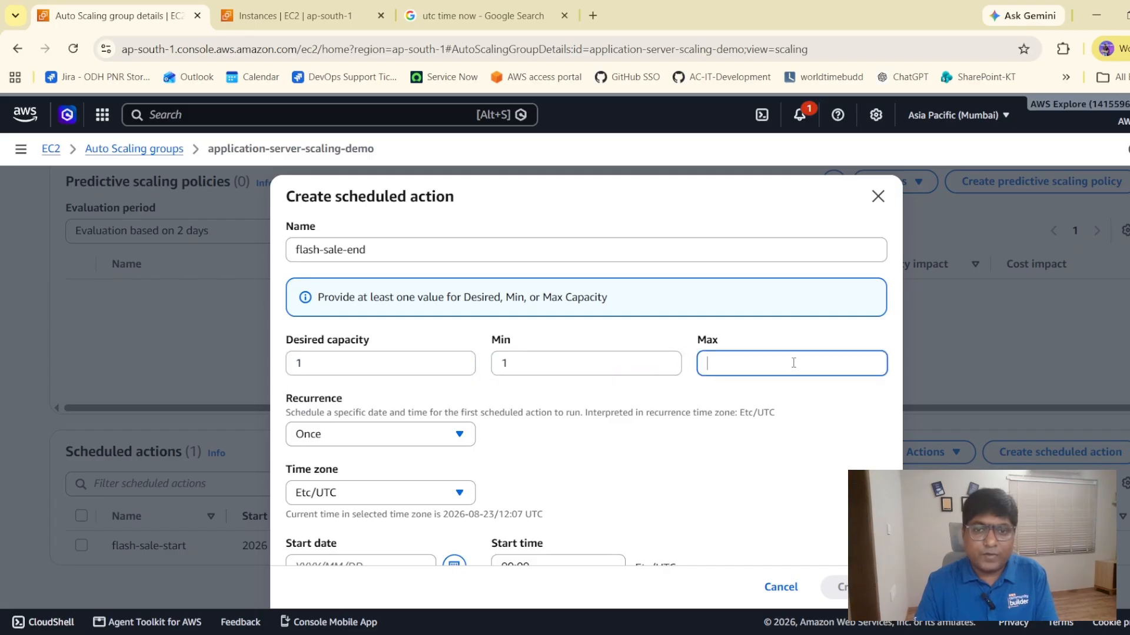
text(4)
Schedule the flash-sale-end action to start on 2026/08/23 at 12:10 Etc/UTC.
scroll(449, 451, down, 2)
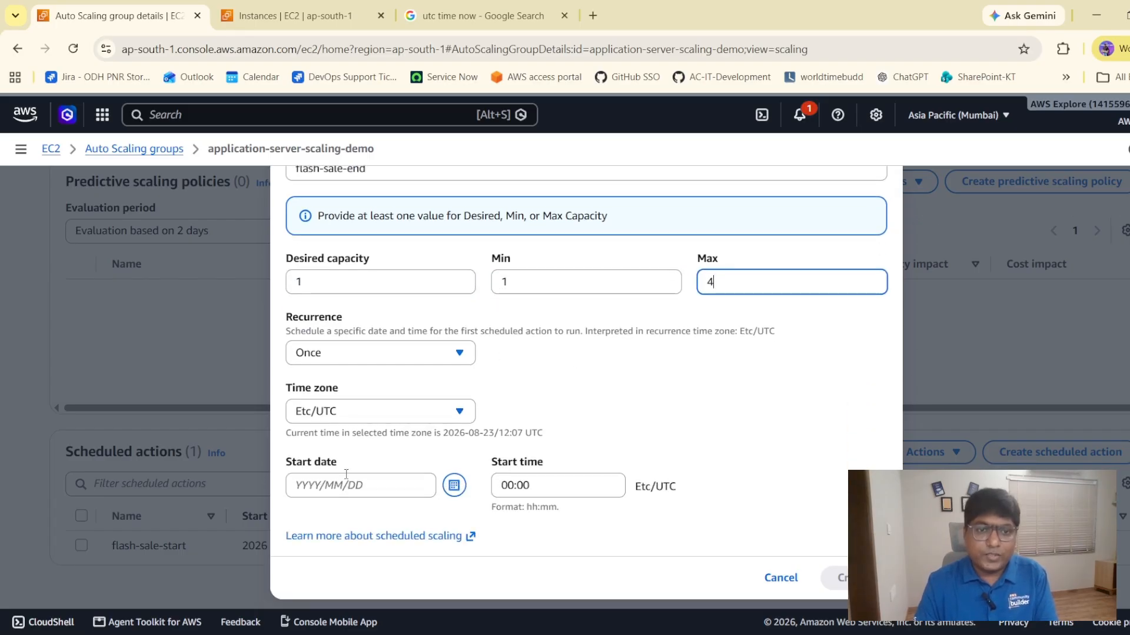
click(354, 491)
click(454, 485)
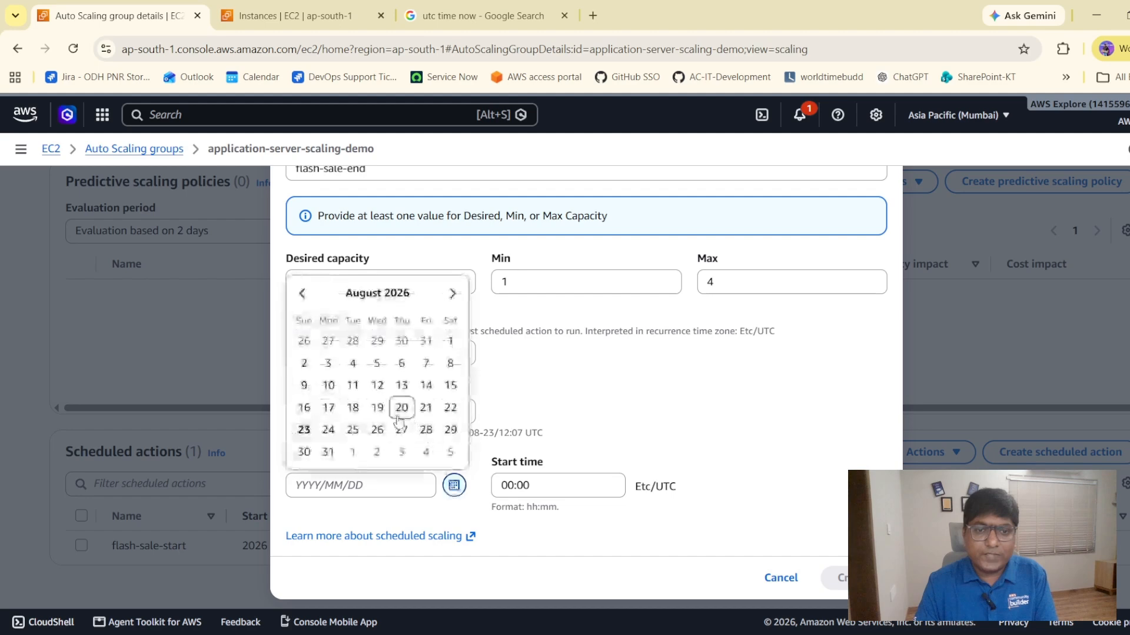
click(307, 432)
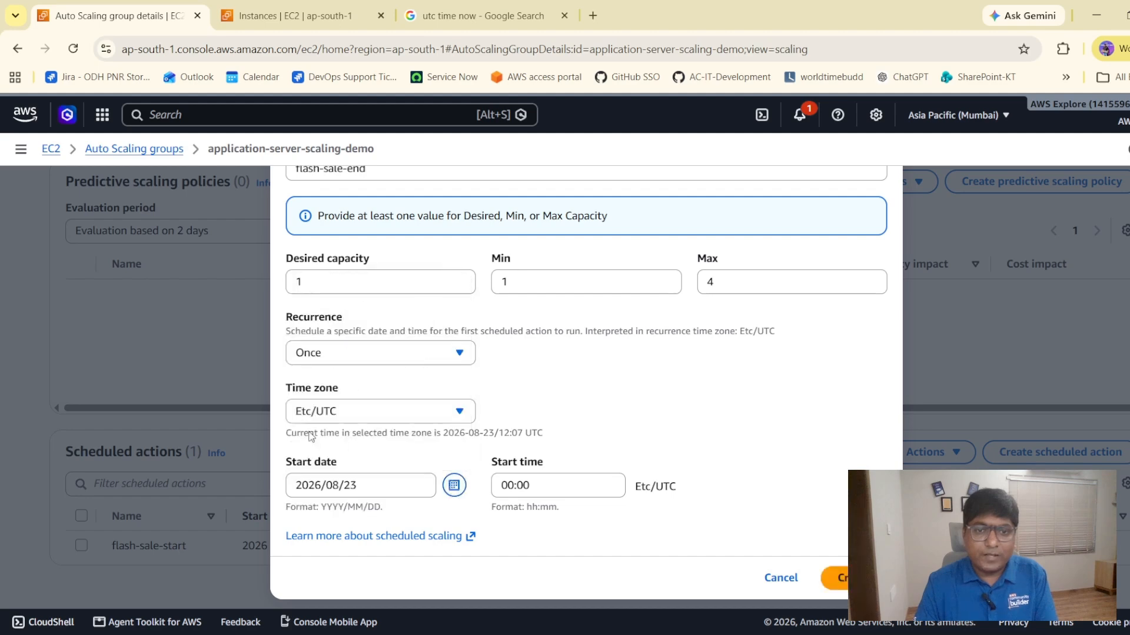
click(520, 482)
text(12)
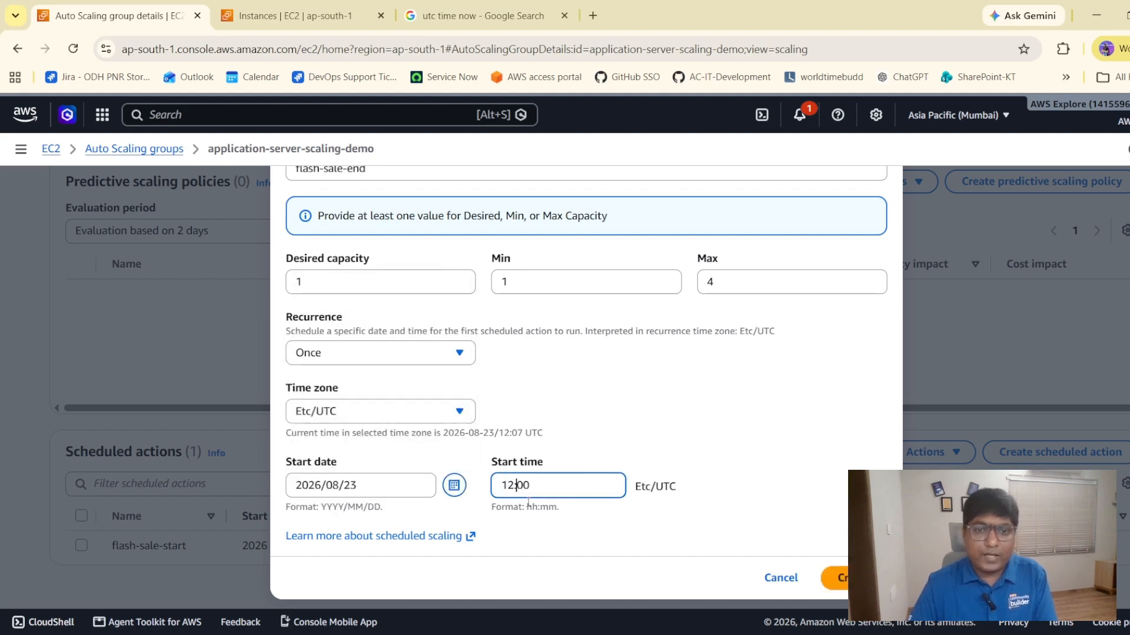
key(shift+Right)
key(shift+Right)
key(Right)
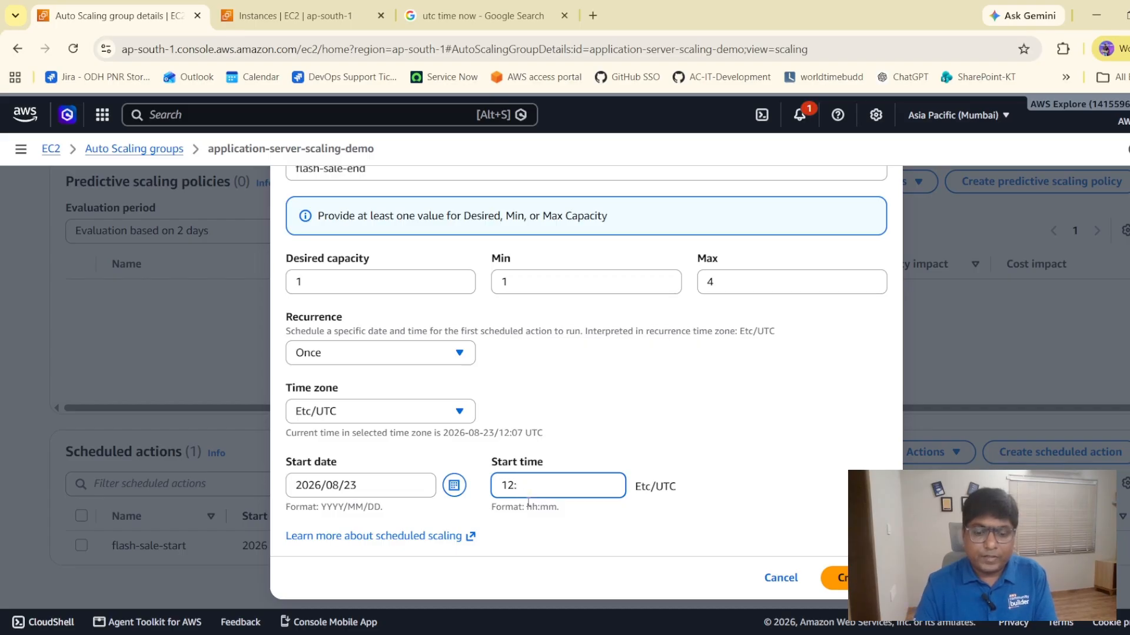
text(0)
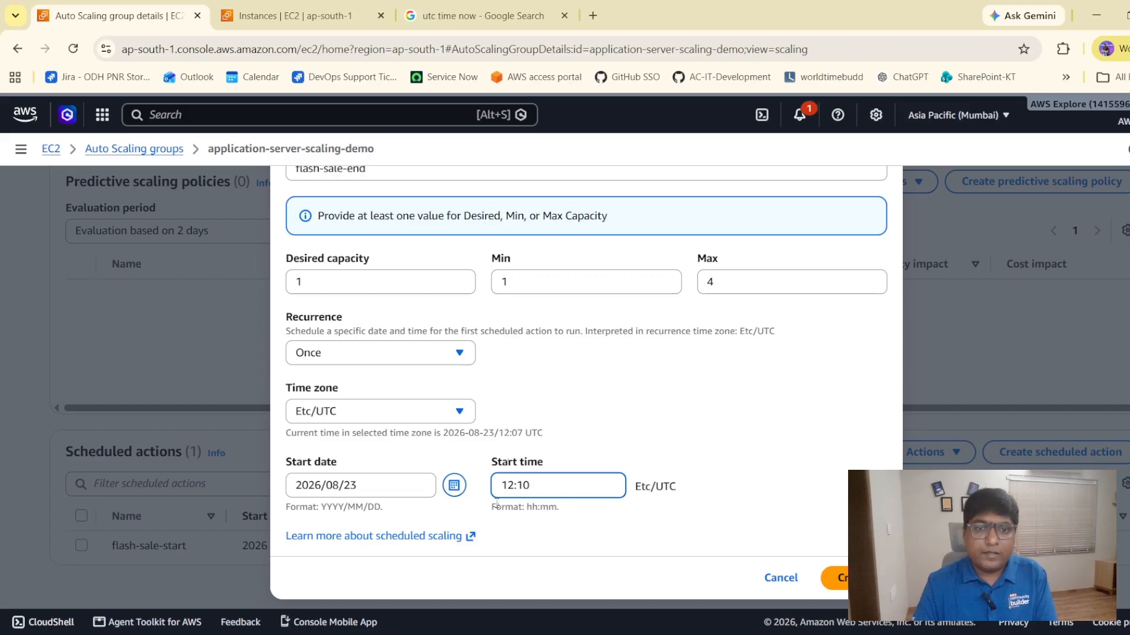
Refresh the UTC time in the Google tab and return to the flash-sale-end form.
click(483, 15)
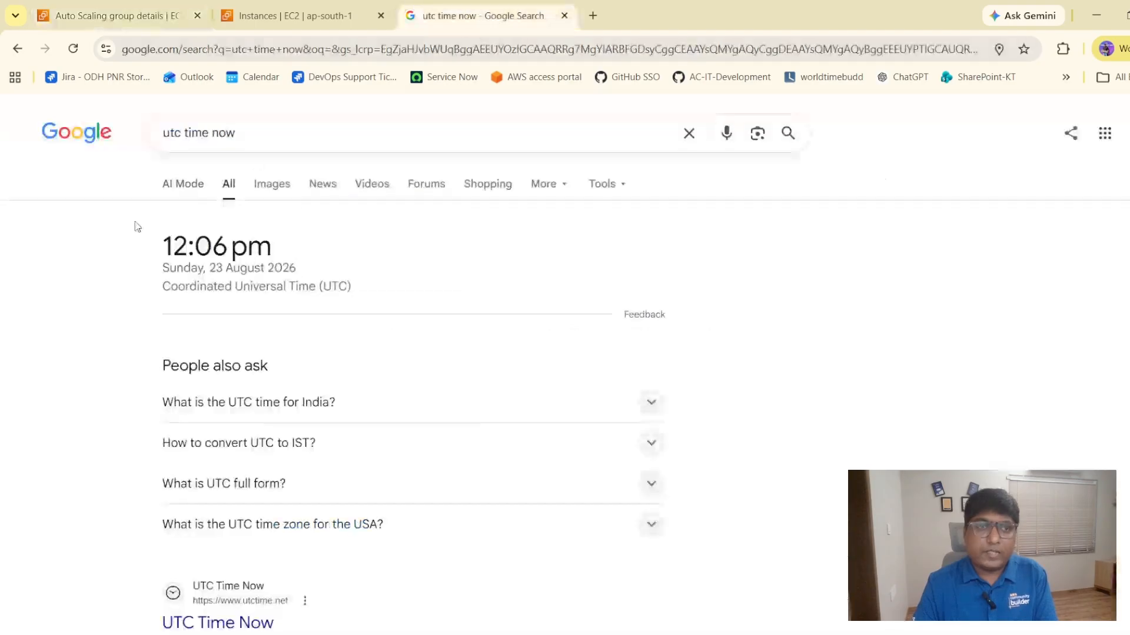
click(73, 49)
click(240, 15)
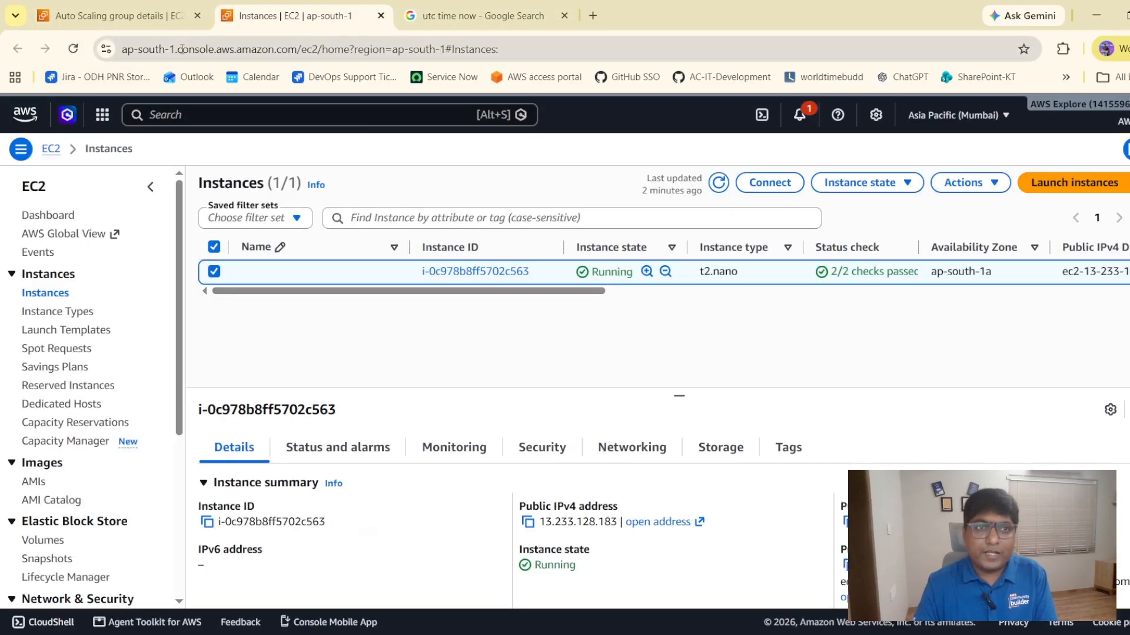
click(124, 16)
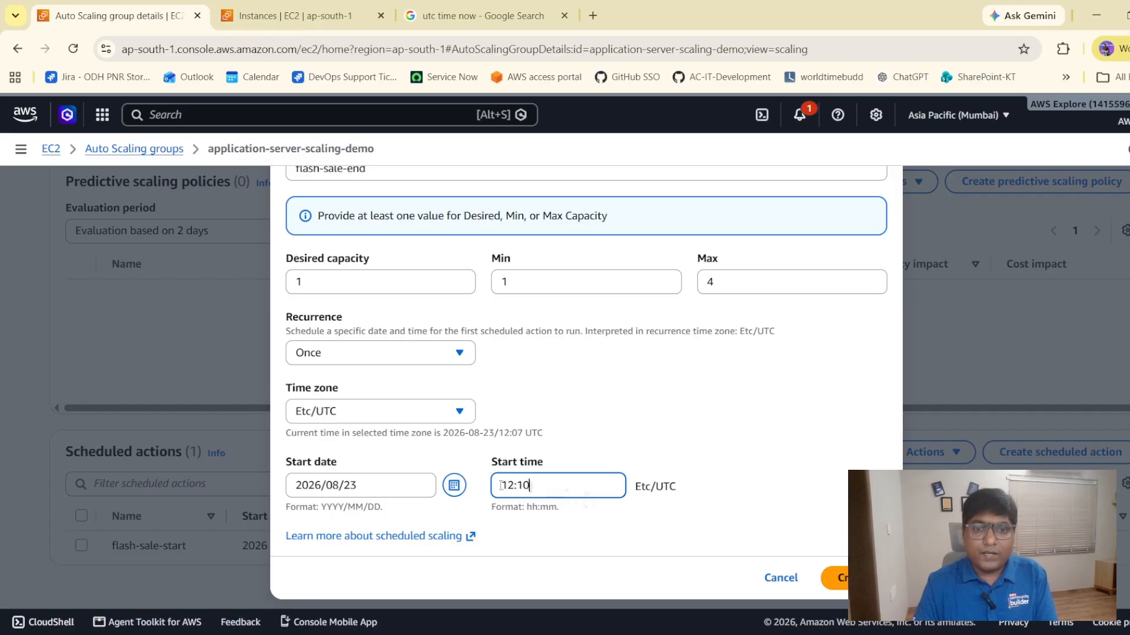
Create the flash-sale-end scheduled action with the entered capacities and start time.
drag(533, 486, 517, 486)
click(791, 551)
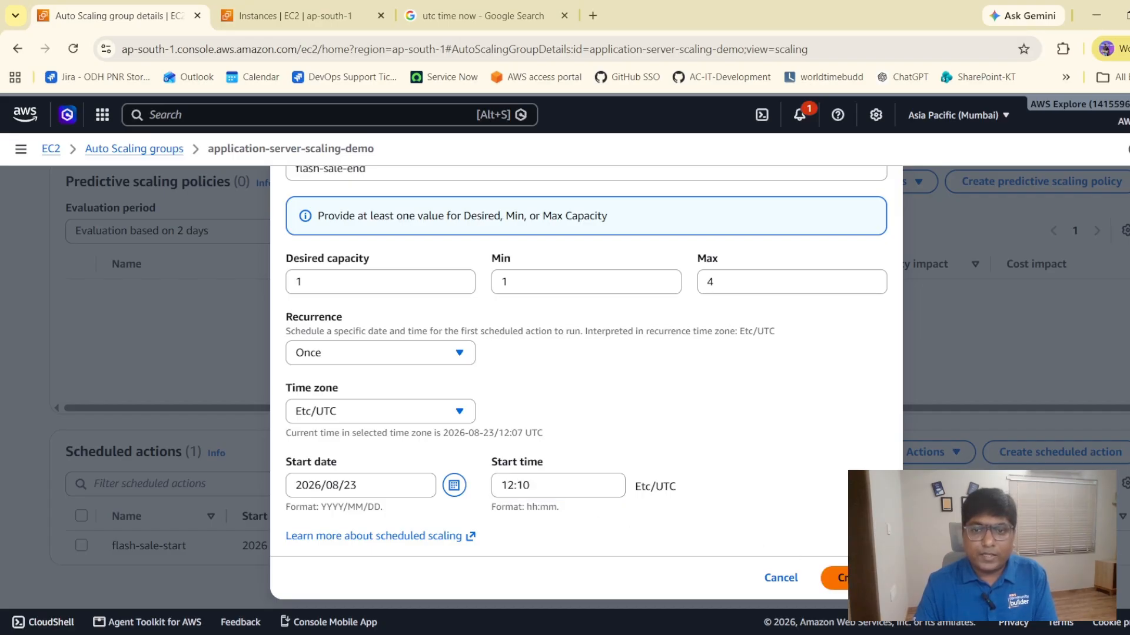
click(839, 577)
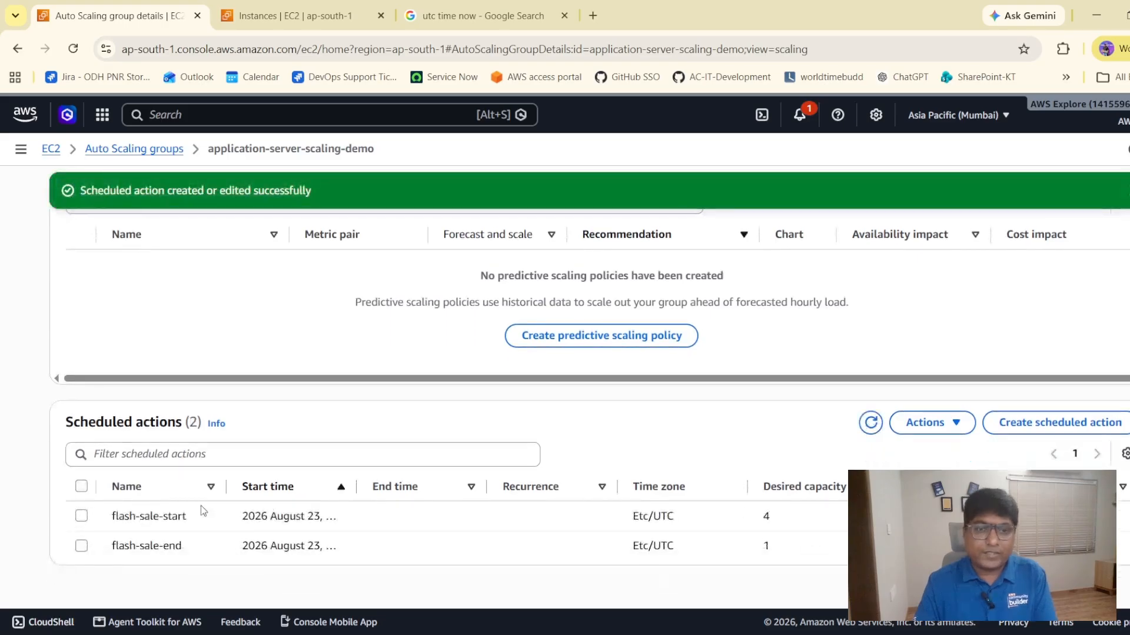
Refresh the EC2 instances list and return to the Auto Scaling group's scheduled actions.
click(284, 16)
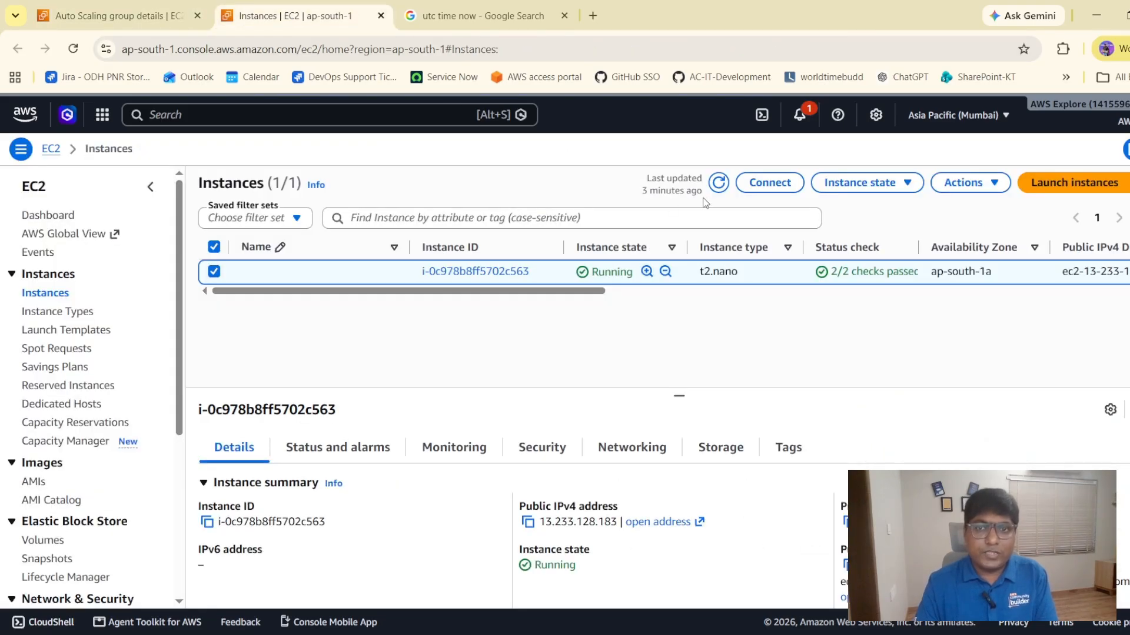
click(718, 182)
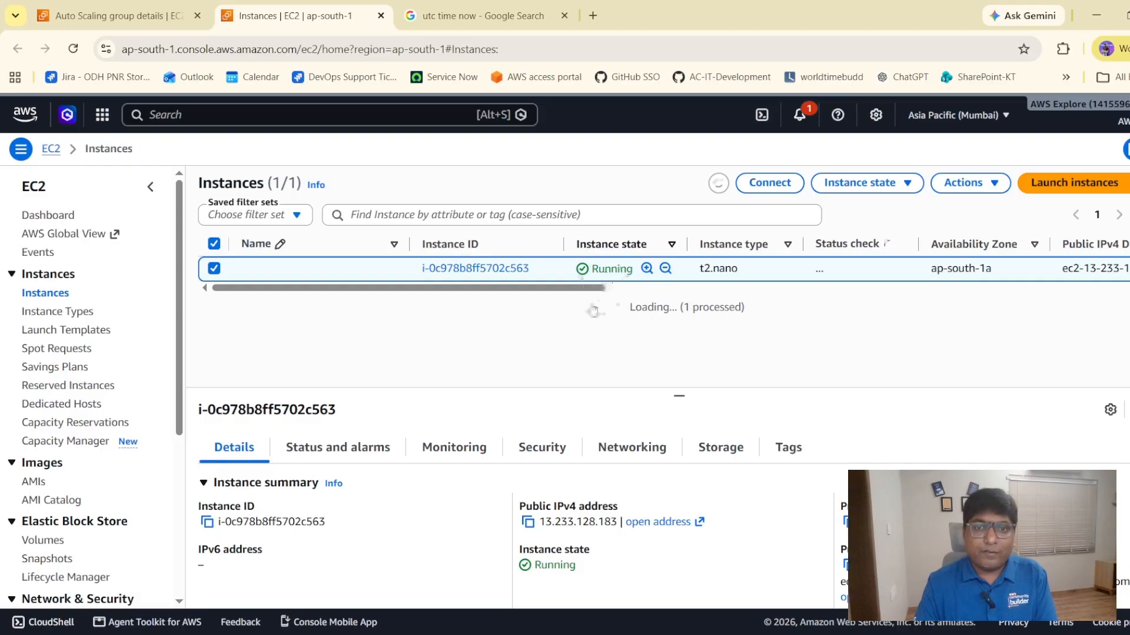
click(137, 18)
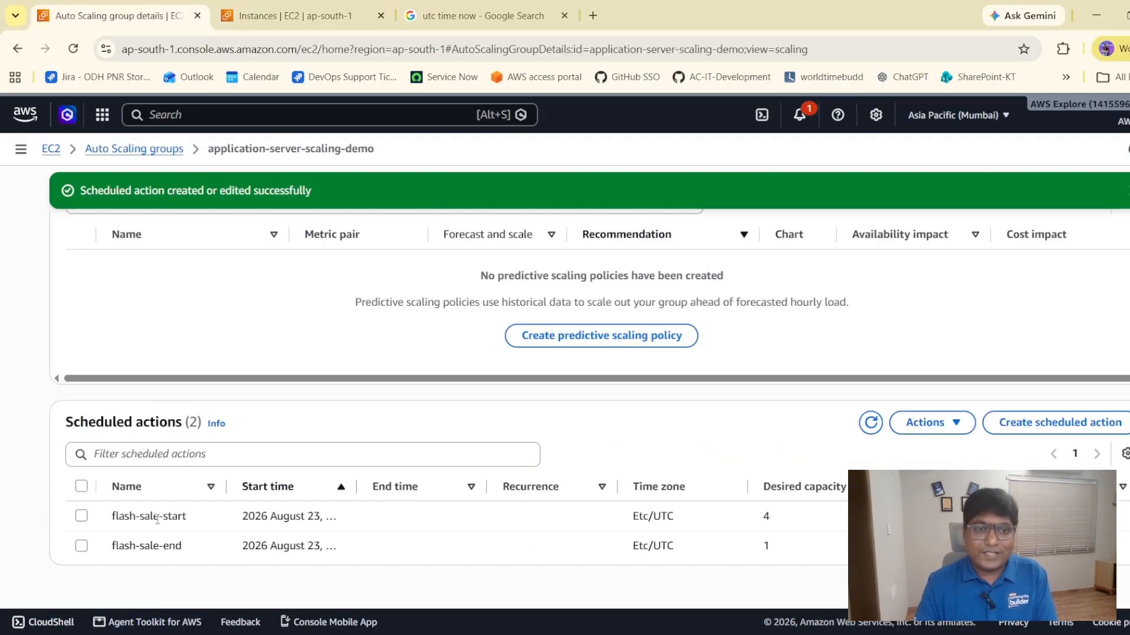
Widen the Start time column of the scheduled actions and compare the start times with the refreshed UTC time in the Google tab.
drag(172, 518, 404, 493)
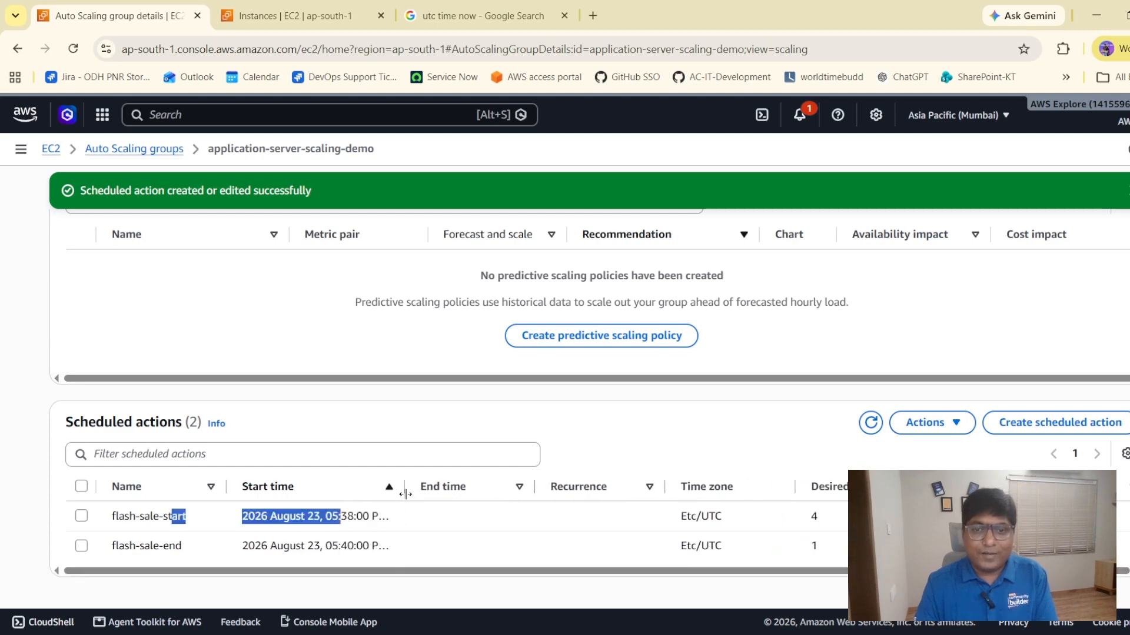
double_click(813, 516)
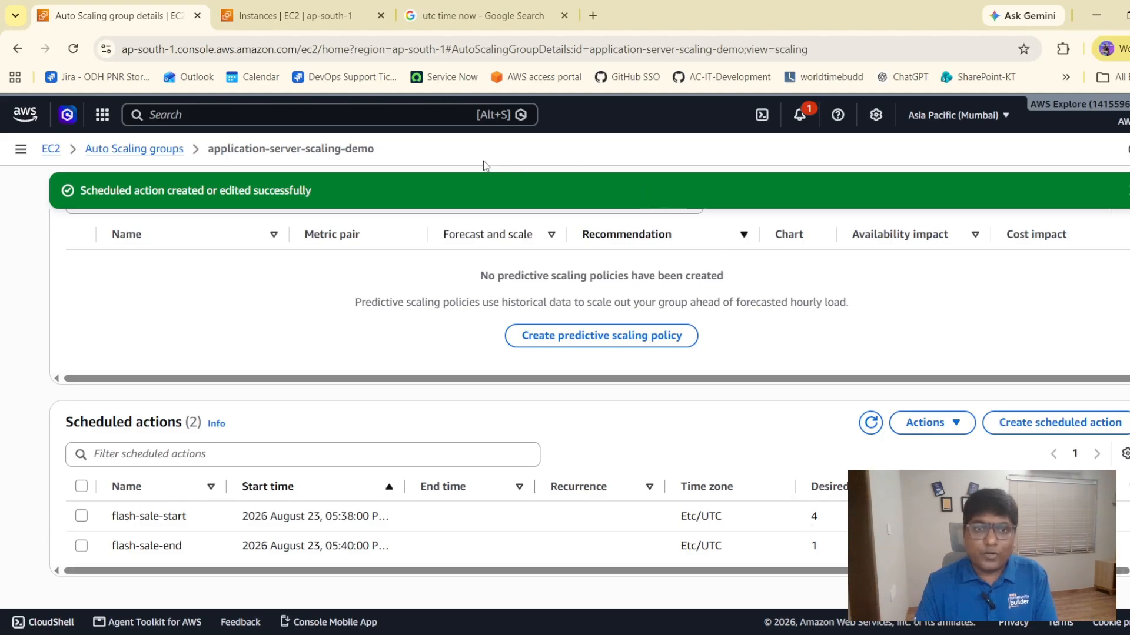
click(479, 16)
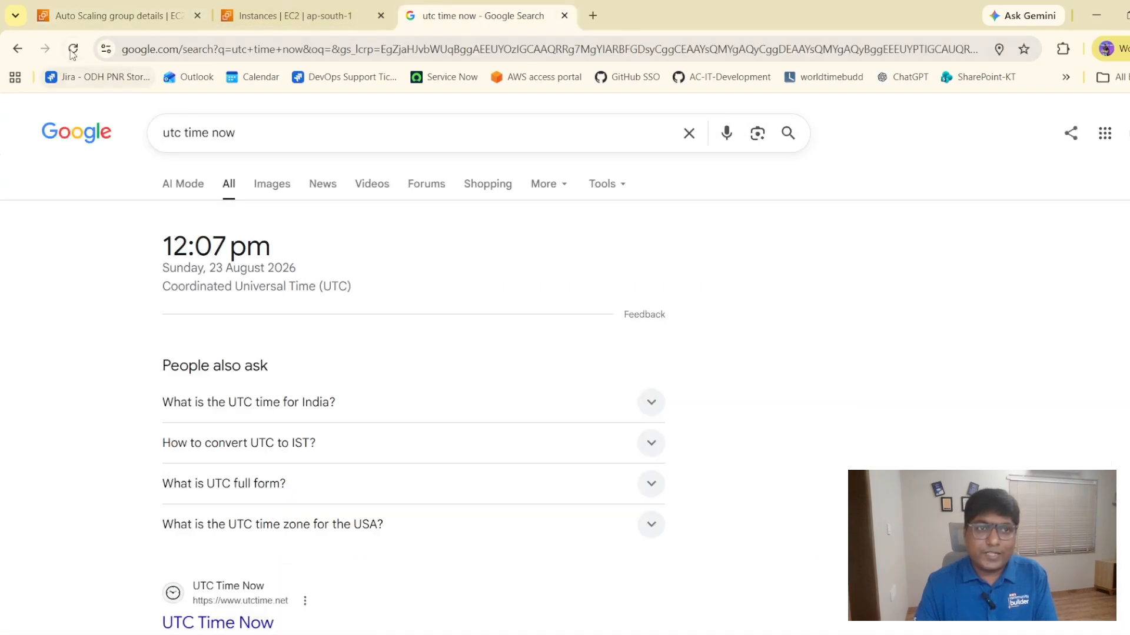
click(112, 16)
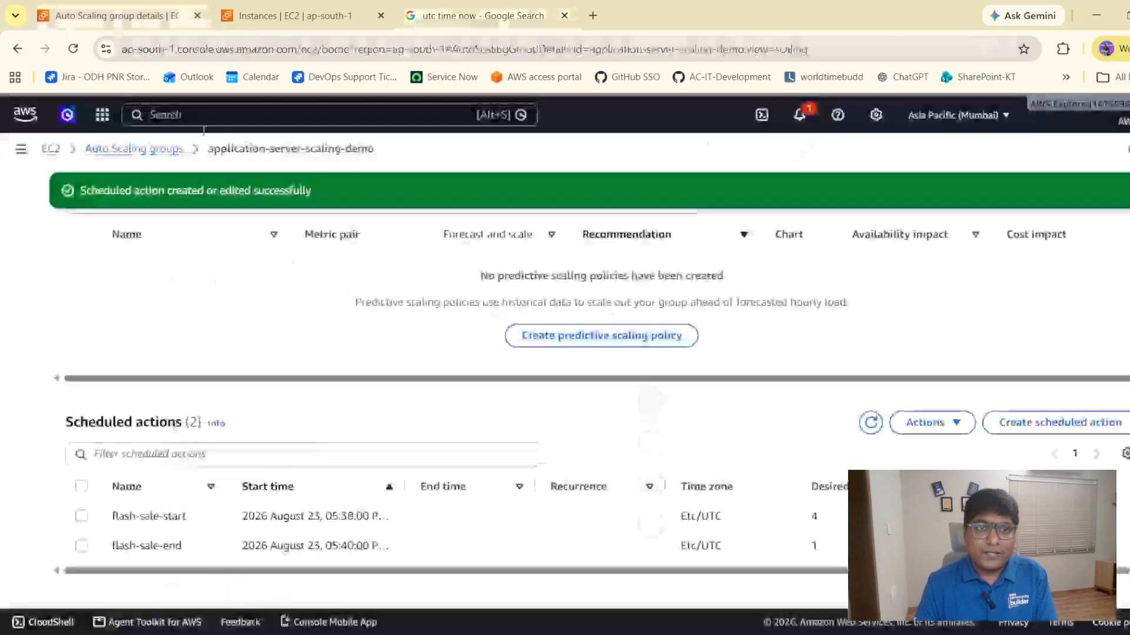
drag(404, 487, 493, 488)
drag(338, 519, 408, 518)
click(500, 16)
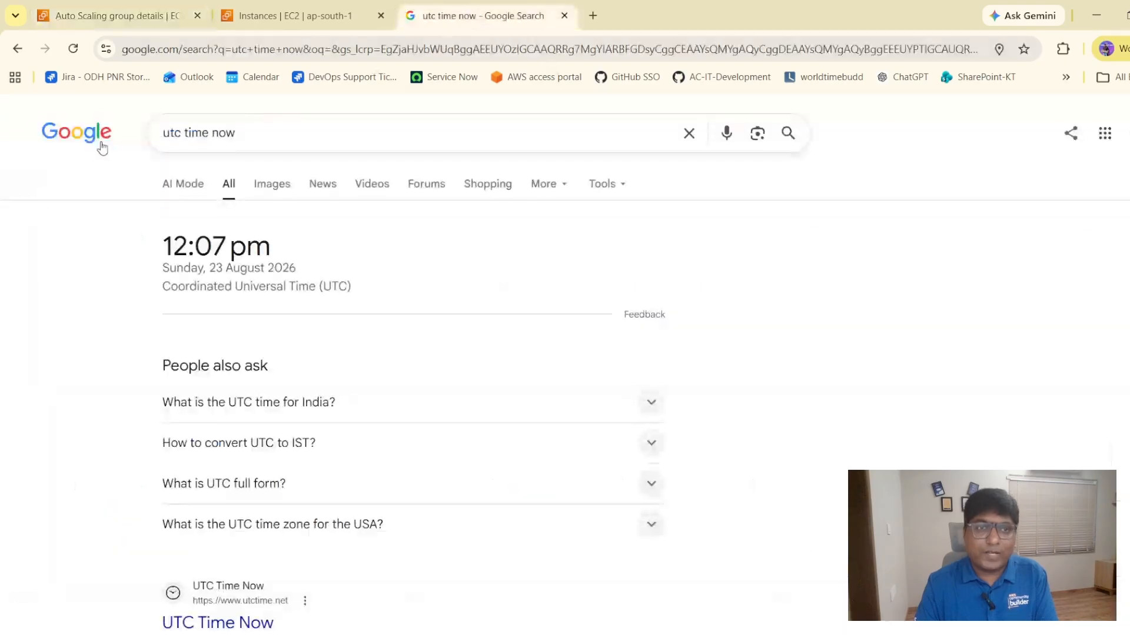
click(73, 50)
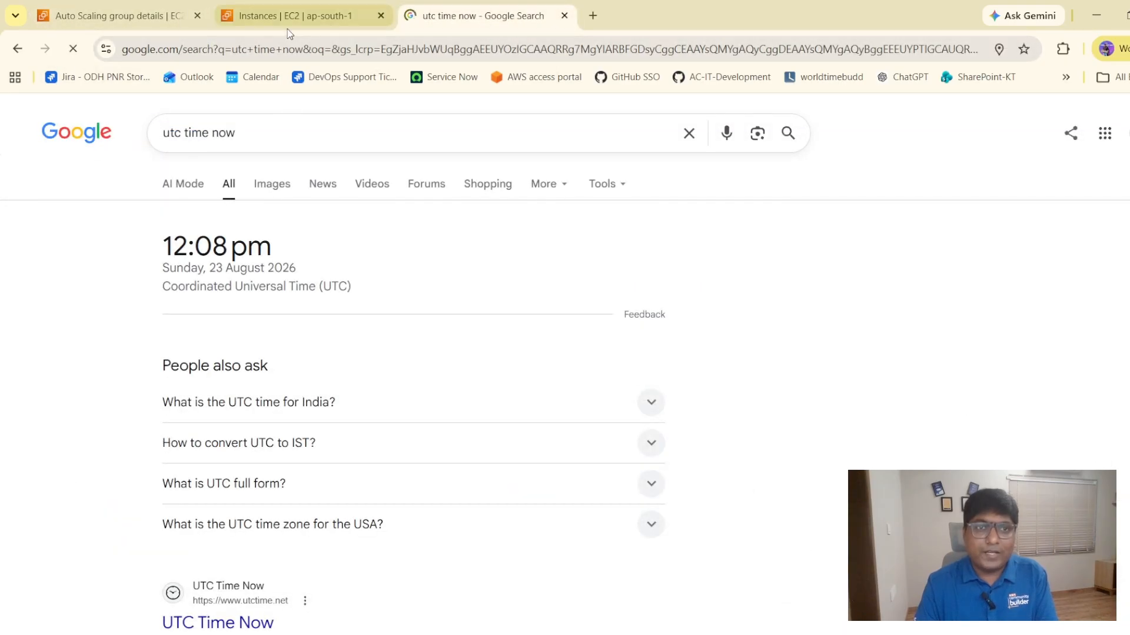
Refresh the EC2 instances list repeatedly to check whether flash-sale-start launches new instances and how their states change.
click(329, 16)
click(718, 183)
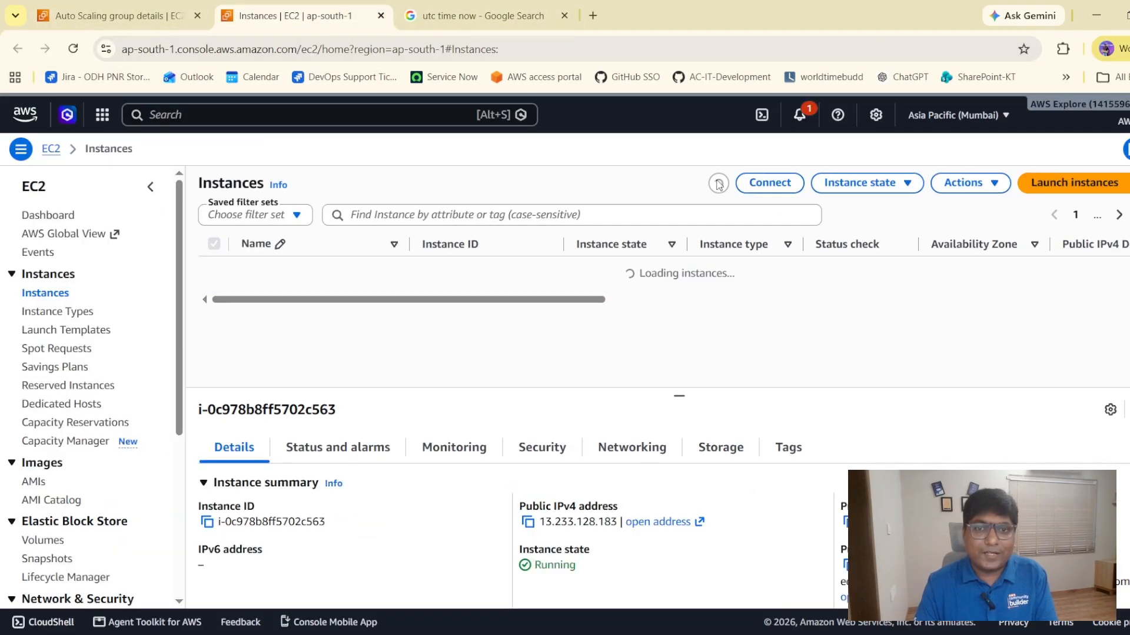
click(718, 183)
click(718, 183)
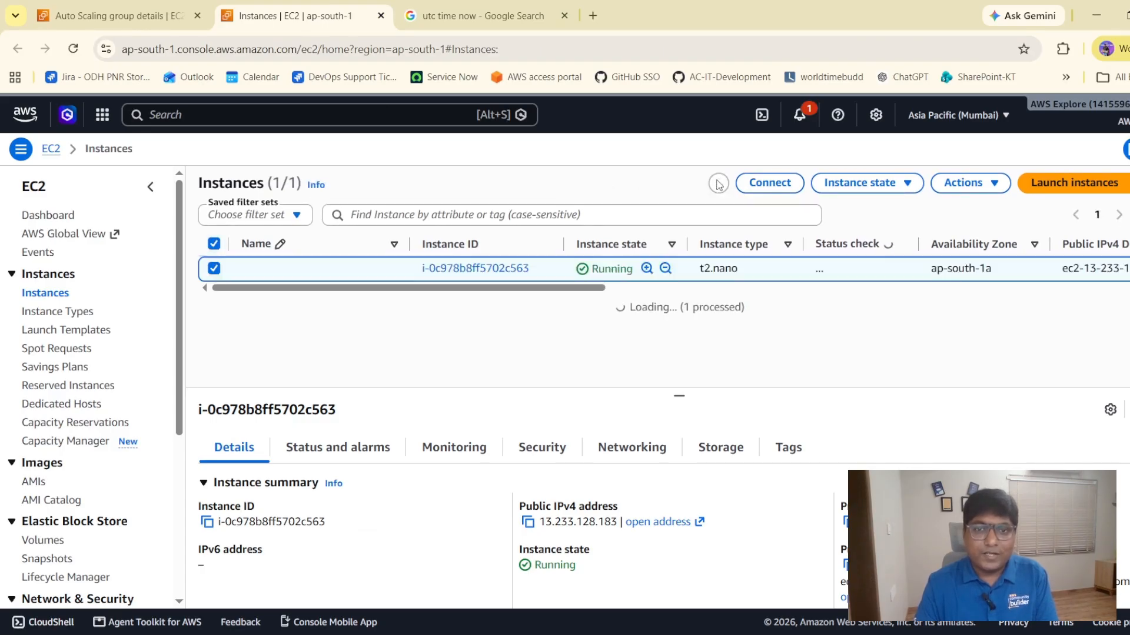
click(719, 184)
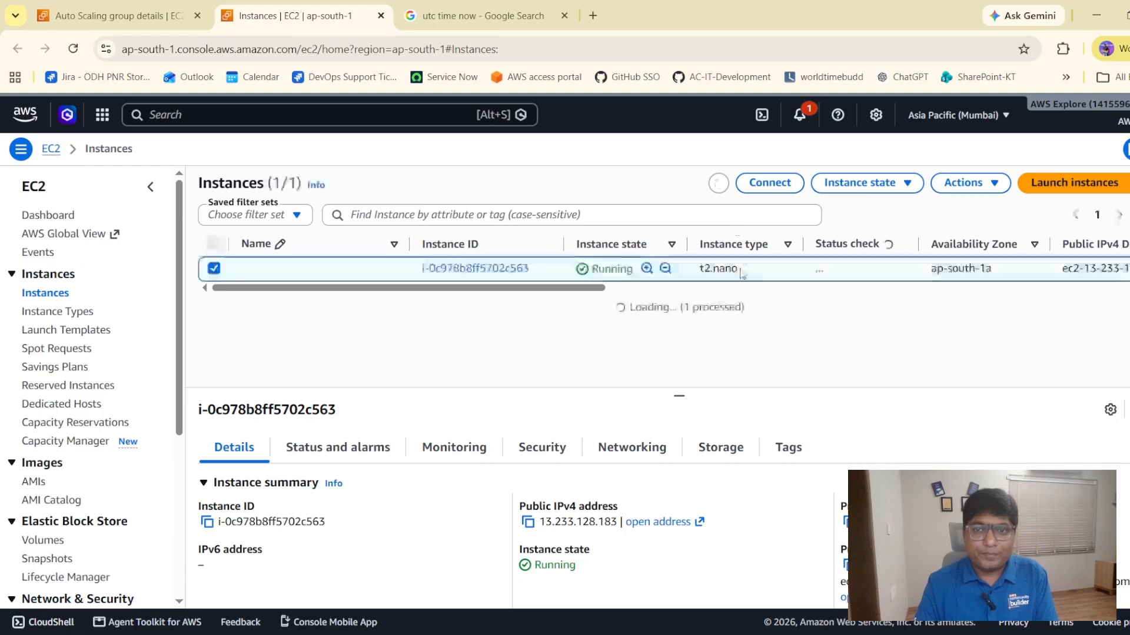
click(718, 184)
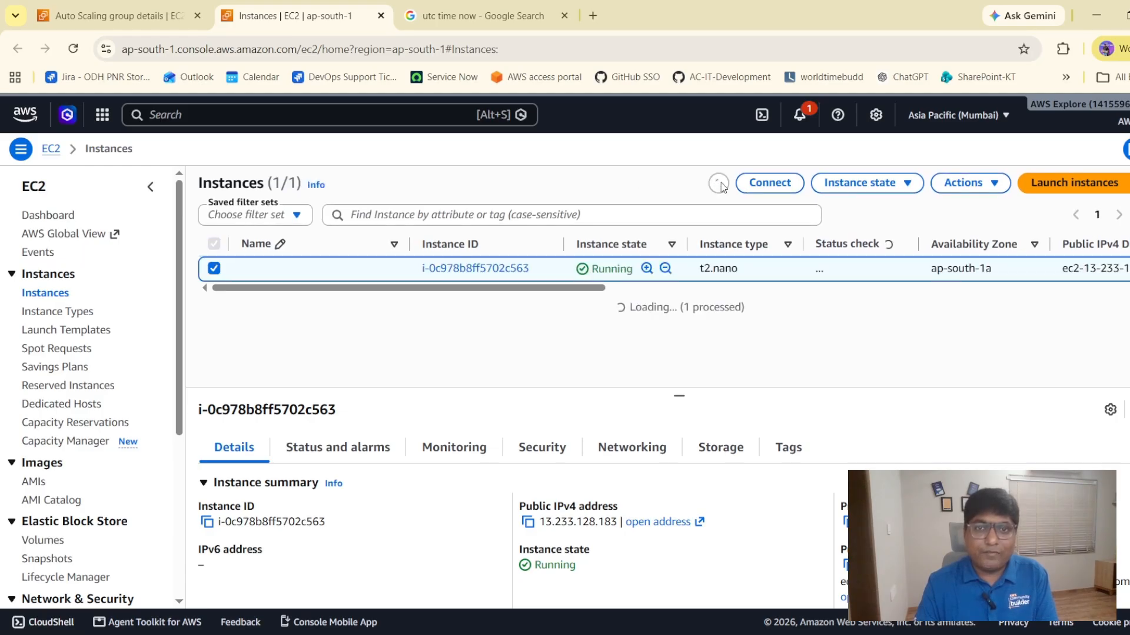
click(718, 183)
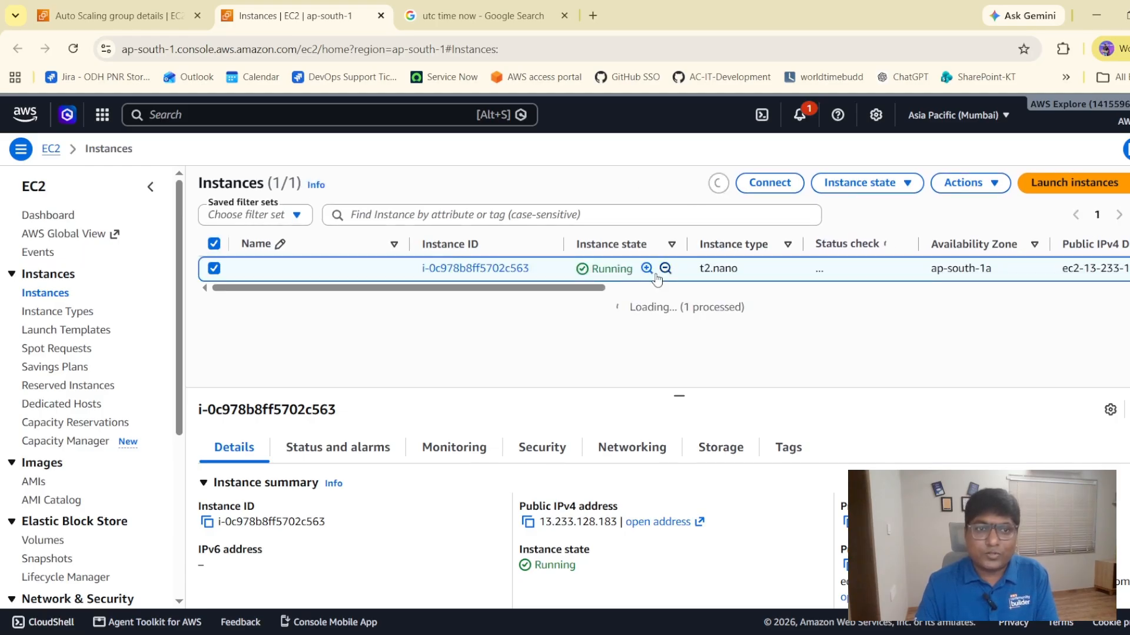
drag(428, 311, 228, 305)
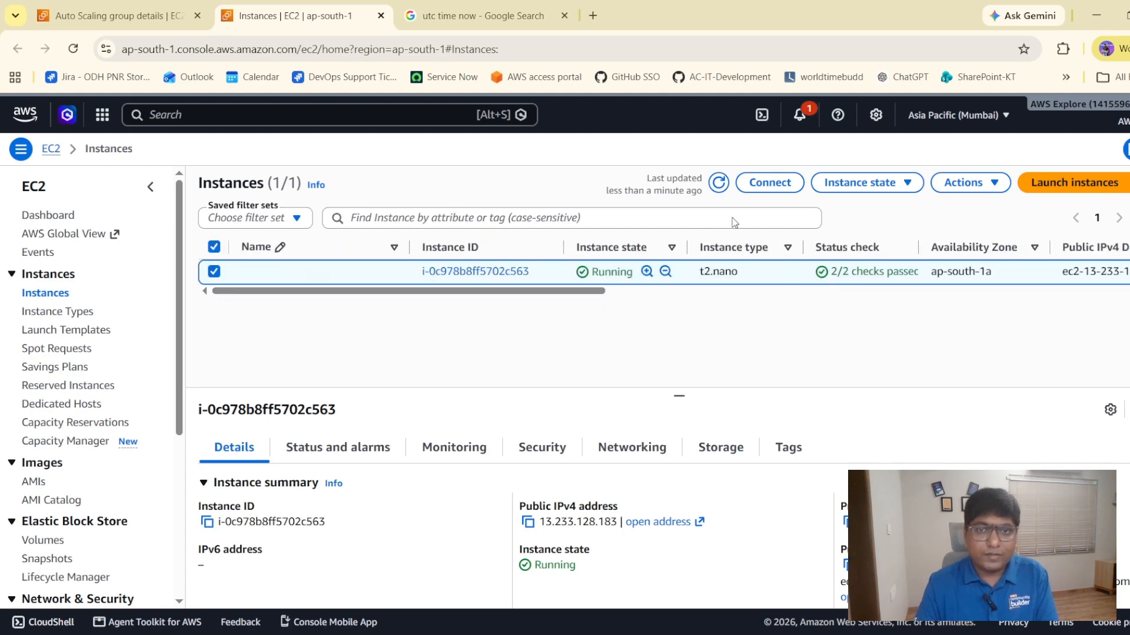
click(719, 183)
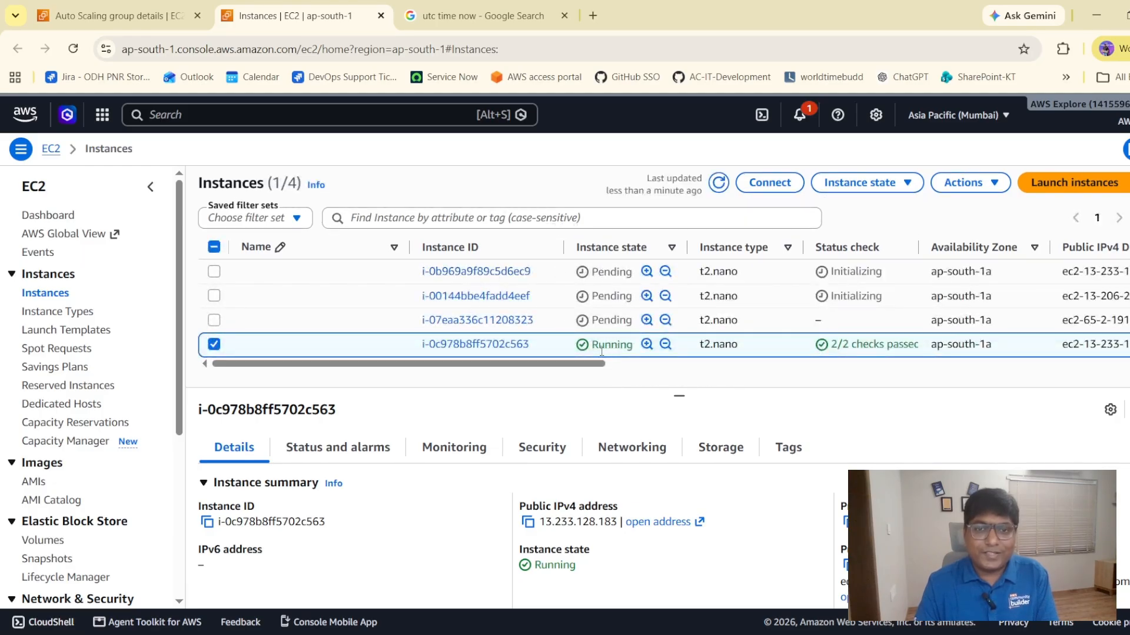
click(719, 183)
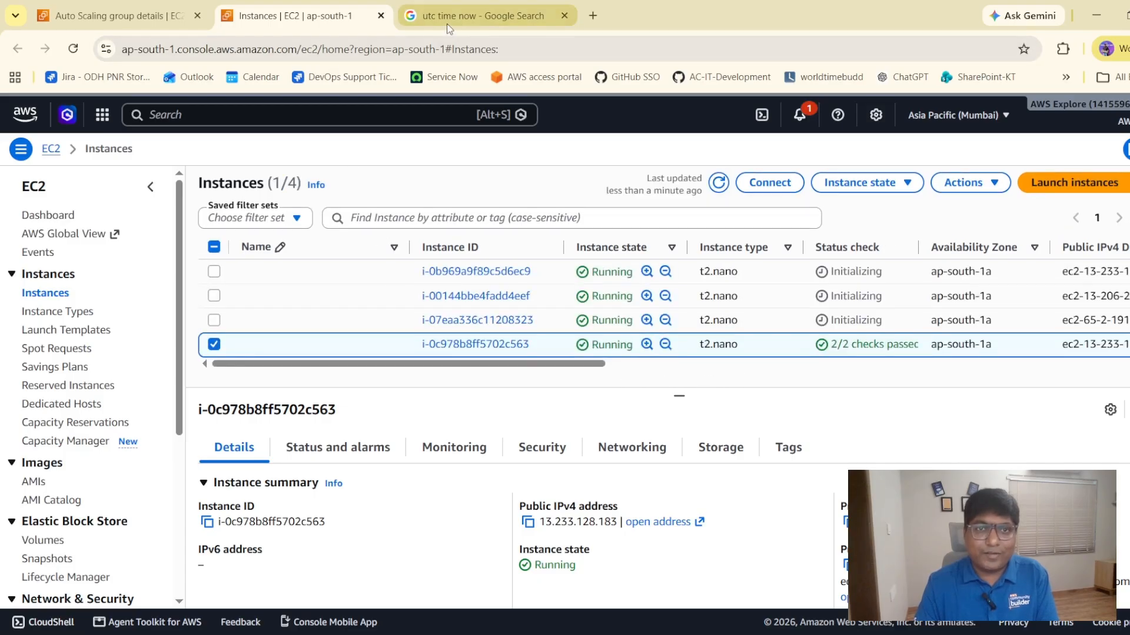
Recheck the EC2 instances list for state changes and refresh the current UTC time in the Google tab.
click(450, 25)
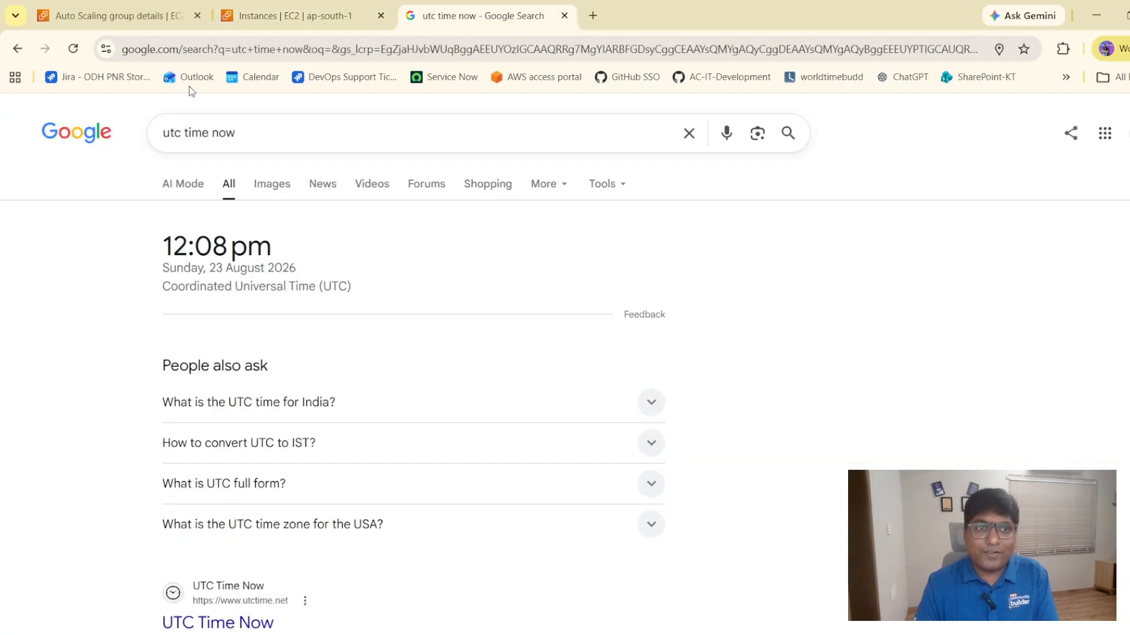
click(315, 22)
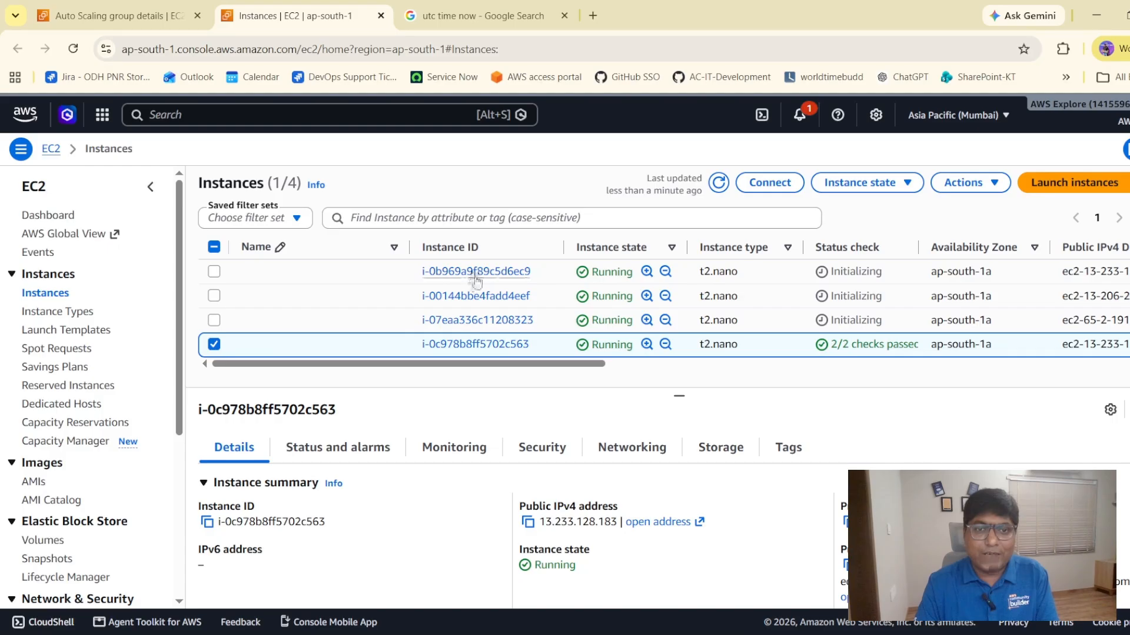
click(718, 183)
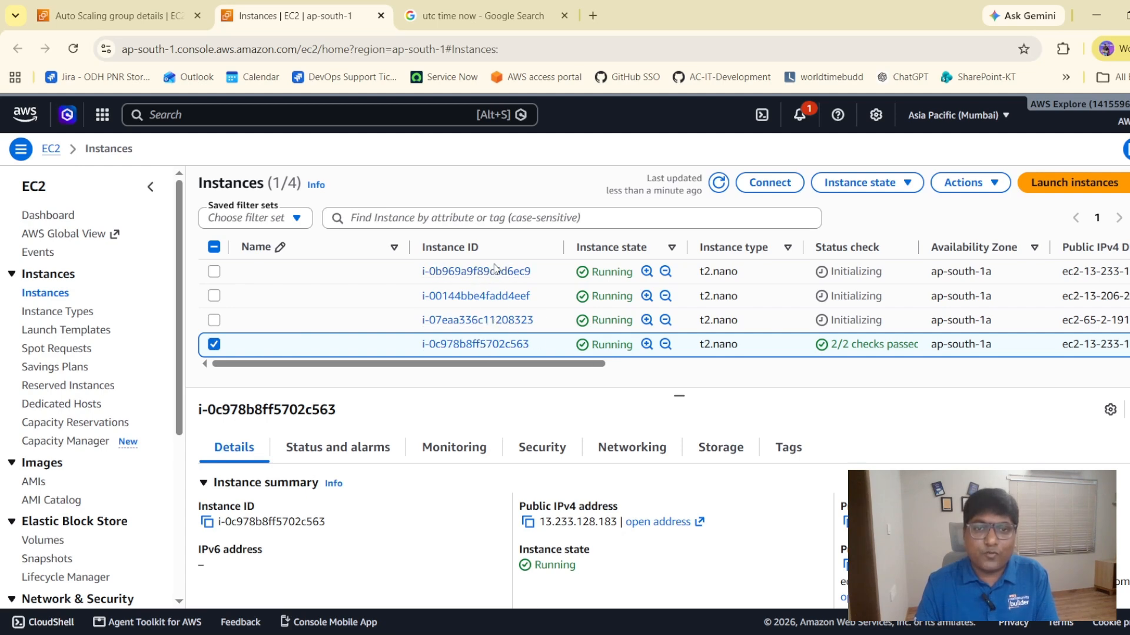
click(717, 187)
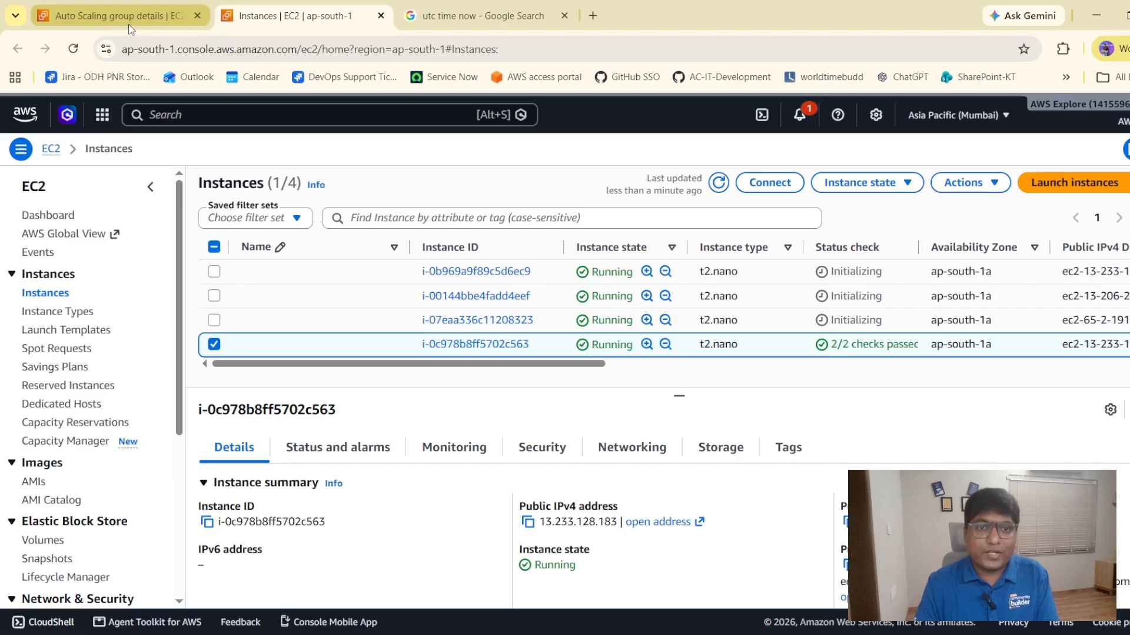
key(ctrl+Tab)
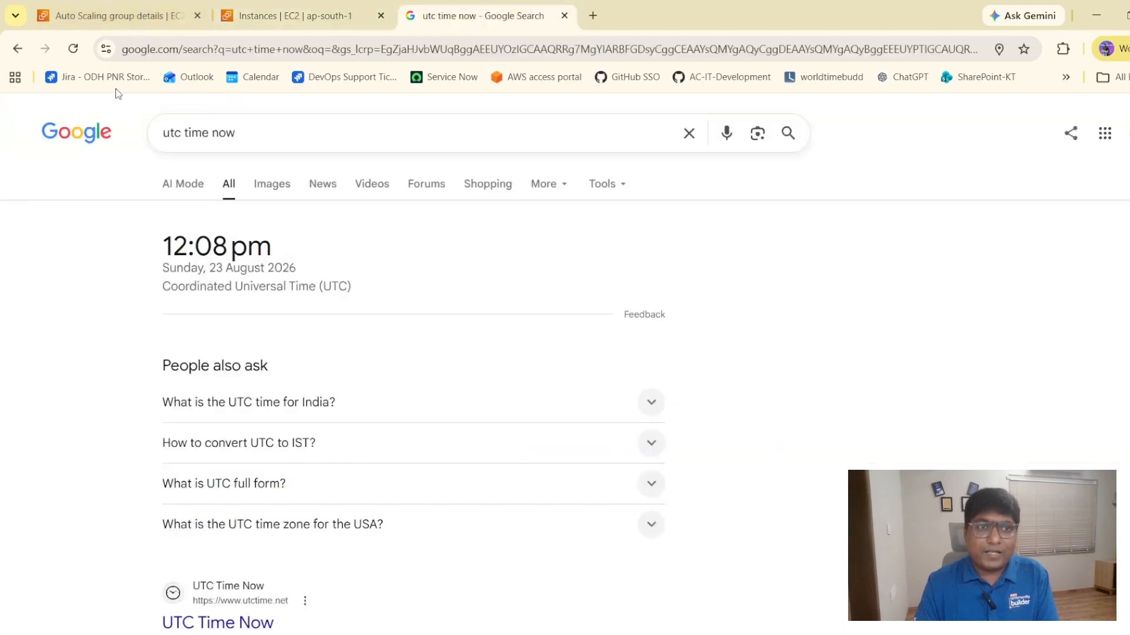
click(72, 47)
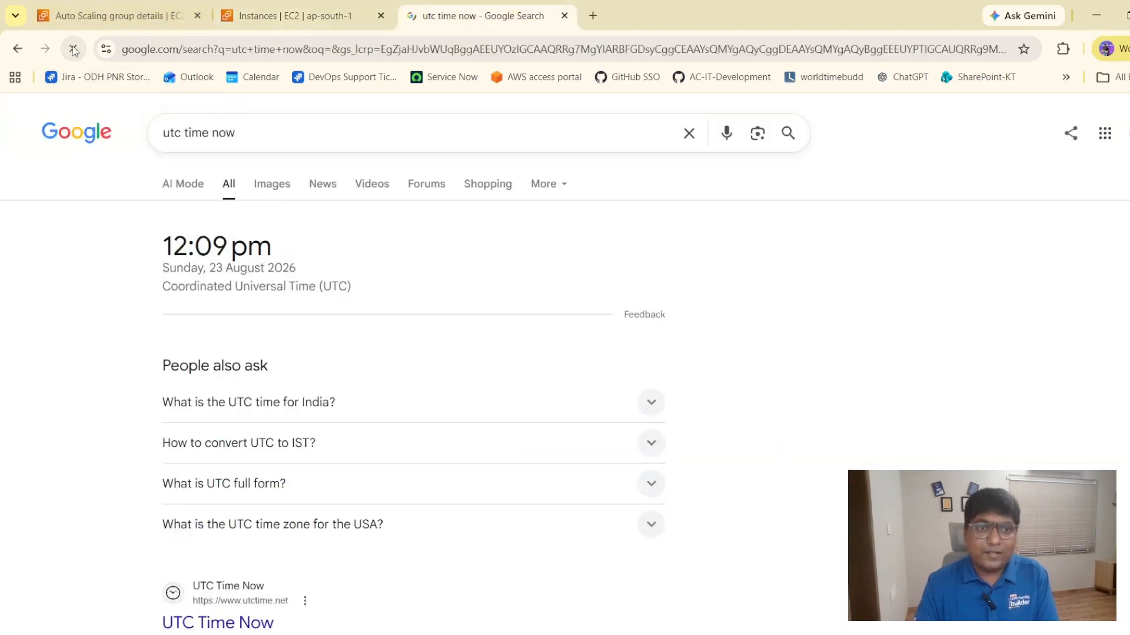
Check the EC2 instances list, then examine the start time and desired capacity of flash-sale-end in the Auto Scaling group's scheduled actions.
key(ctrl+shift+Tab)
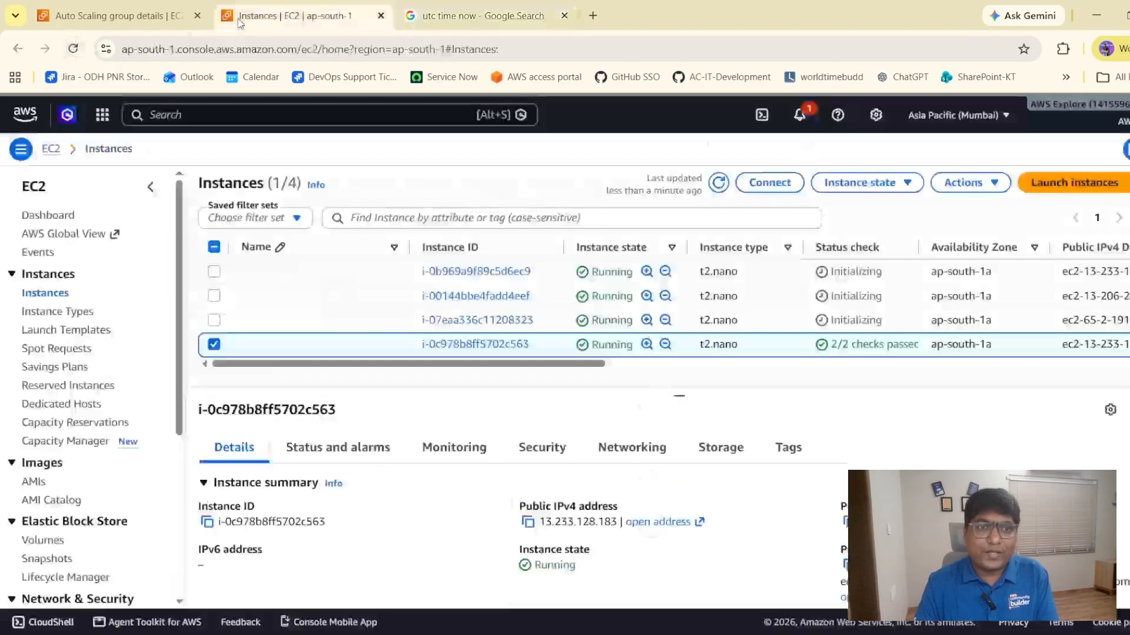
scroll(456, 419, down, 8)
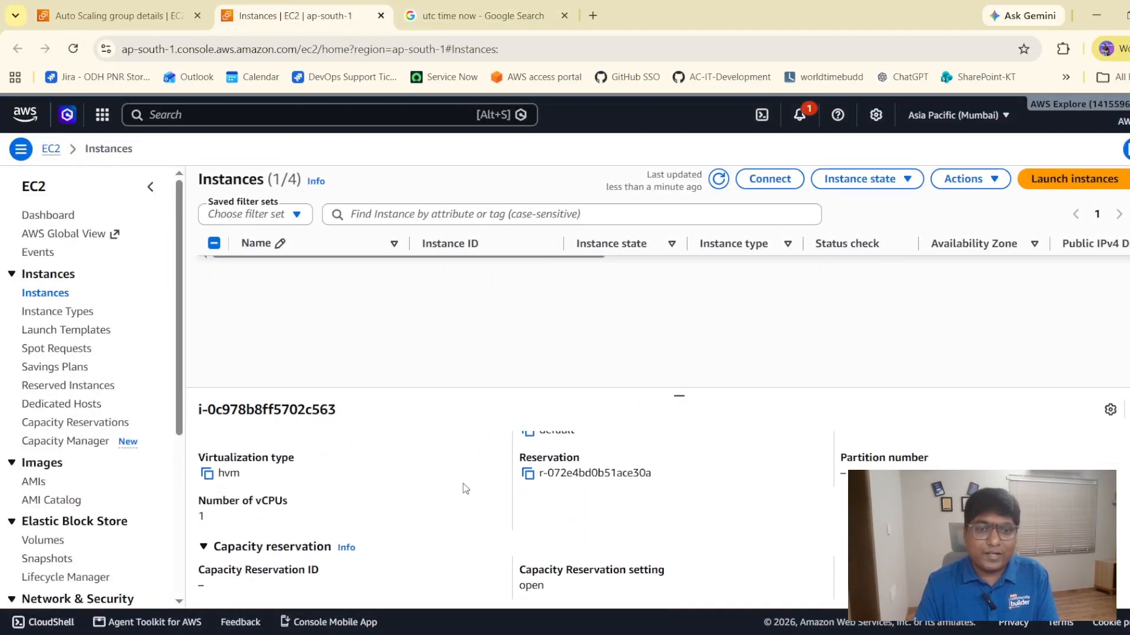
click(120, 17)
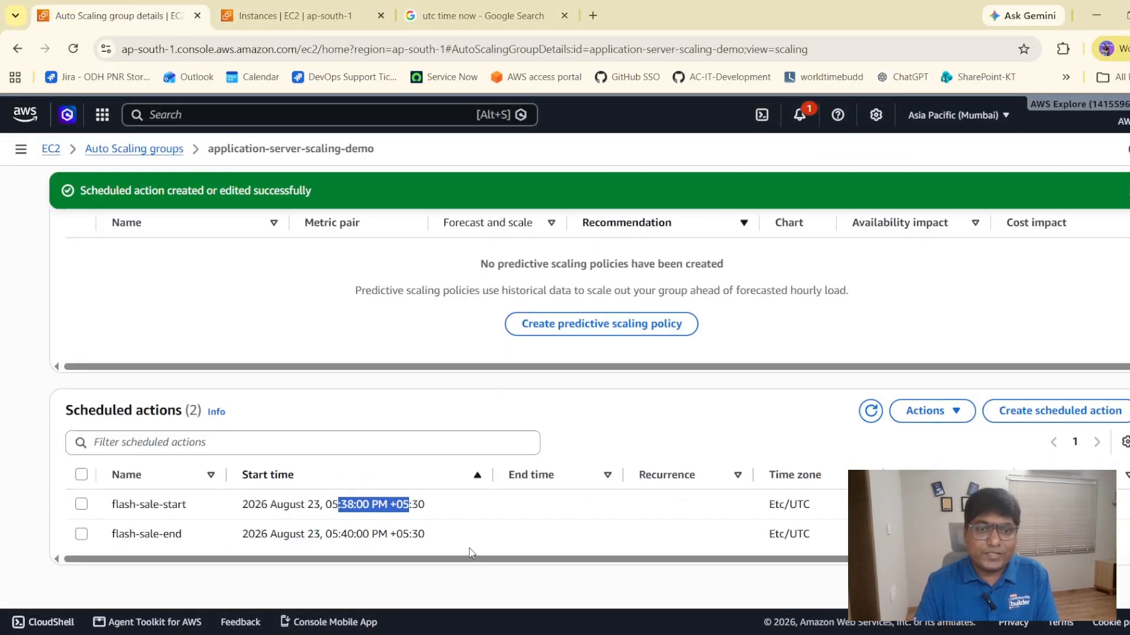
click(457, 541)
drag(458, 542, 329, 530)
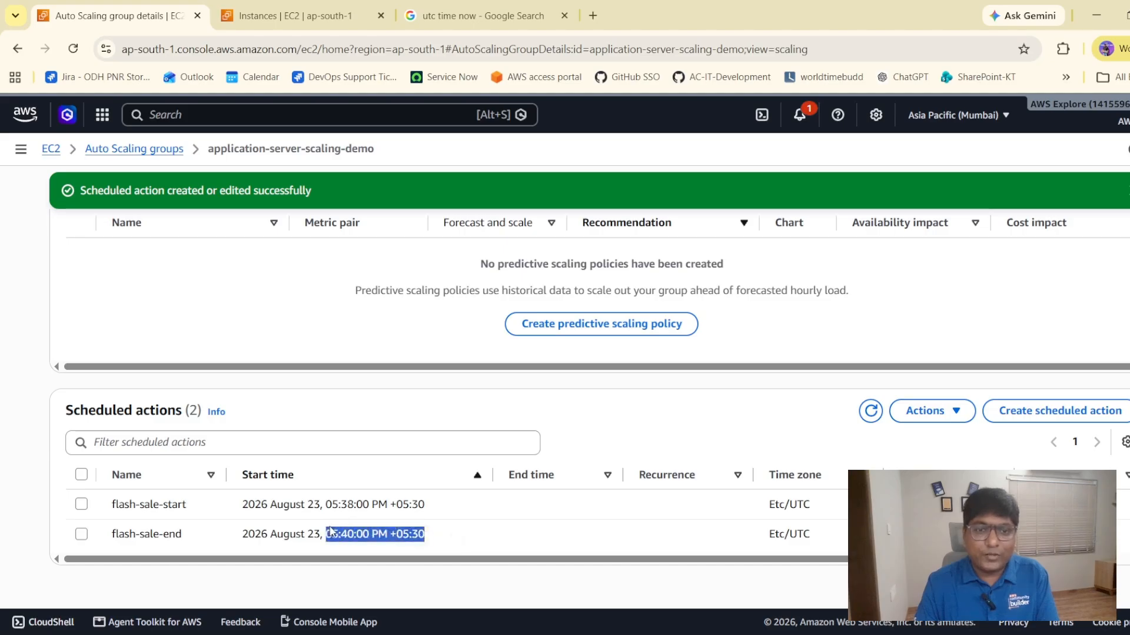
click(331, 530)
drag(824, 560, 912, 563)
double_click(804, 534)
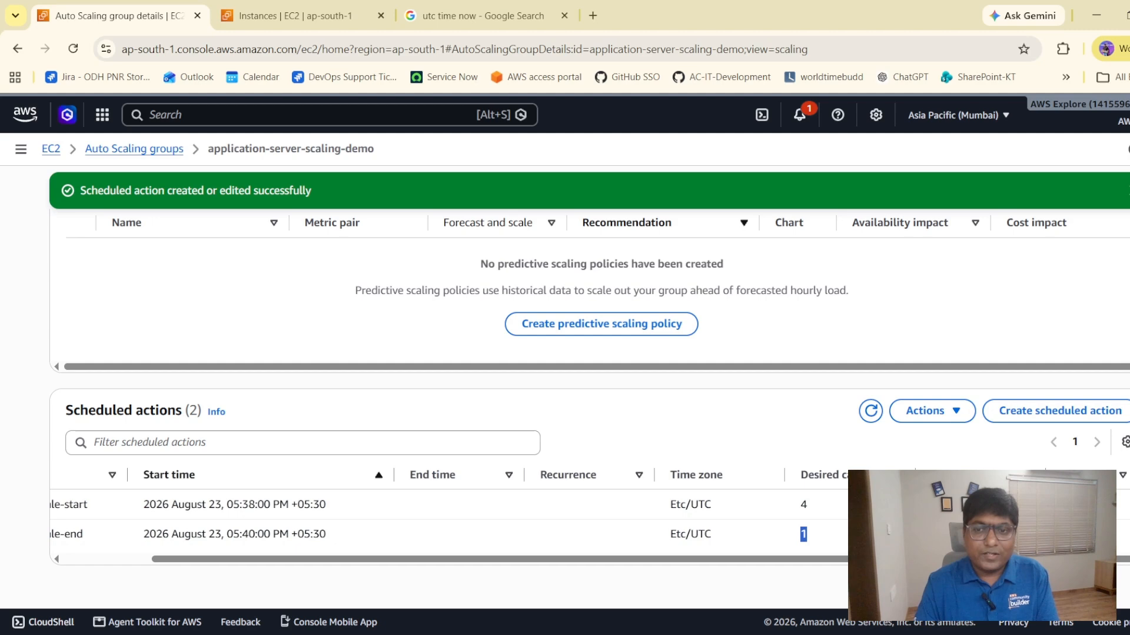
drag(733, 559, 621, 559)
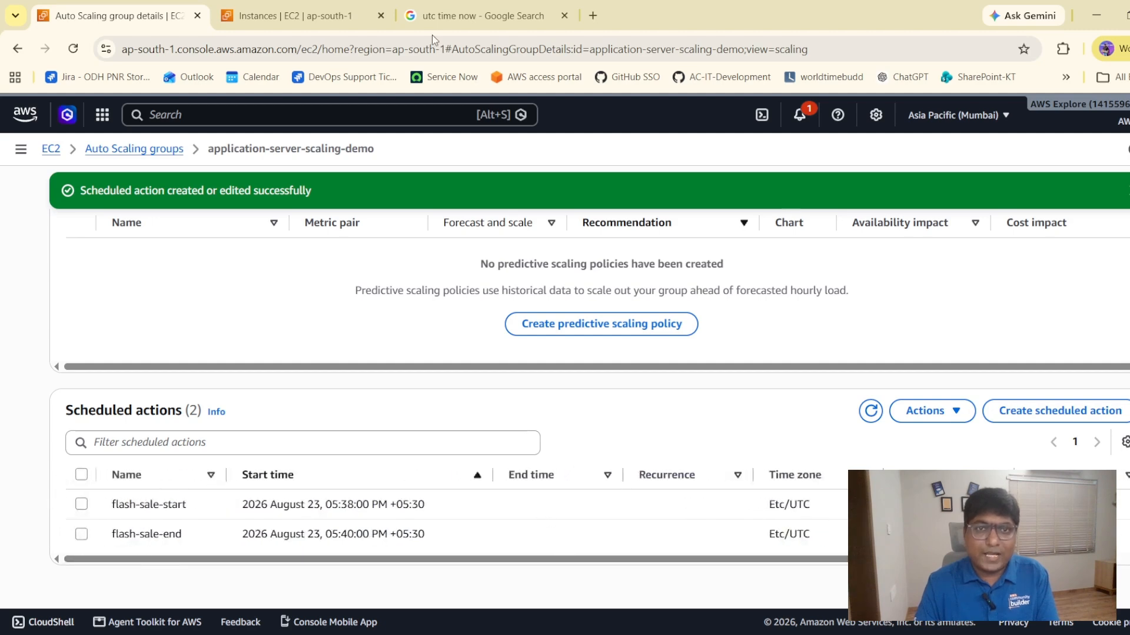
Compare the UTC time in the Google tab with flash-sale-end's start time and desired capacity in the scheduled actions.
click(433, 14)
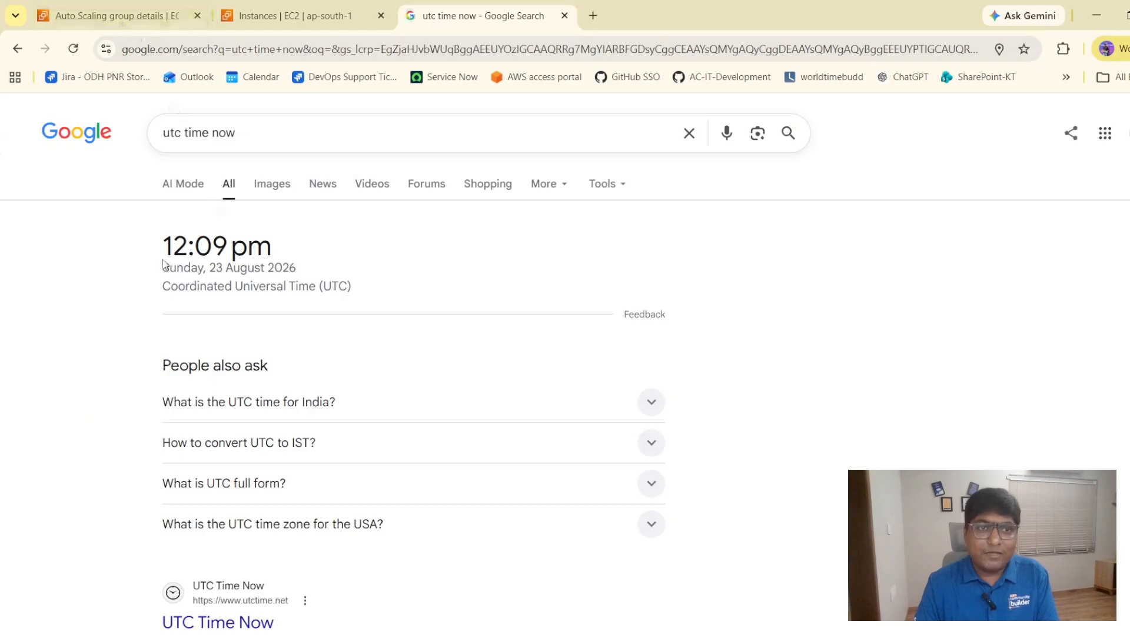
drag(163, 236, 271, 253)
click(111, 12)
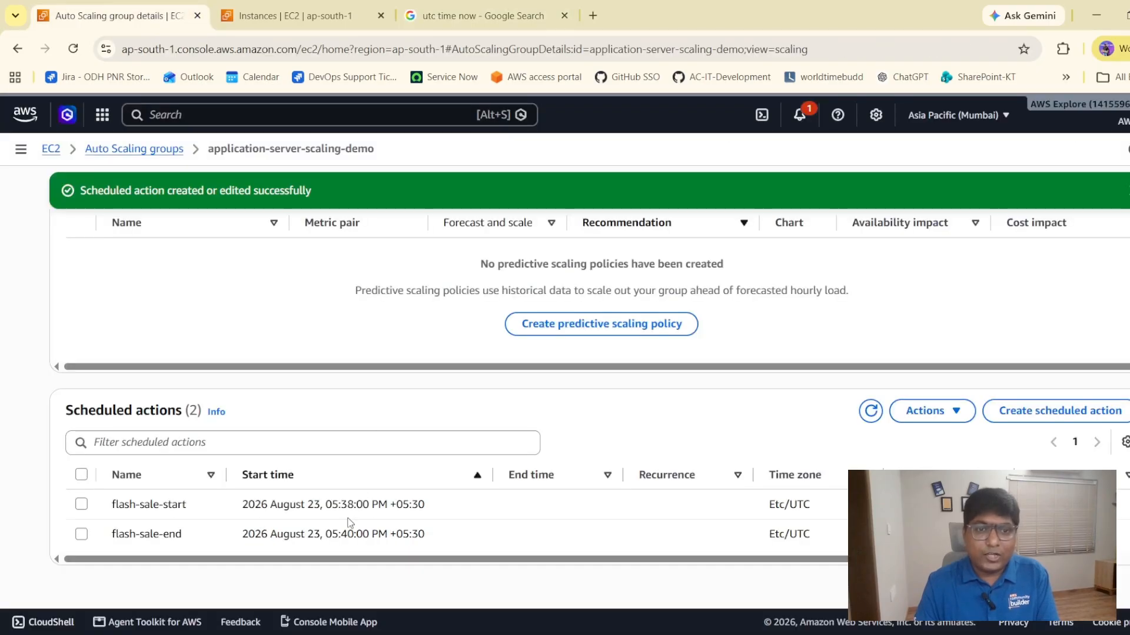
drag(113, 535, 186, 537)
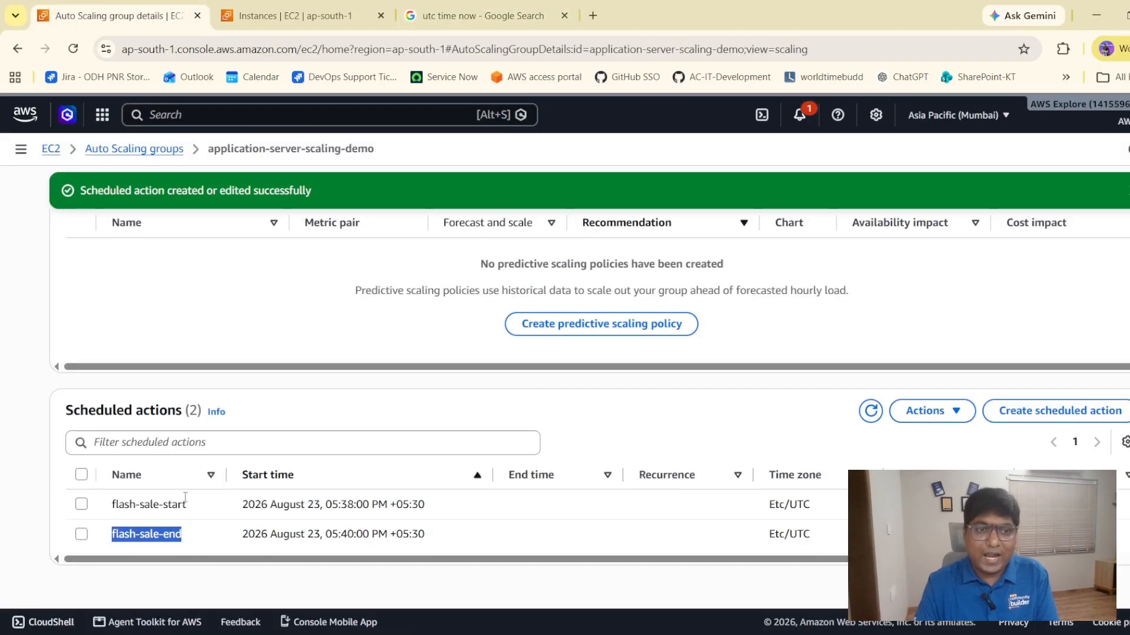
drag(698, 562, 839, 560)
click(684, 525)
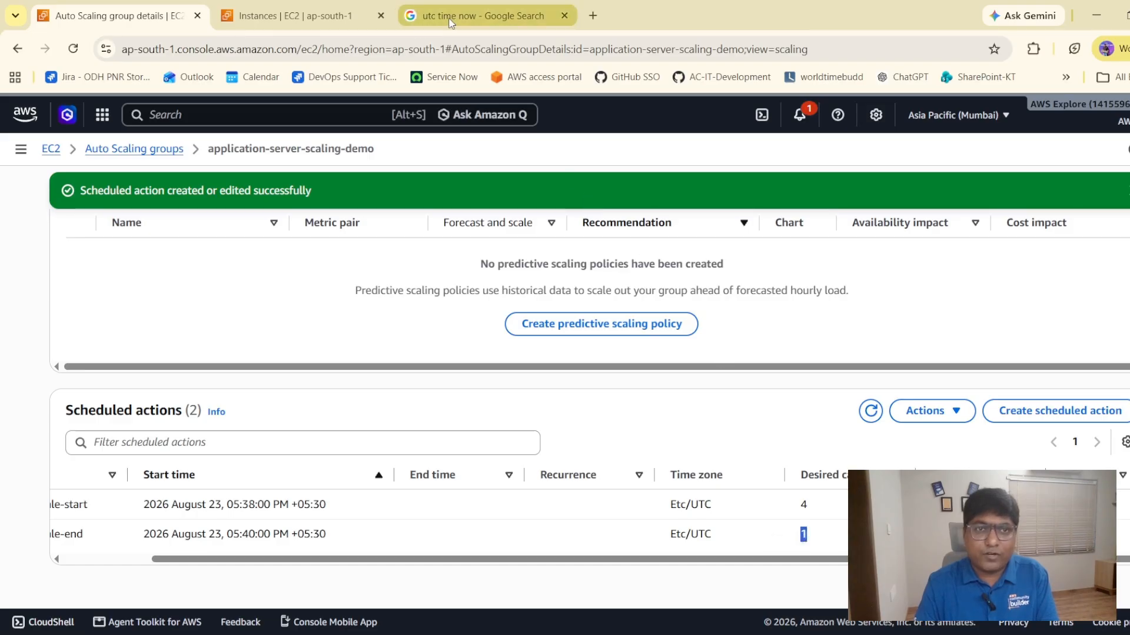
Look at the EC2 instances list and refresh the UTC time in the Google tab.
click(308, 19)
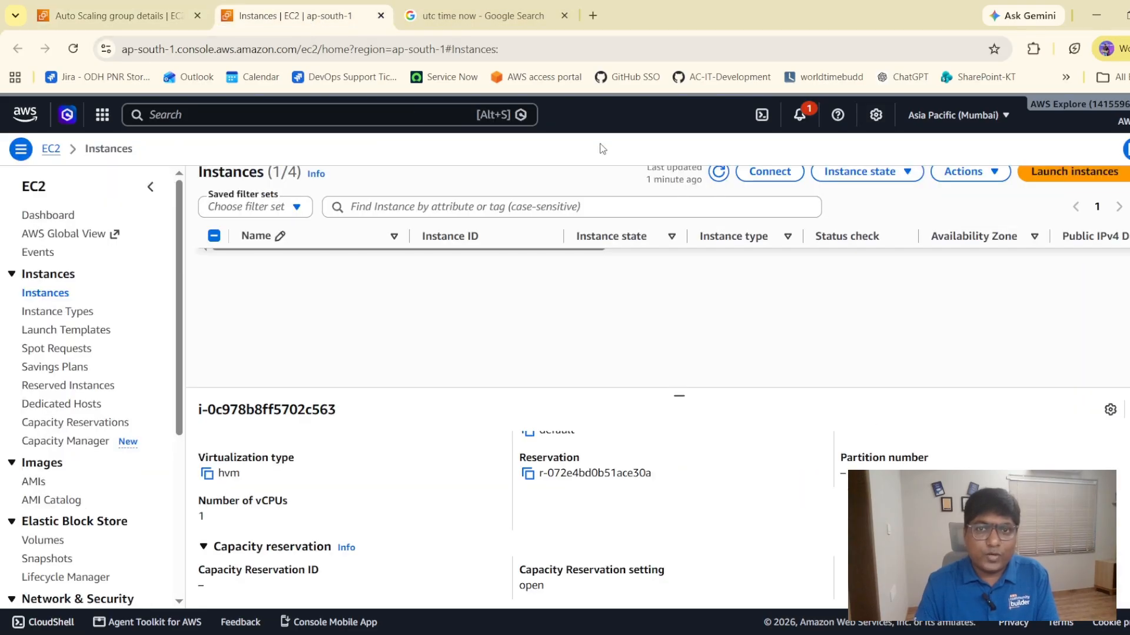
click(471, 16)
click(73, 48)
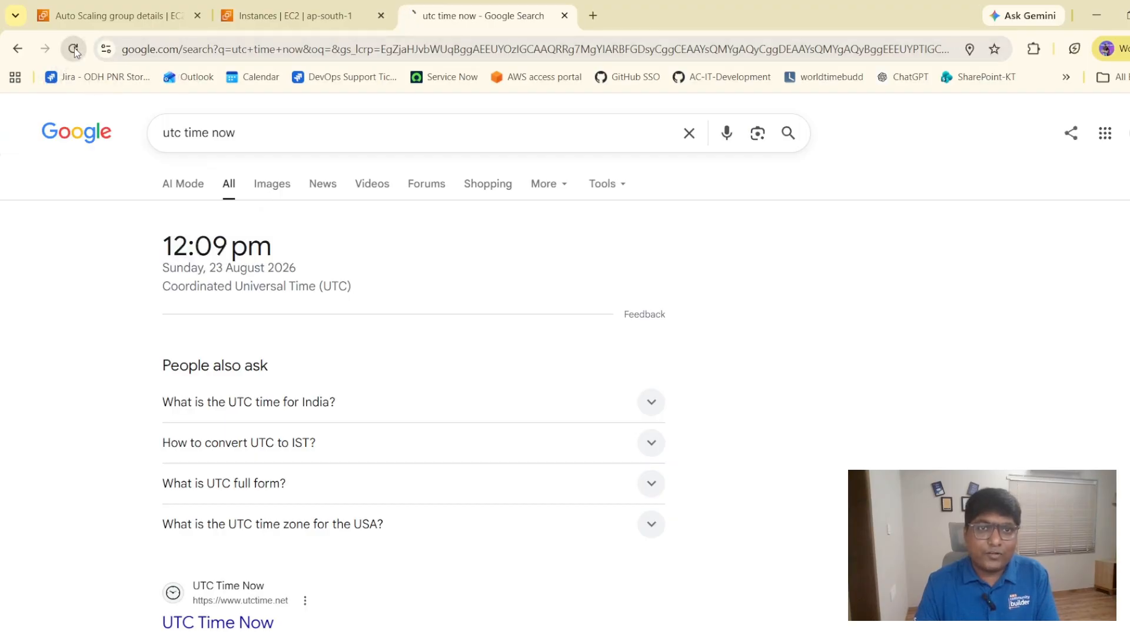
Shrink the instance details pane below the EC2 instances list and refresh the list repeatedly to check for scale-in.
click(316, 19)
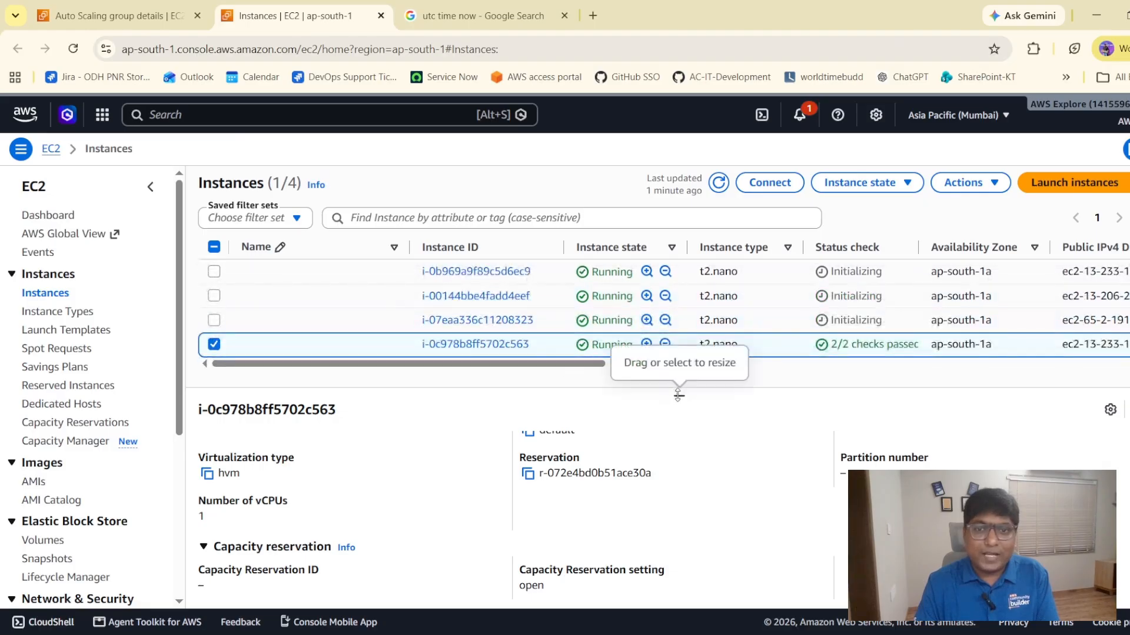
drag(678, 395, 678, 427)
click(718, 184)
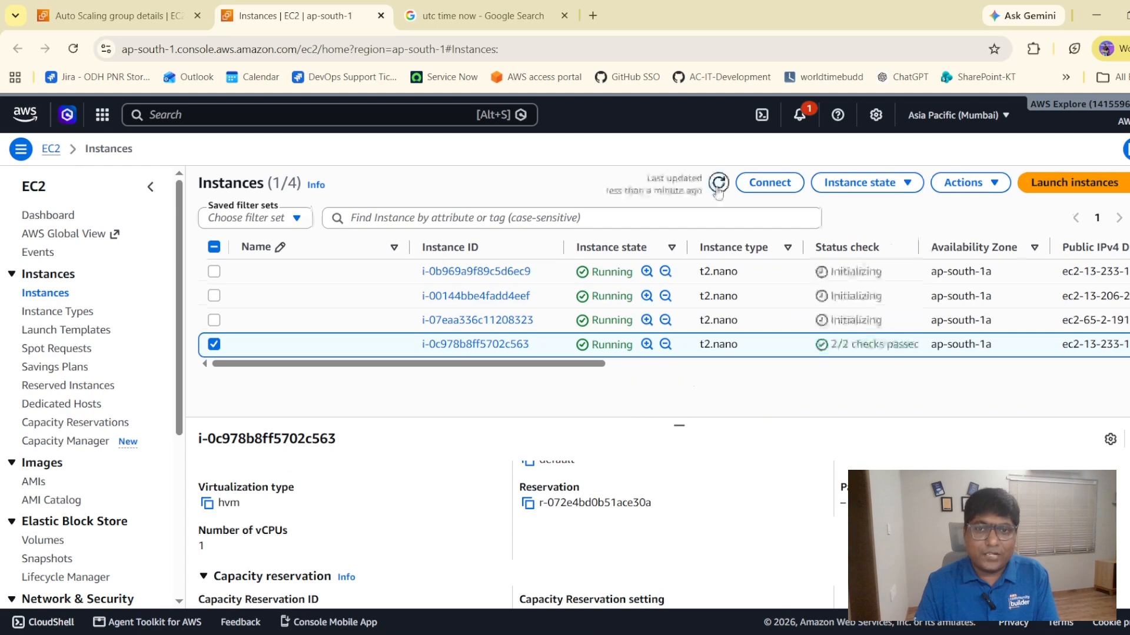
click(718, 184)
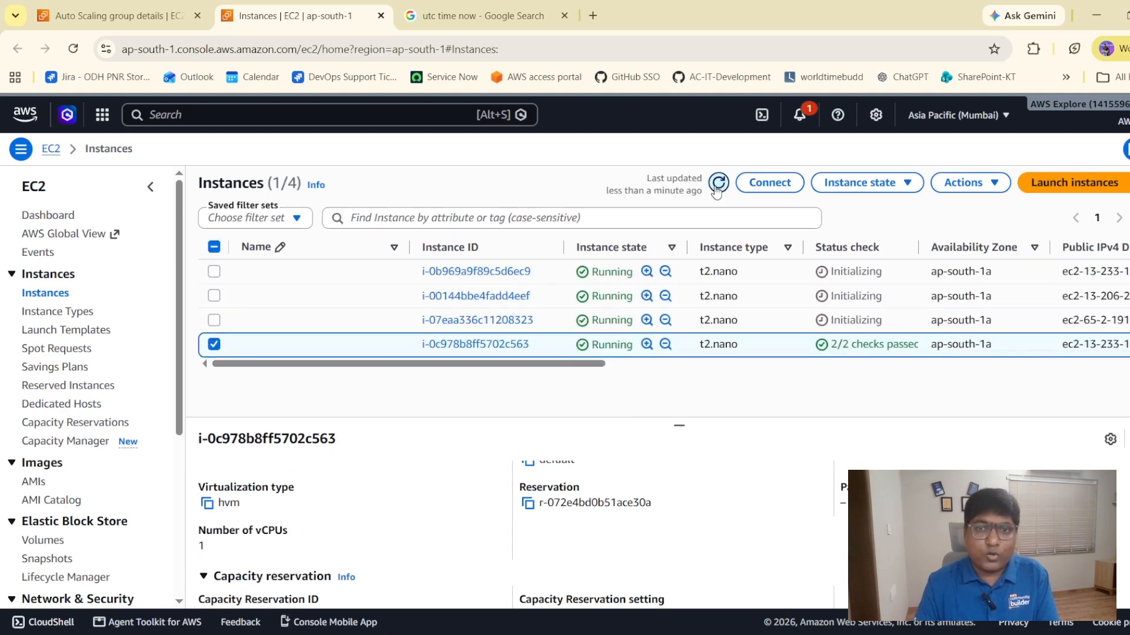
click(717, 185)
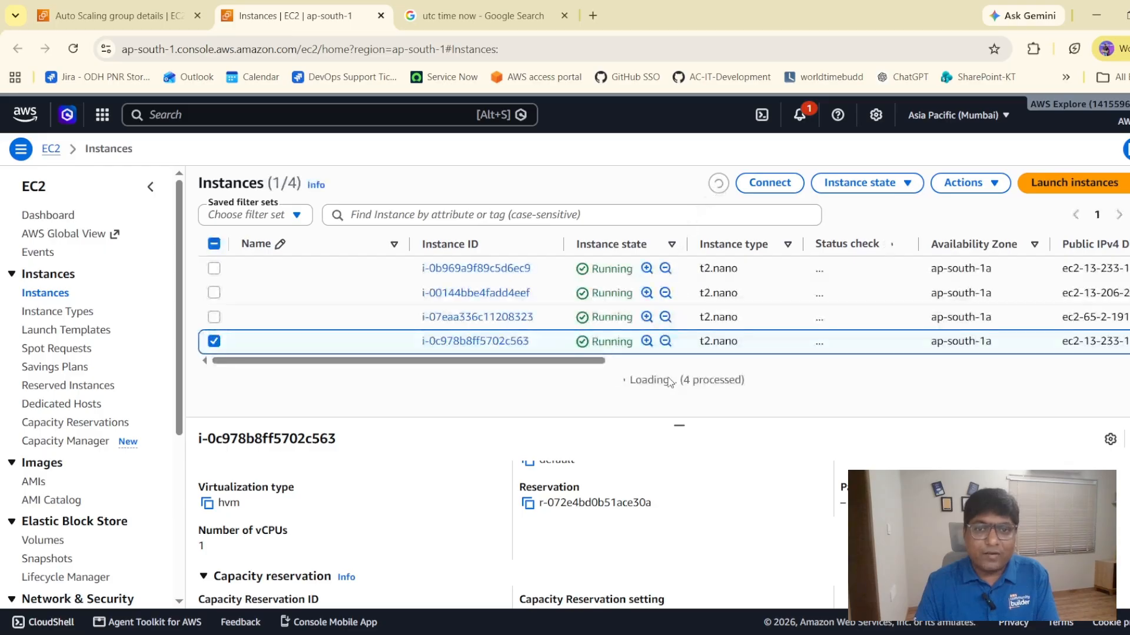
Refresh the UTC time in the Google tab and keep refreshing the EC2 instances list to see whether flash-sale-end terminates instances.
click(461, 24)
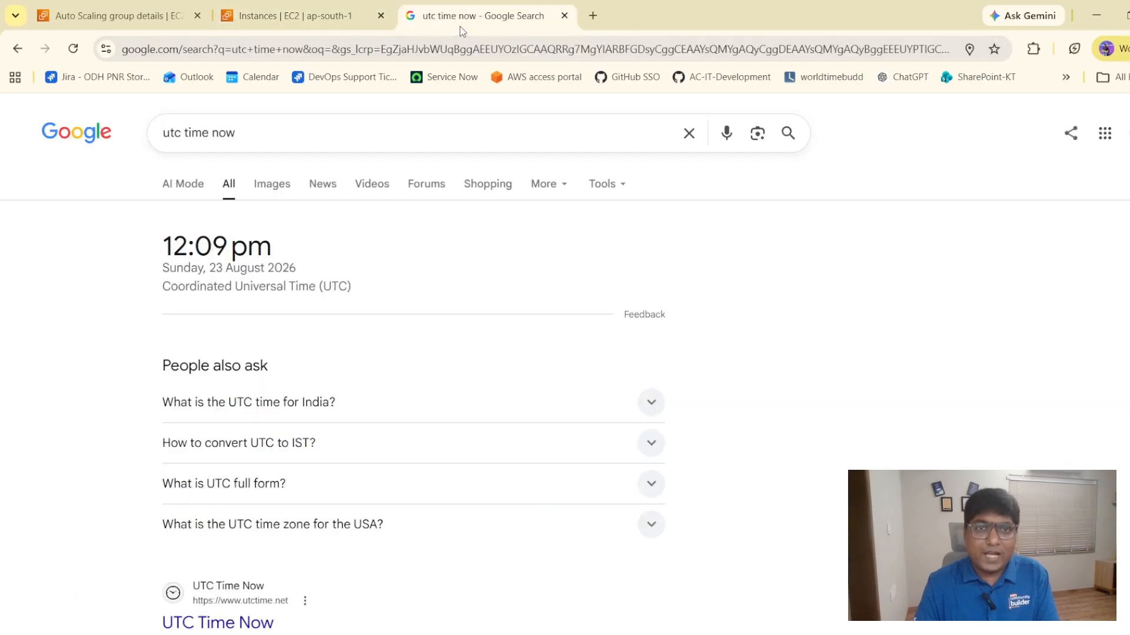
click(73, 48)
drag(166, 247, 290, 245)
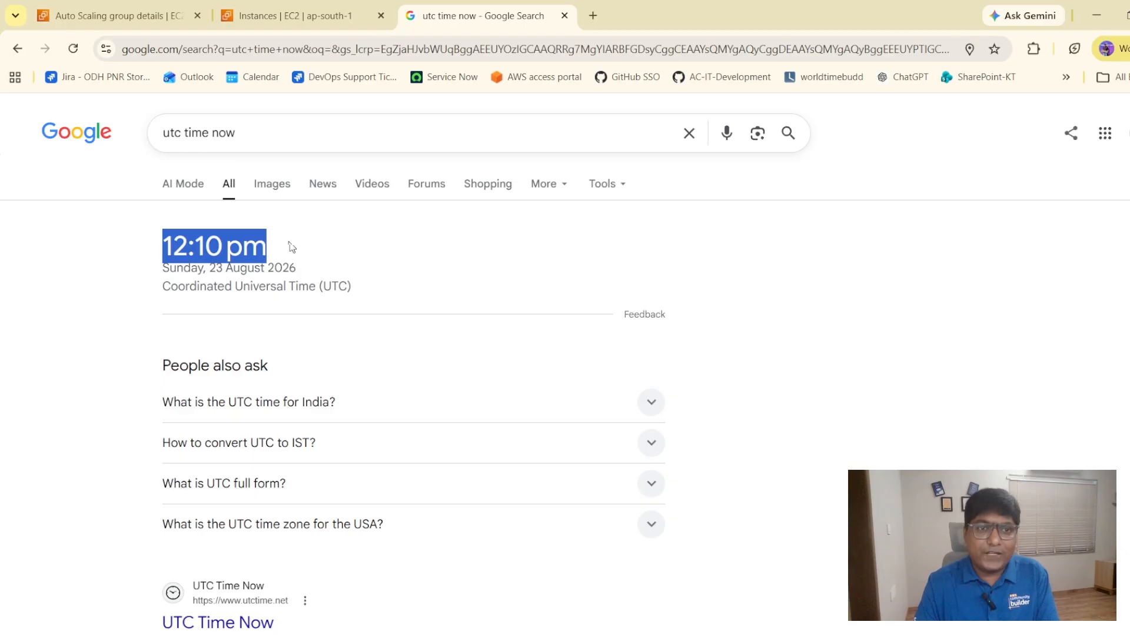
click(286, 23)
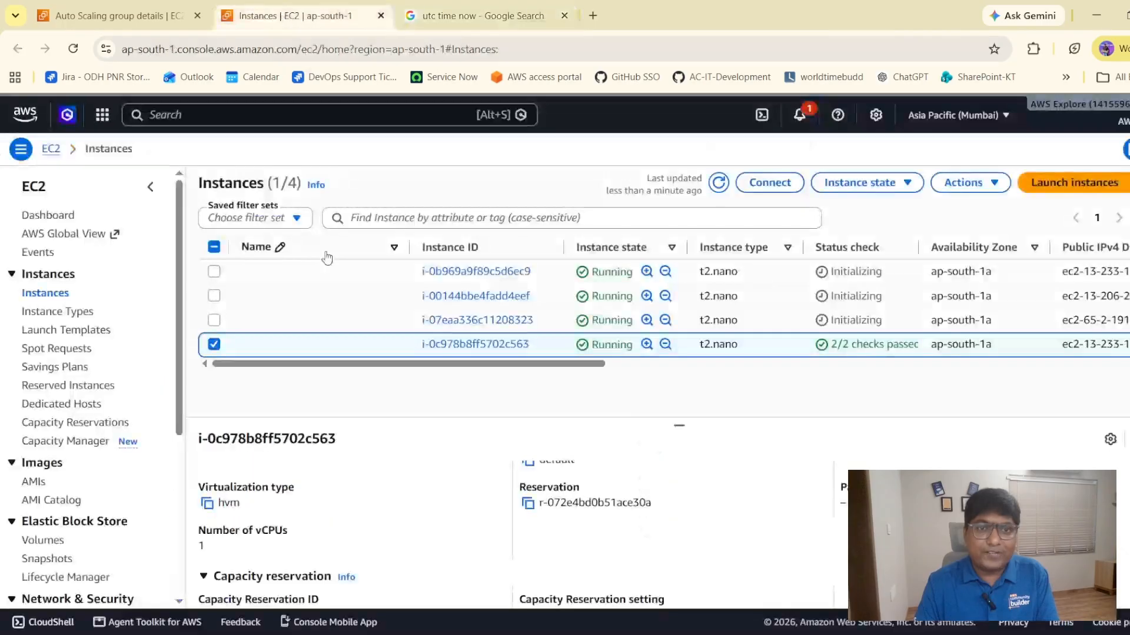
click(717, 184)
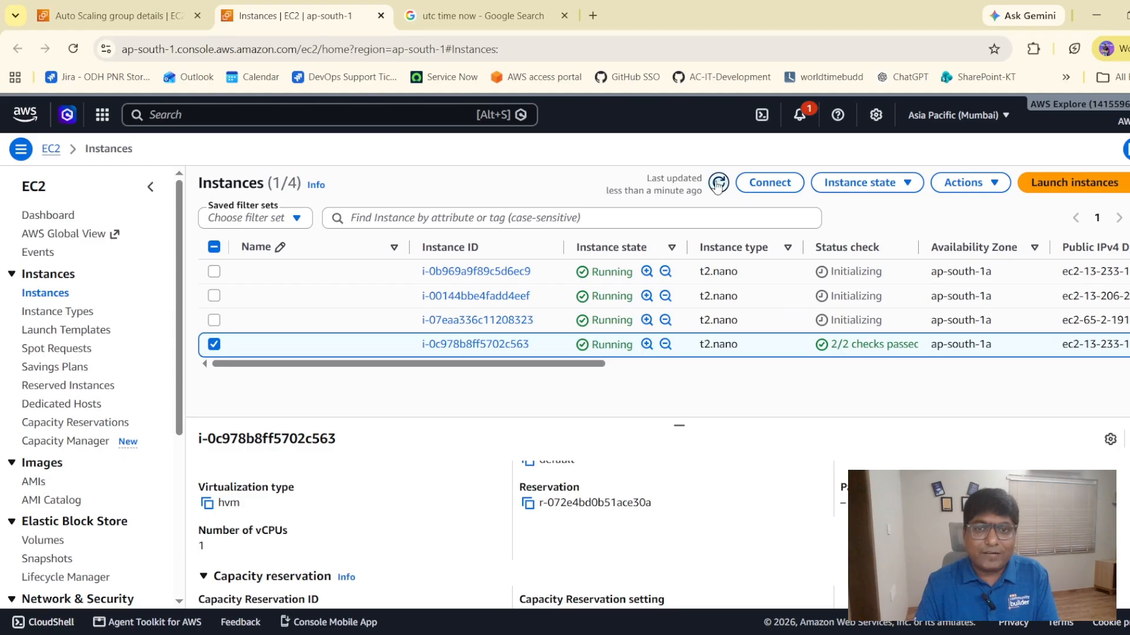
click(717, 184)
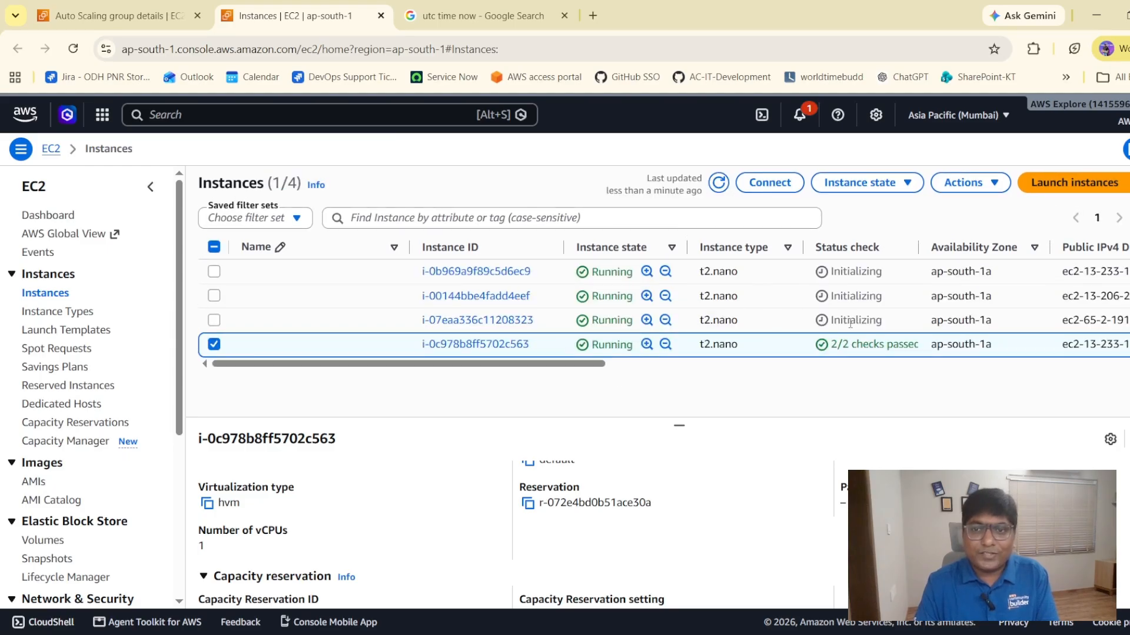
click(718, 183)
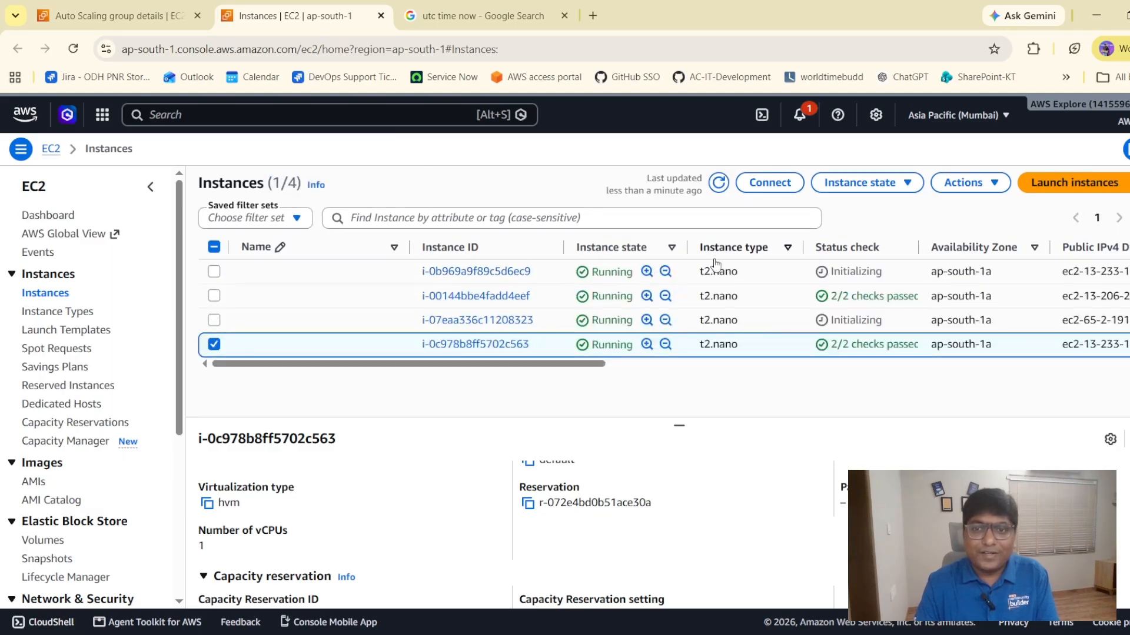
click(714, 186)
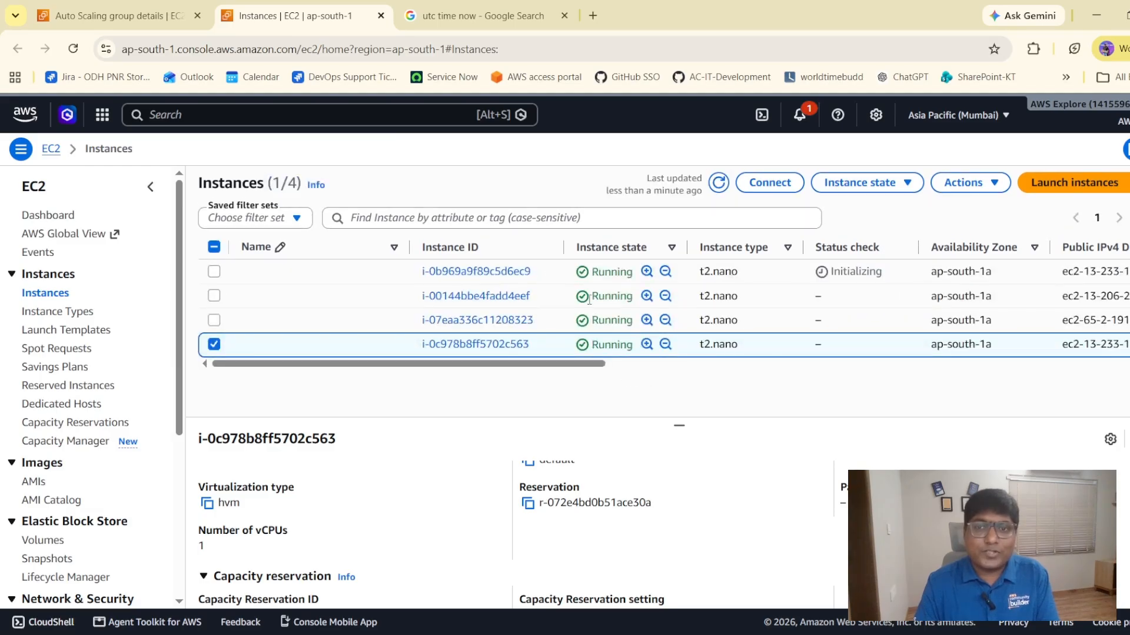
click(719, 183)
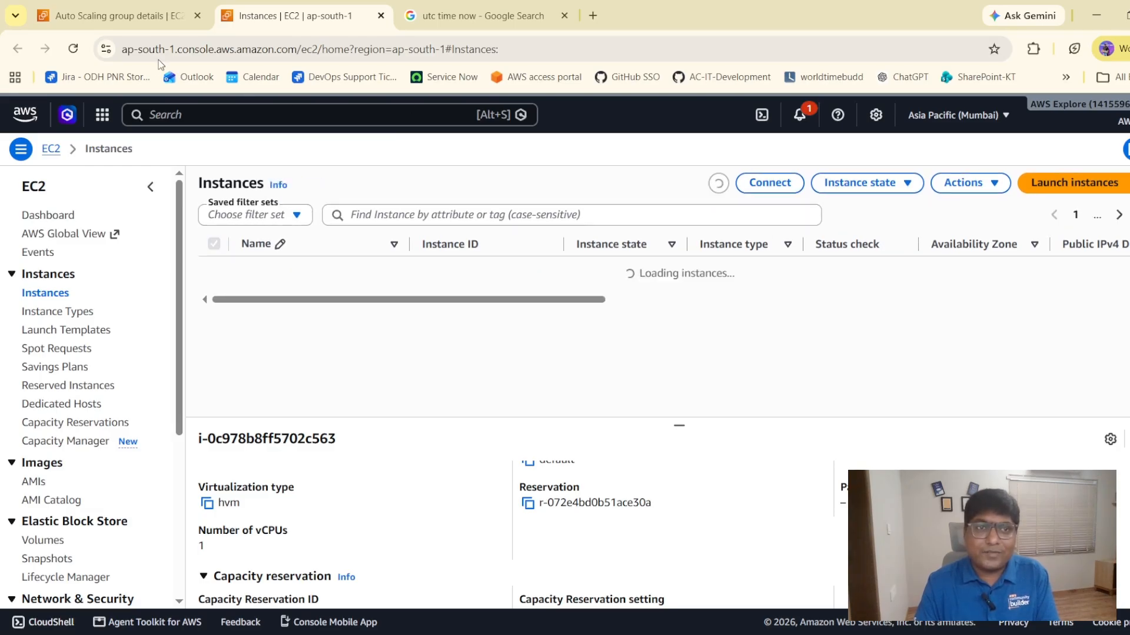
Recheck flash-sale-end's start time and desired capacity in the scheduled actions against the refreshed UTC time in the Google tab.
click(109, 18)
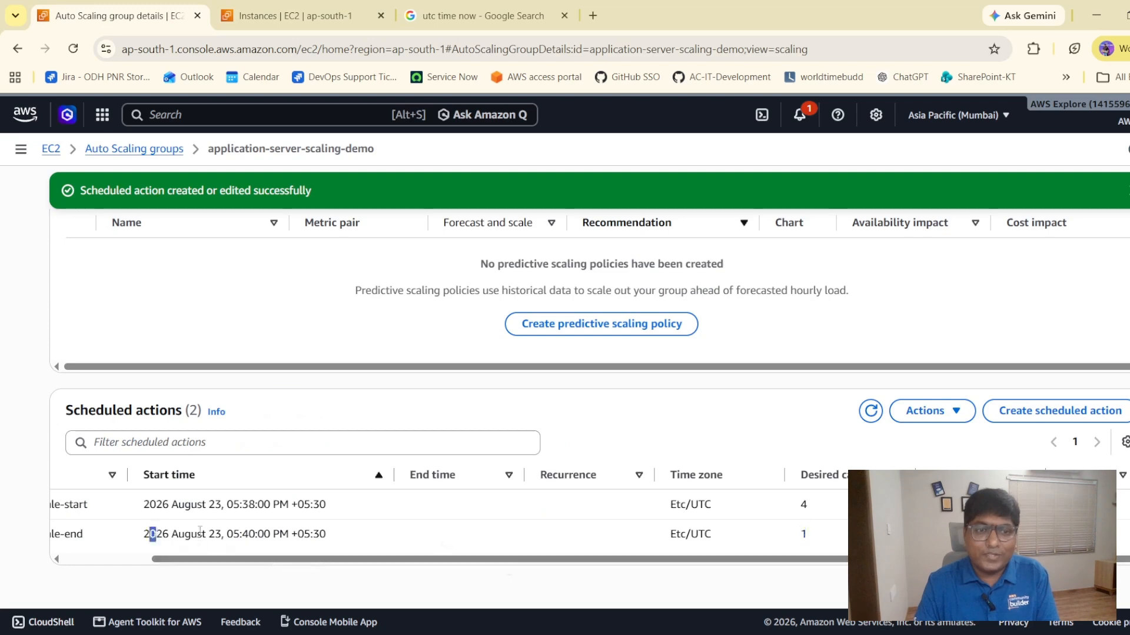
drag(200, 531, 379, 537)
click(804, 533)
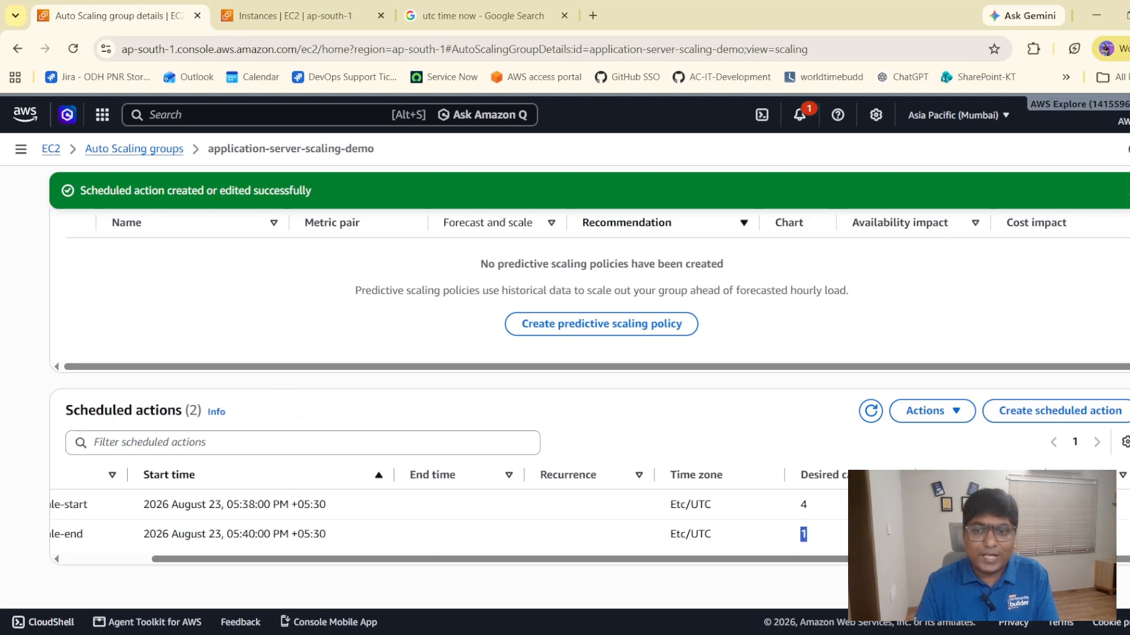
click(479, 16)
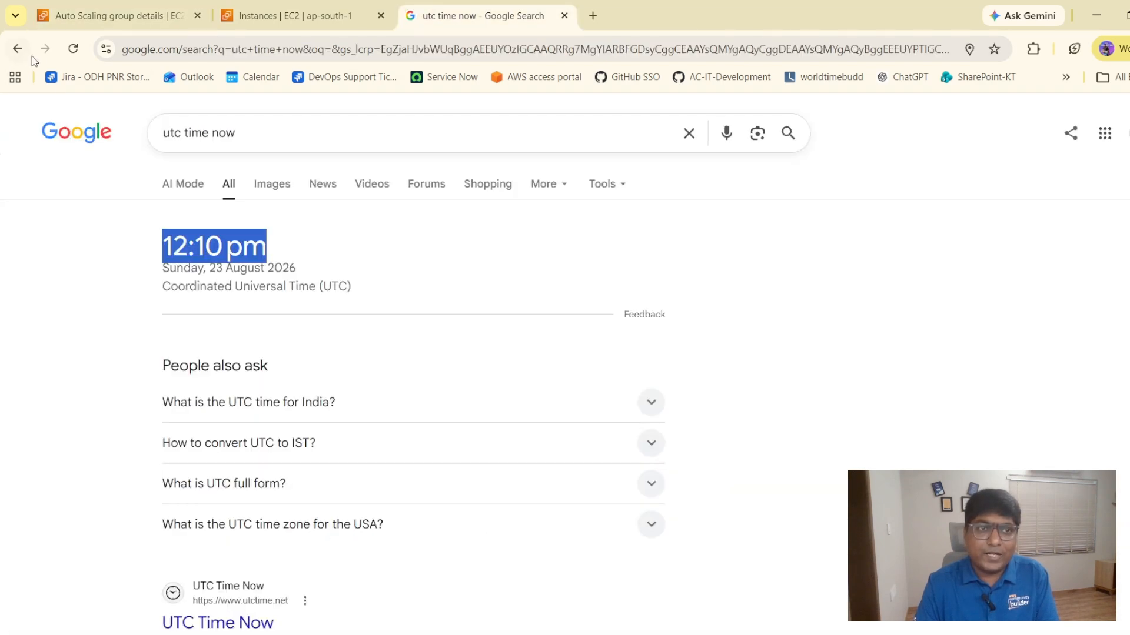
click(73, 48)
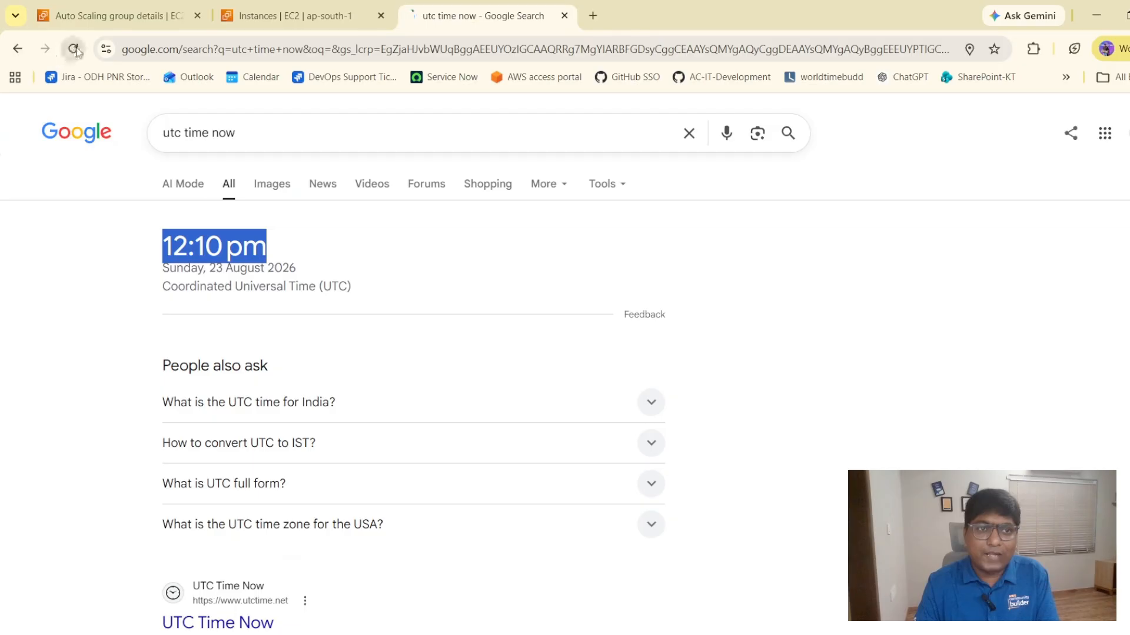
Widen the Instance state column in the EC2 instances list and refresh the list to follow the scale-in.
click(309, 14)
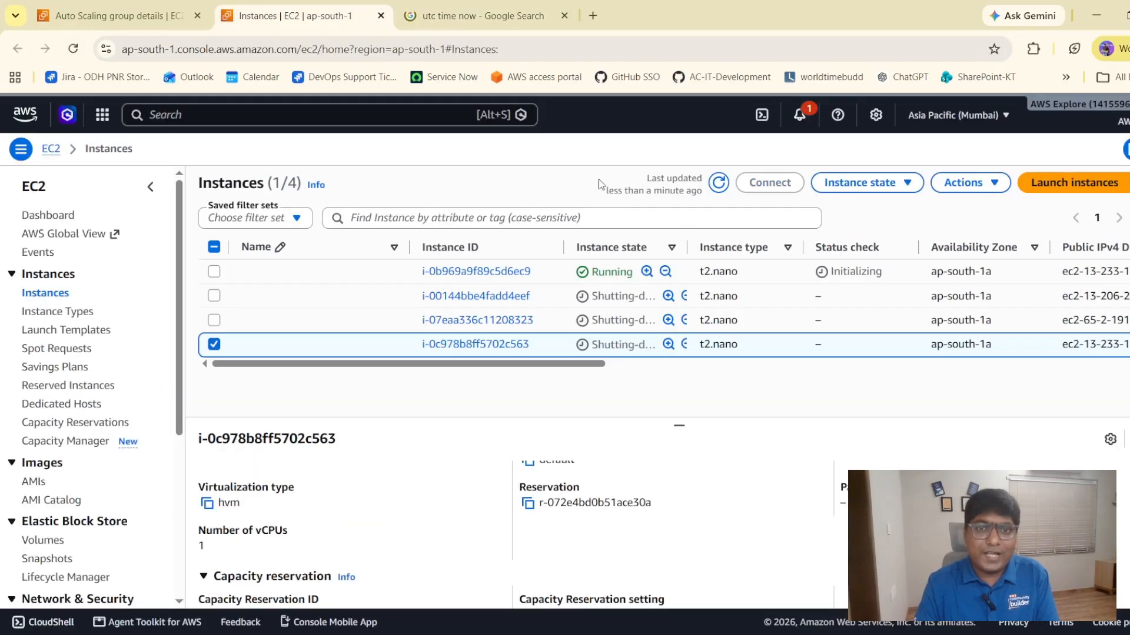
click(718, 183)
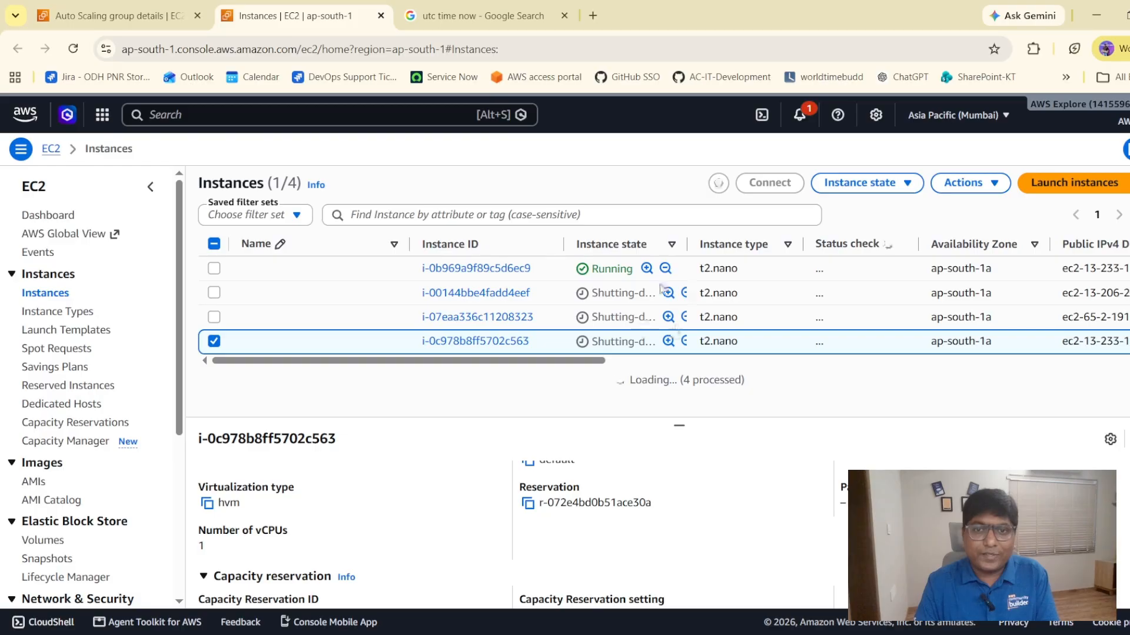
drag(717, 247, 759, 247)
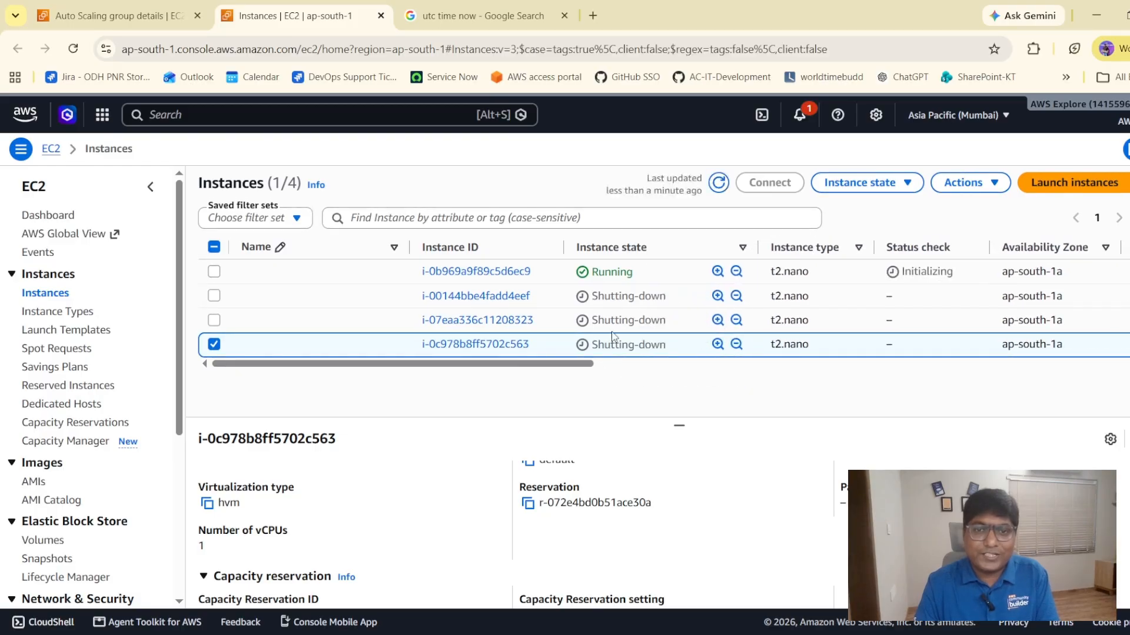
click(719, 183)
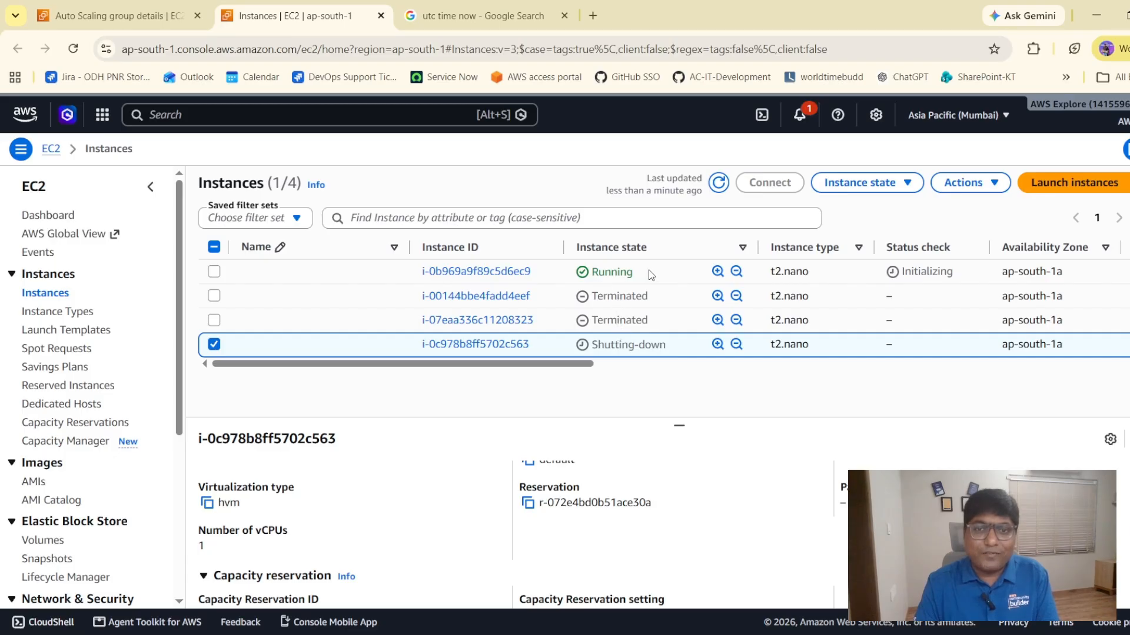
Select instance i-0b969a9f89c5d6ec9, compare its state with the other three instances, and refresh the list.
drag(647, 271, 591, 271)
click(414, 269)
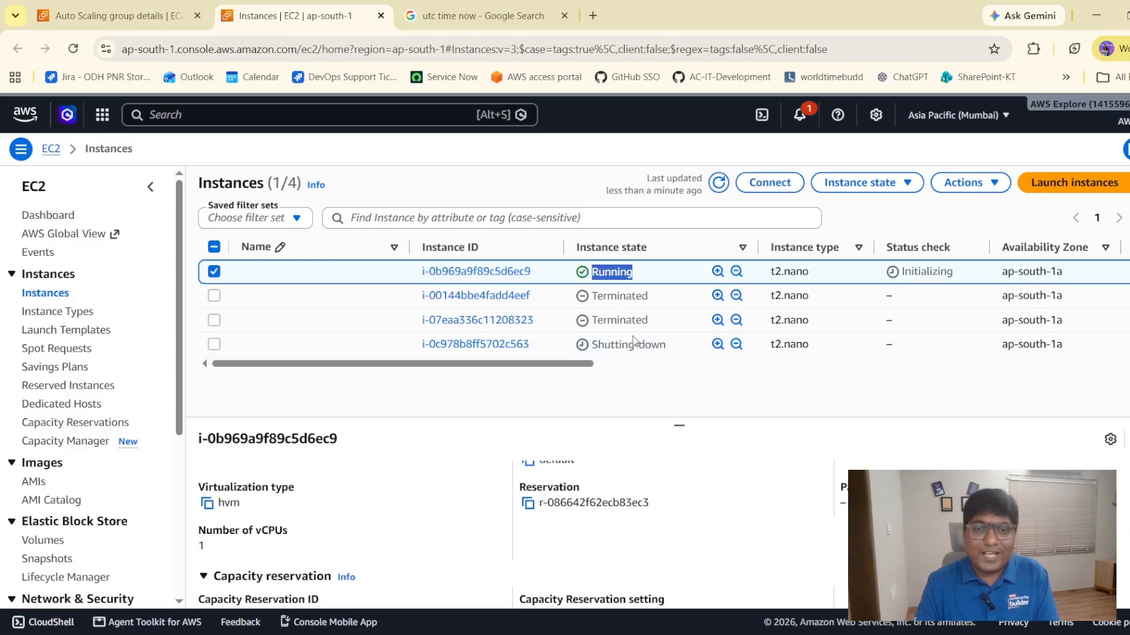
drag(595, 294, 667, 356)
click(624, 408)
drag(640, 275, 591, 272)
click(646, 455)
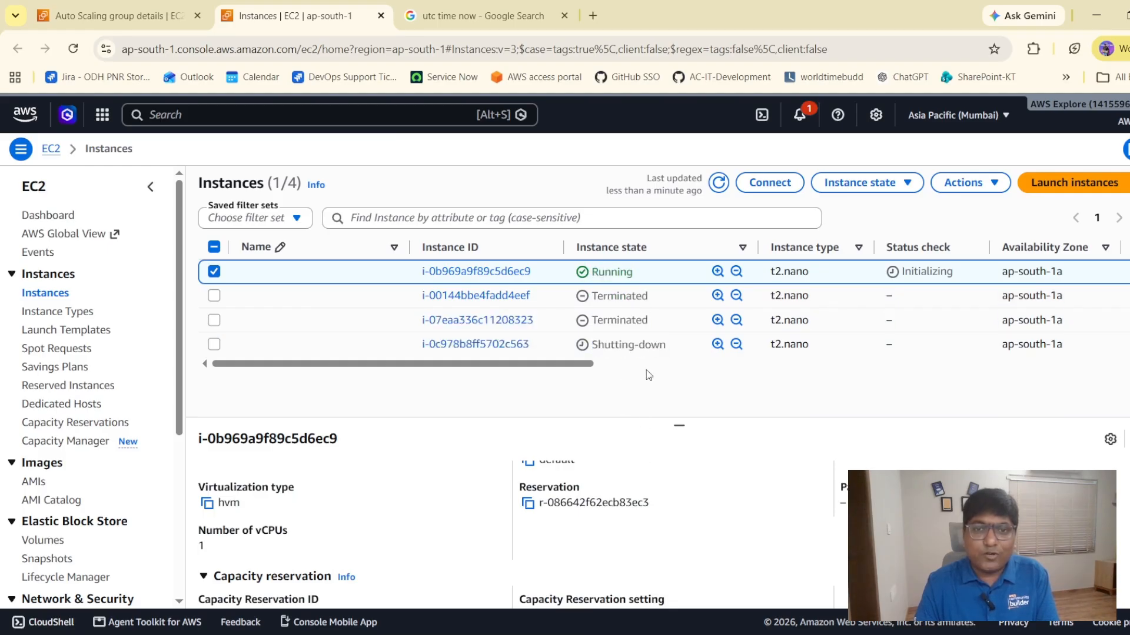
click(716, 186)
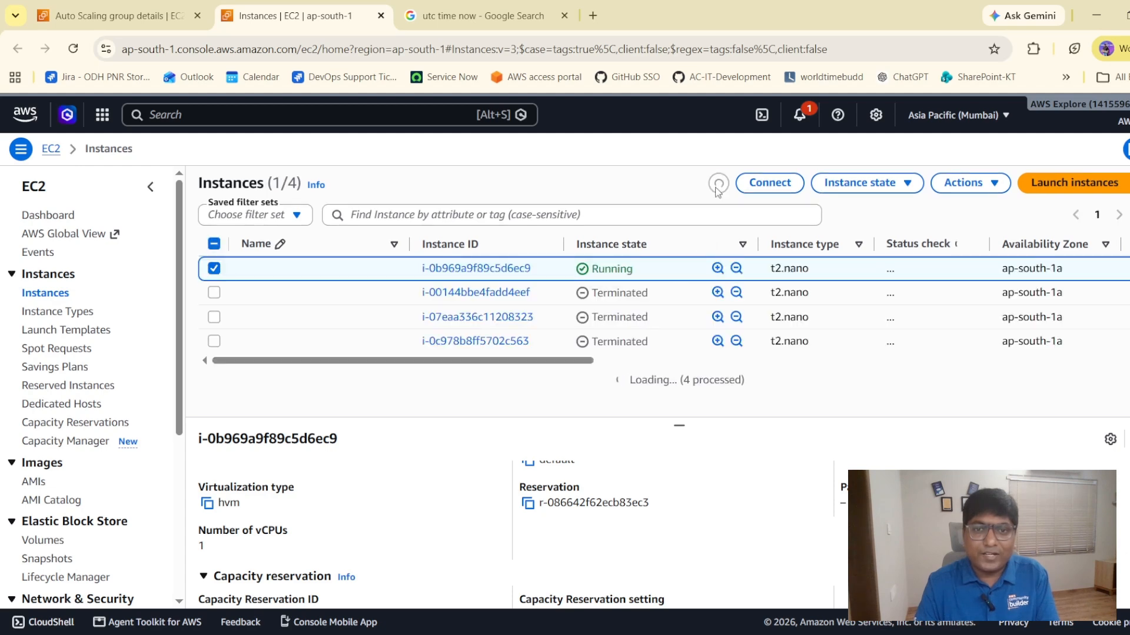
Compare the states of the instances in the EC2 instances list and look through its networking and key name columns.
drag(590, 298, 663, 350)
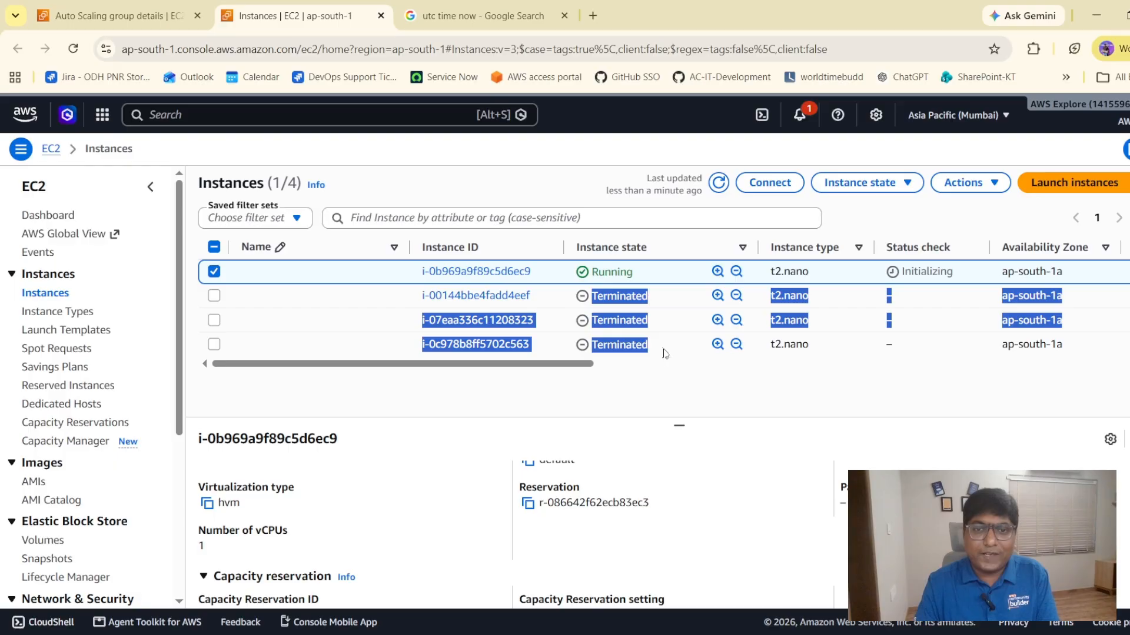
click(641, 365)
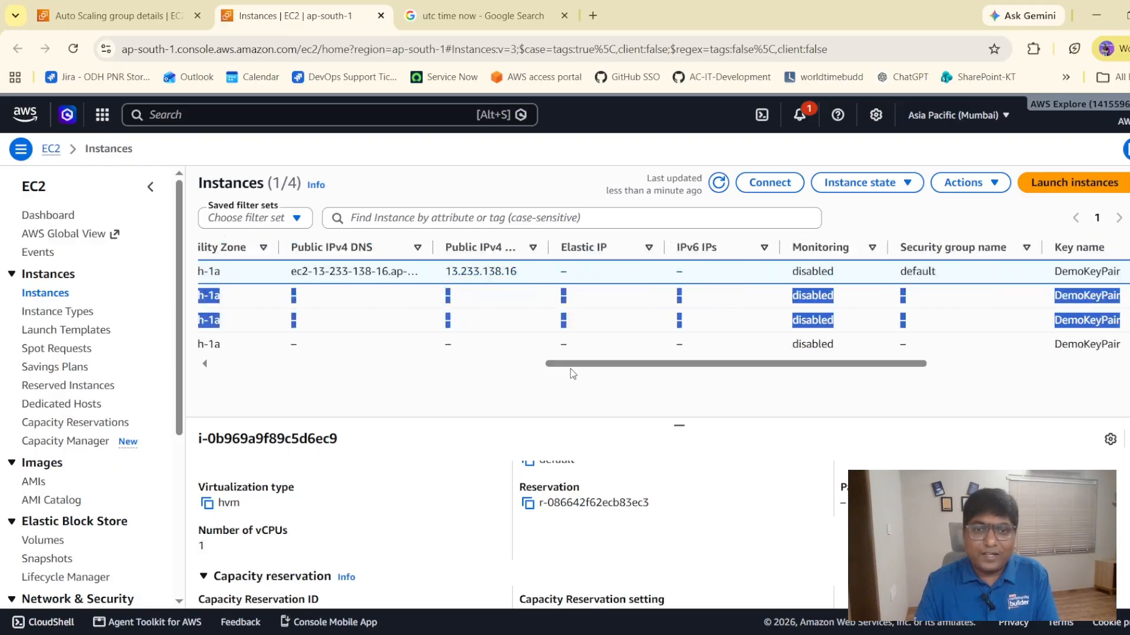
click(532, 364)
click(485, 397)
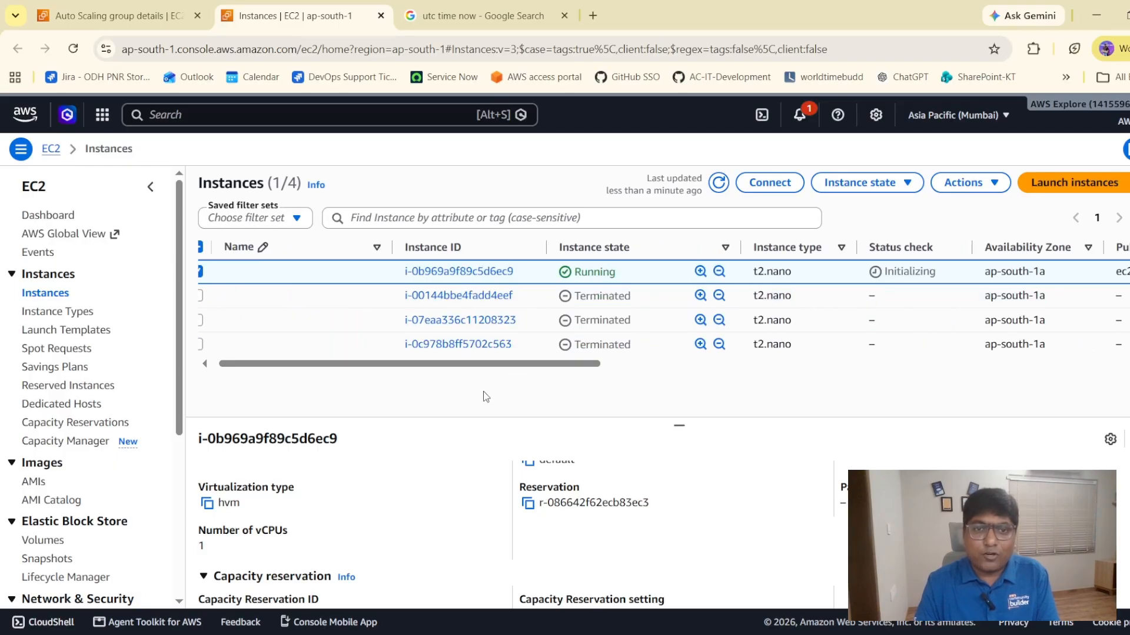
double_click(579, 269)
click(579, 269)
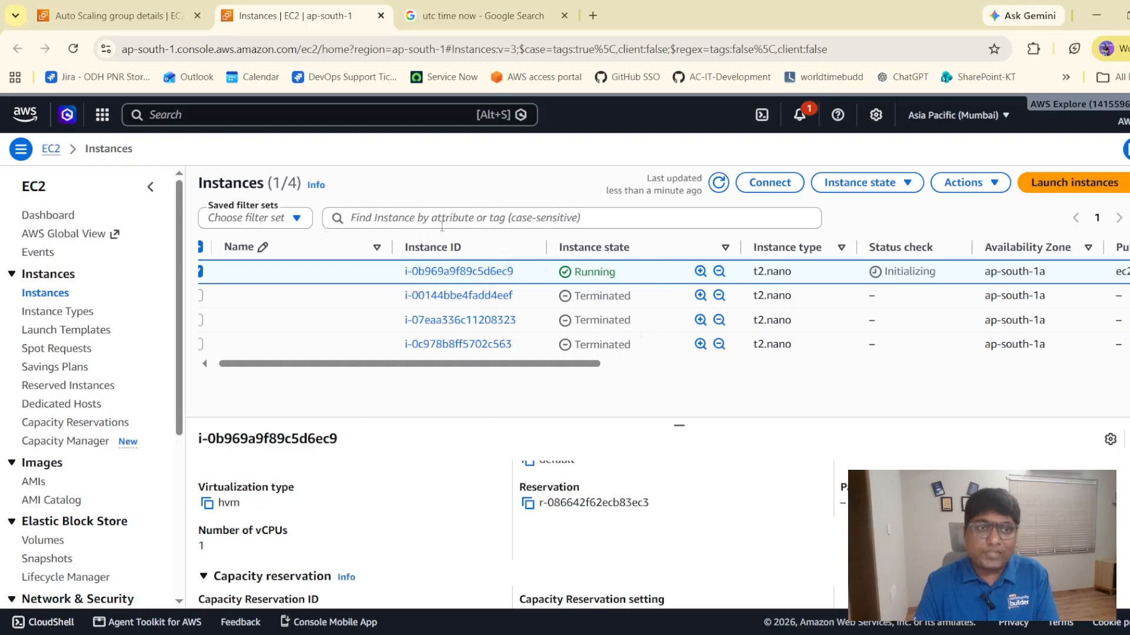
click(216, 362)
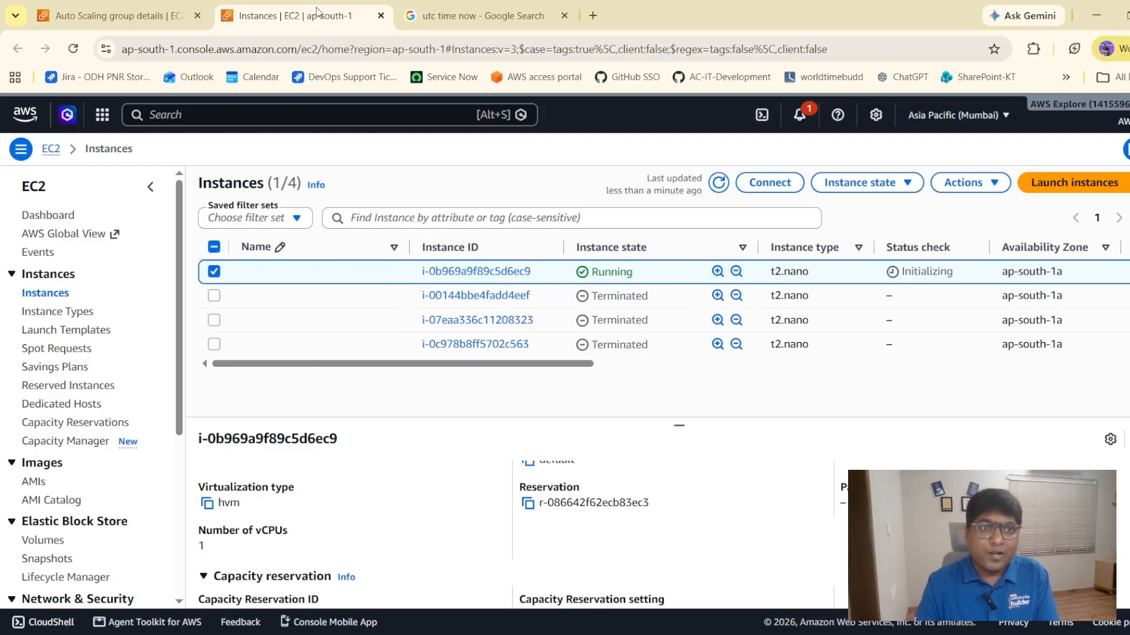
Review application-server-scaling-demo's capacity overview, scheduled actions, and dynamic and predictive scaling policy sections in the Auto Scaling group details.
click(100, 23)
scroll(257, 377, up, 10)
scroll(261, 334, up, 1)
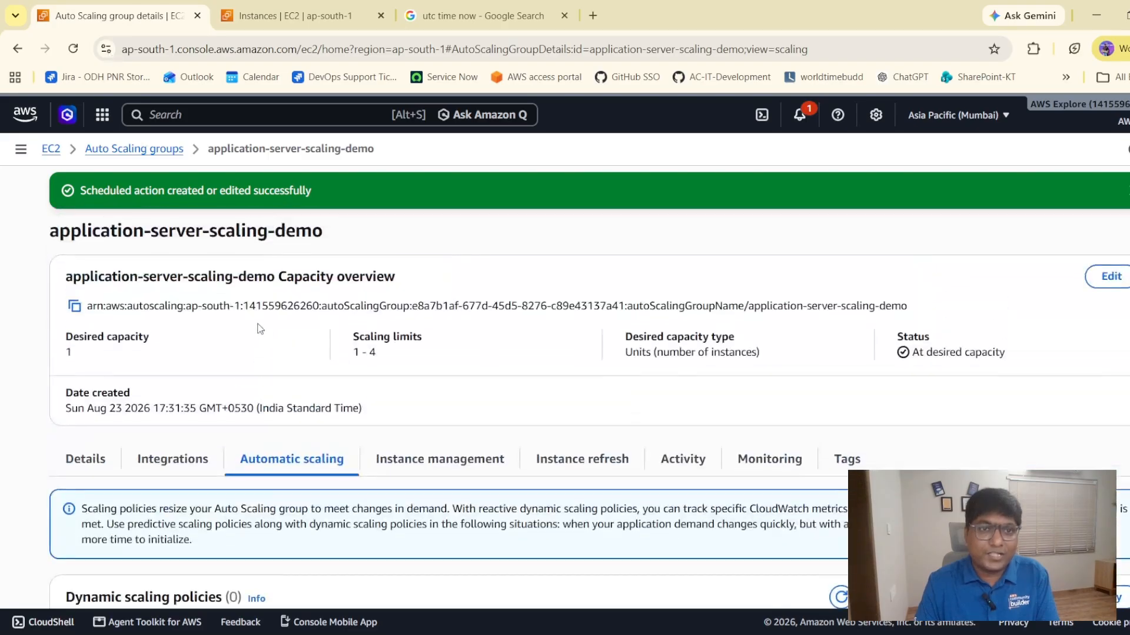
scroll(191, 246, down, 10)
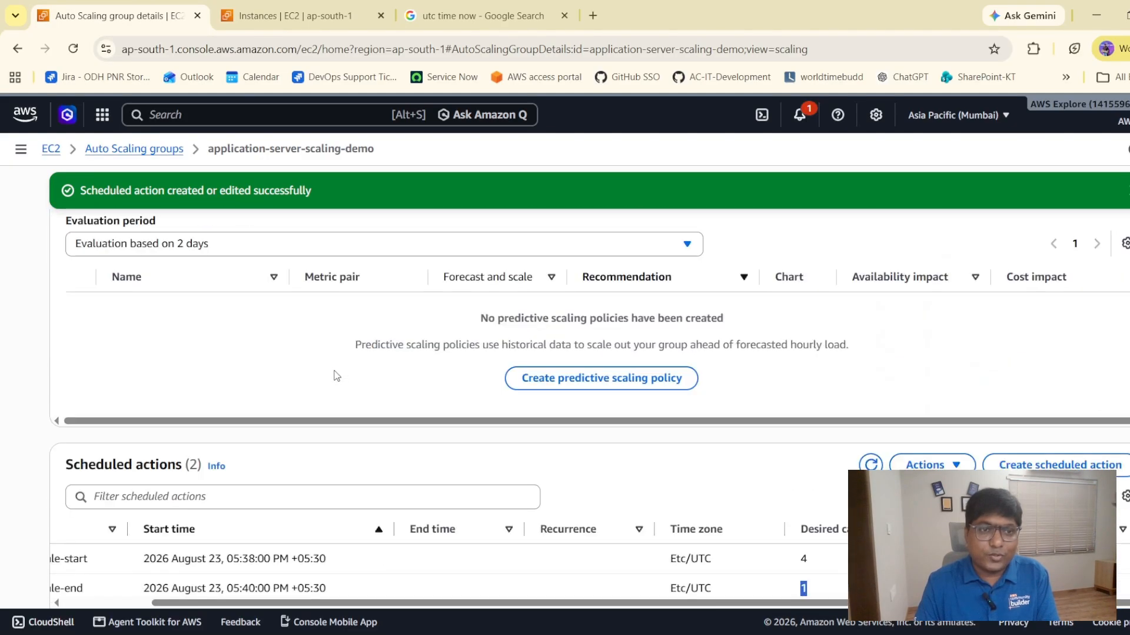
scroll(333, 373, up, 3)
scroll(333, 371, down, 4)
scroll(333, 370, up, 8)
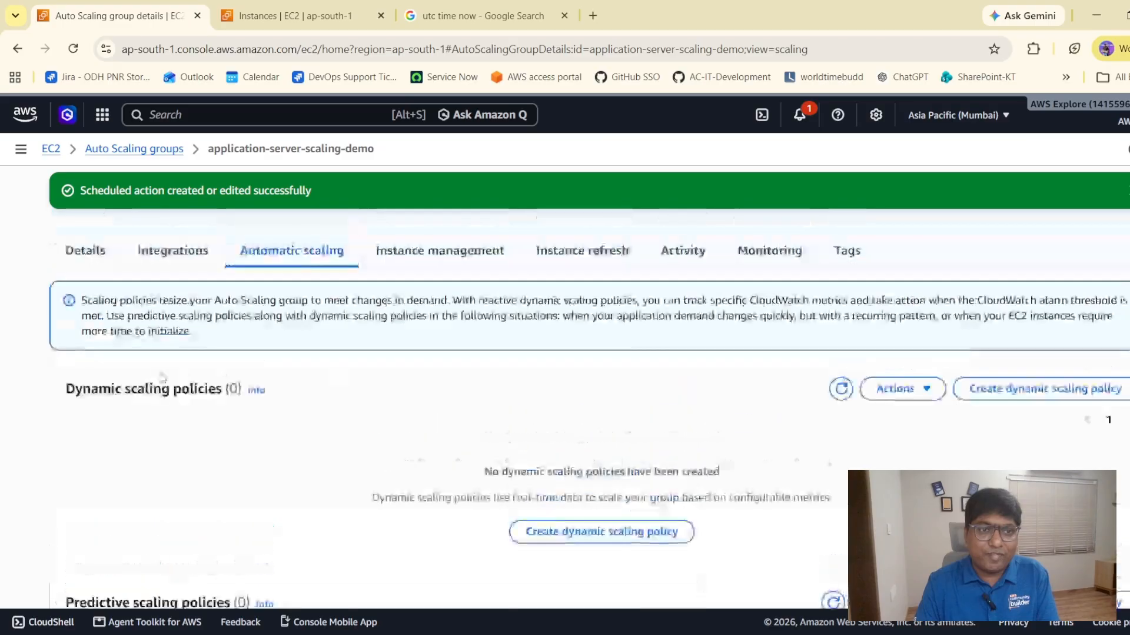
drag(76, 394, 494, 396)
click(494, 396)
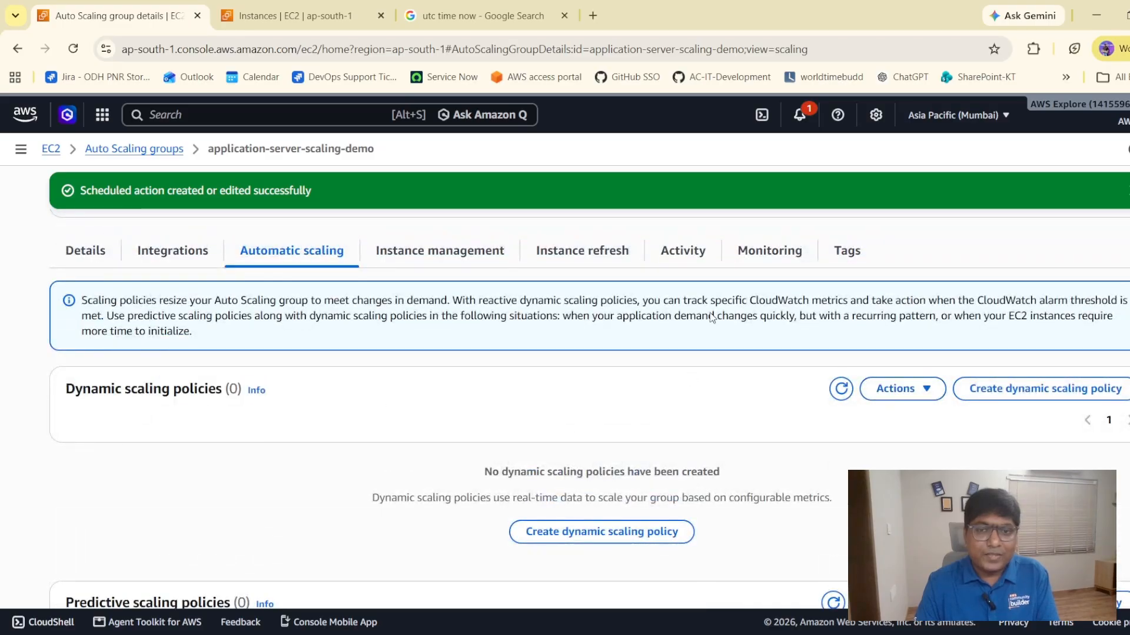
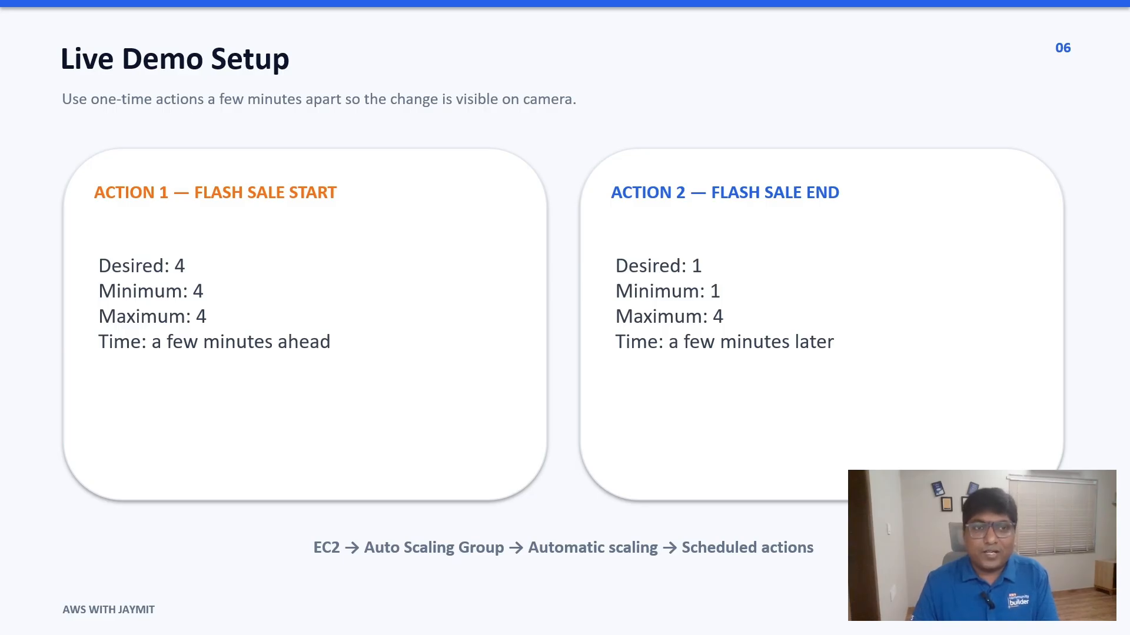
key(Right)
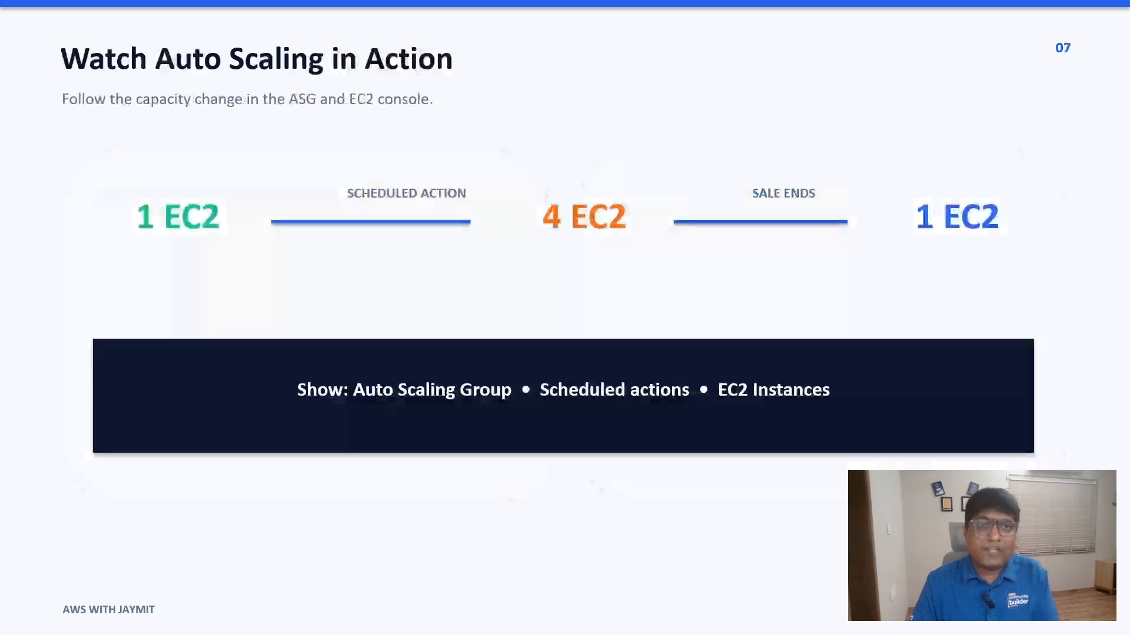
key(Left)
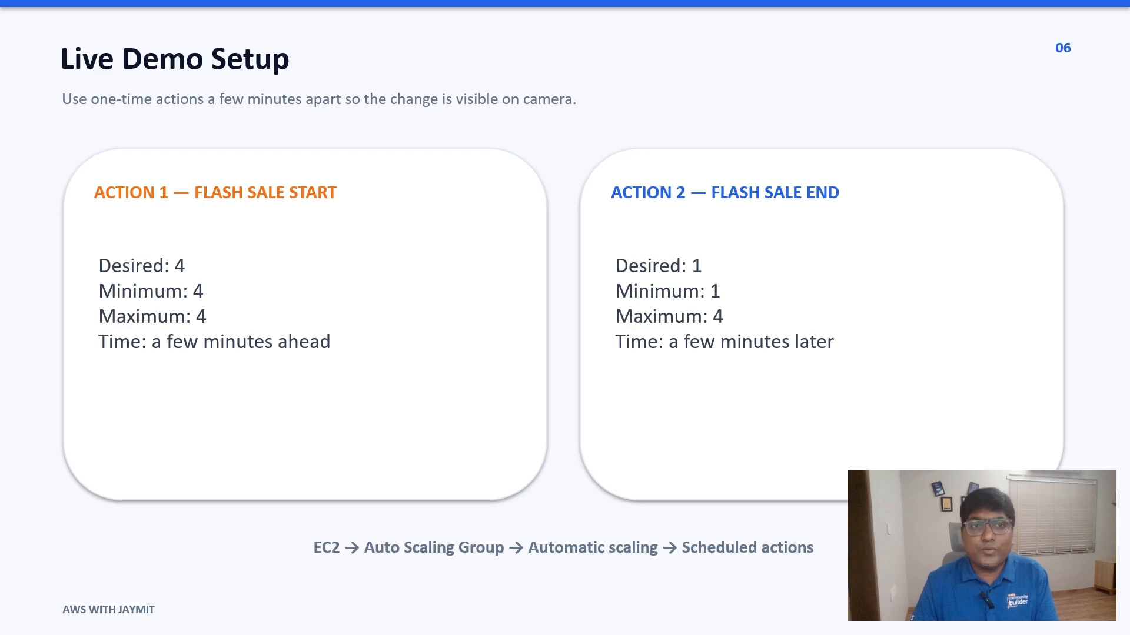
key(Right)
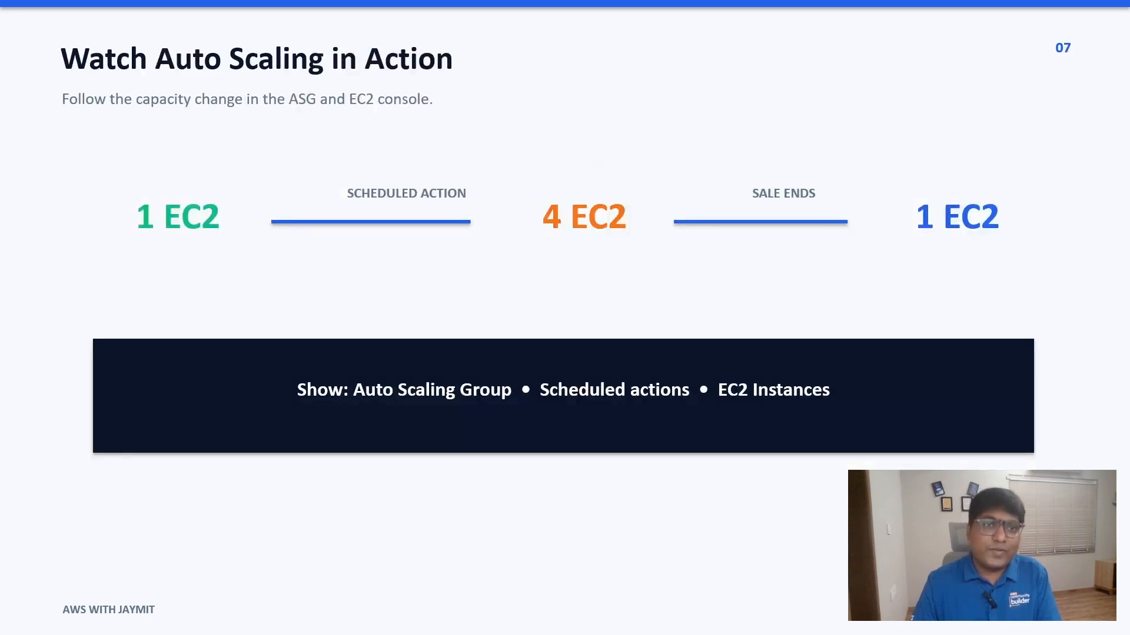